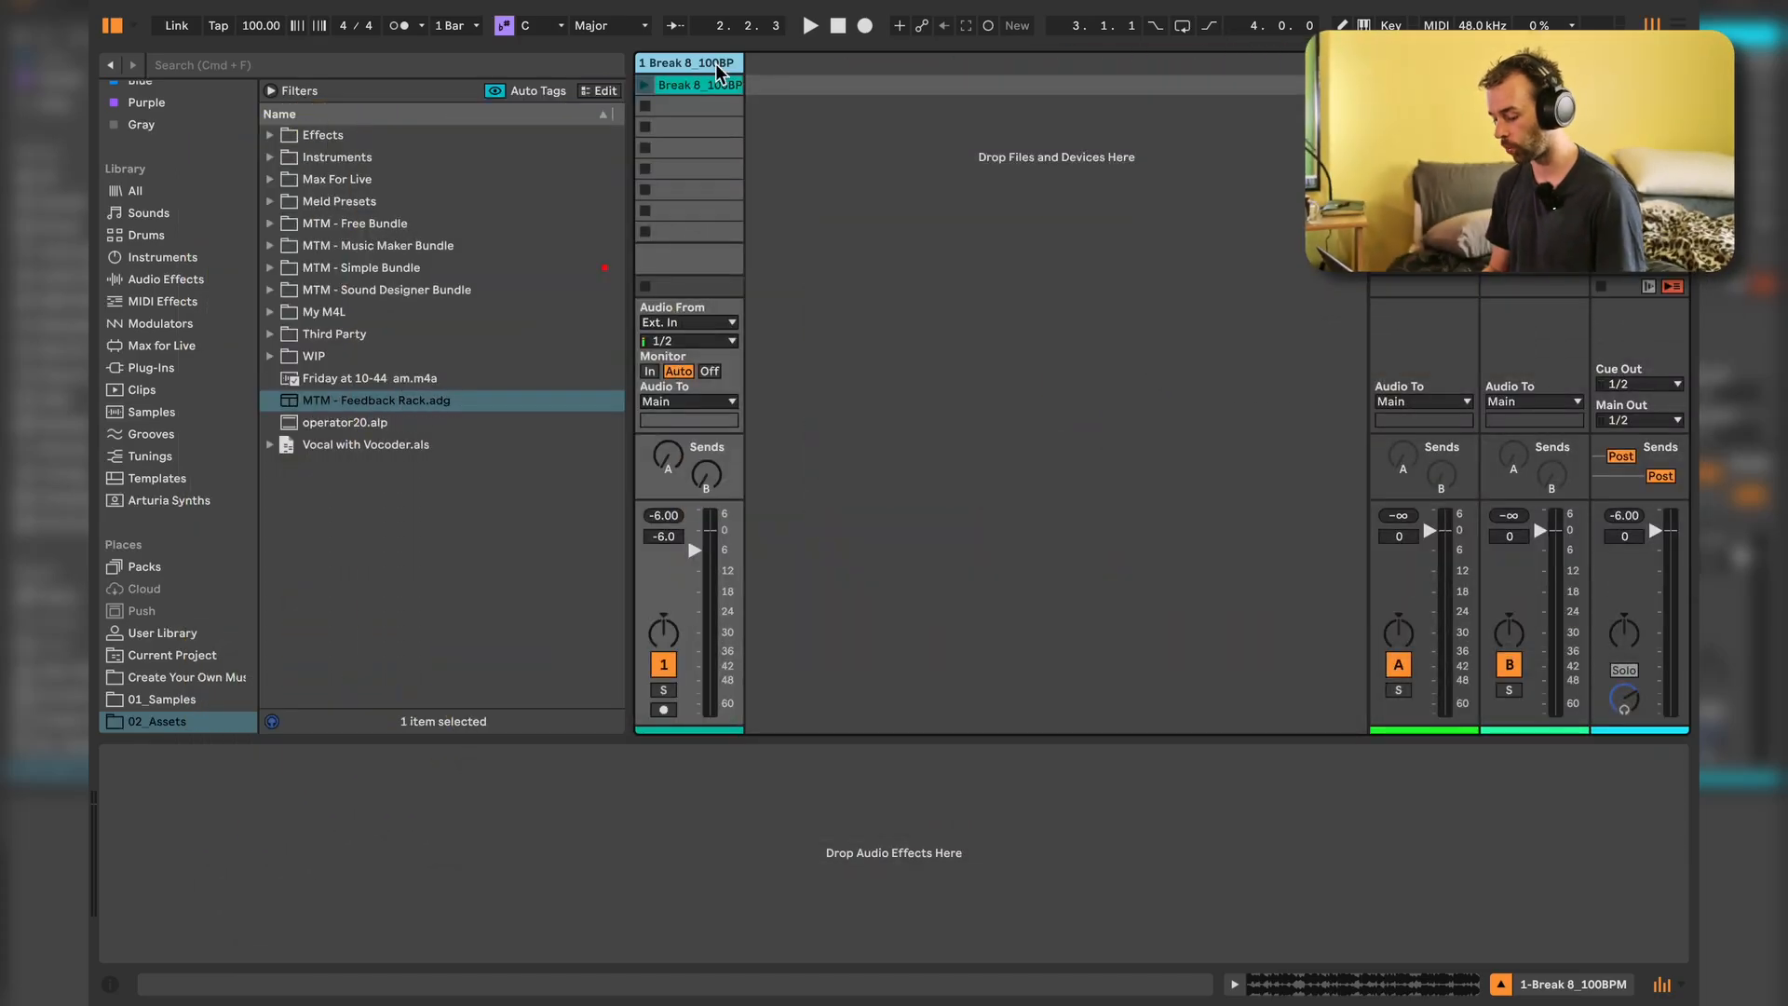
# Search the browser for the Compressor and load it onto the Break 8_100BPM track
pyautogui.write('compres')
pyautogui.press('Down')
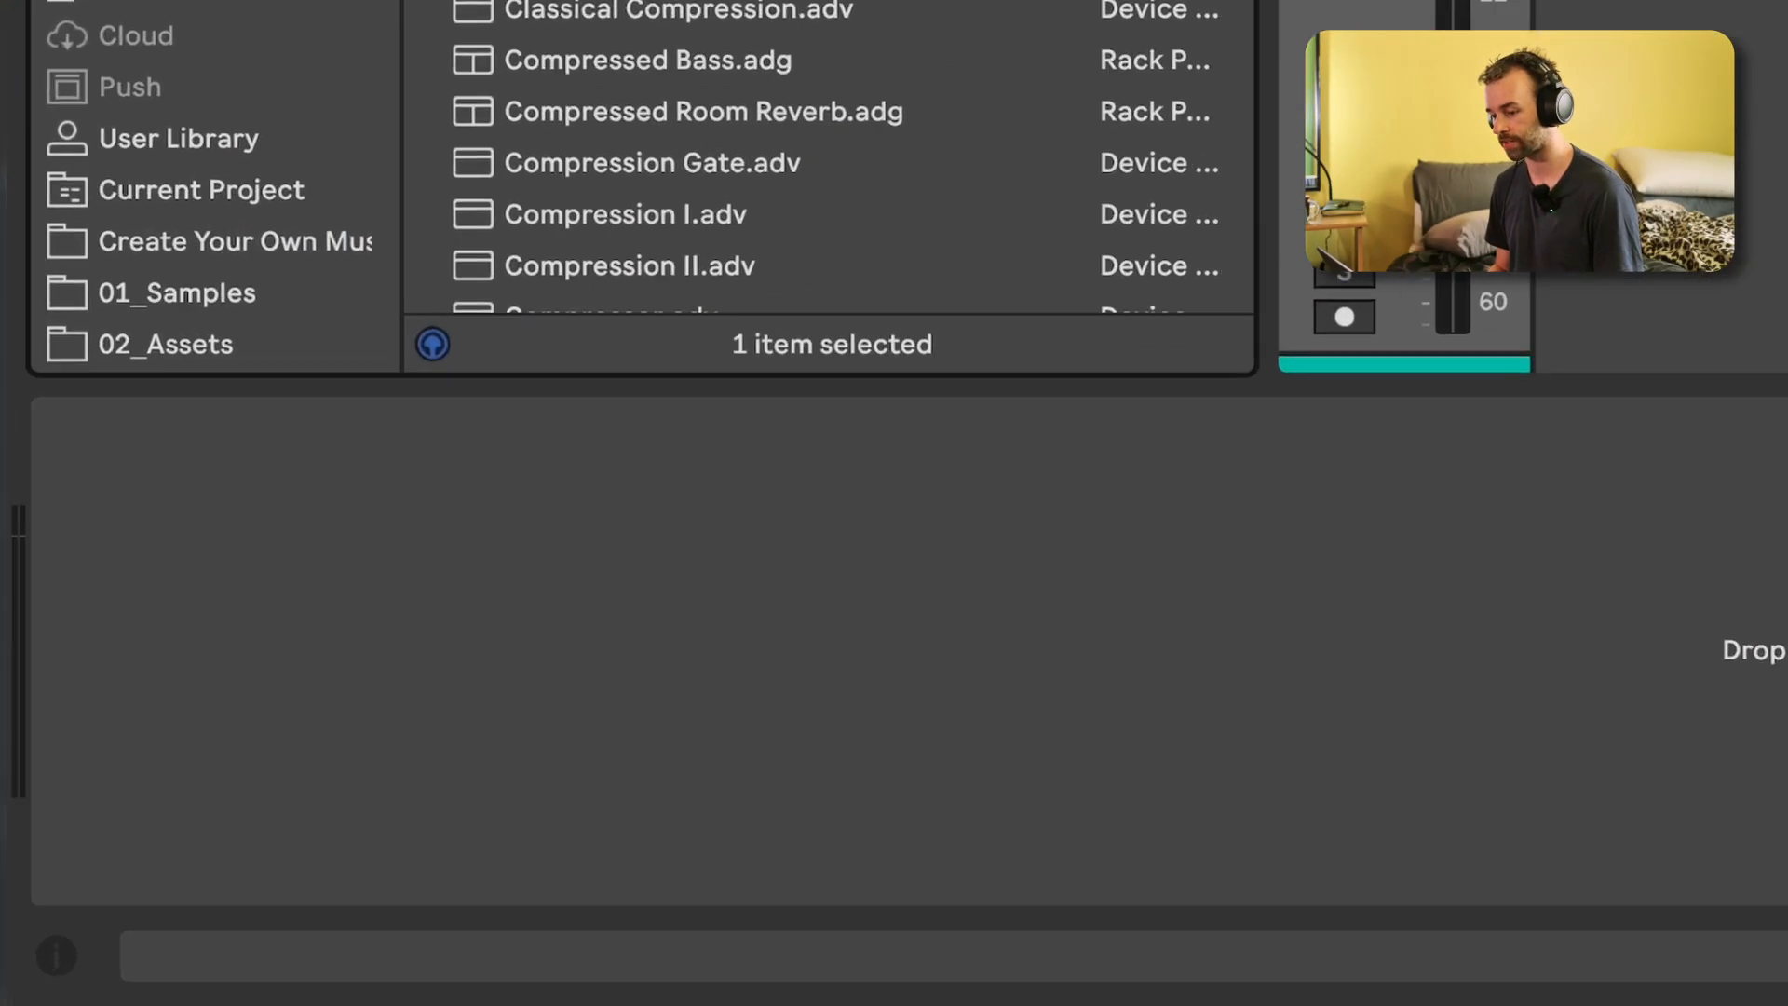
pyautogui.press('Return')
pyautogui.click(427, 413)
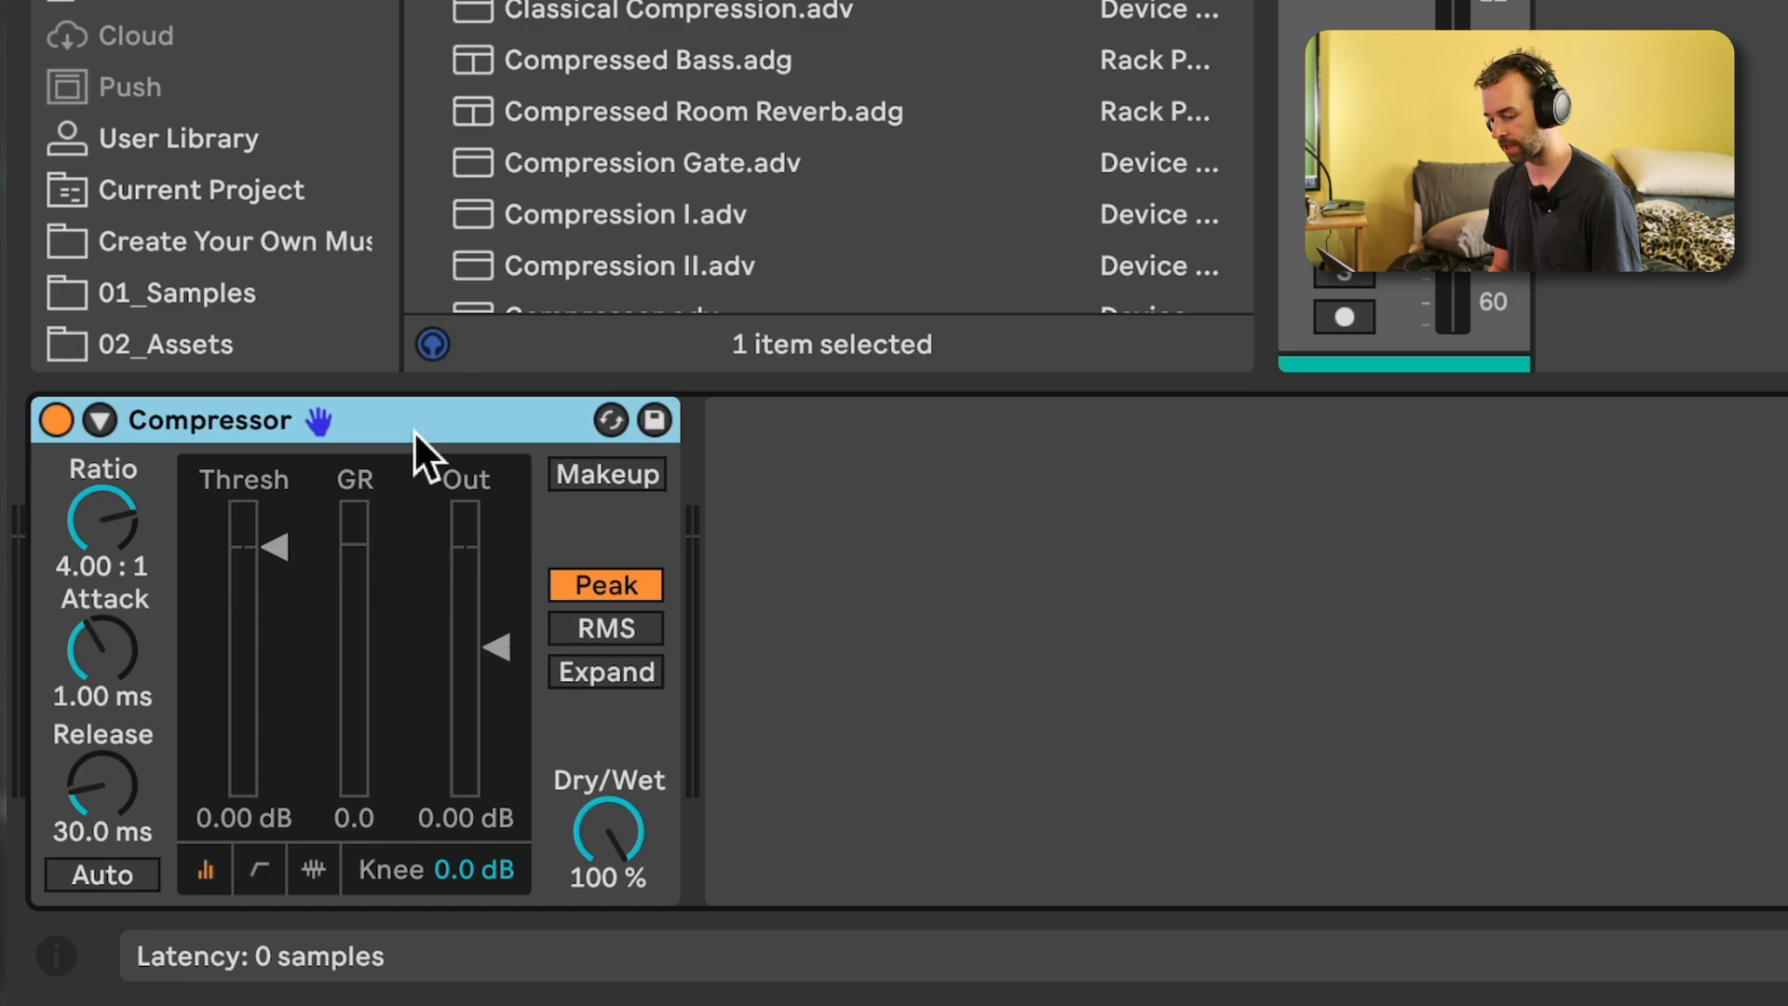
# Group the Compressor into an Audio Effect Rack with its chain list shown, and name the rack FB In
pyautogui.hotkey('ctrl', 'g')
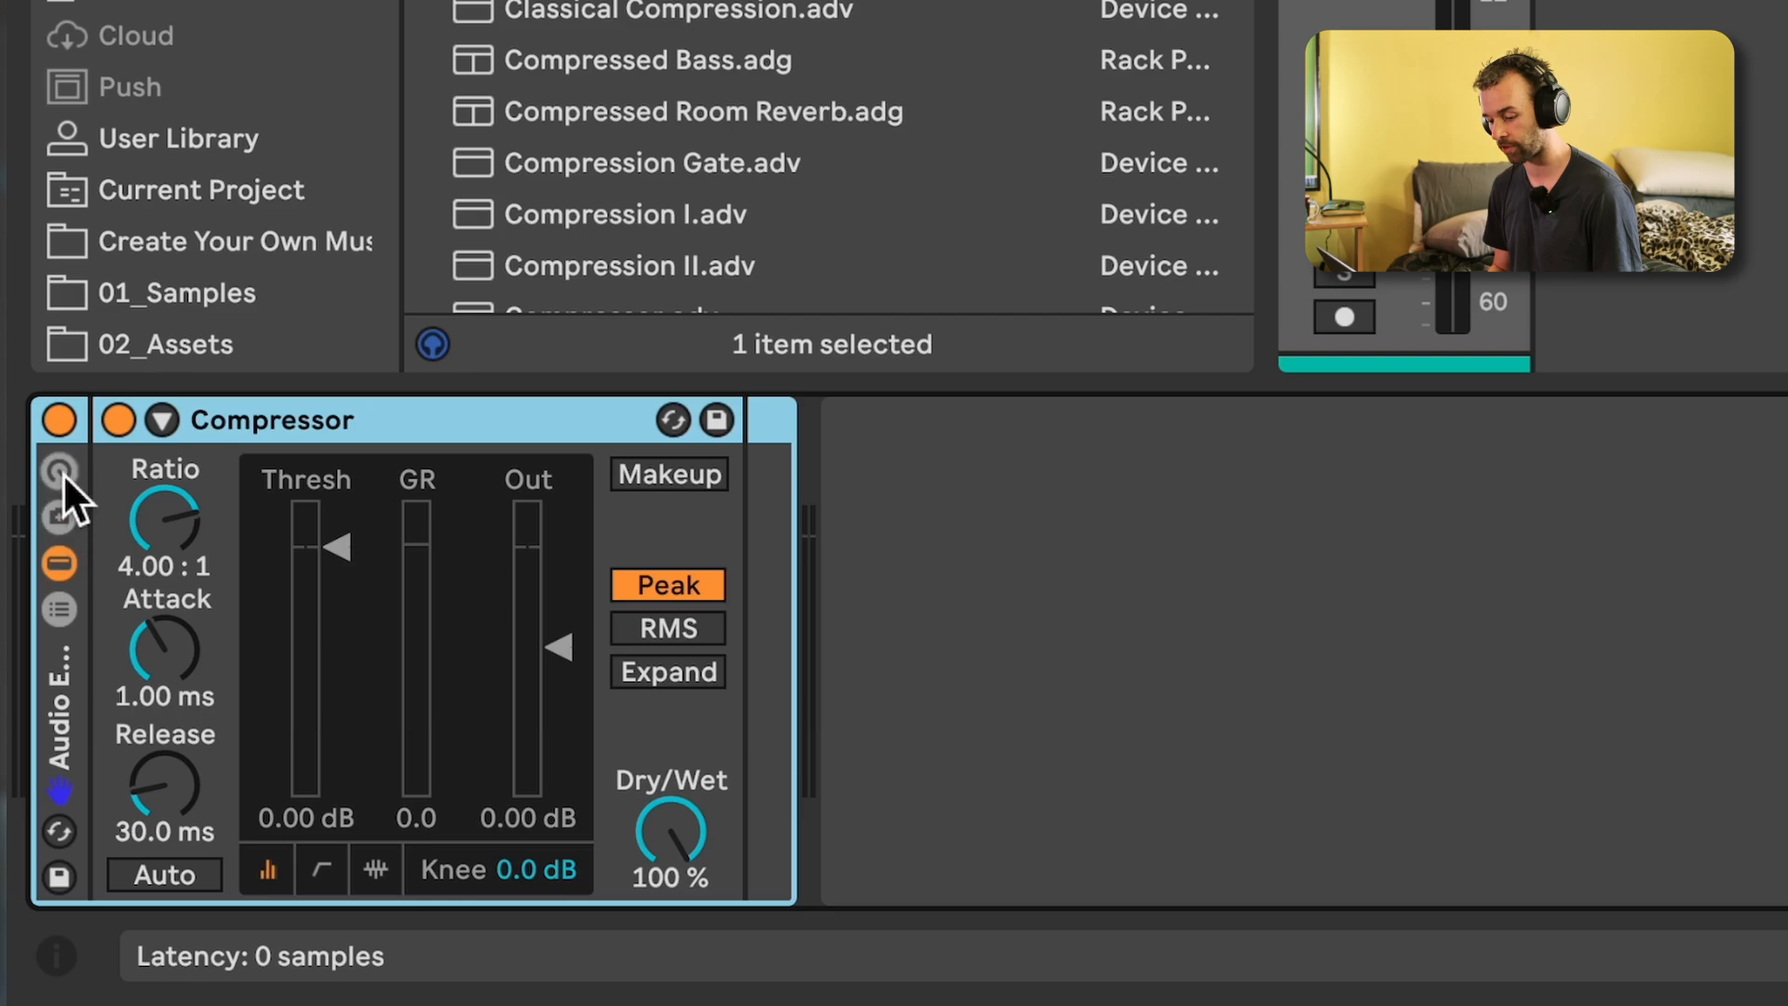
pyautogui.click(59, 610)
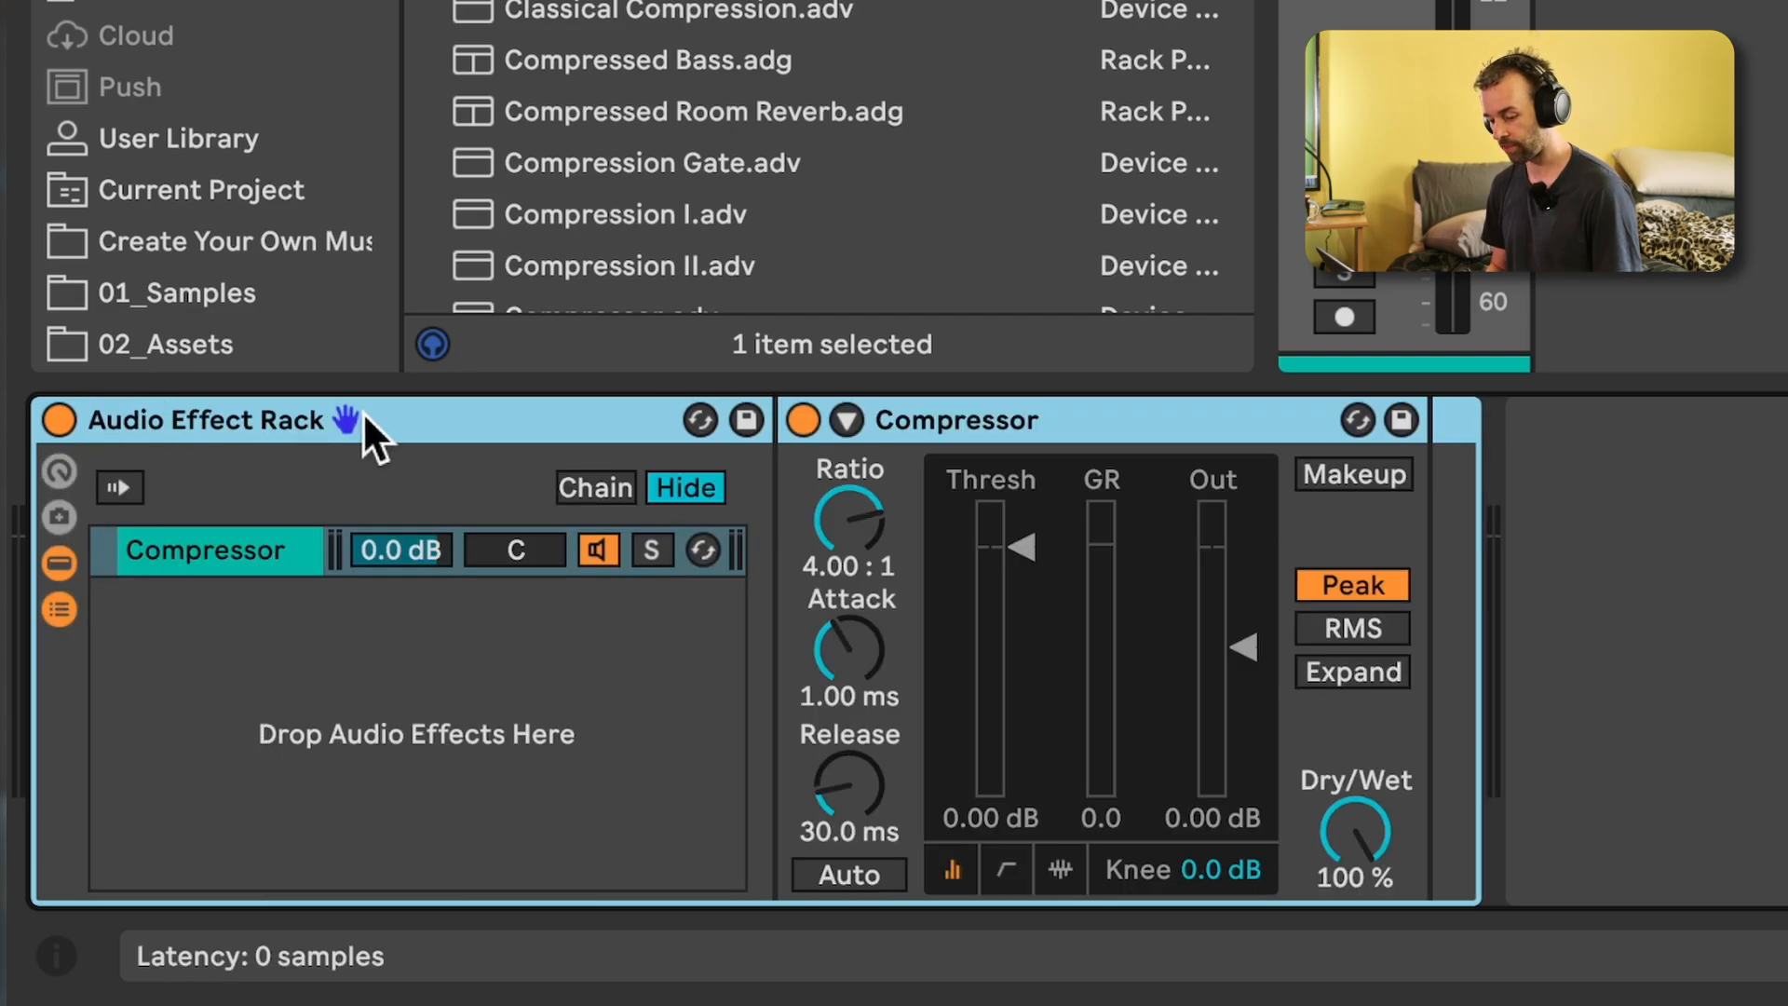
pyautogui.hotkey('ctrl', 'r')
pyautogui.write('FB In')
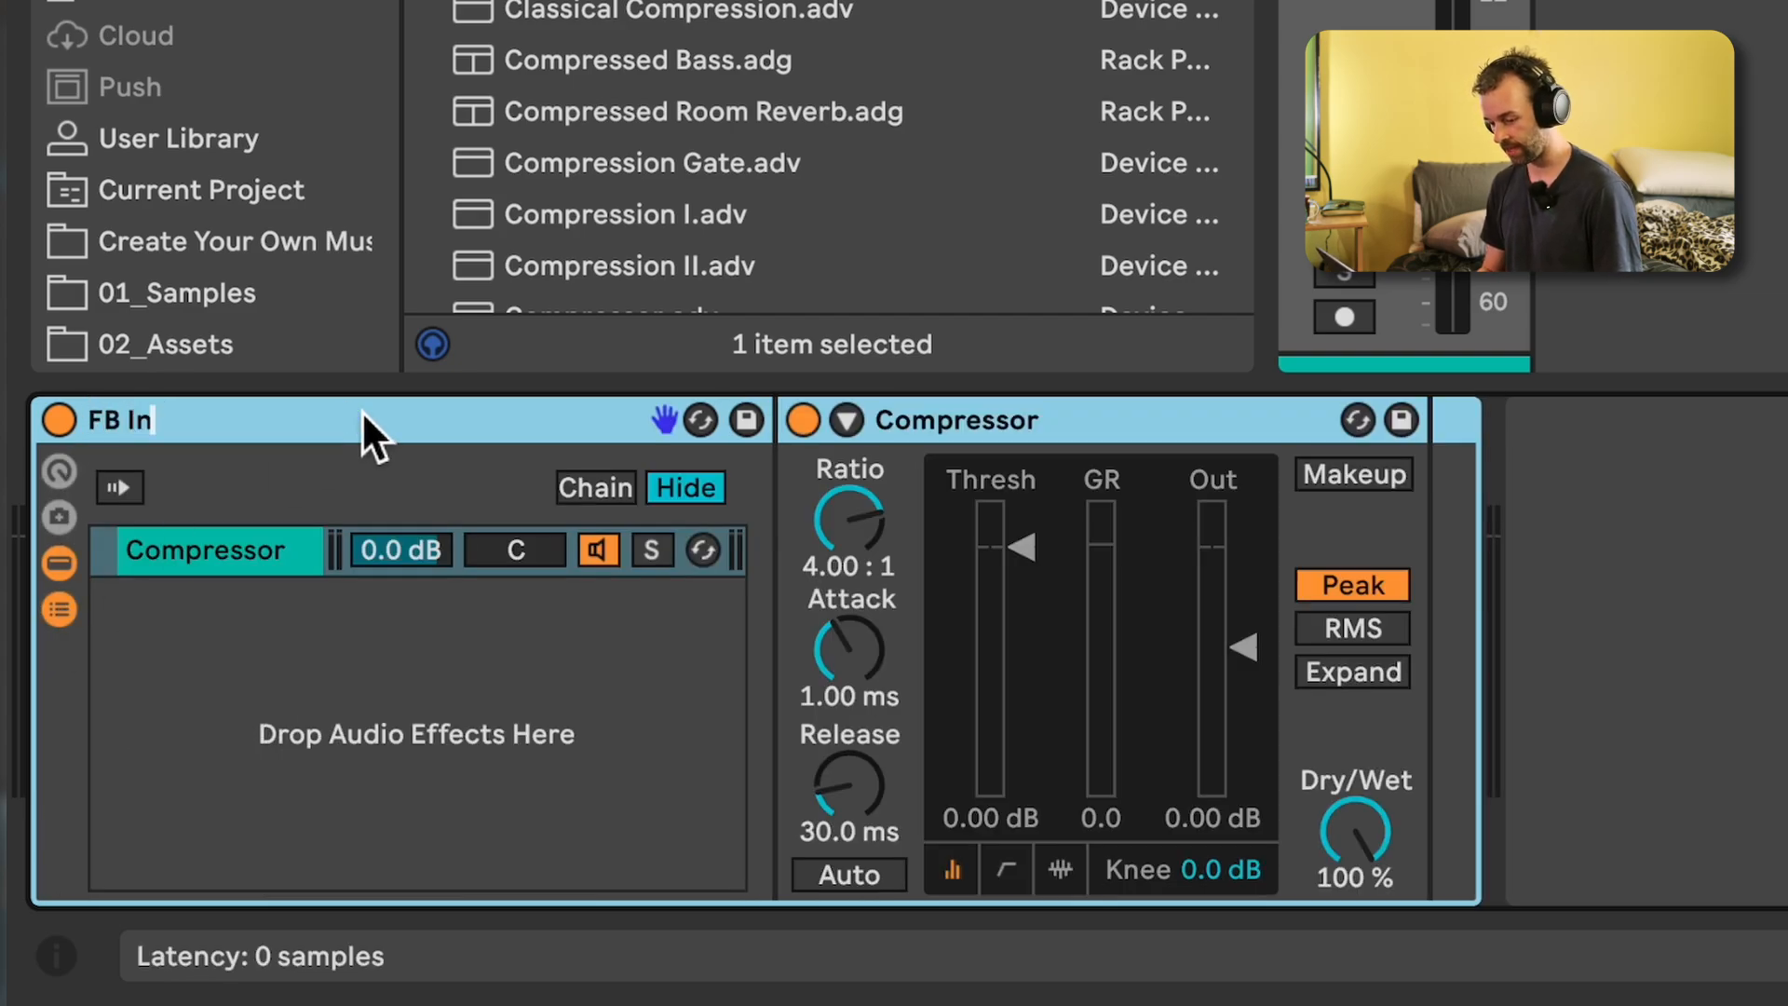
pyautogui.press('Return')
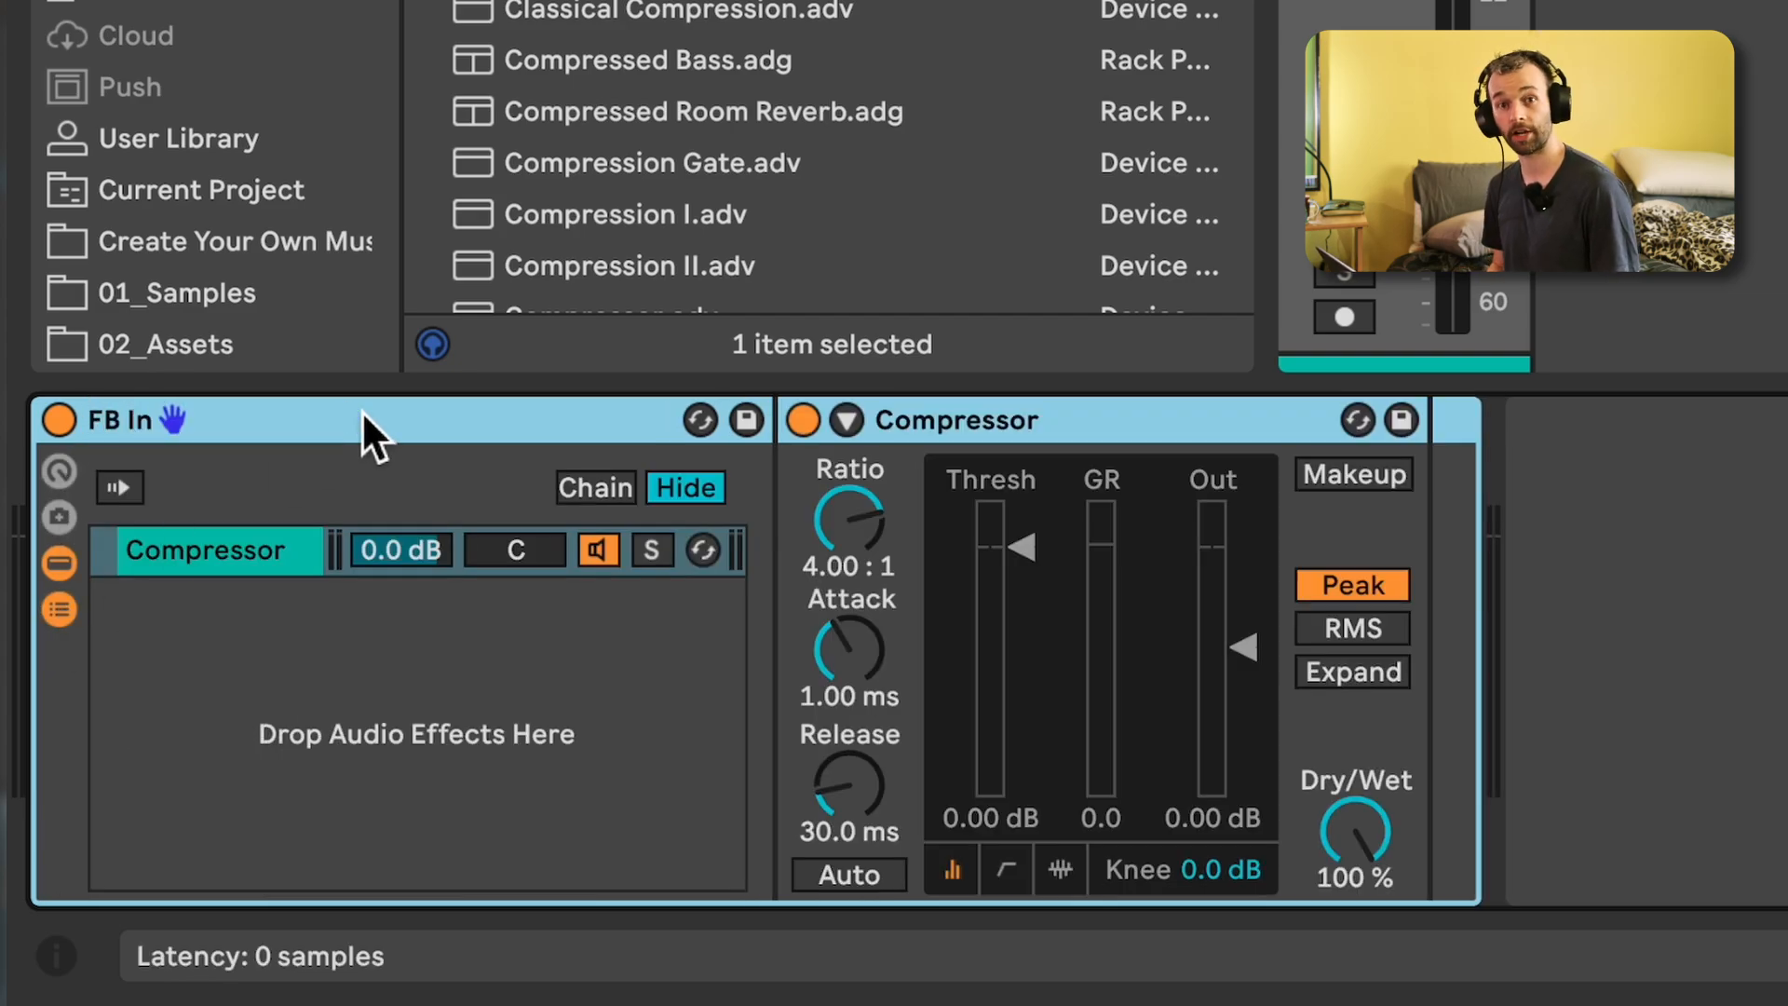
# Create a second, empty chain in the FB In rack and name it Thru
pyautogui.rightClick(304, 629)
pyautogui.click(388, 662)
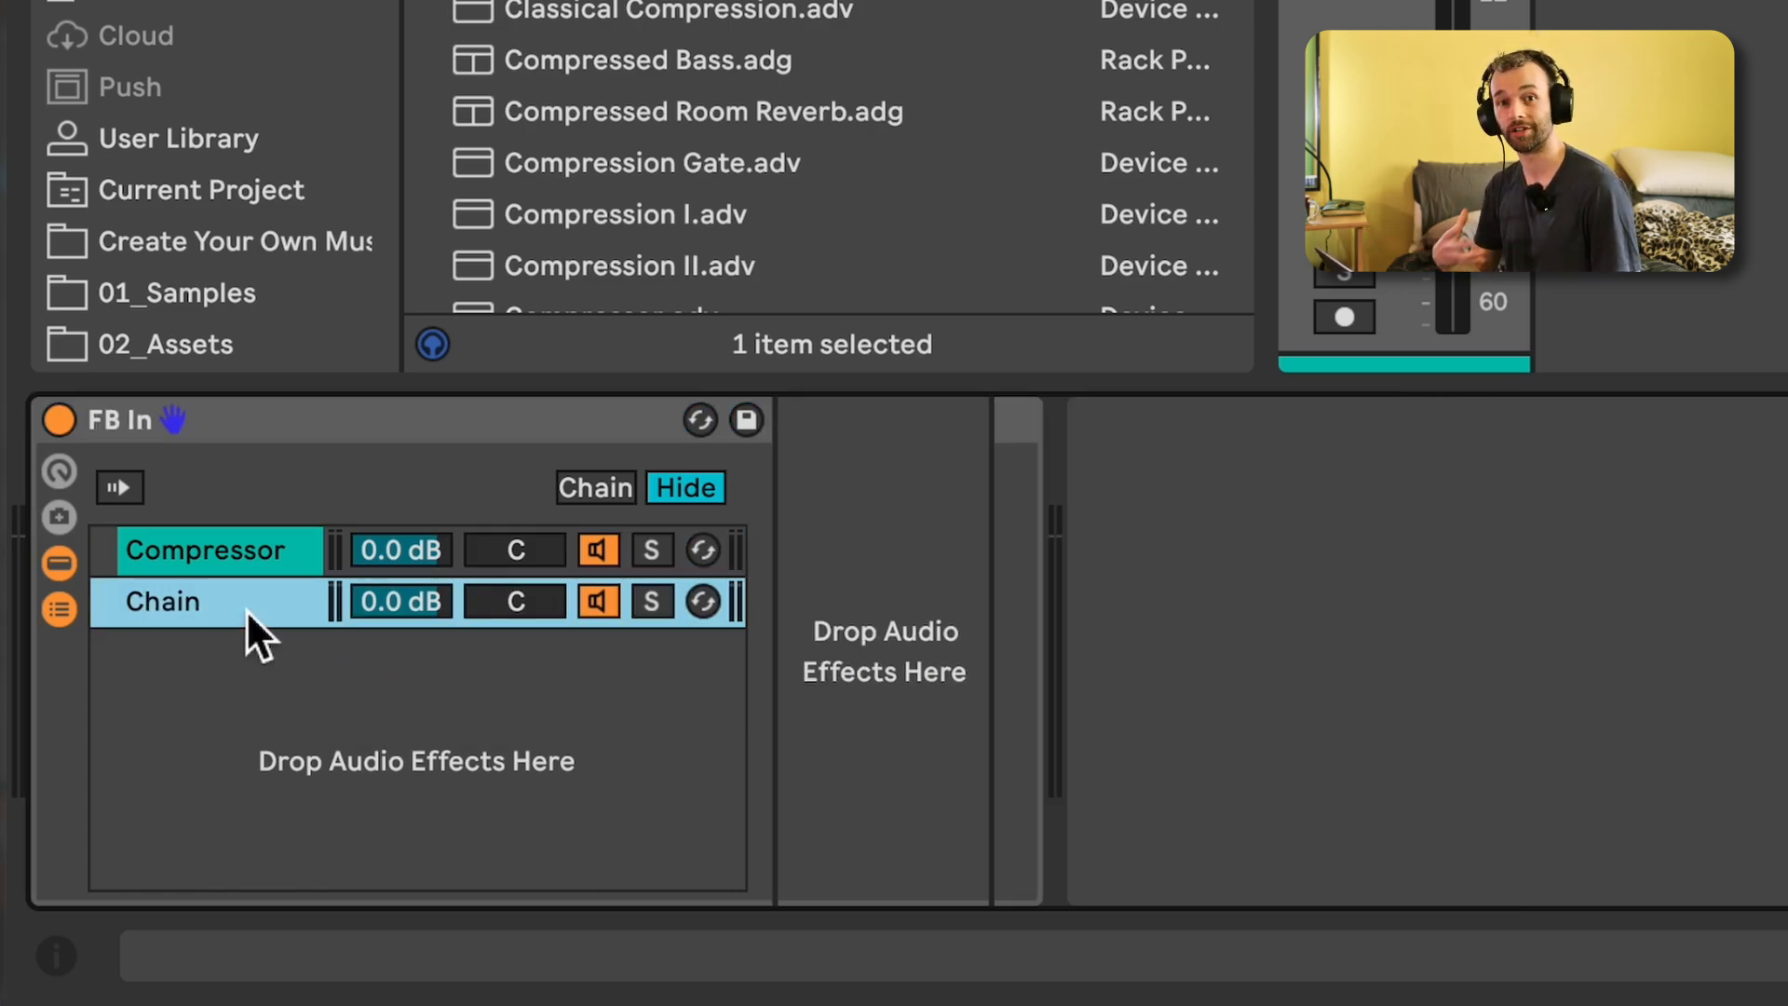
pyautogui.hotkey('ctrl', 'r')
pyautogui.write('Thru')
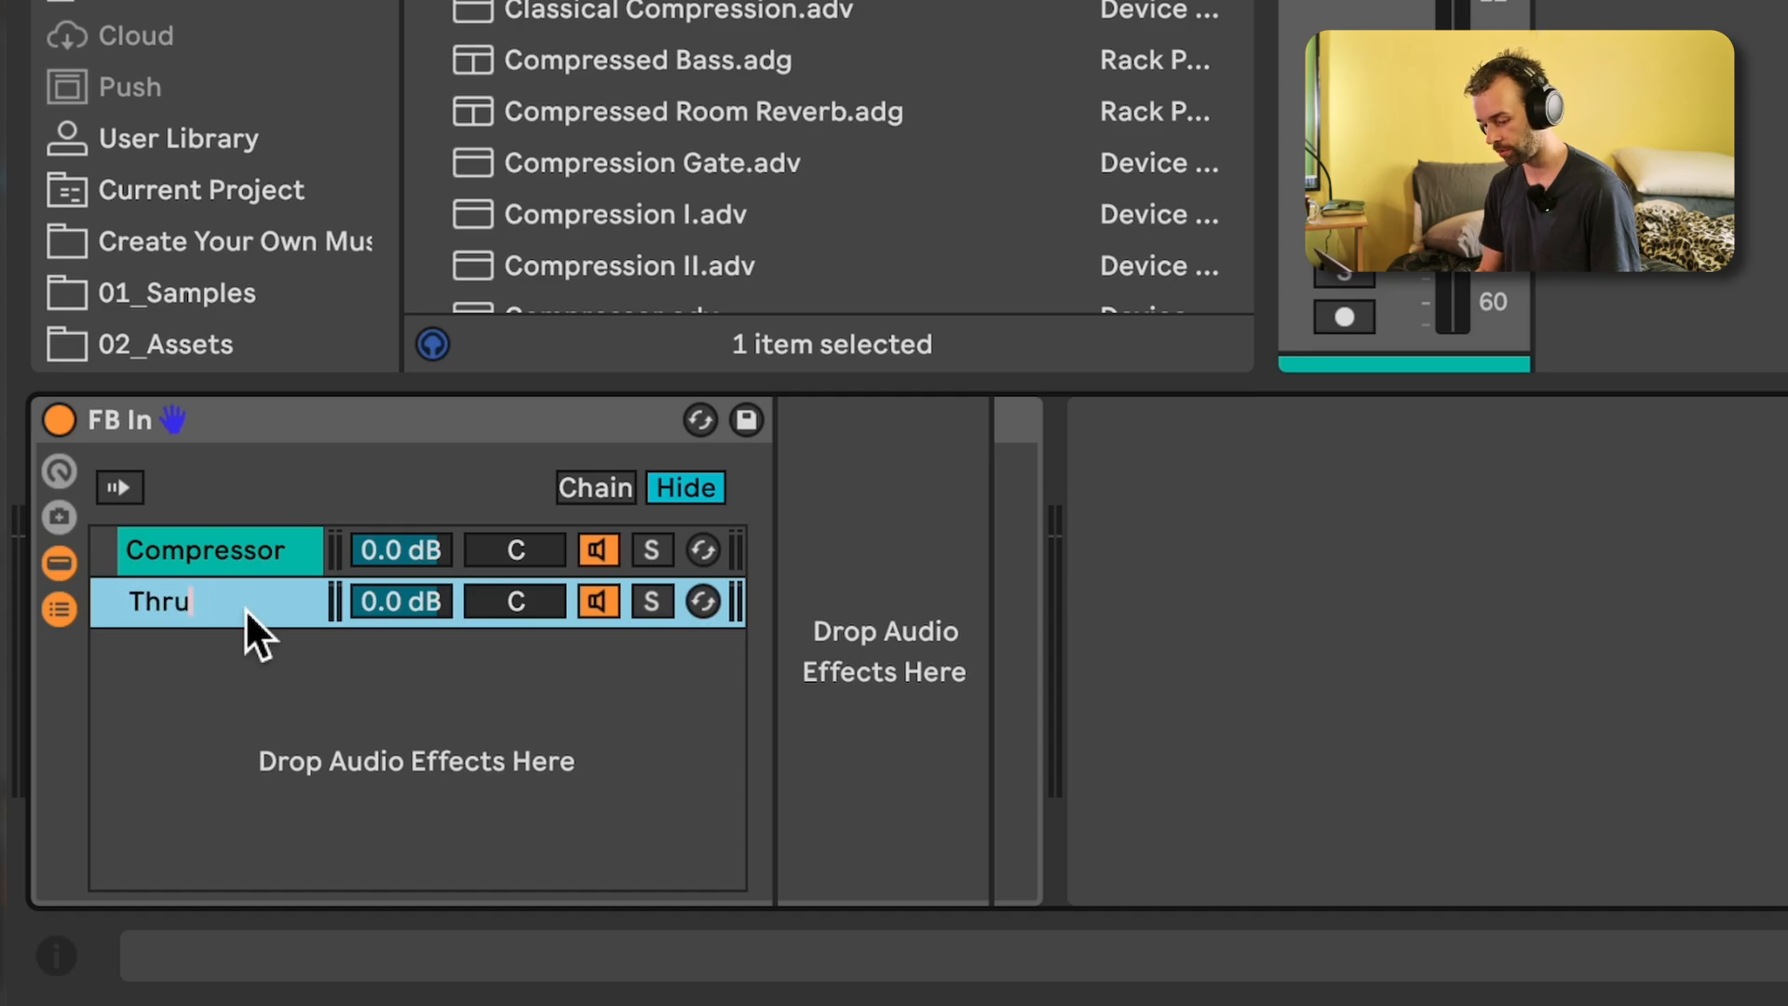
pyautogui.press('Return')
# Rename the Compressor chain in the rack as FB In
pyautogui.click(310, 549)
pyautogui.hotkey('ctrl', 'r')
pyautogui.write('FB In')
pyautogui.press('Return')
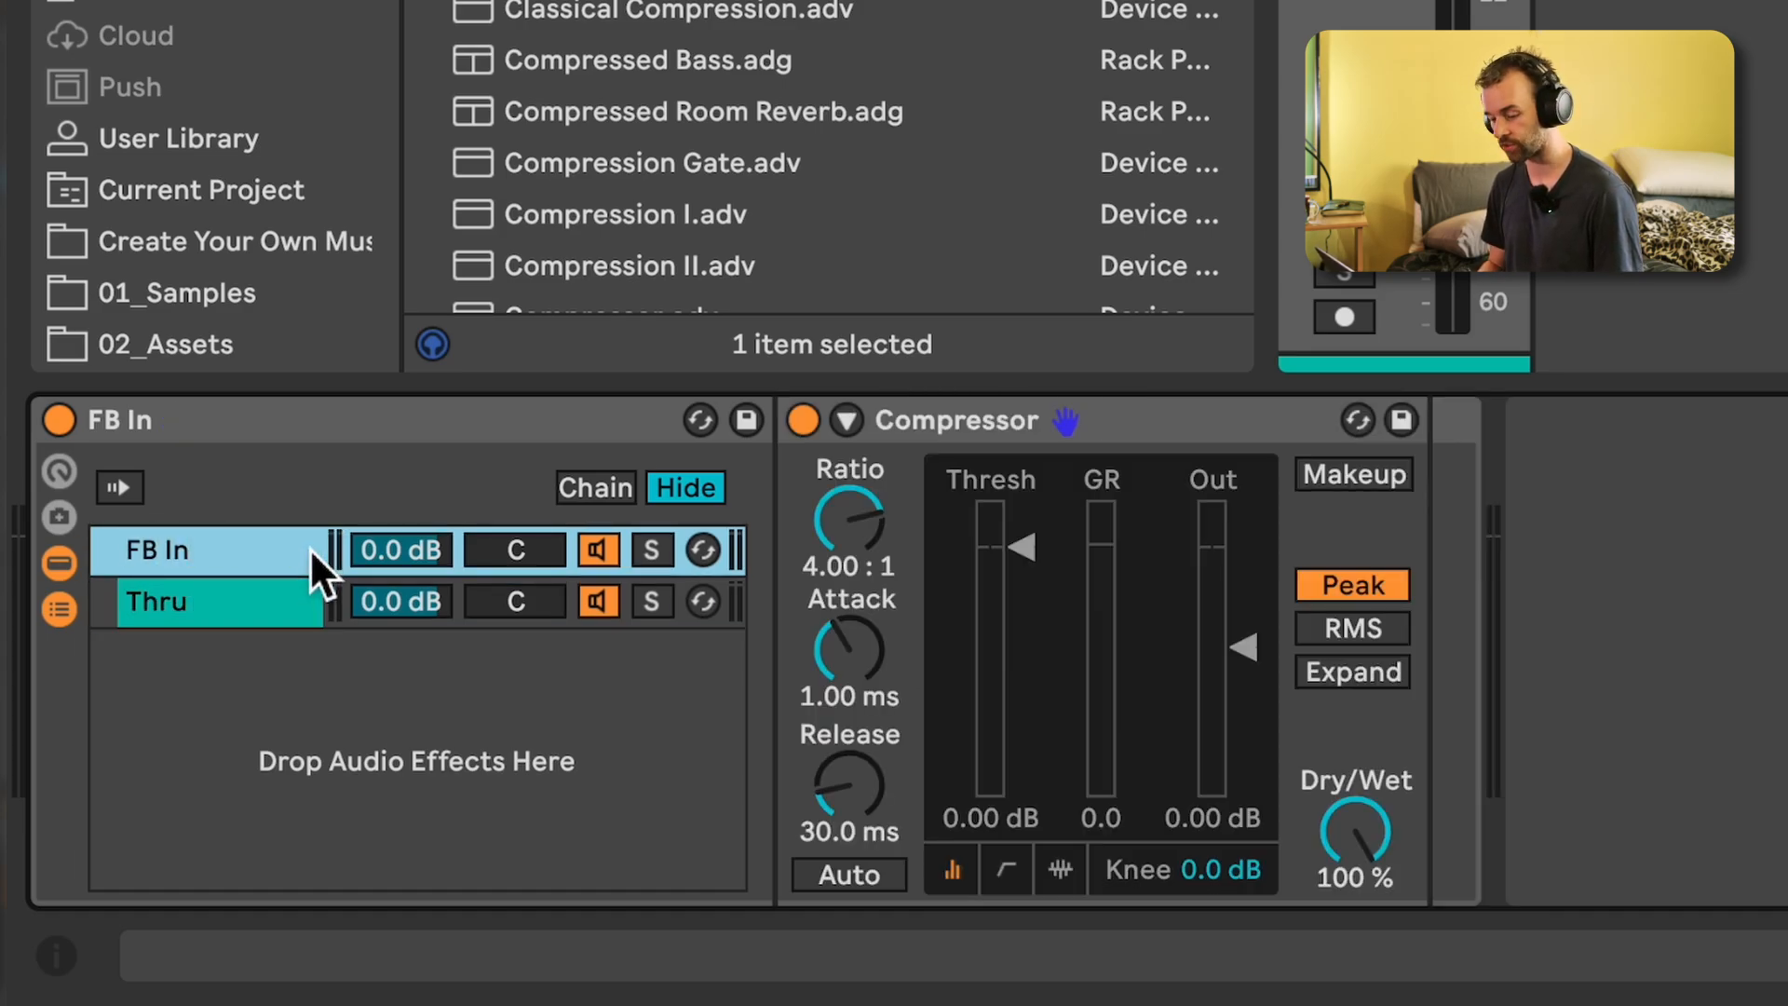
# Duplicate the whole FB In rack and rename the copy FB Out
pyautogui.click(722, 492)
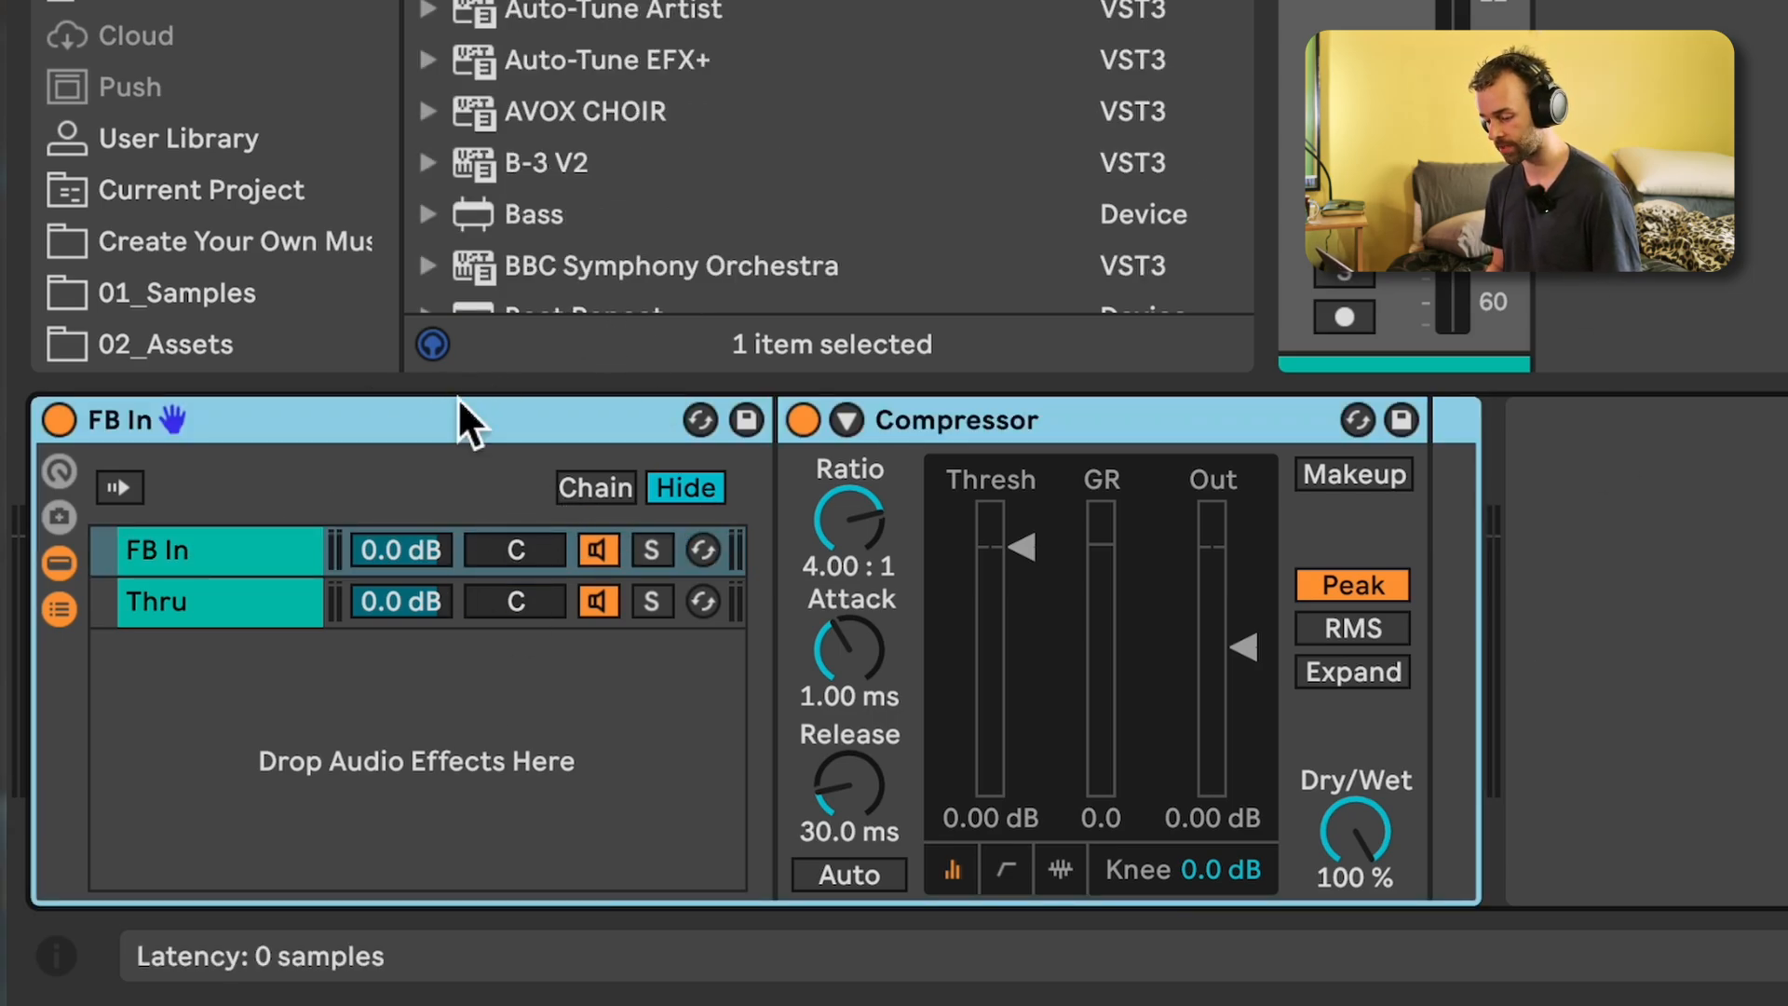
pyautogui.hotkey('ctrl', 'alt', 'b')
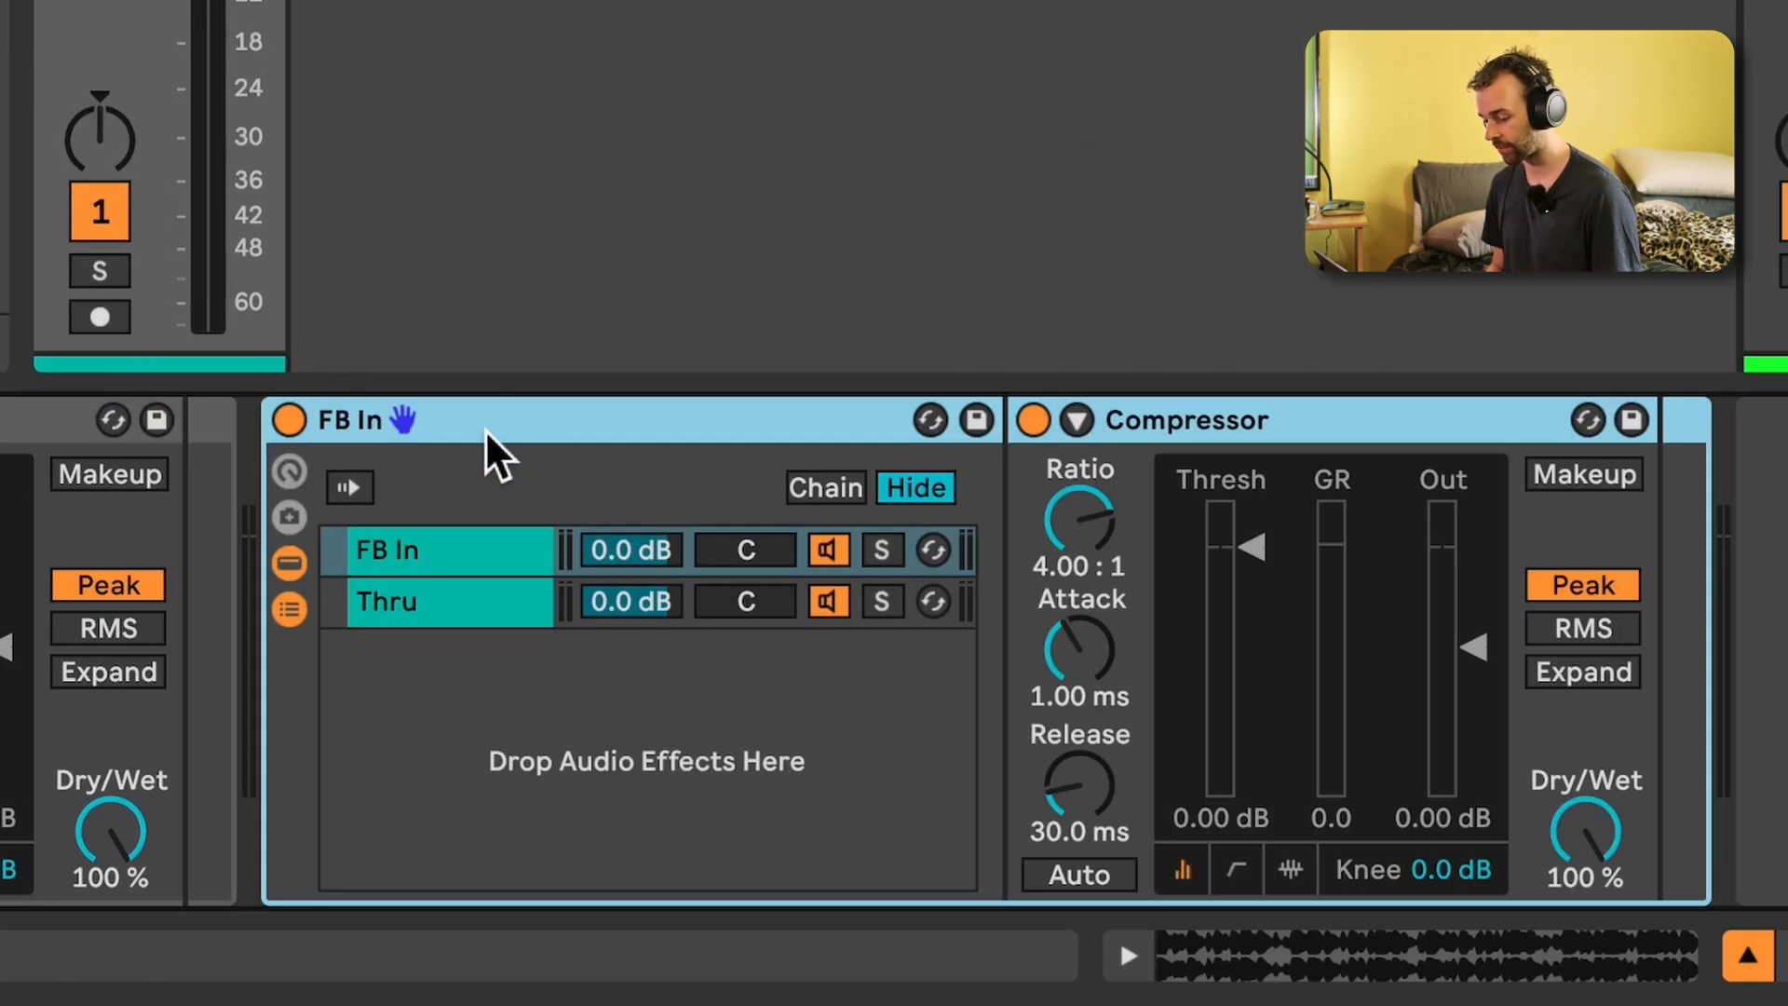
pyautogui.hotkey('ctrl', 'r')
pyautogui.press('BackSpace')
pyautogui.press('BackSpace')
pyautogui.write('Out')
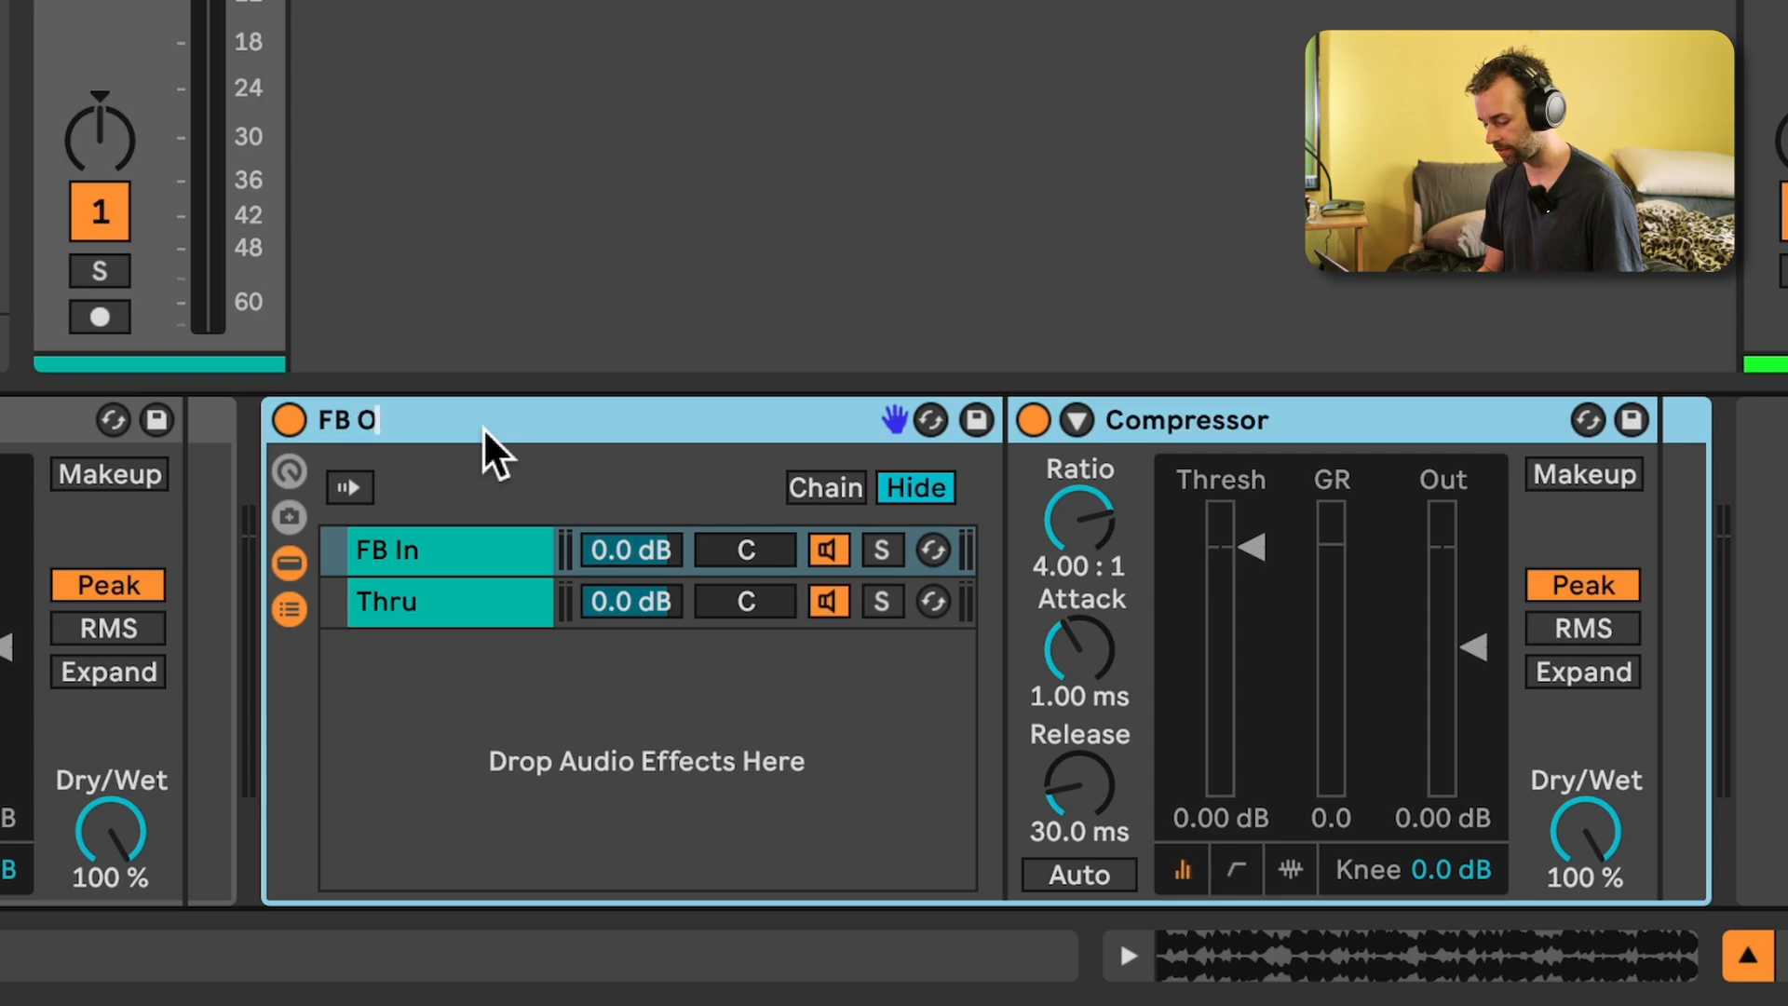
pyautogui.press('Return')
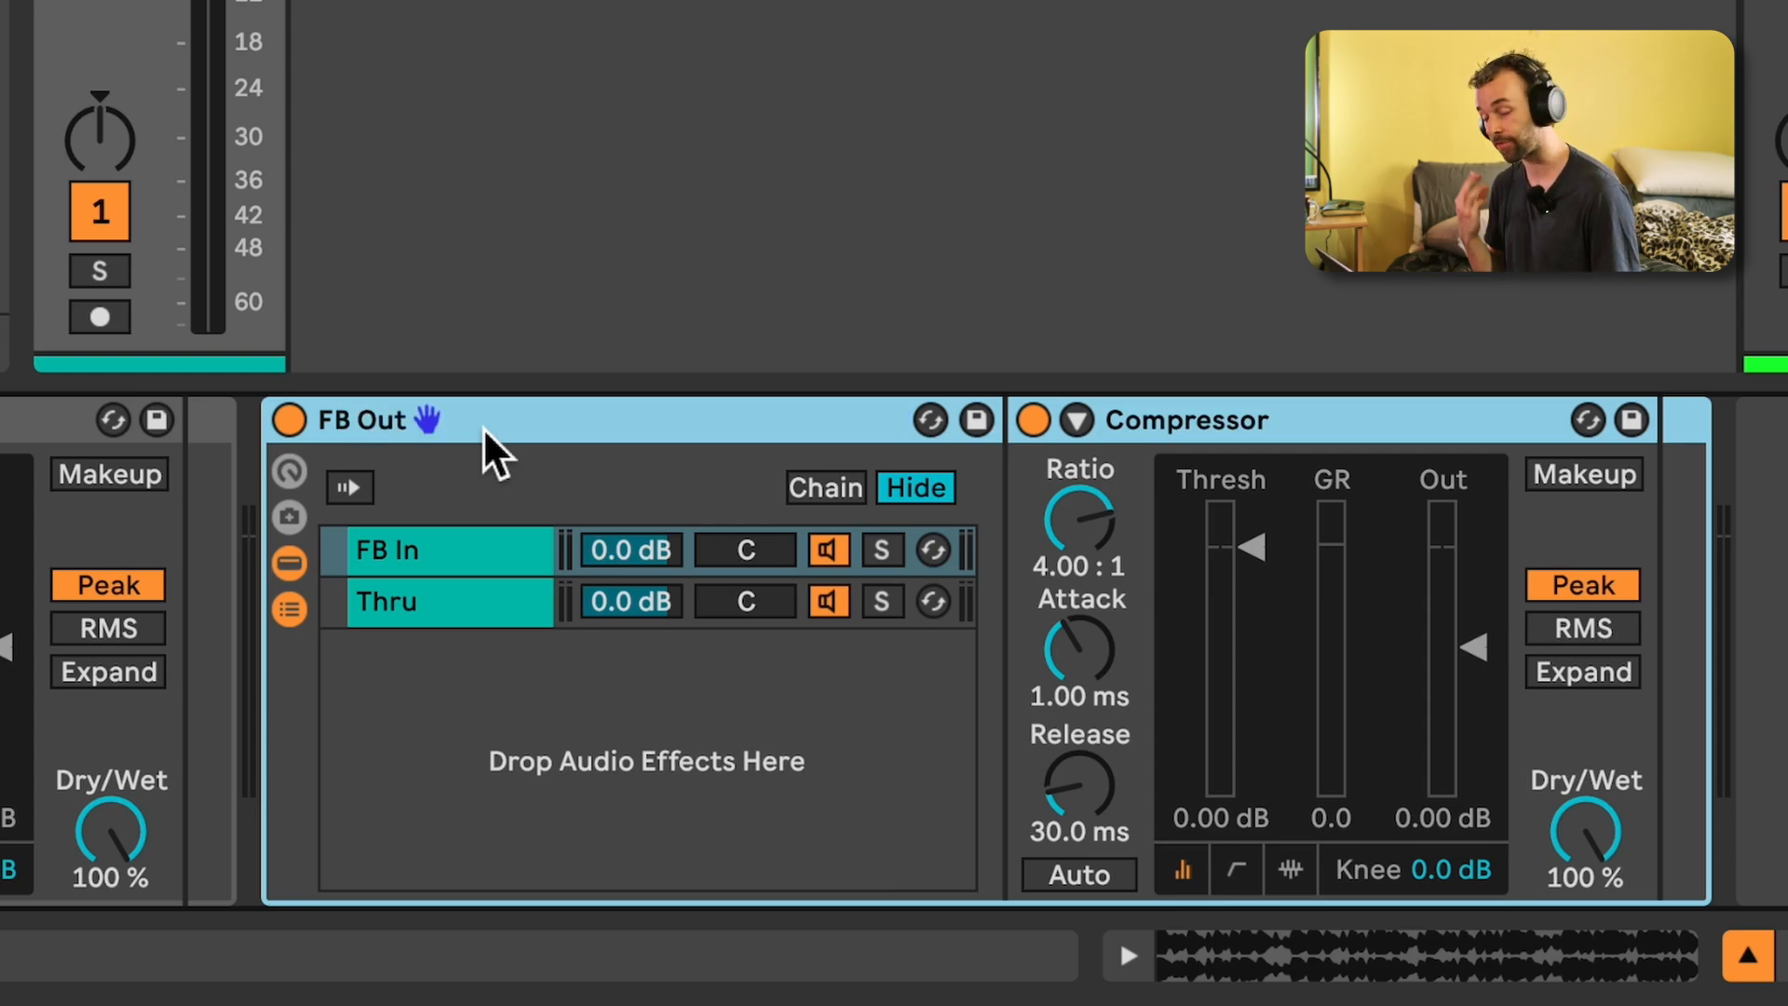
# In the FB Out rack, rename the FB In chain as FB Out and the Thru chain as Wet
pyautogui.click(491, 555)
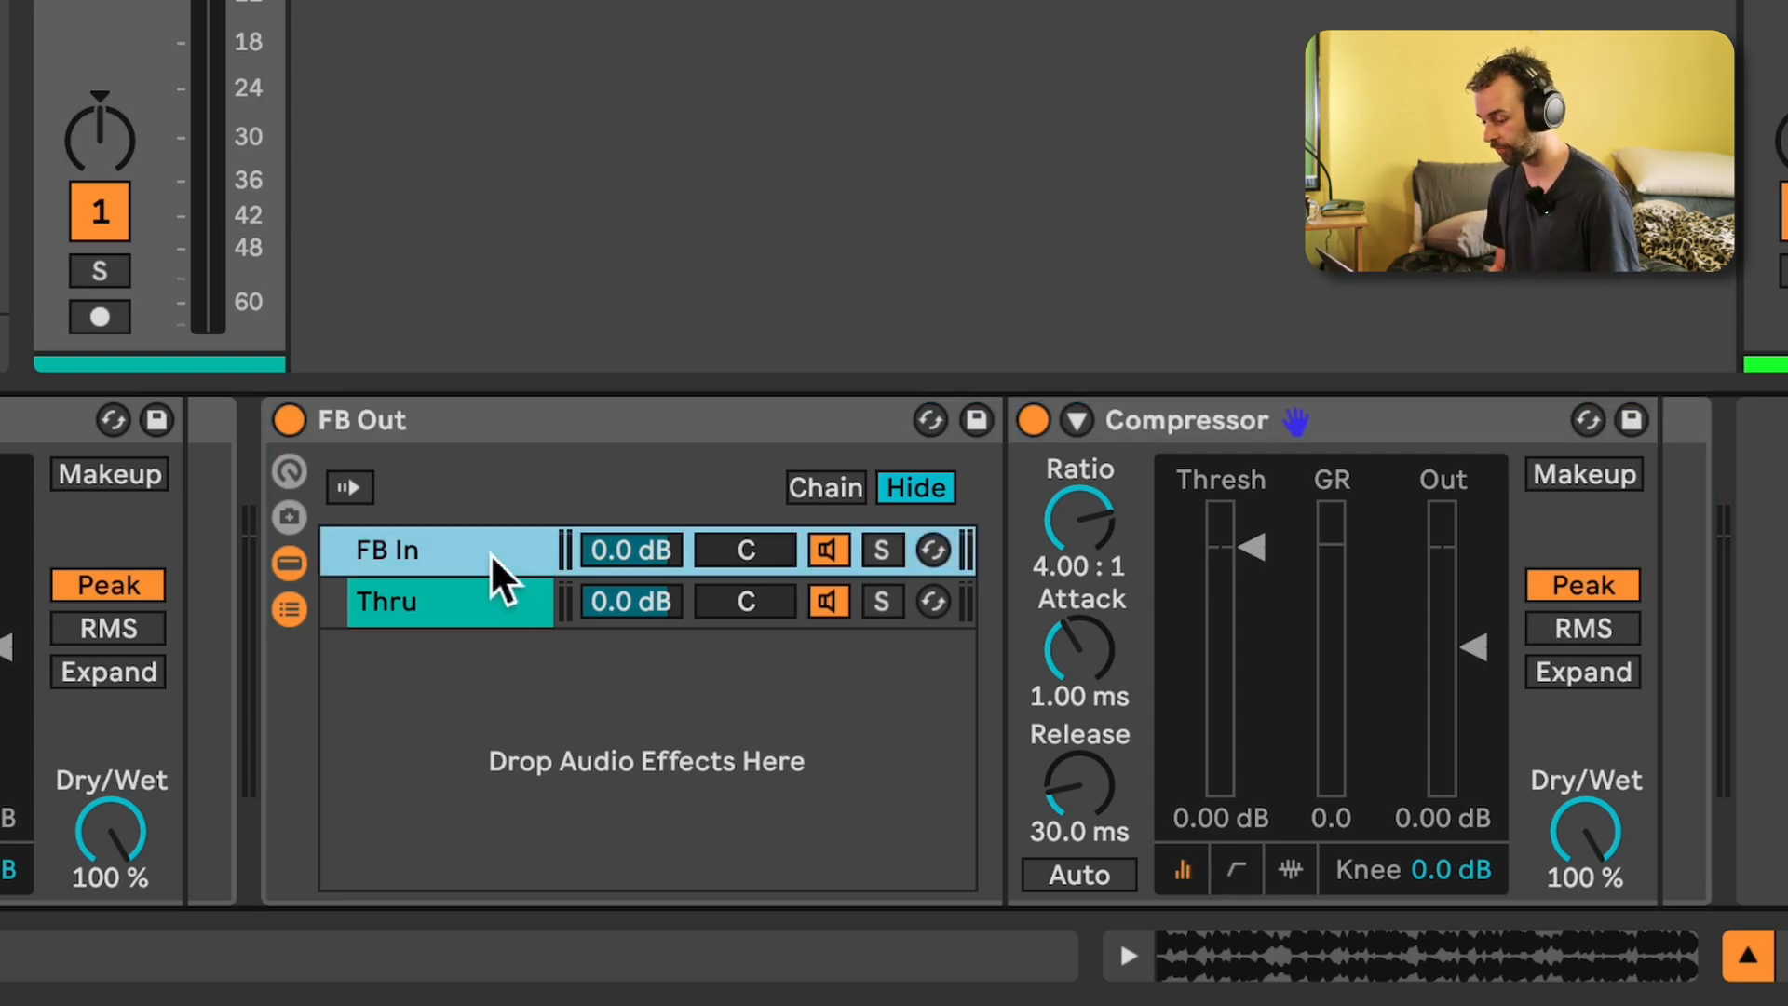
pyautogui.hotkey('ctrl', 'r')
pyautogui.write('F')
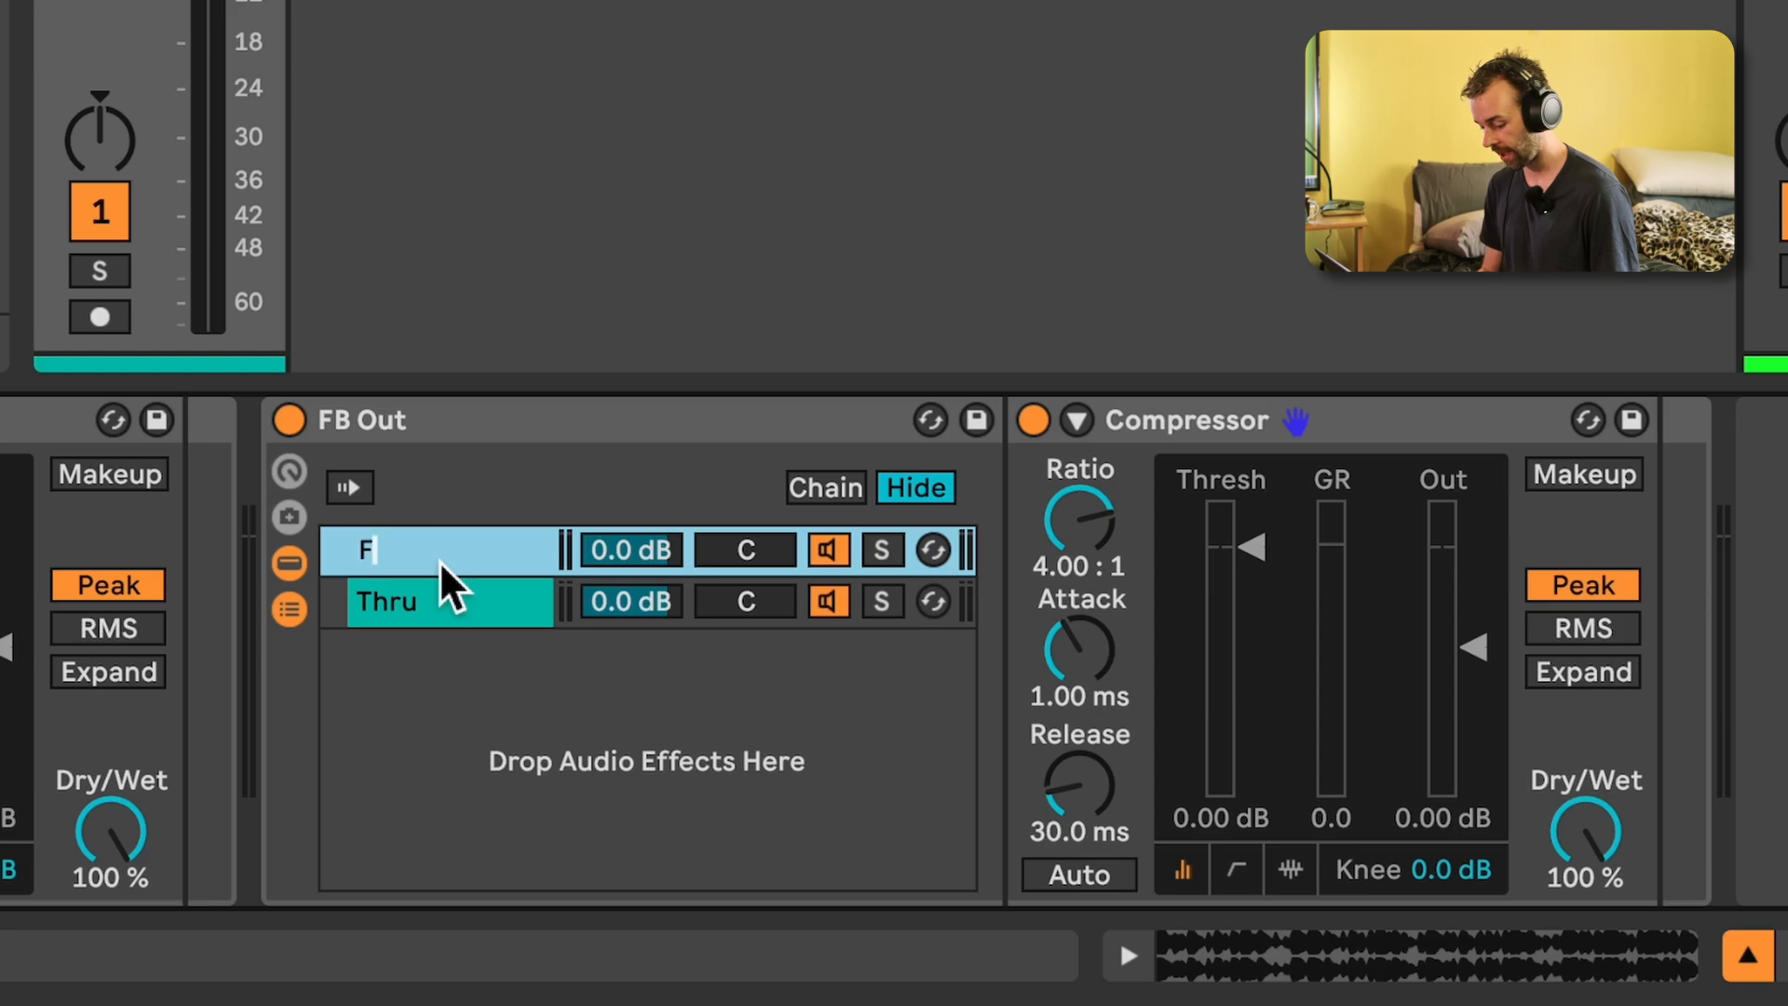
pyautogui.write('B Out')
pyautogui.press('Return')
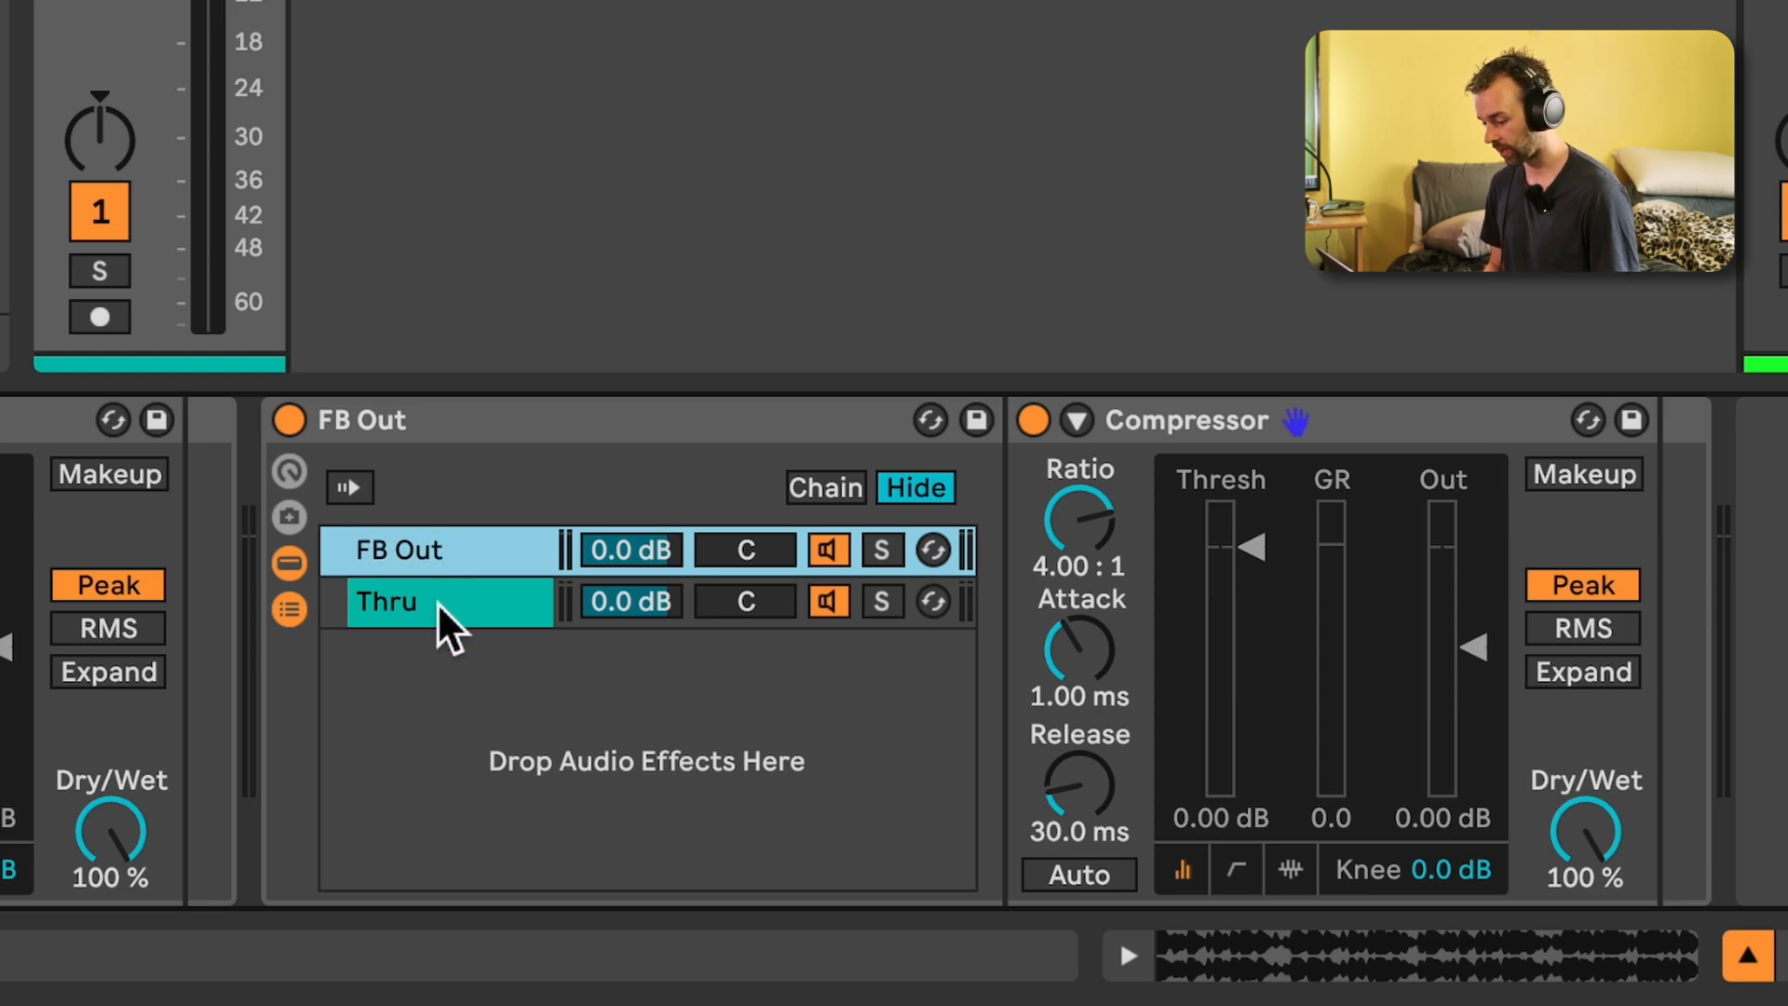
pyautogui.click(438, 601)
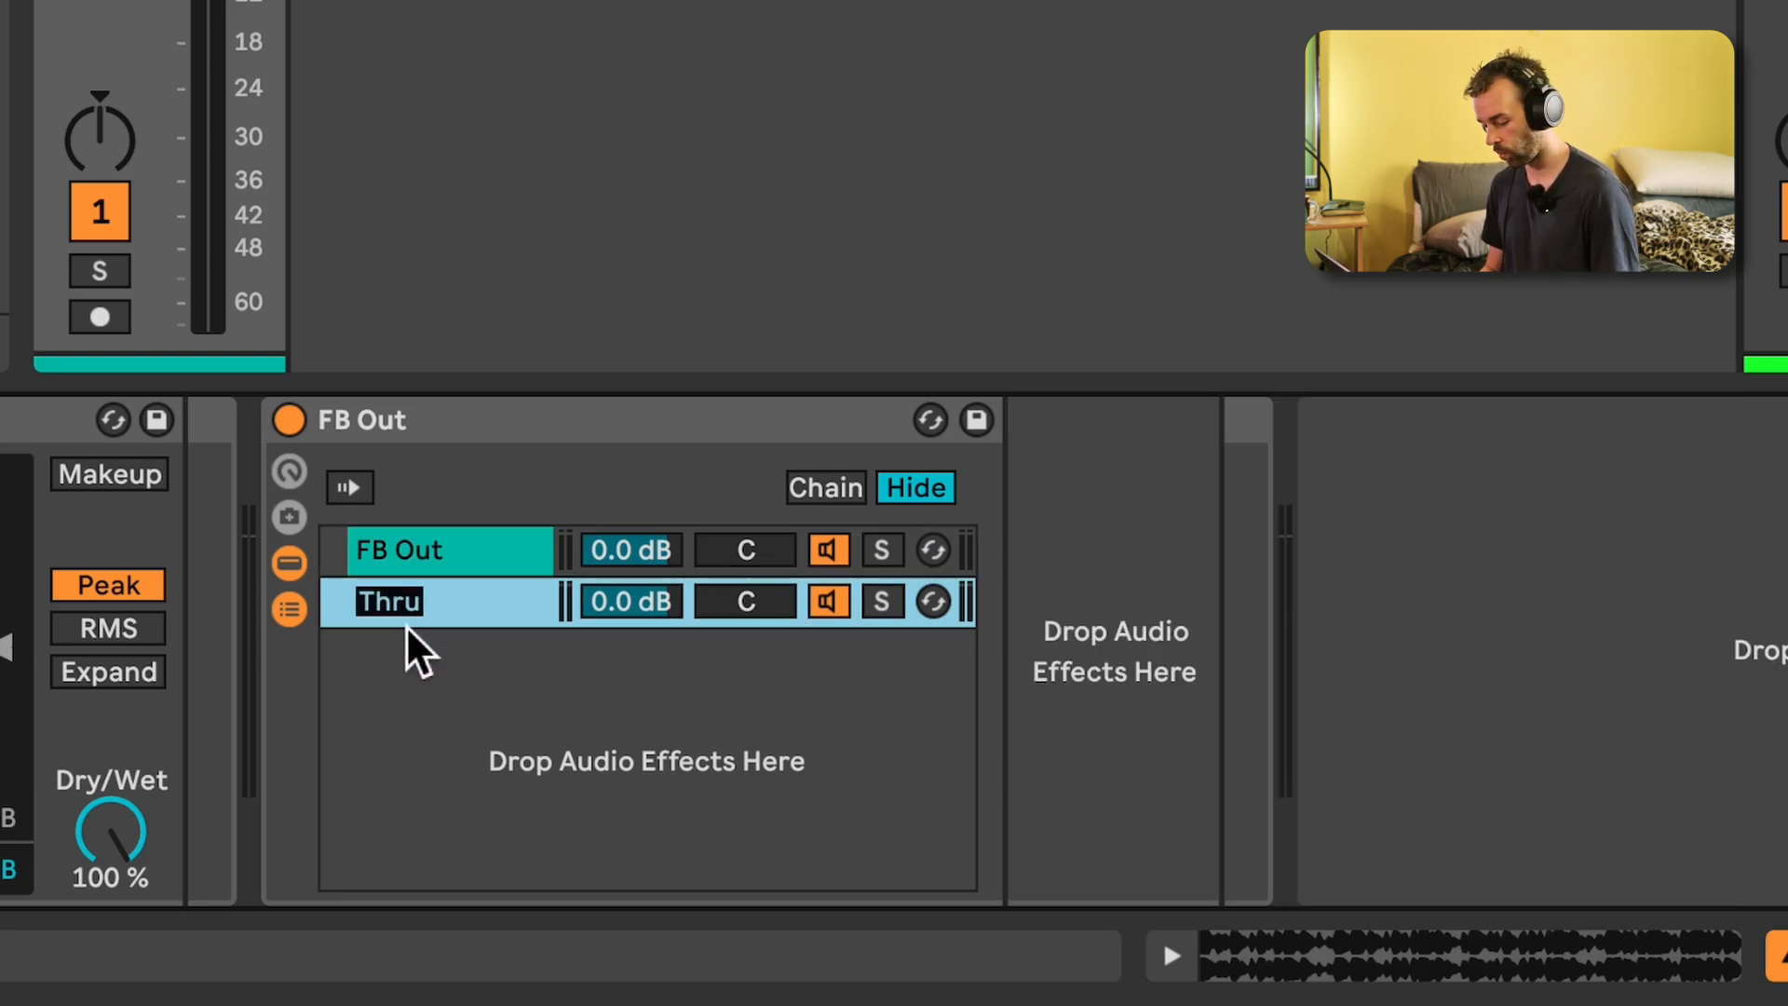
# Create a third chain in the FB Out rack and name it Dry
pyautogui.rightClick(408, 673)
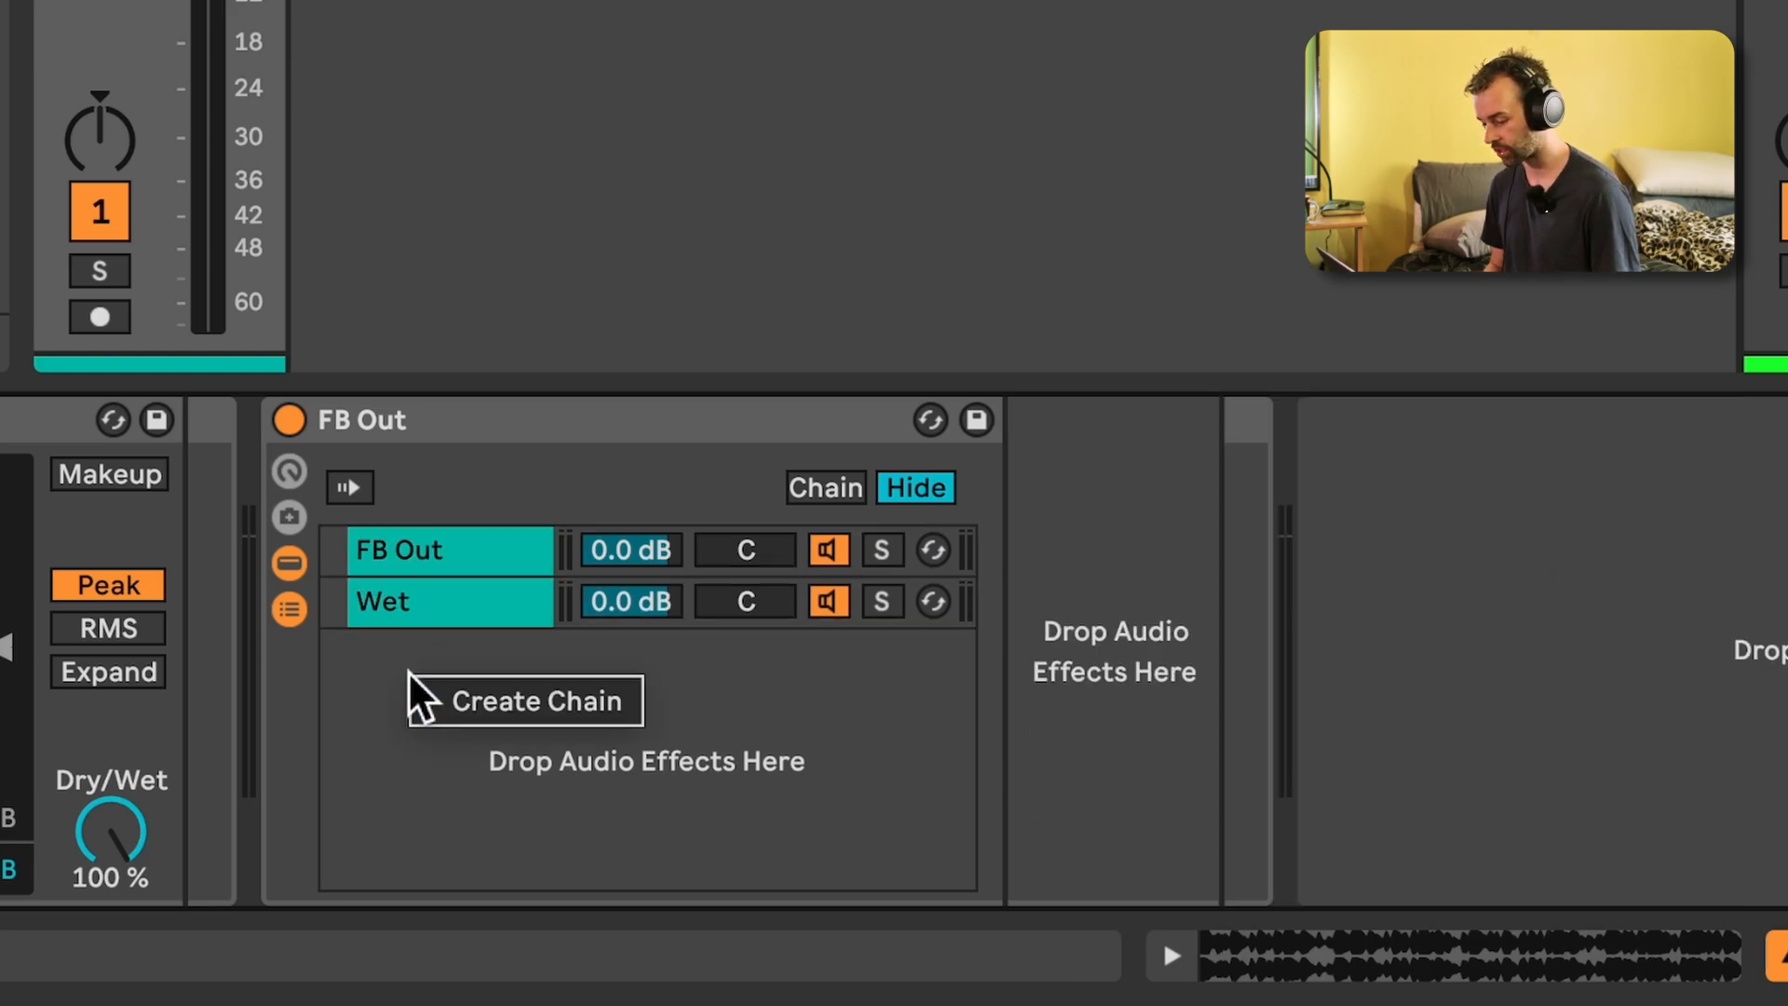
pyautogui.click(449, 699)
pyautogui.hotkey('ctrl', 'r')
pyautogui.write('Dry')
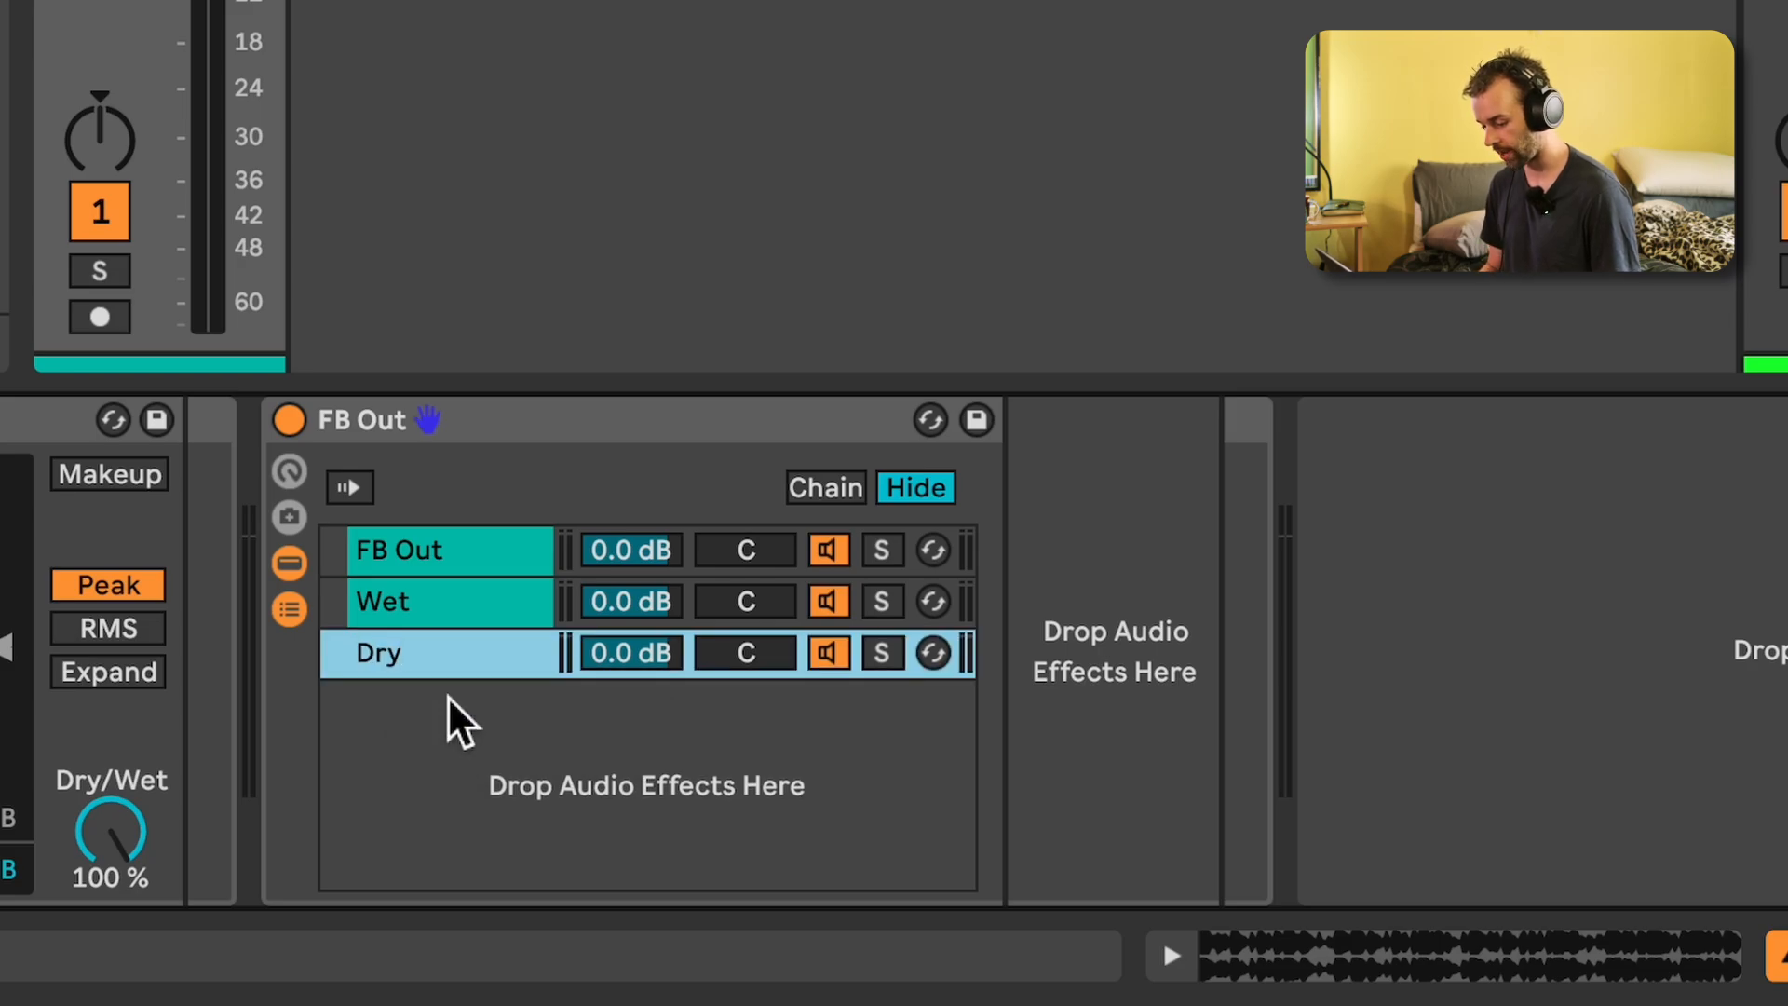
# Delete the Compressor from the FB Out chain of the FB Out rack
pyautogui.click(503, 556)
pyautogui.click(1309, 427)
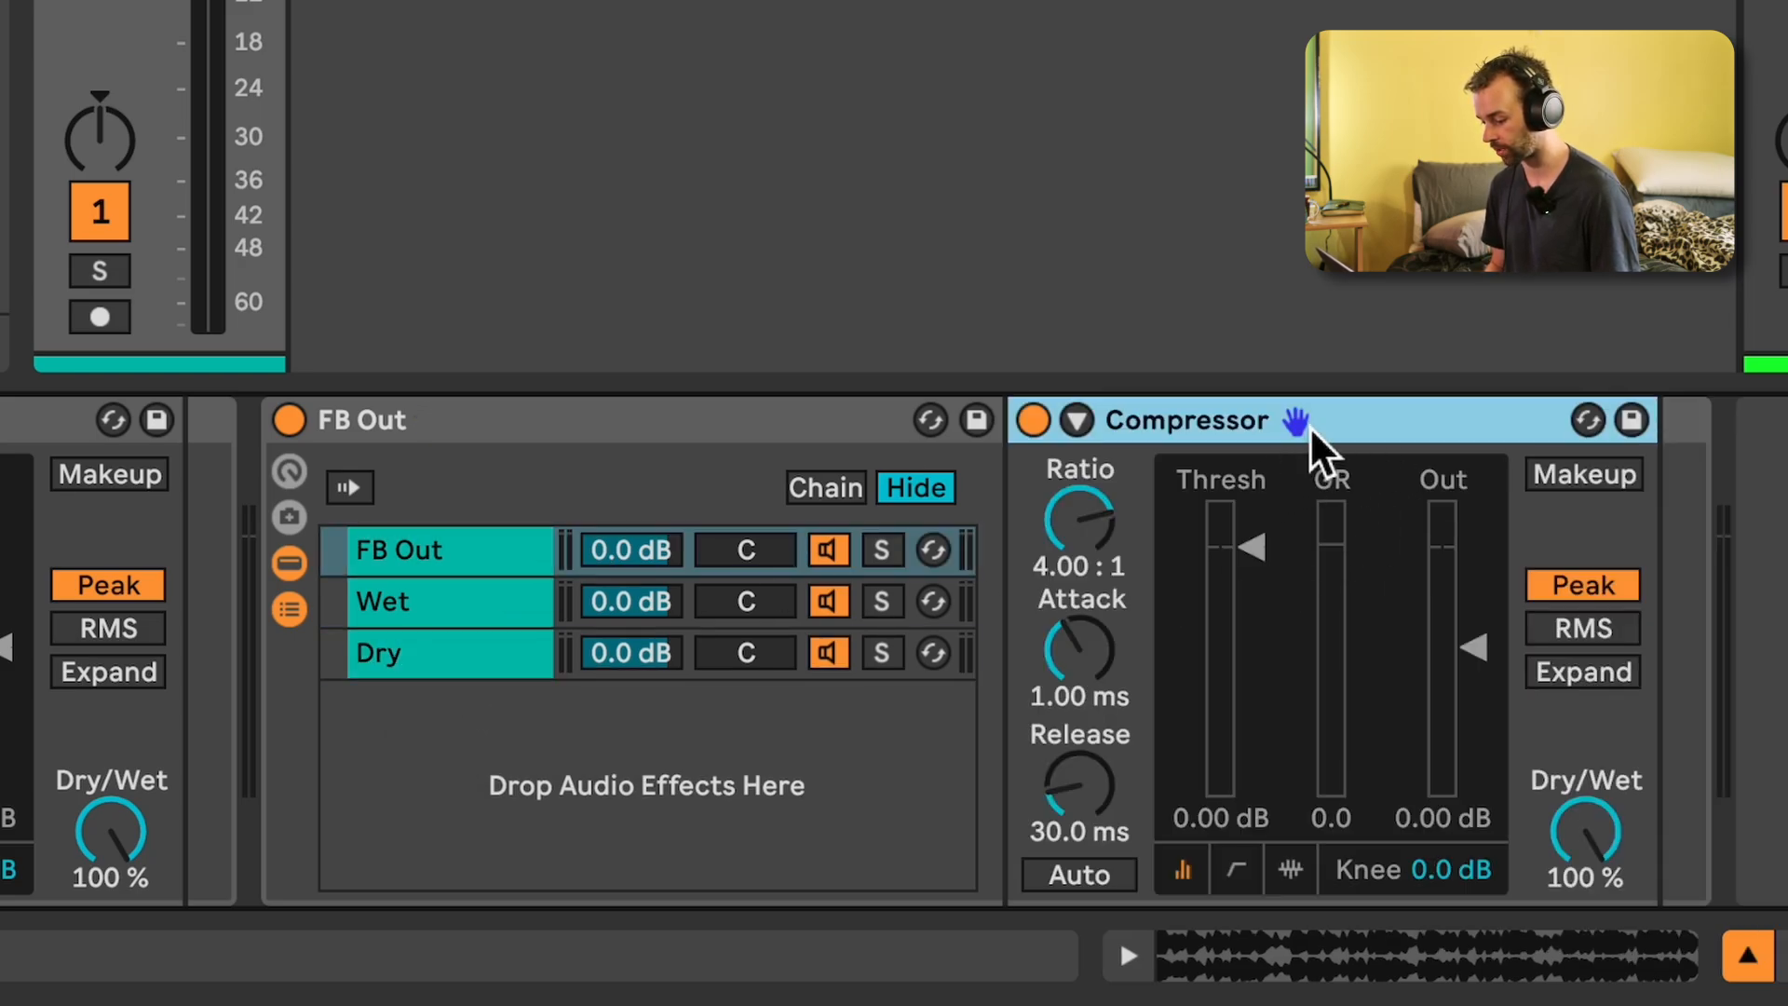
pyautogui.press('Delete')
pyautogui.click(1307, 449)
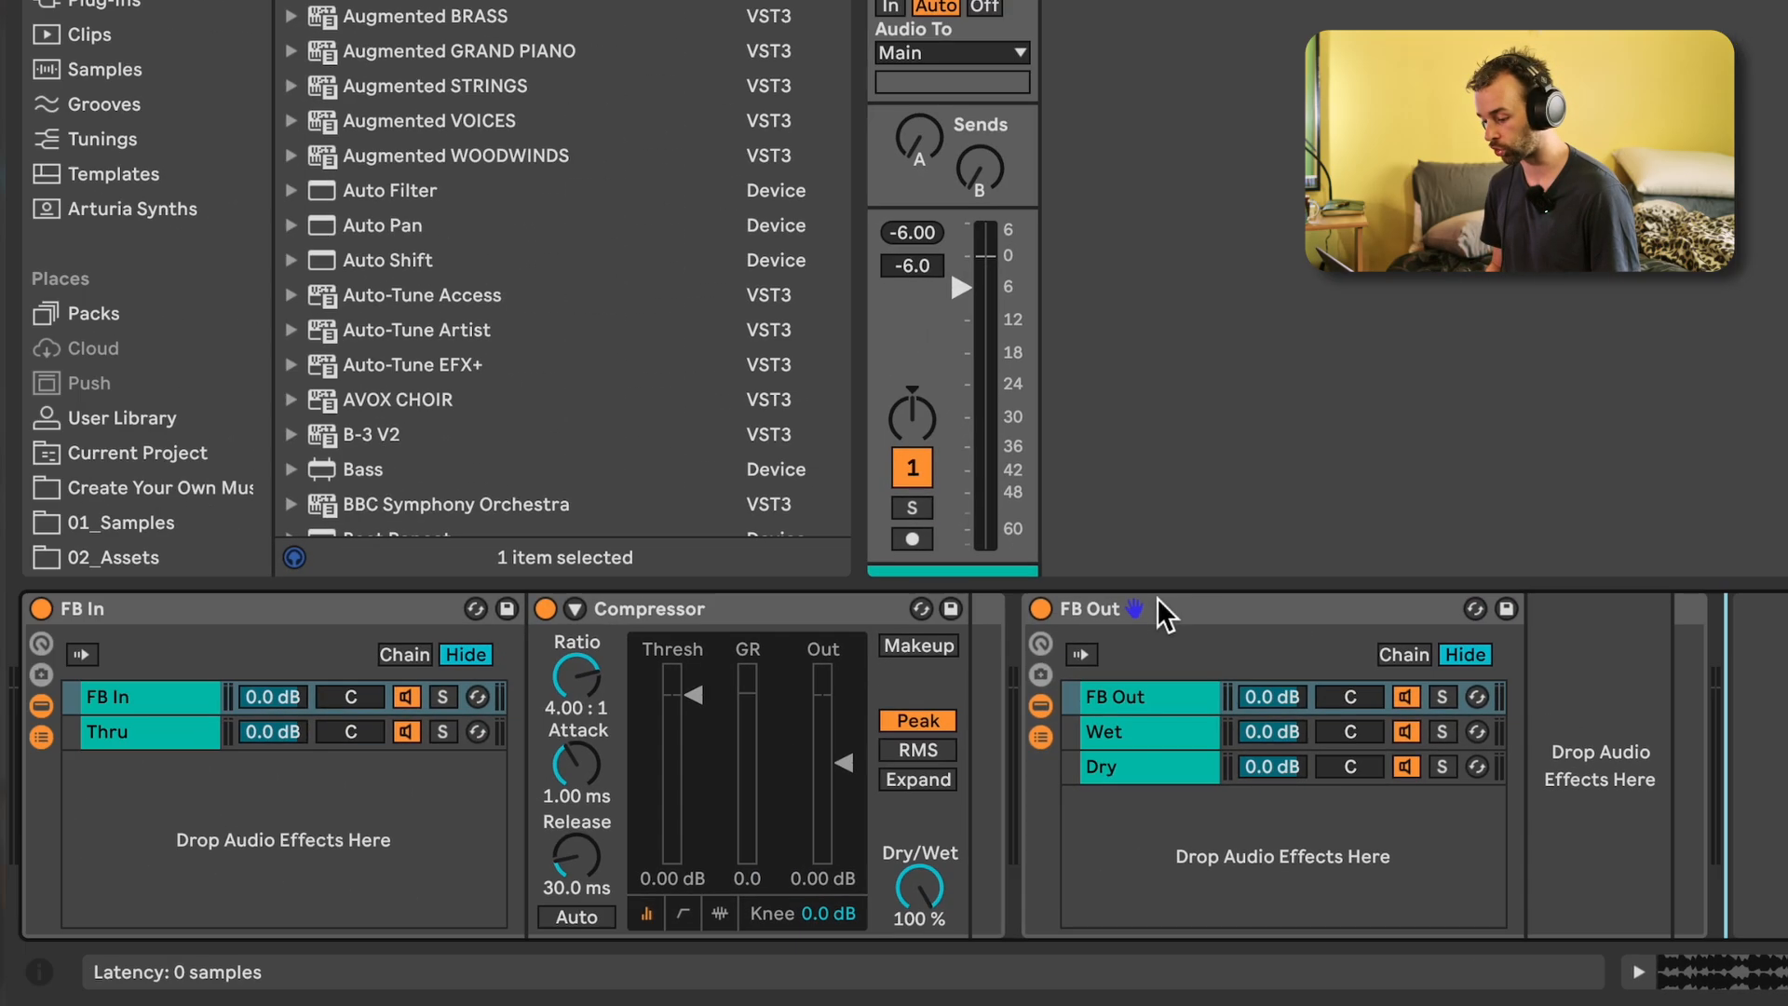
# Group the FB In and FB Out racks together into one enclosing Audio Effect Rack
pyautogui.click(545, 421)
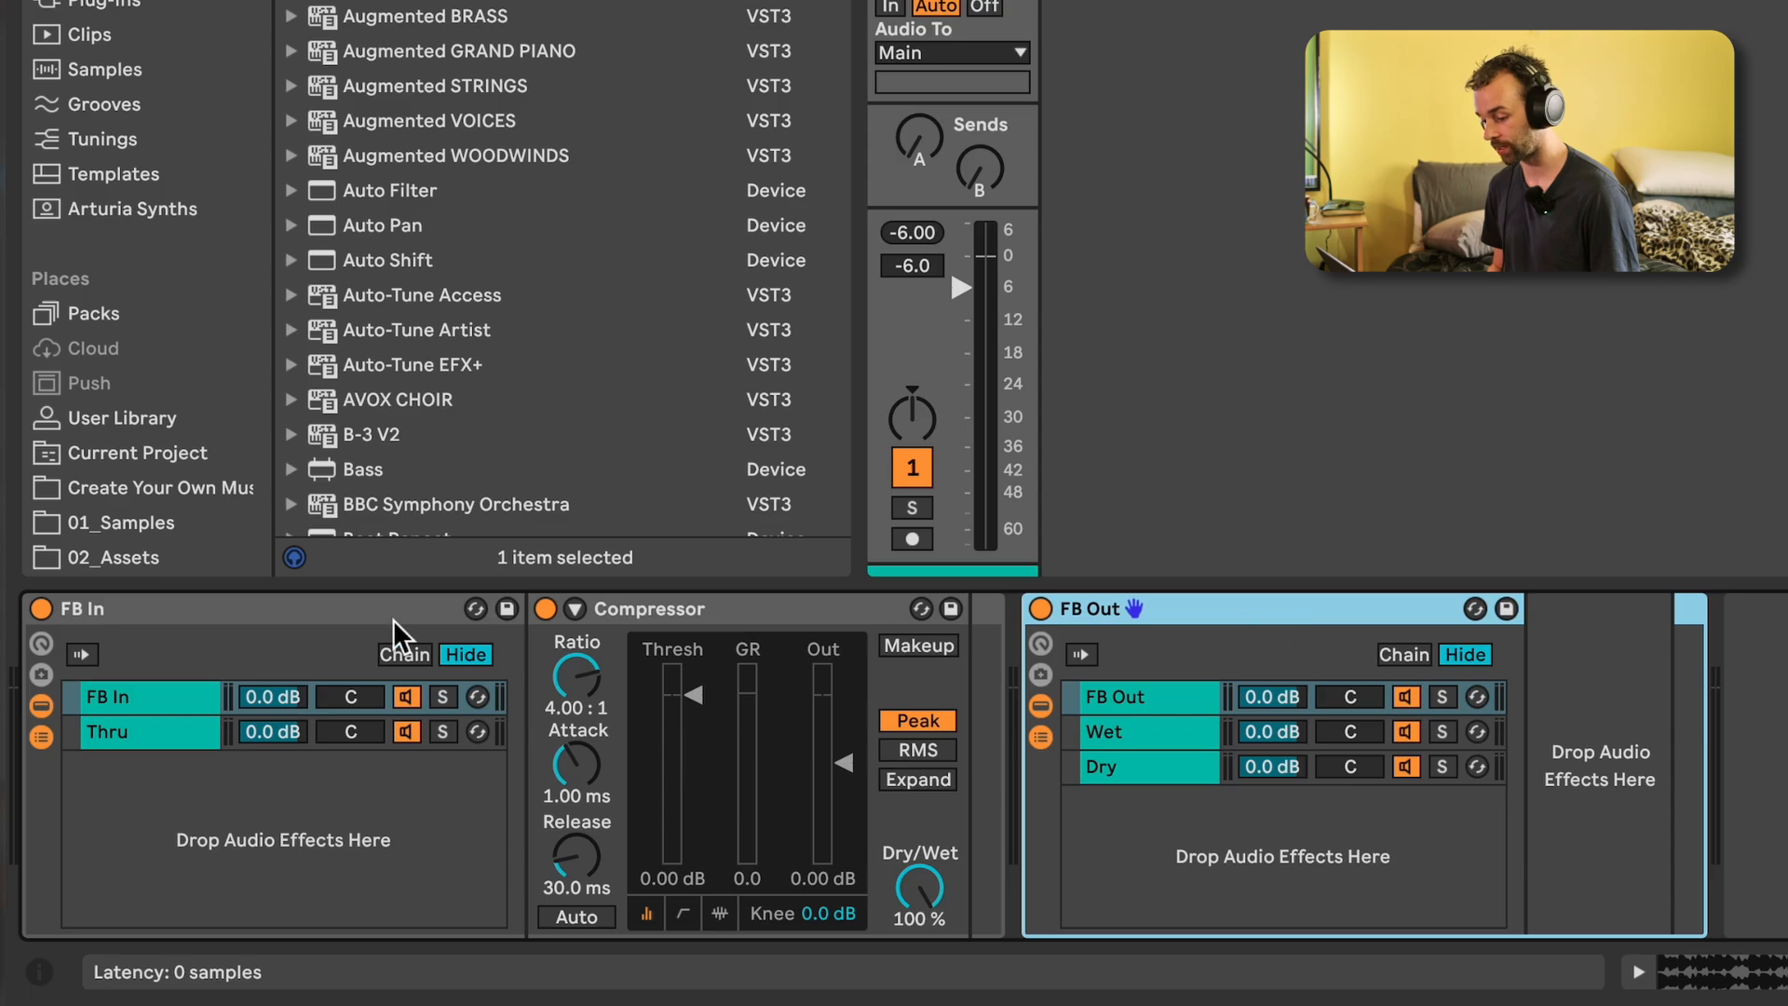
pyautogui.click(298, 612)
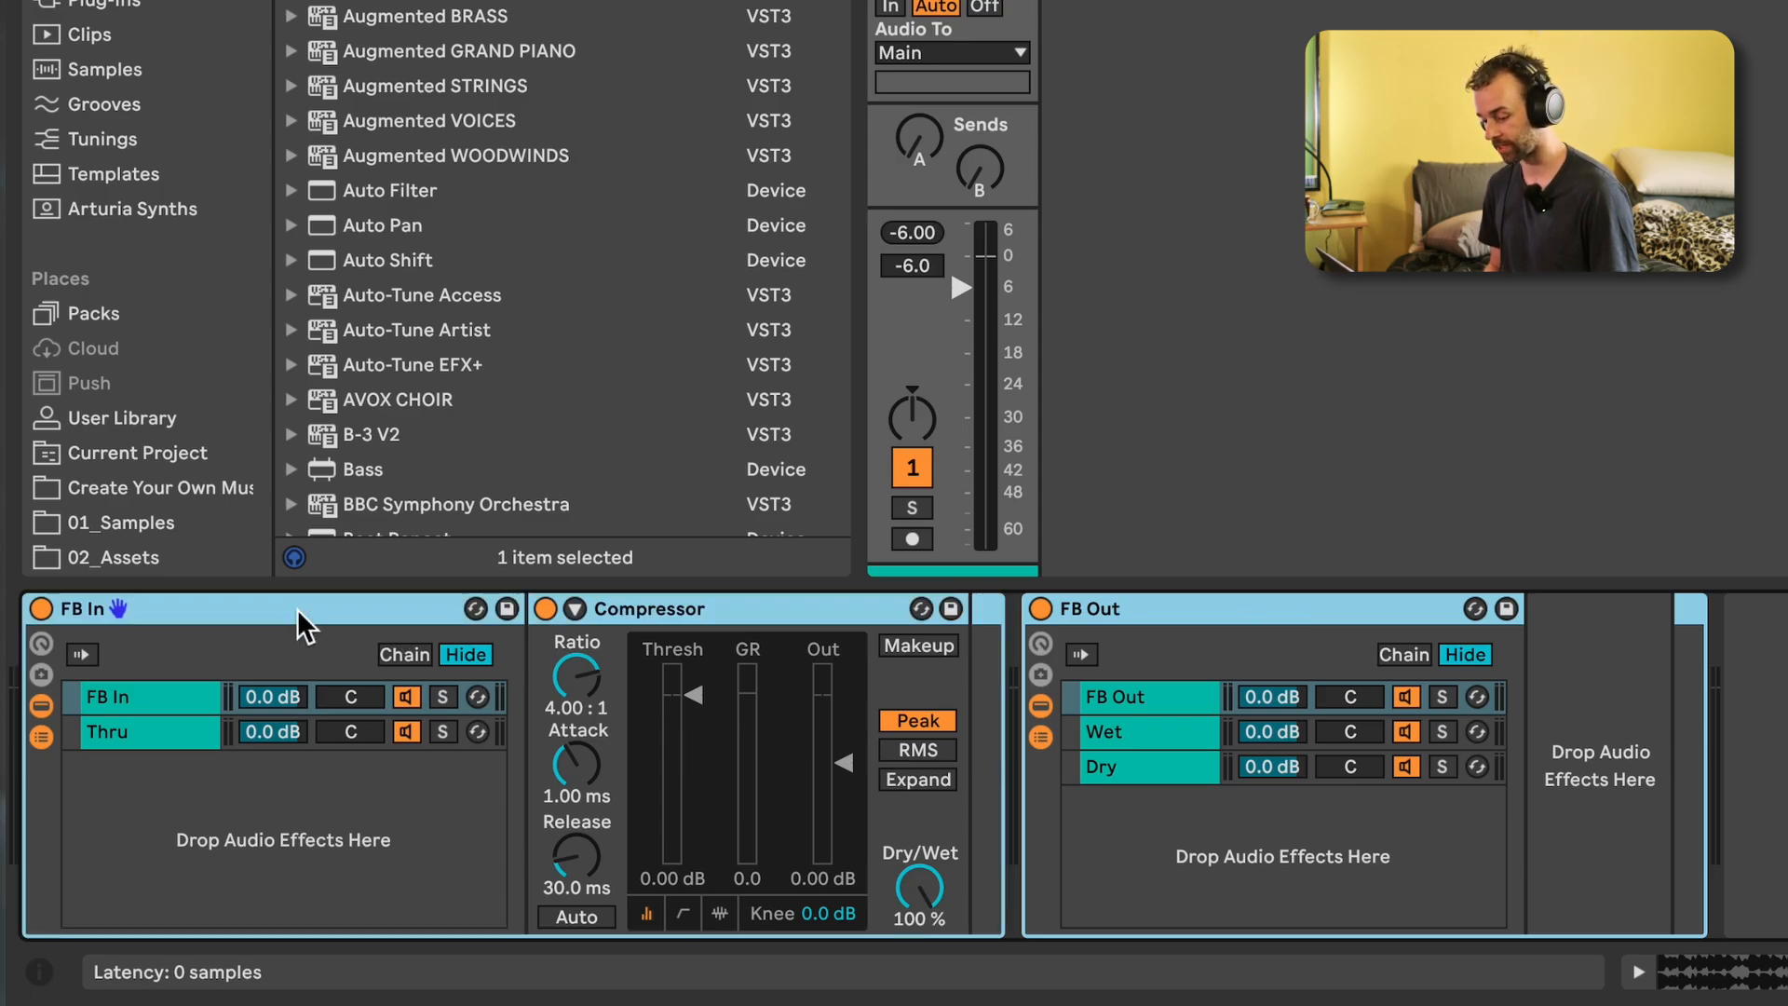
pyautogui.click(298, 613)
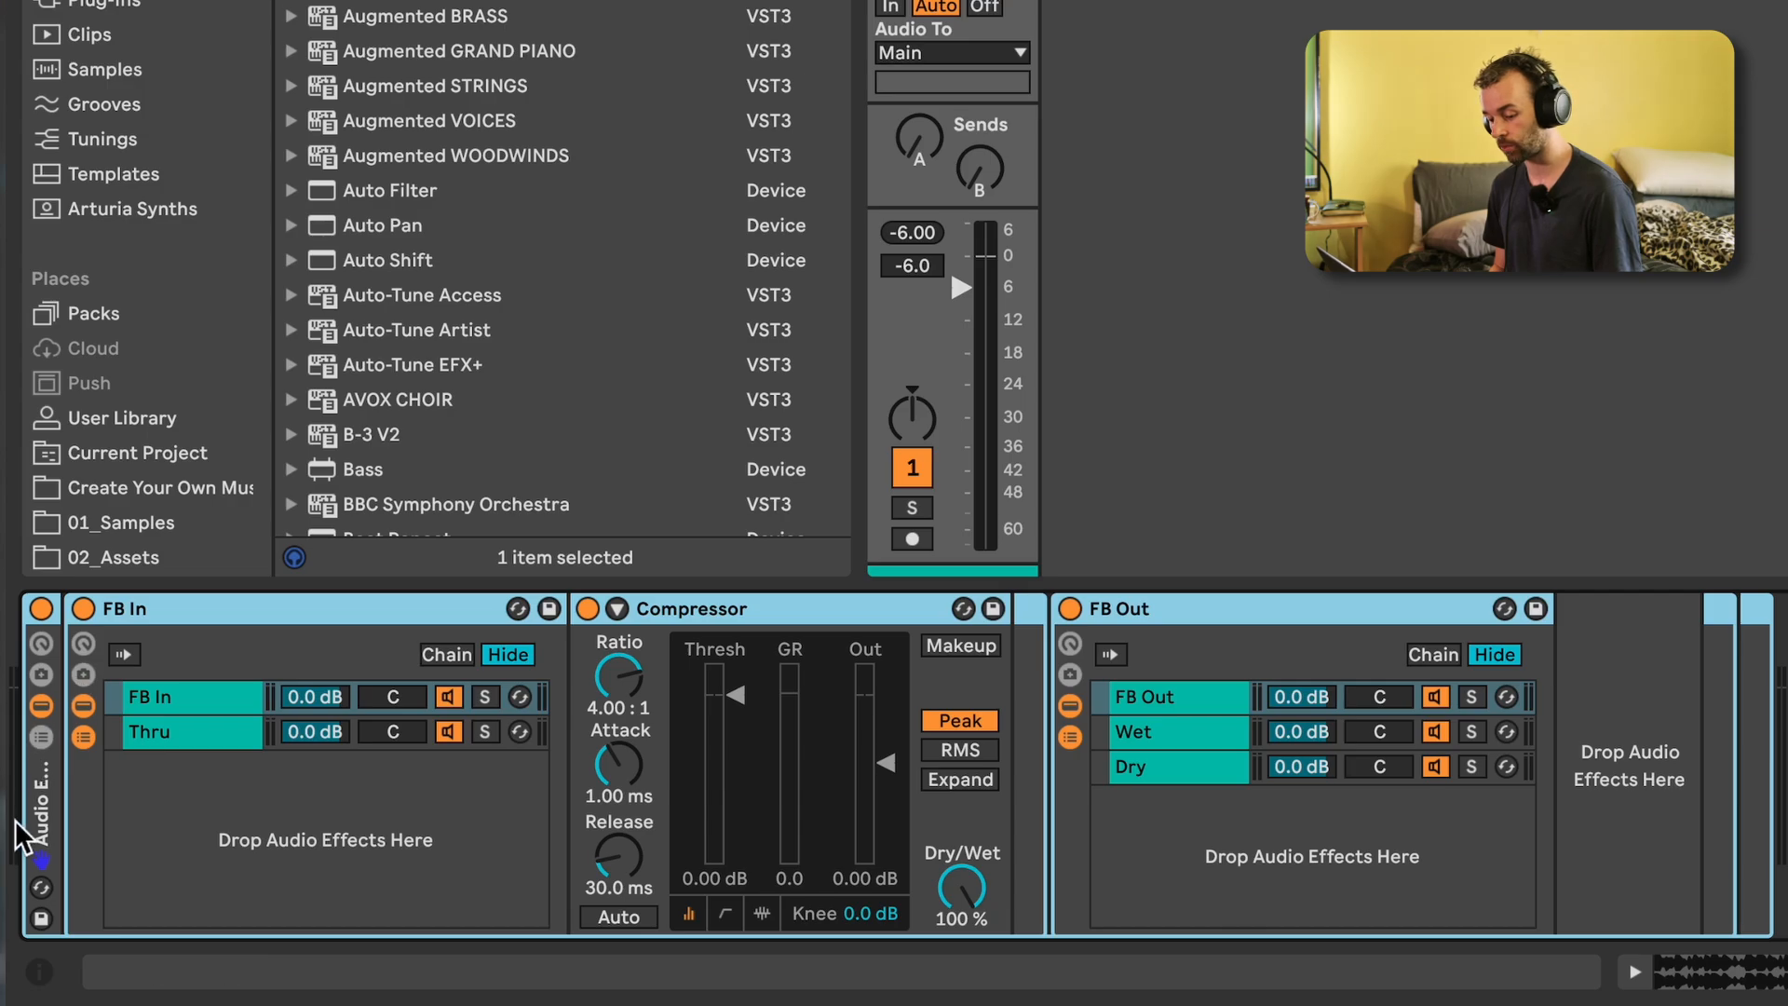
pyautogui.click(210, 699)
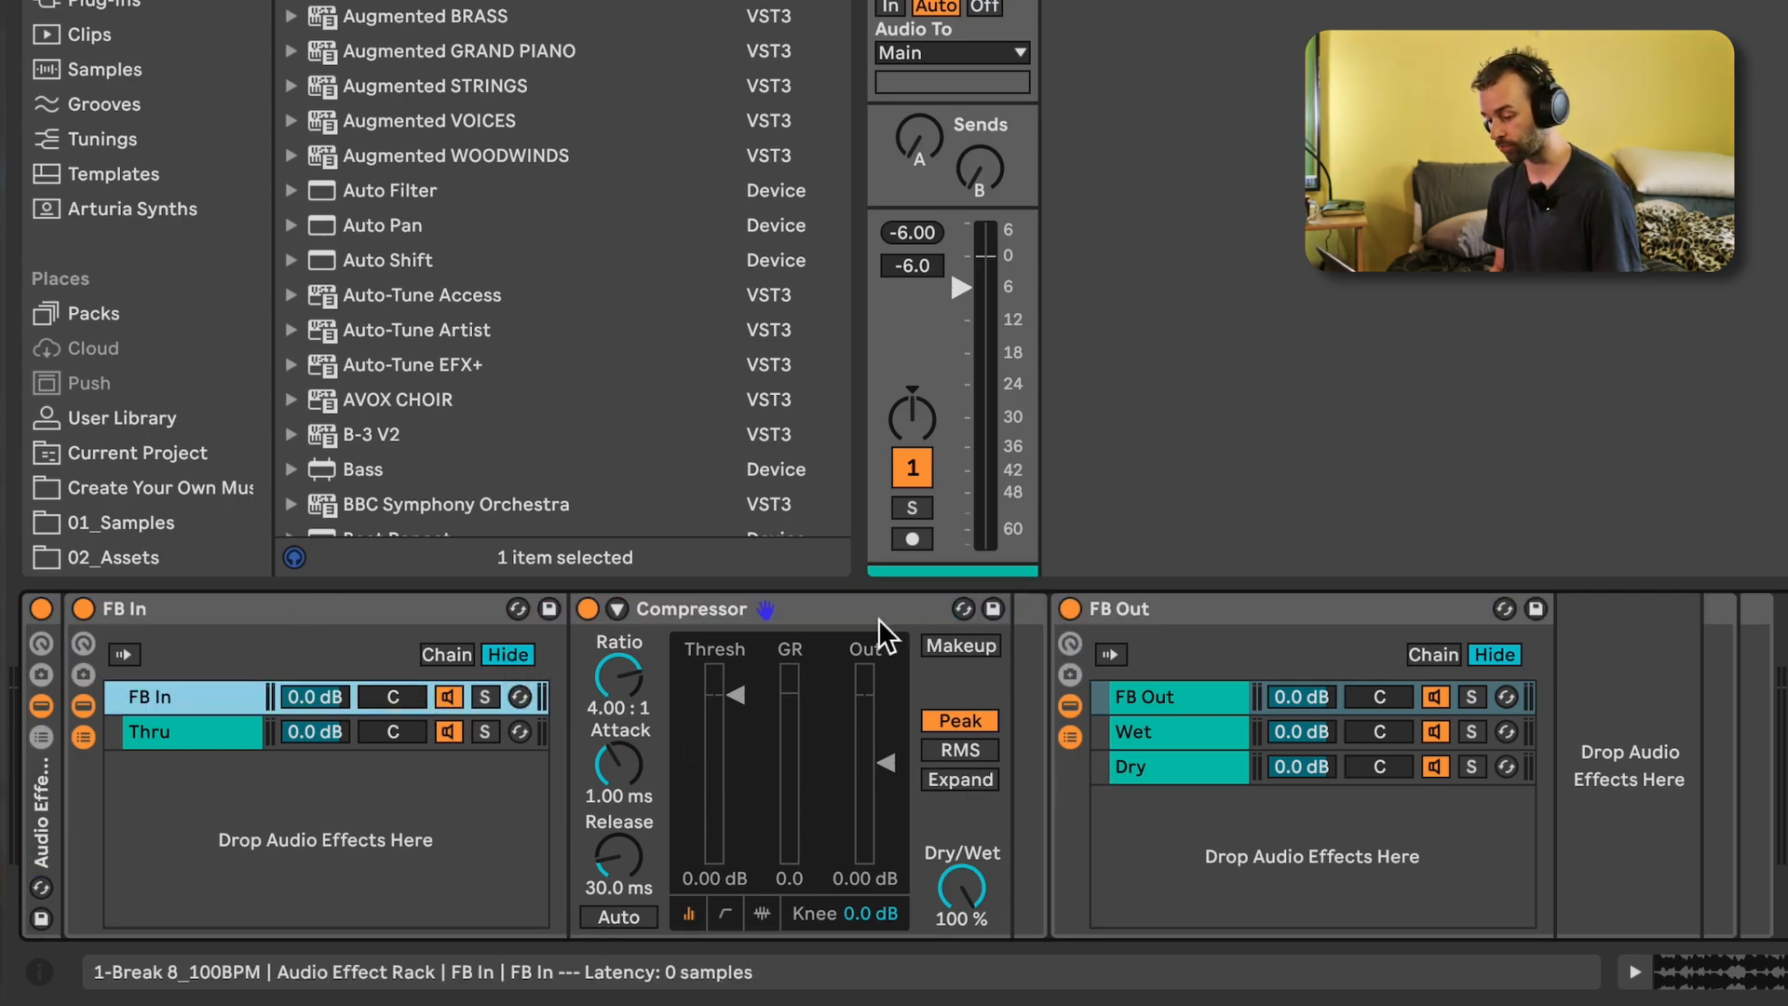
pyautogui.click(307, 613)
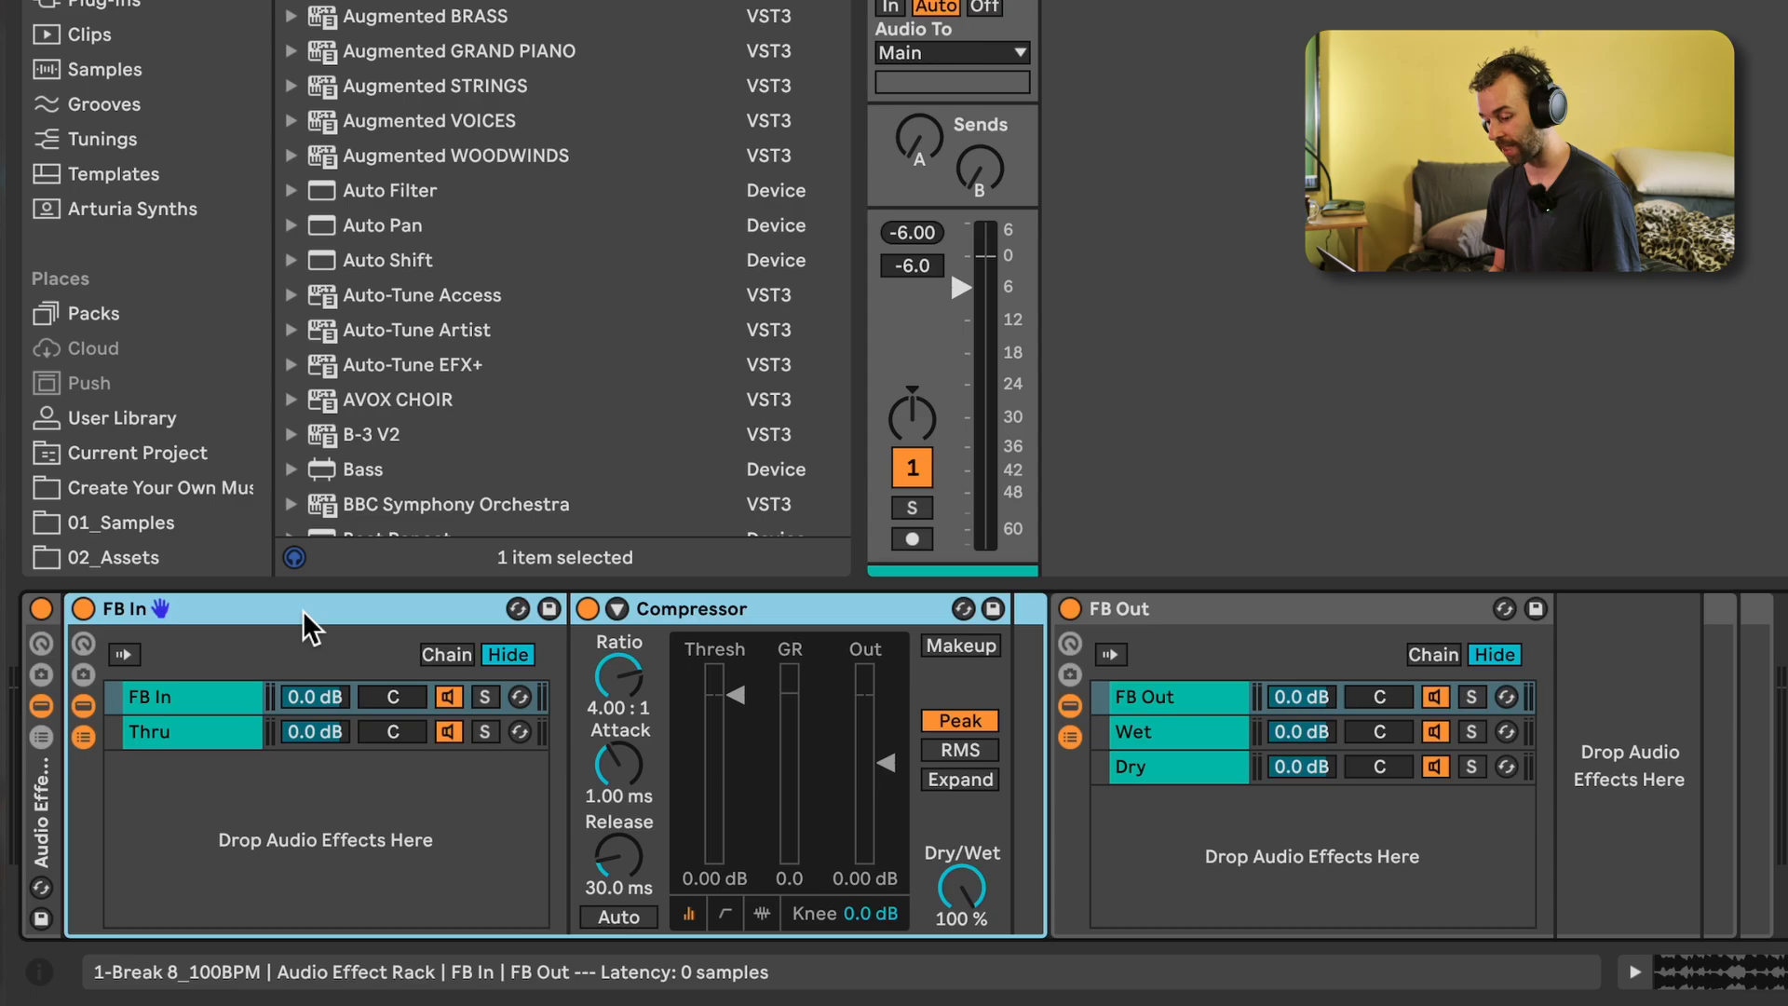
pyautogui.click(1222, 615)
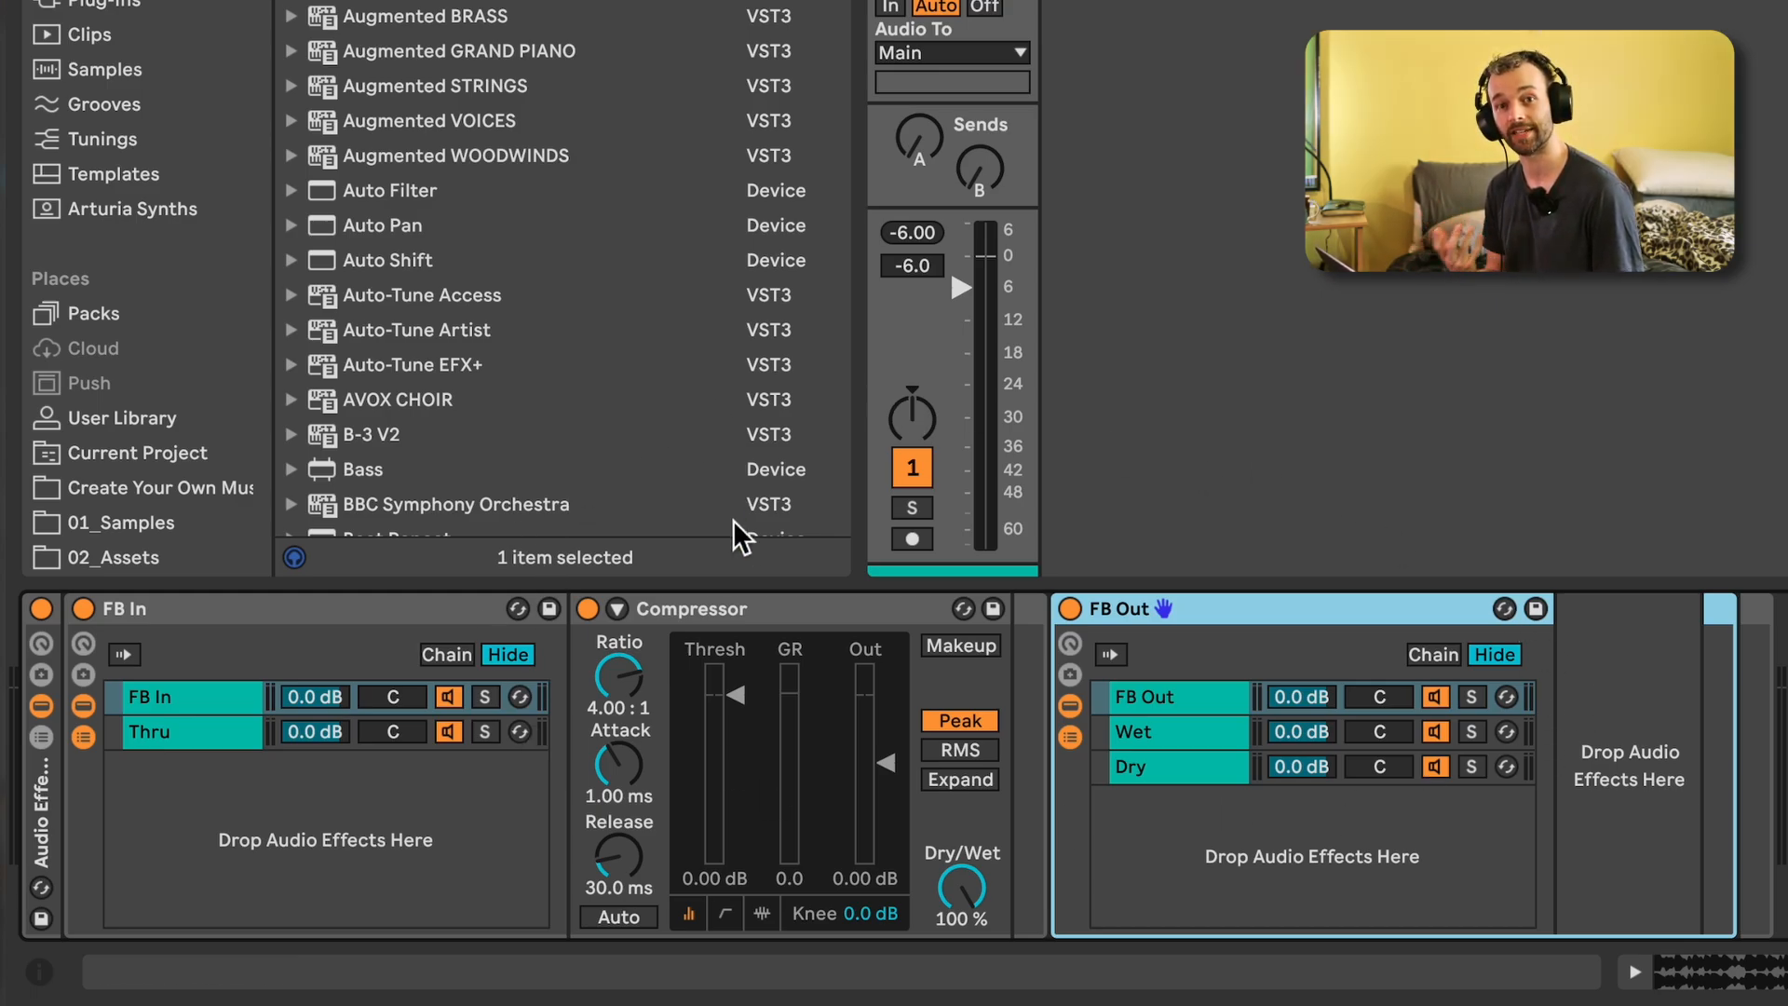
# Enable the sidechain on the FB In Compressor, taking audio from 1-Break 8_100BPM at the FB Out chain's Post FX point
pyautogui.click(715, 605)
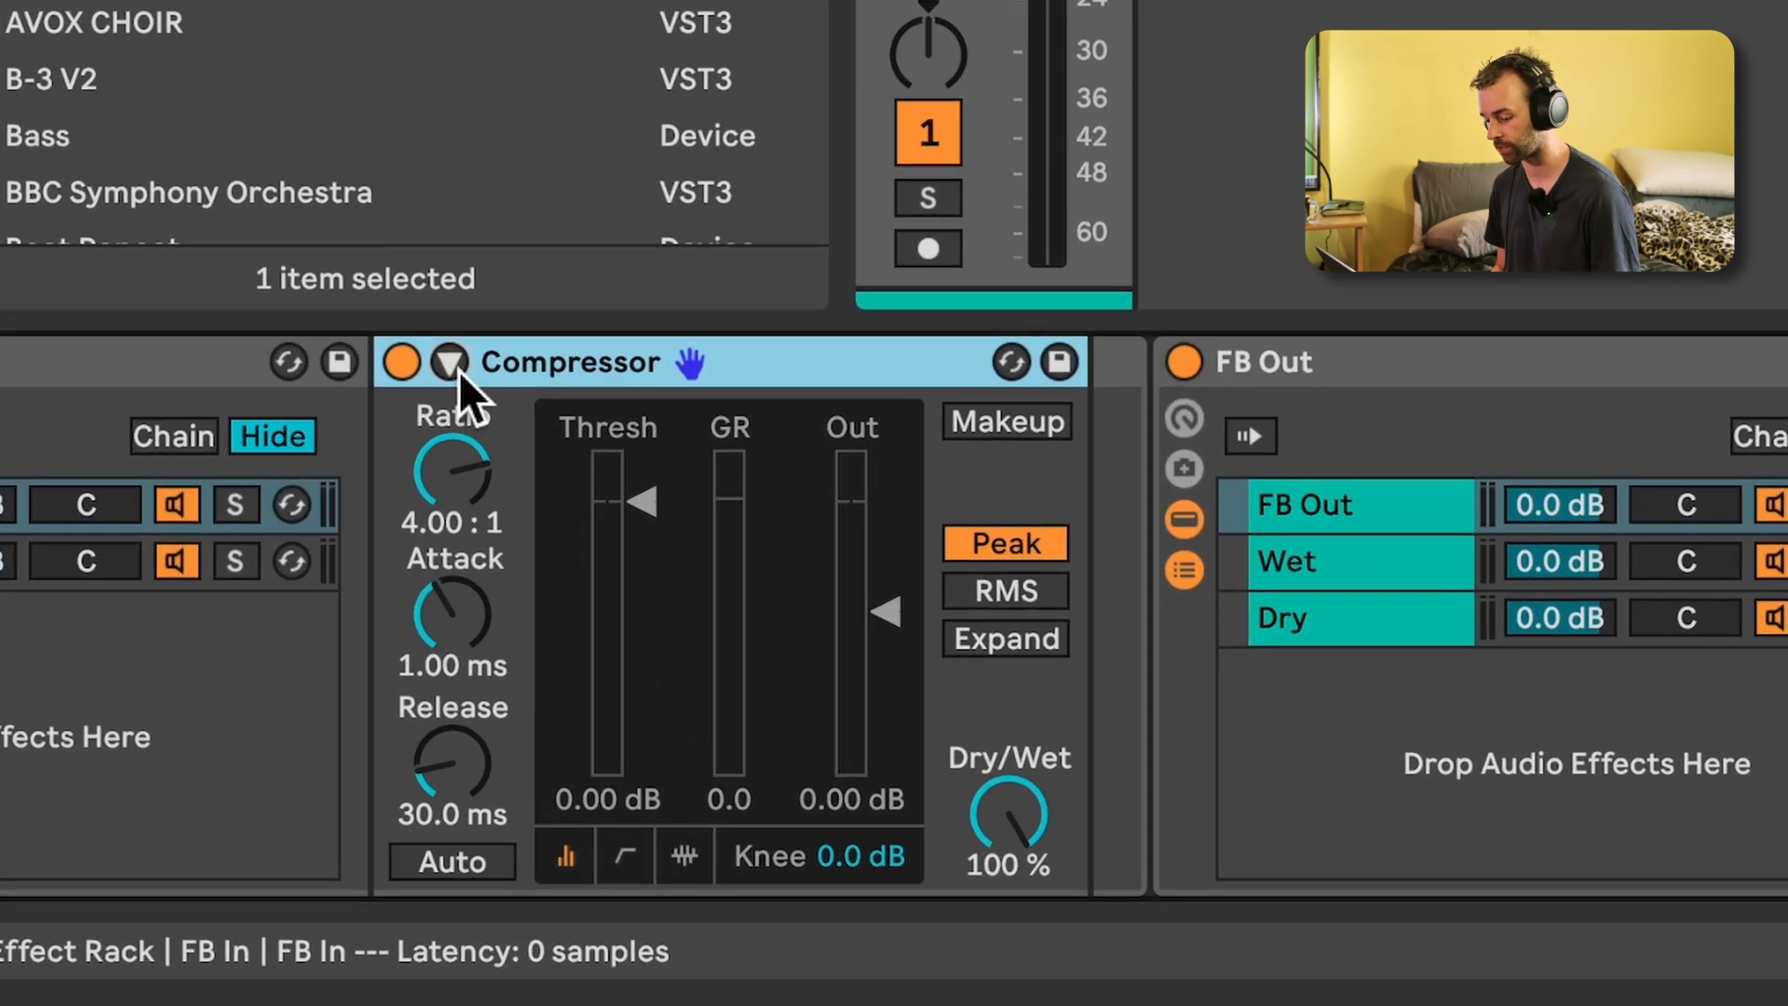
pyautogui.click(619, 610)
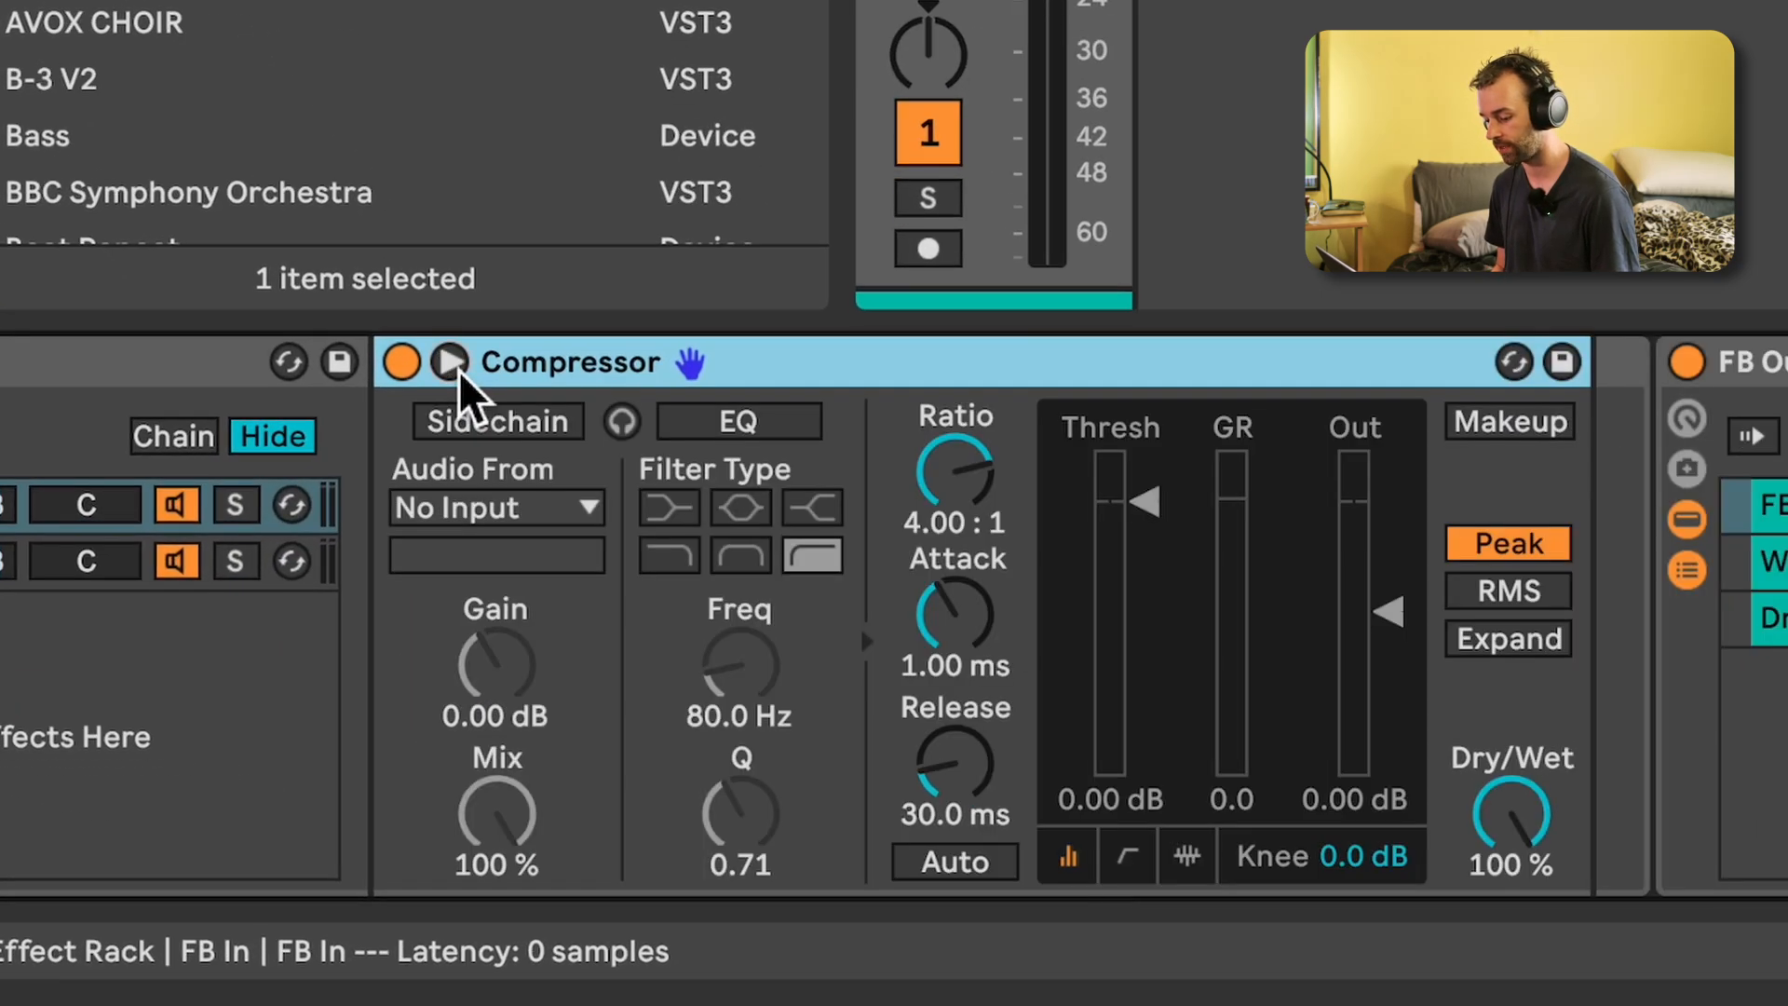
pyautogui.click(485, 423)
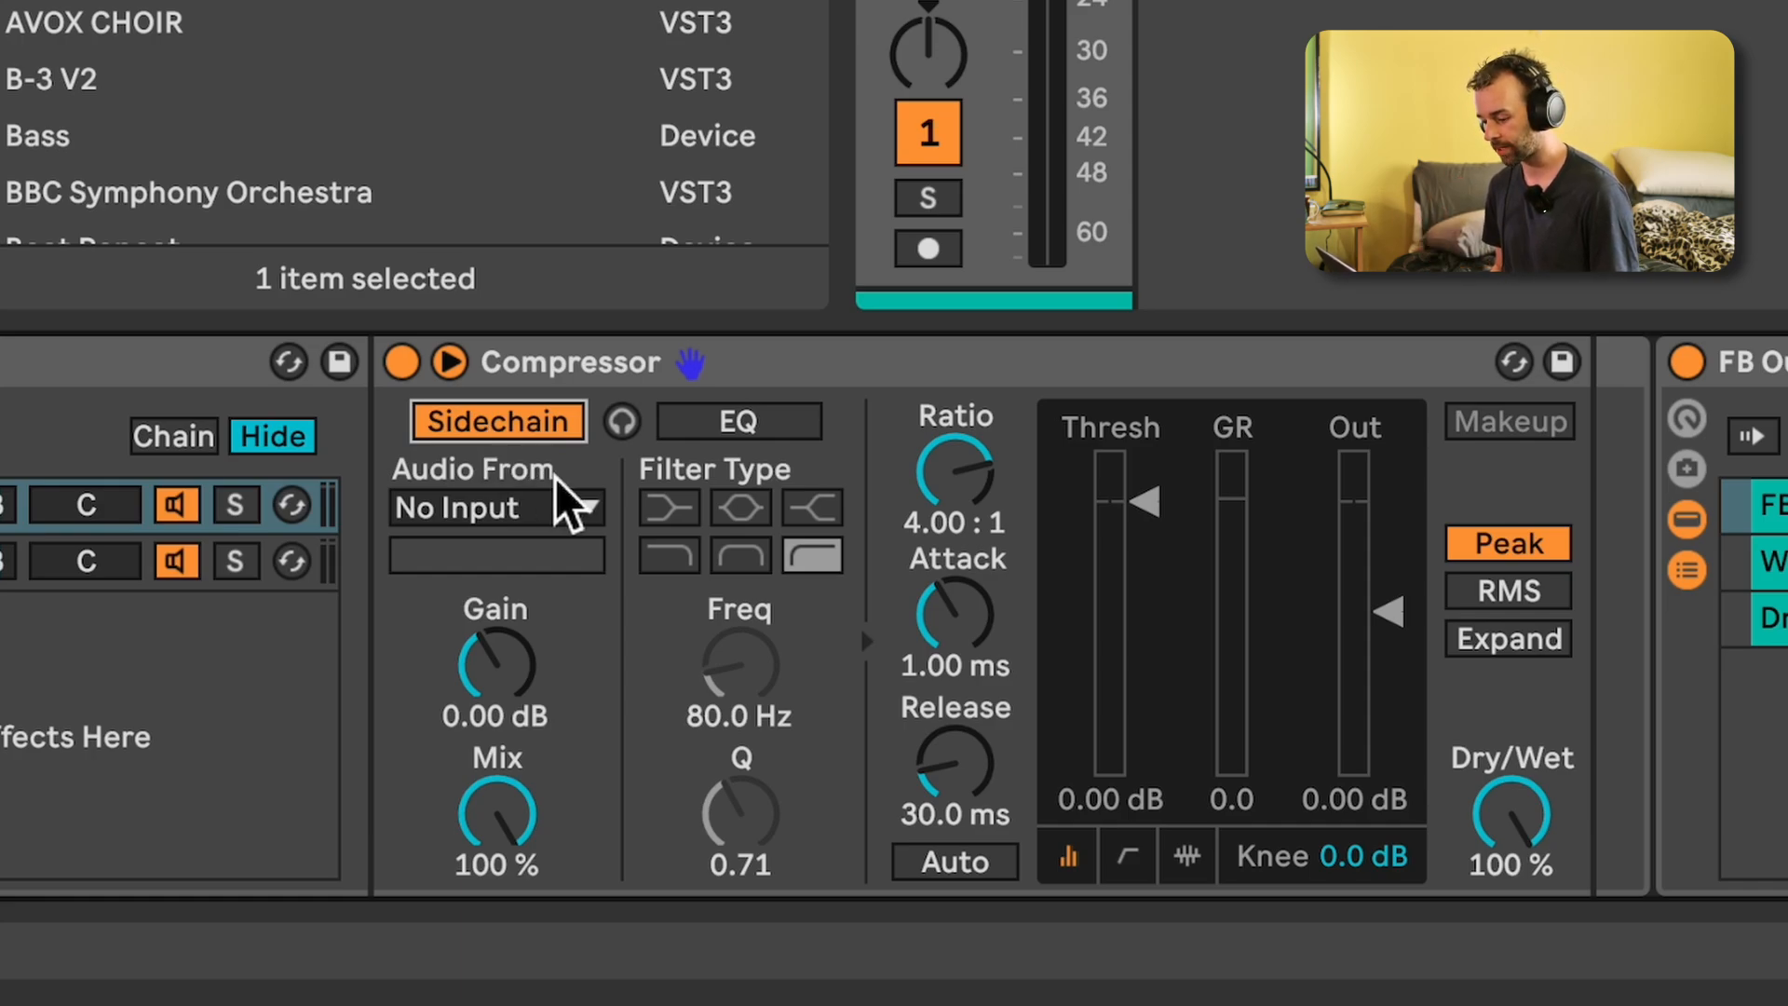
pyautogui.click(570, 509)
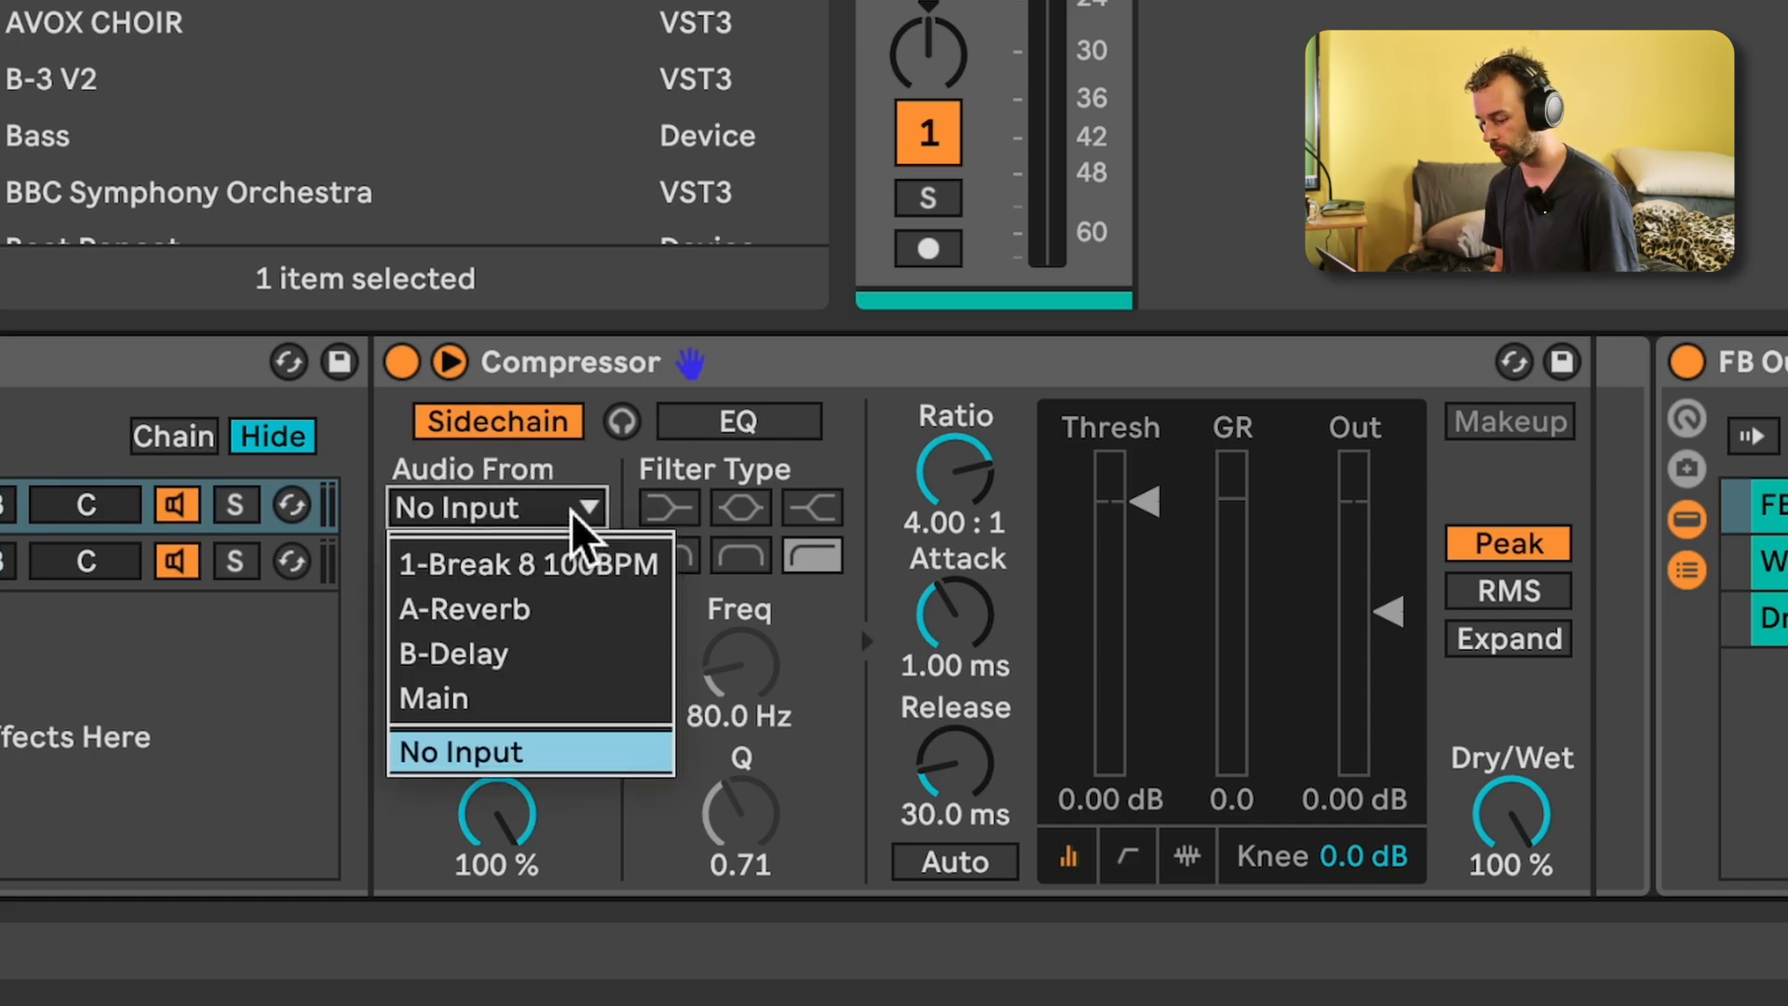
pyautogui.click(572, 573)
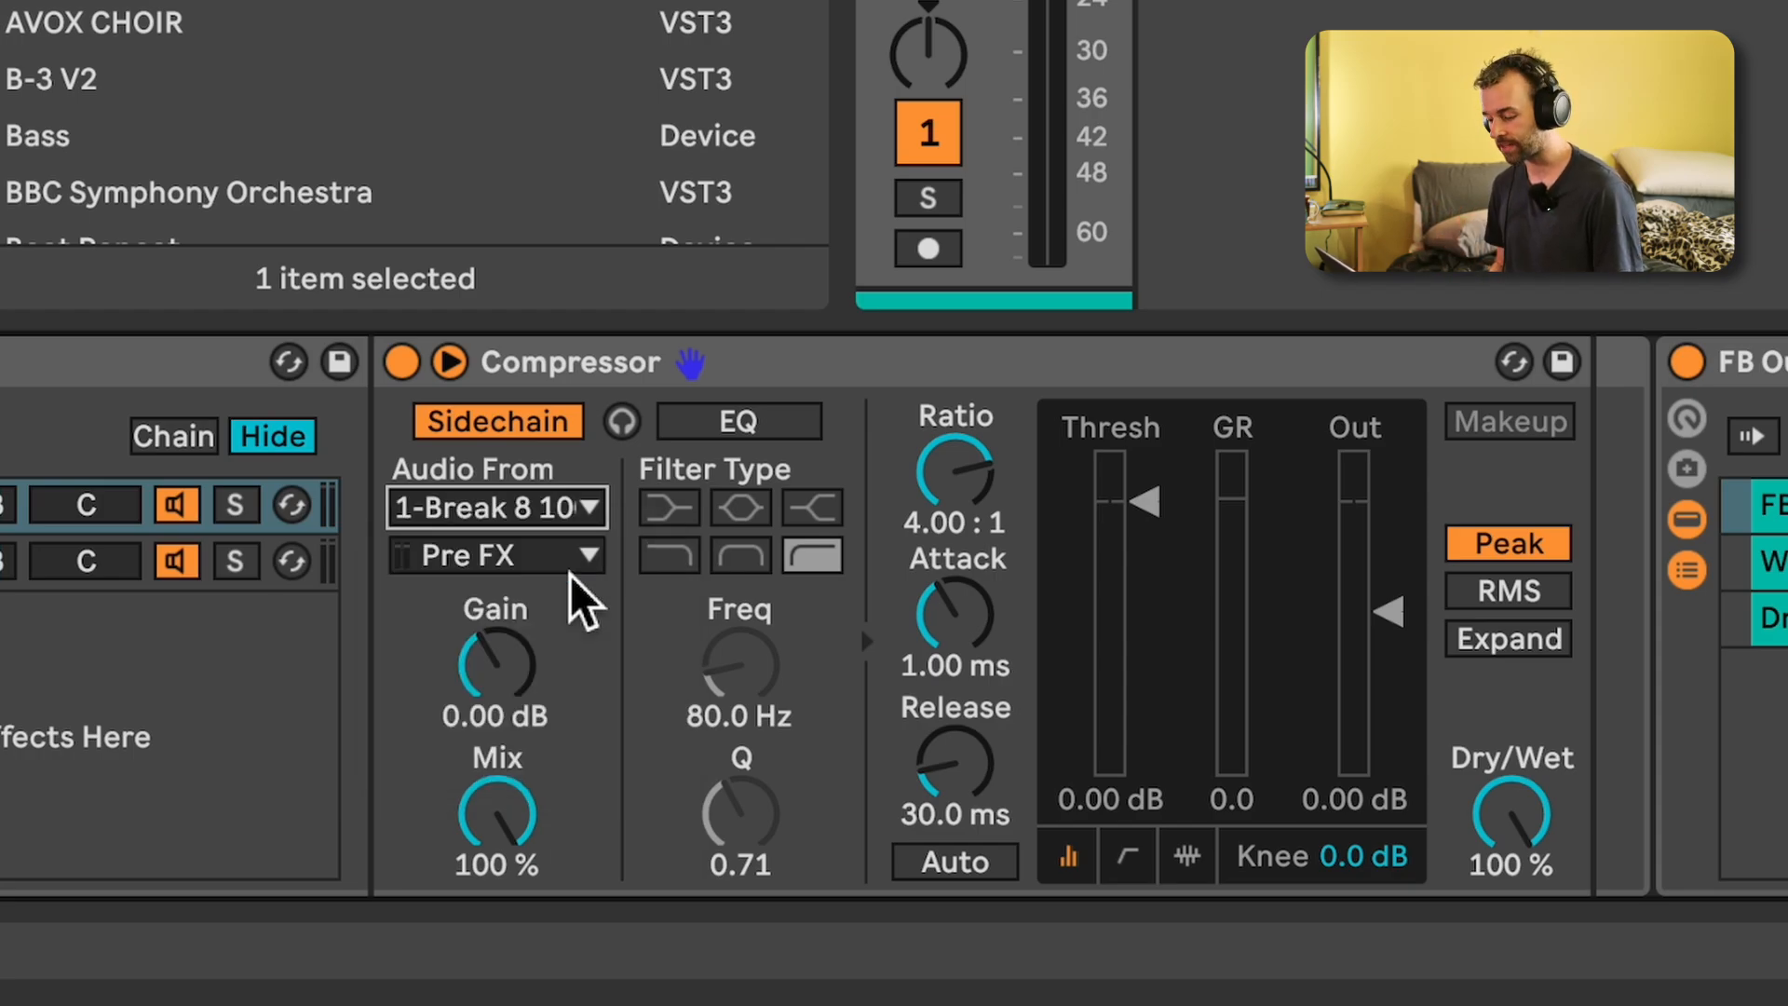
pyautogui.click(572, 564)
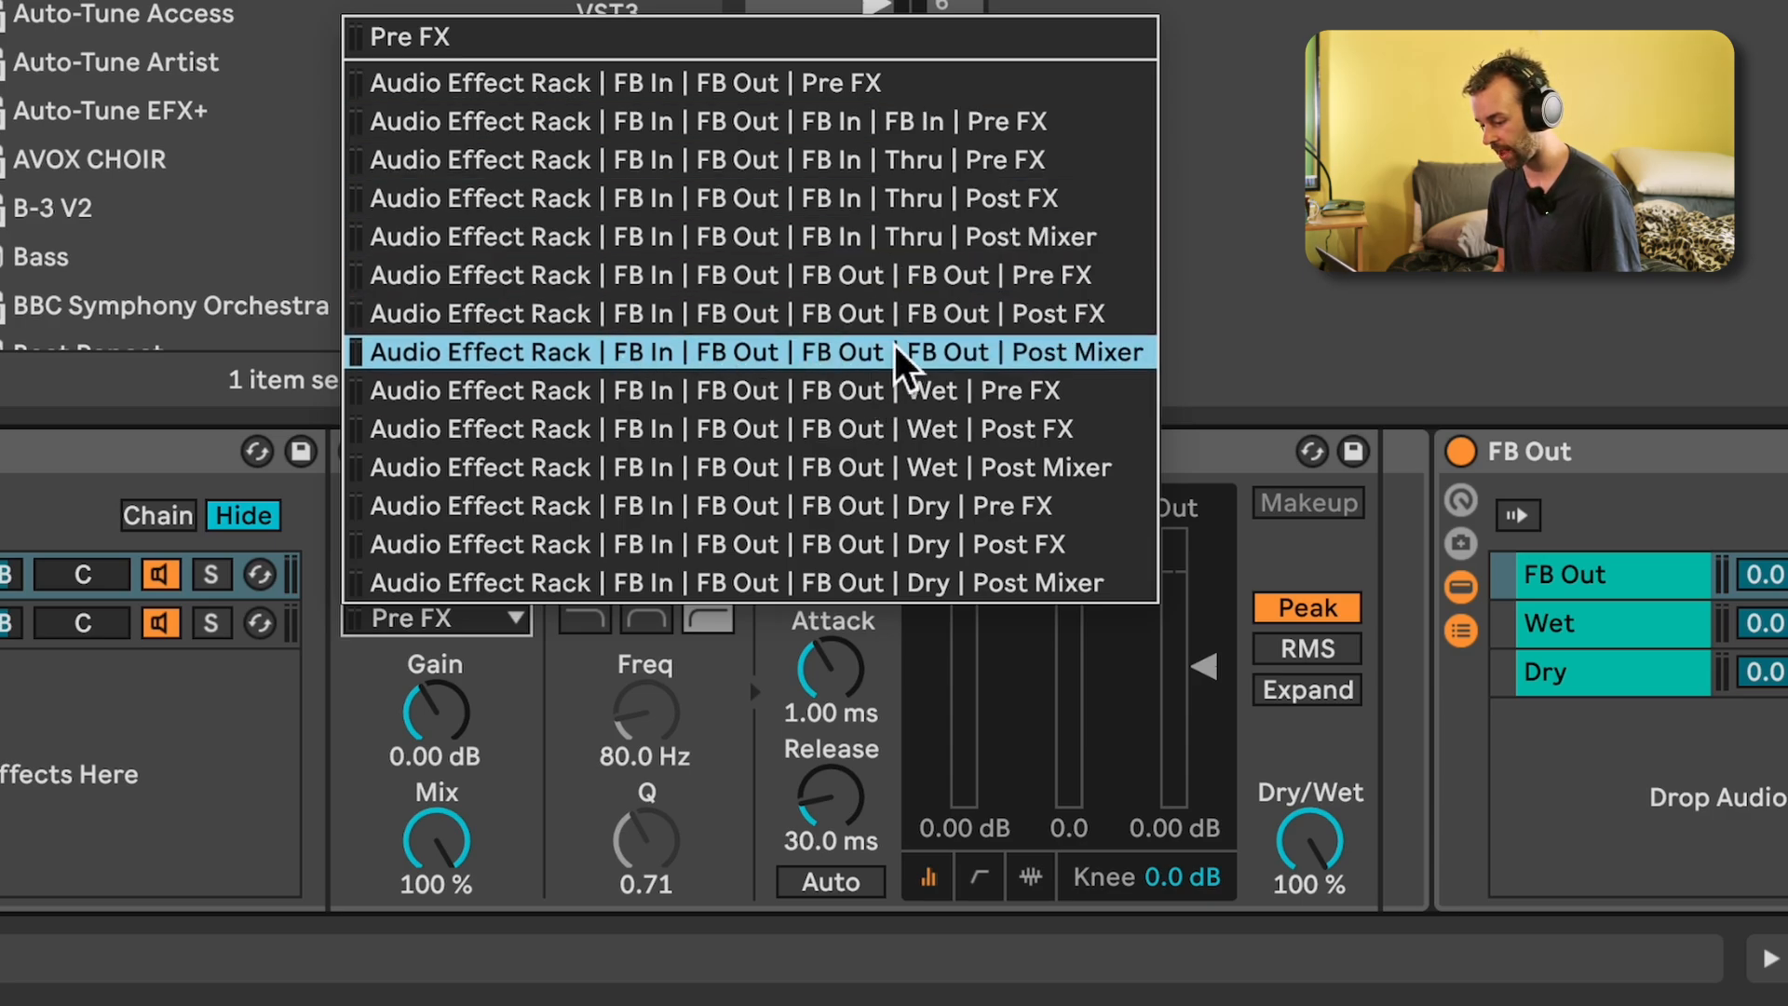
pyautogui.click(1031, 321)
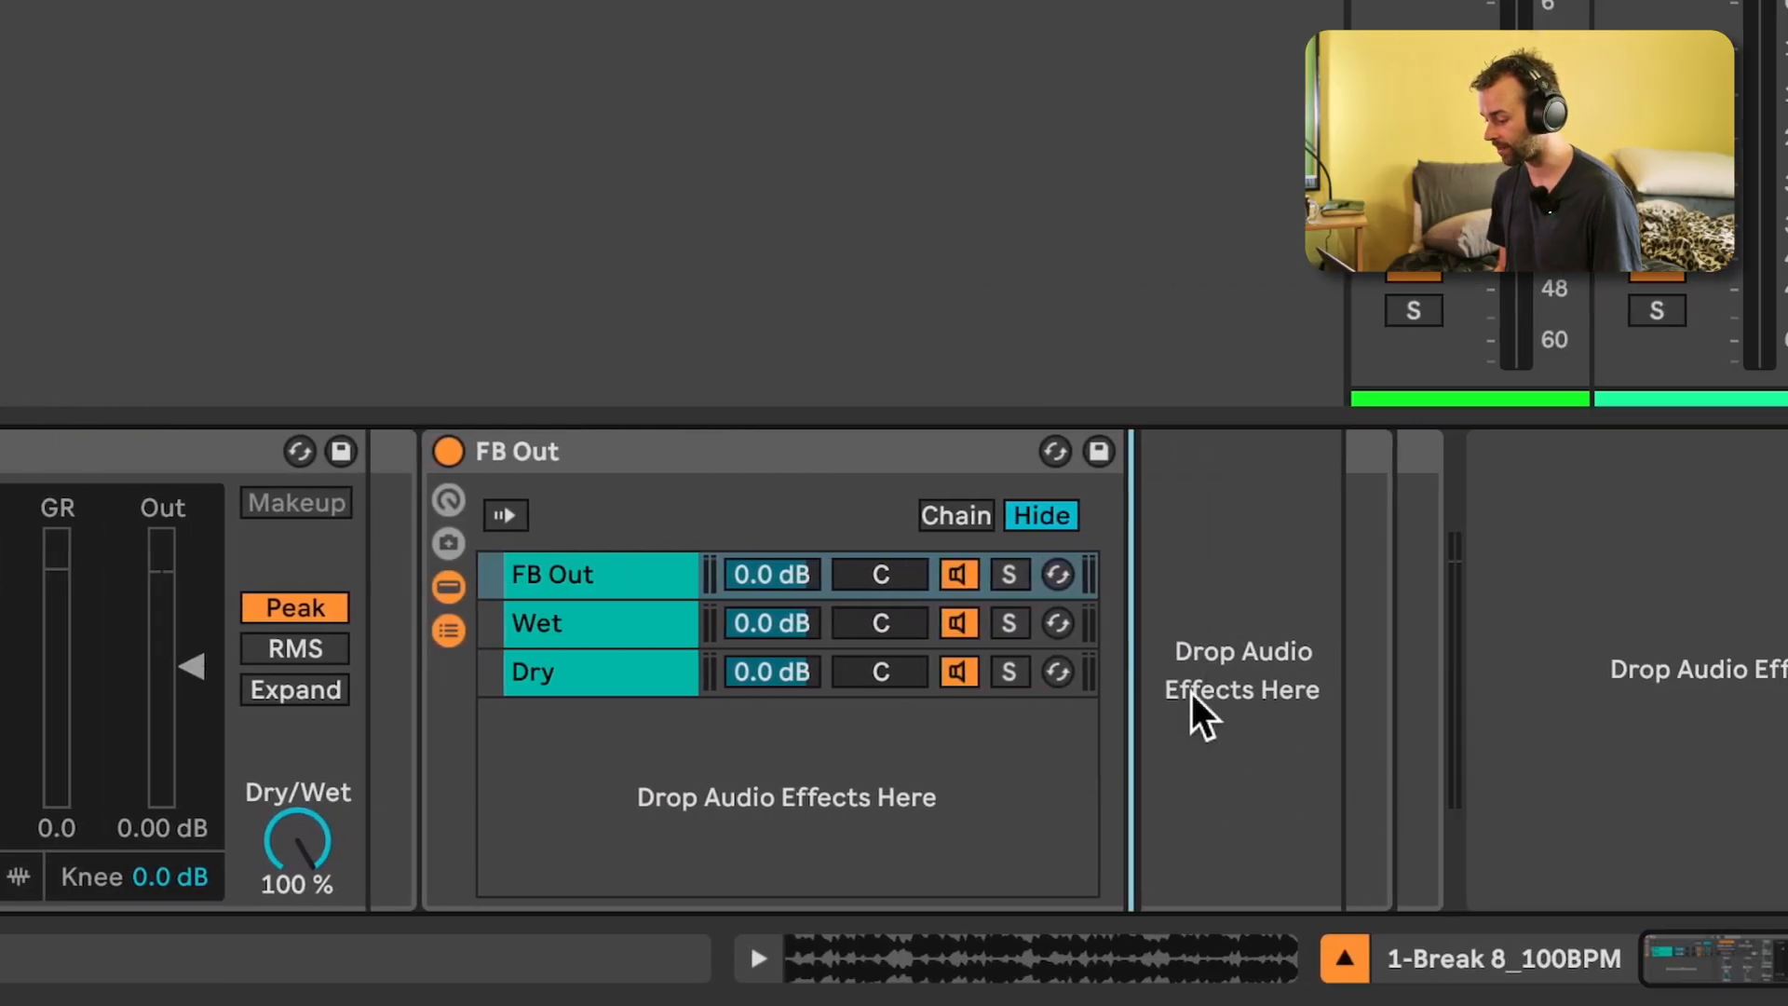
# Add a Utility to the FB Out chain of the FB Out rack and map its Gain to Macro 1
pyautogui.click(1190, 692)
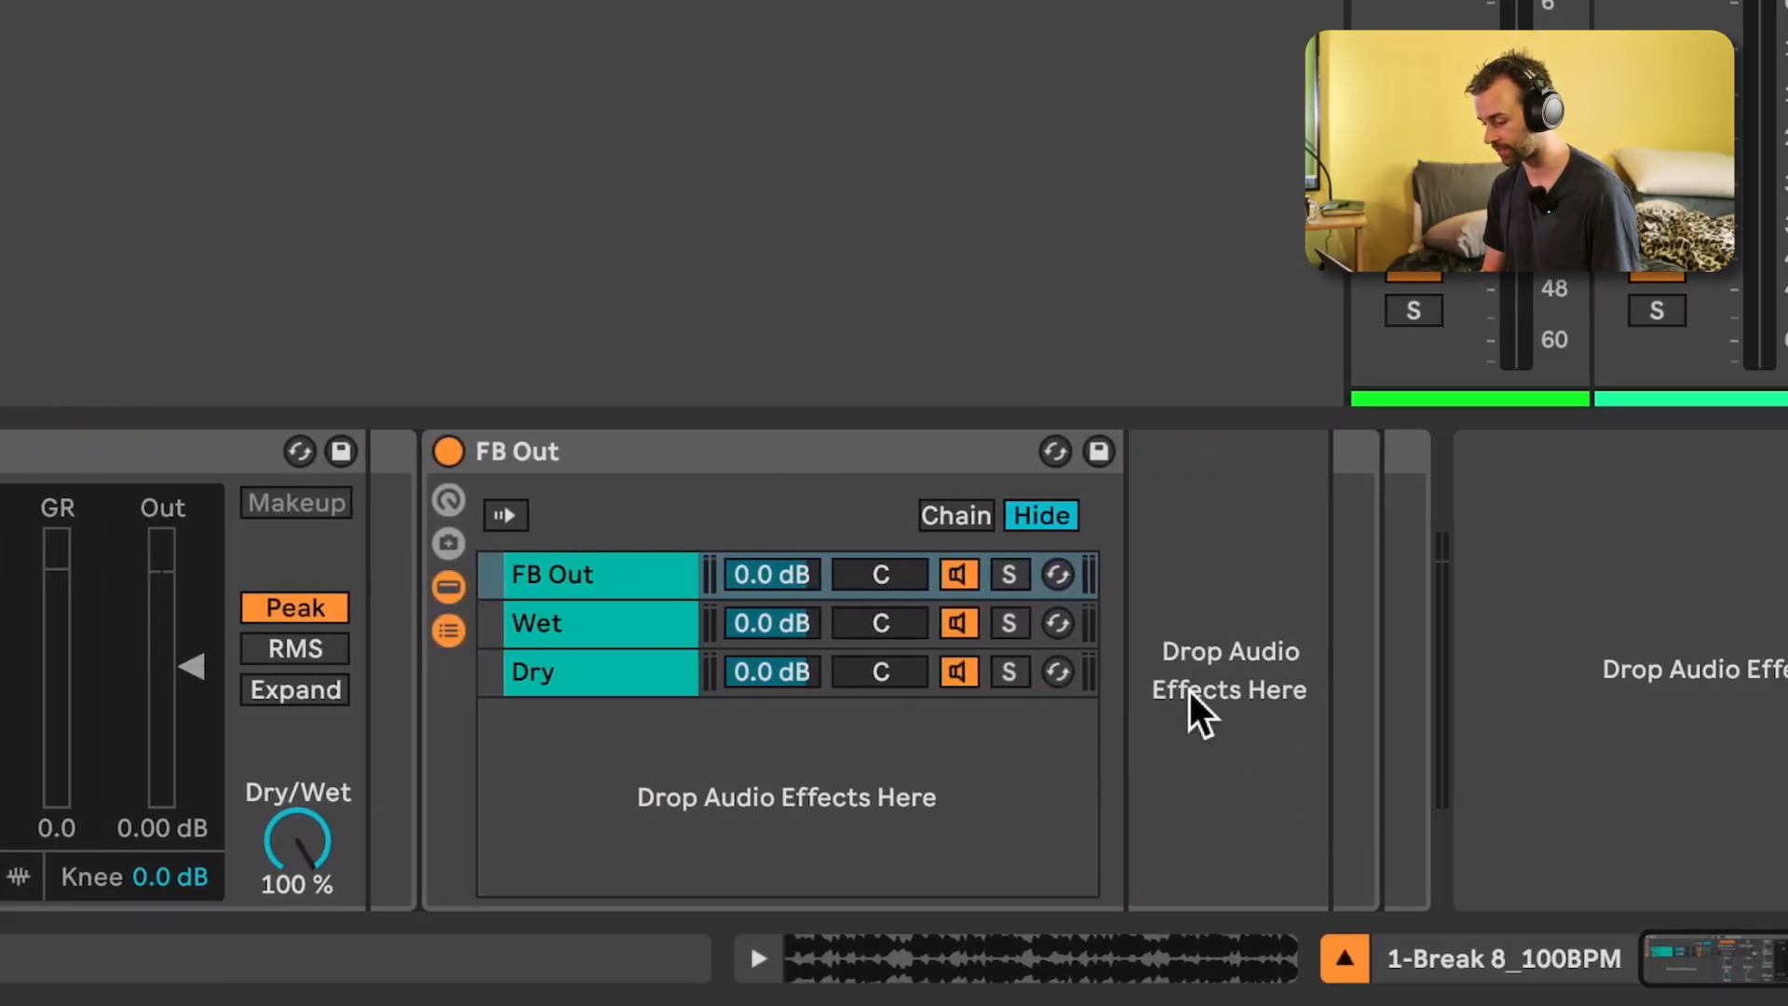
pyautogui.moveTo(689, 0); pyautogui.dragTo(573, 573)
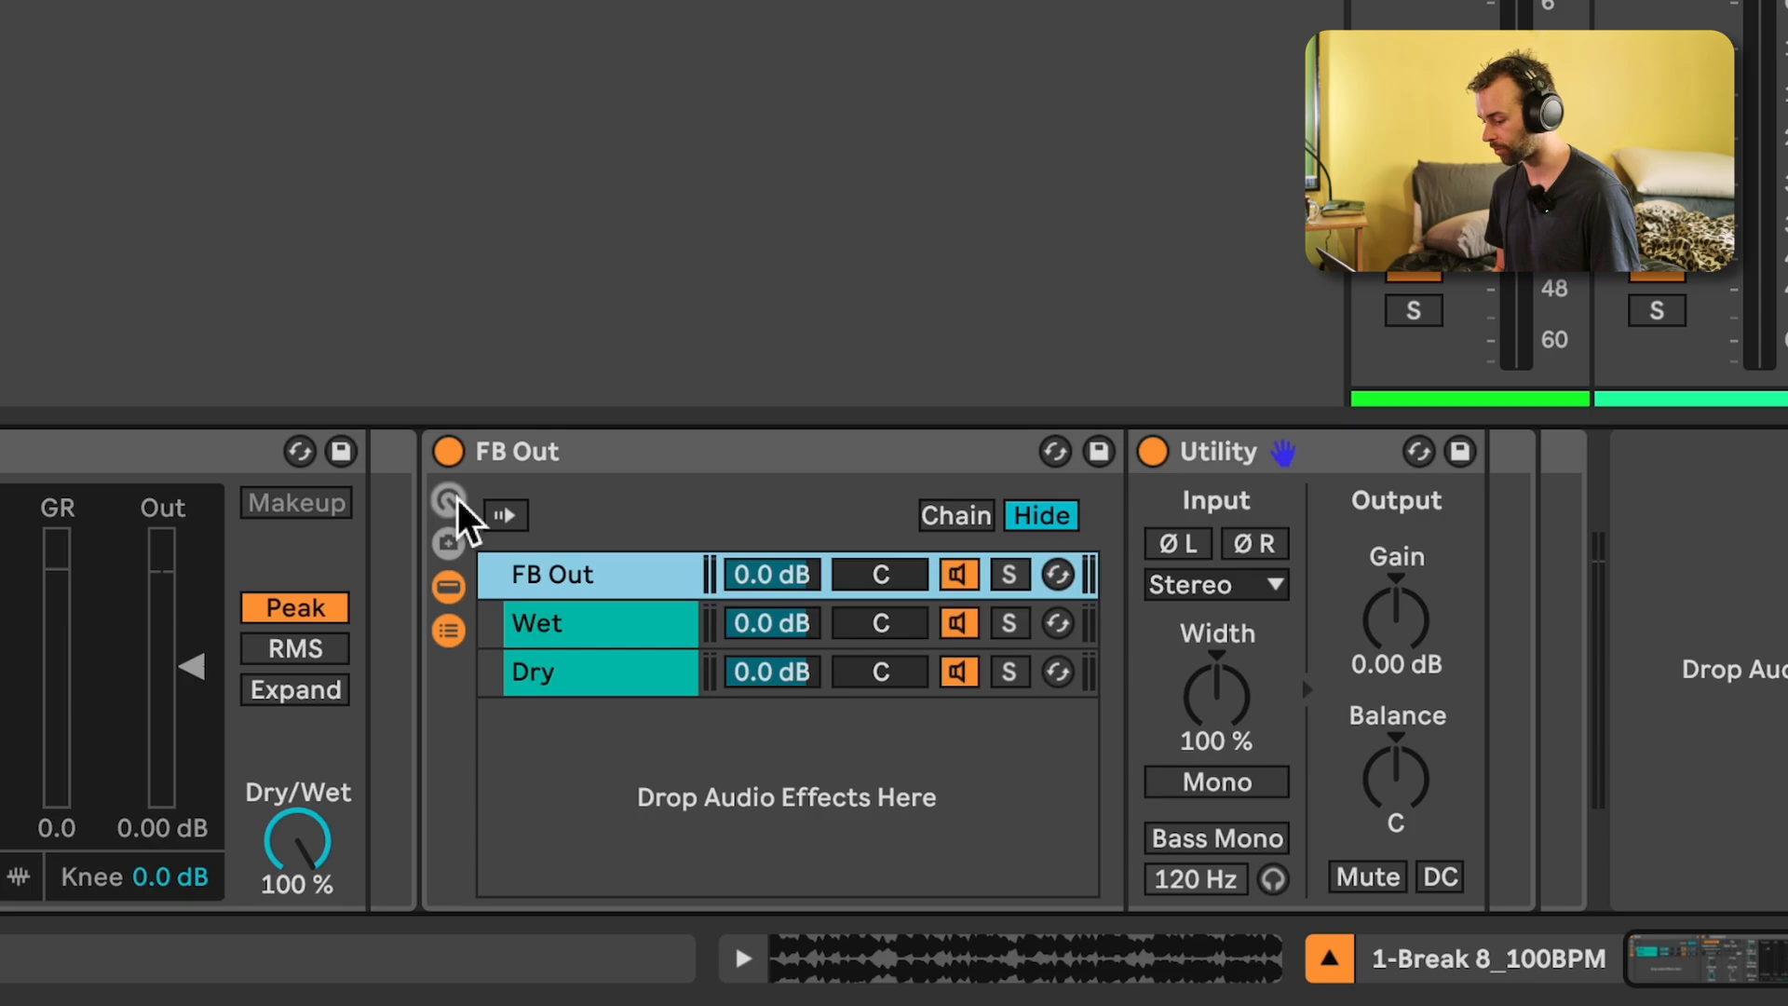
pyautogui.rightClick(1396, 619)
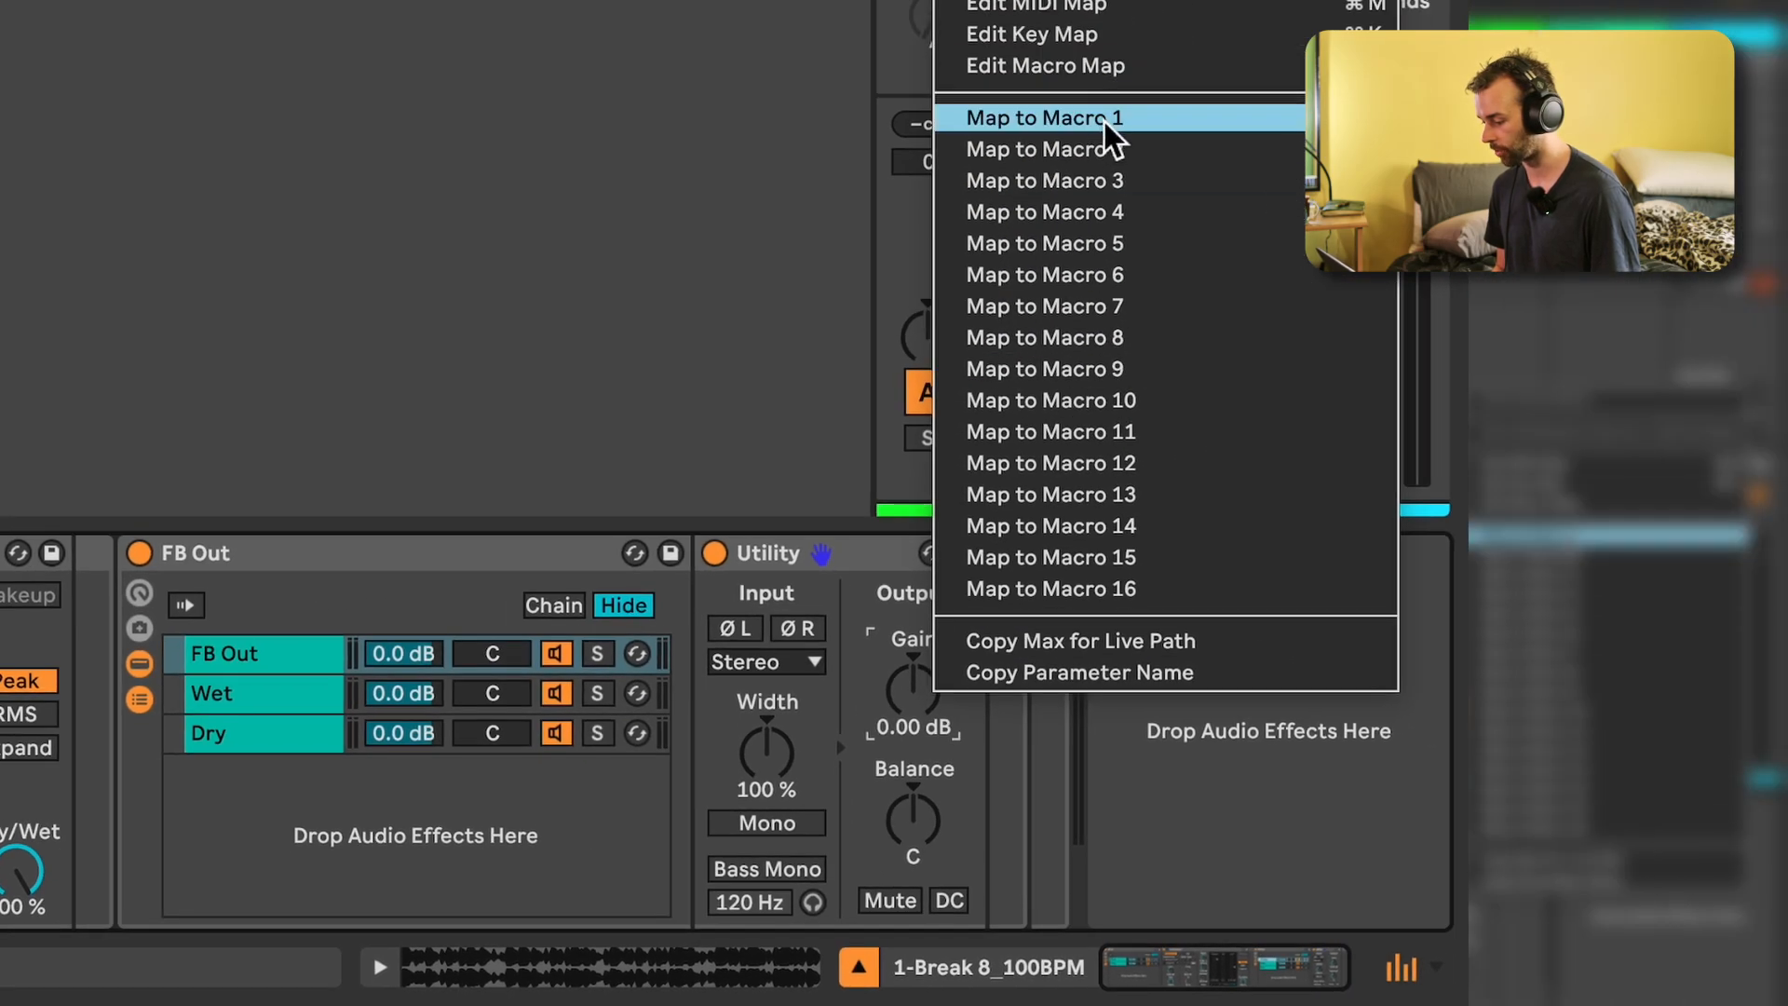
pyautogui.click(1104, 118)
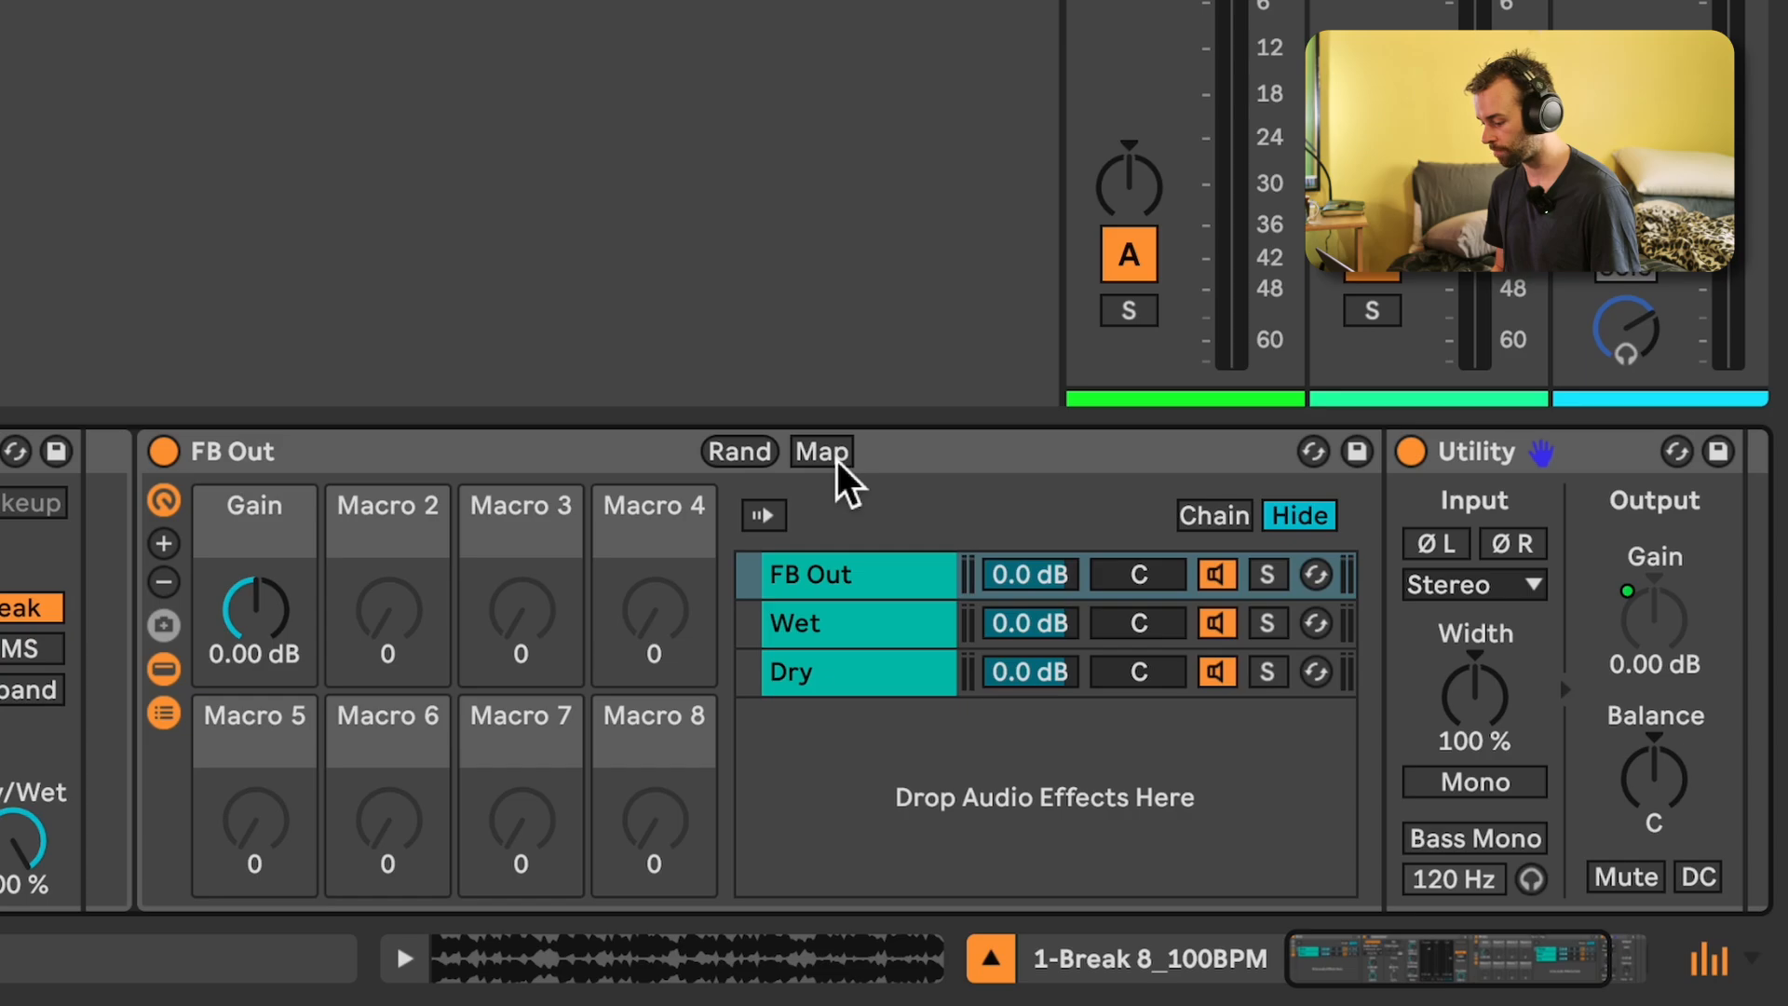
# Set the maximum of the FB Out rack's Gain macro mapping to 6 dB and leave map mode
pyautogui.click(836, 461)
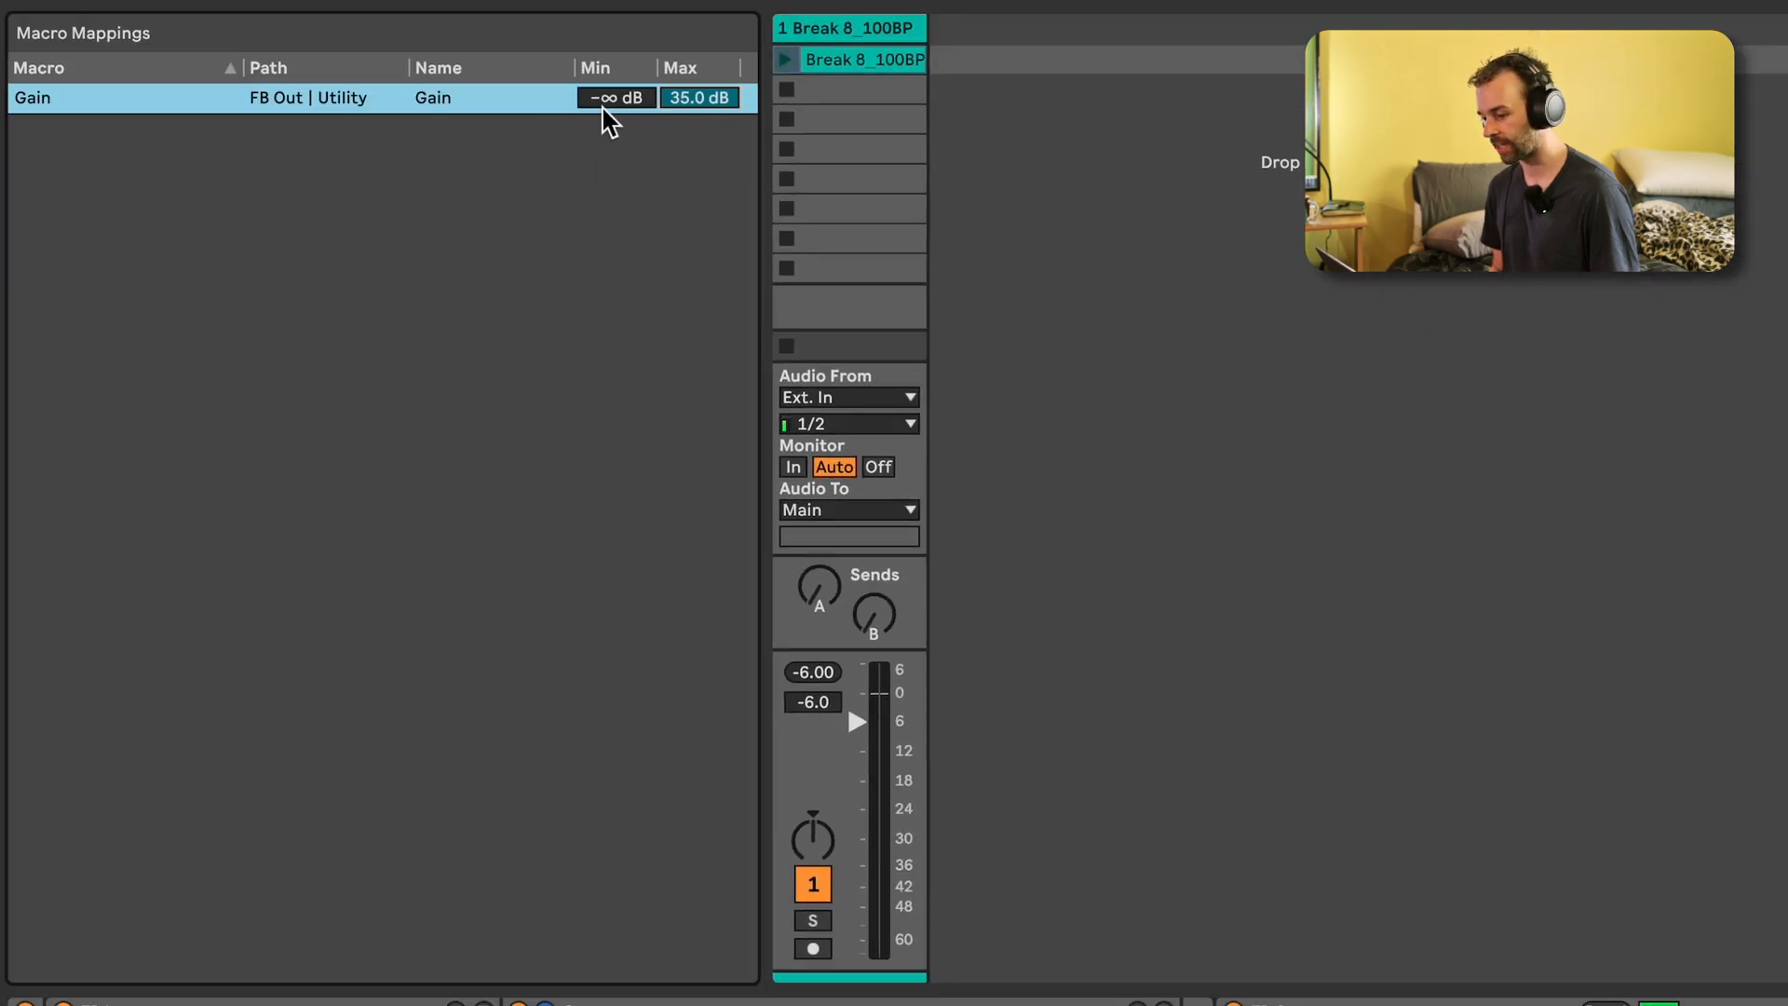
pyautogui.write('6')
pyautogui.press('Return')
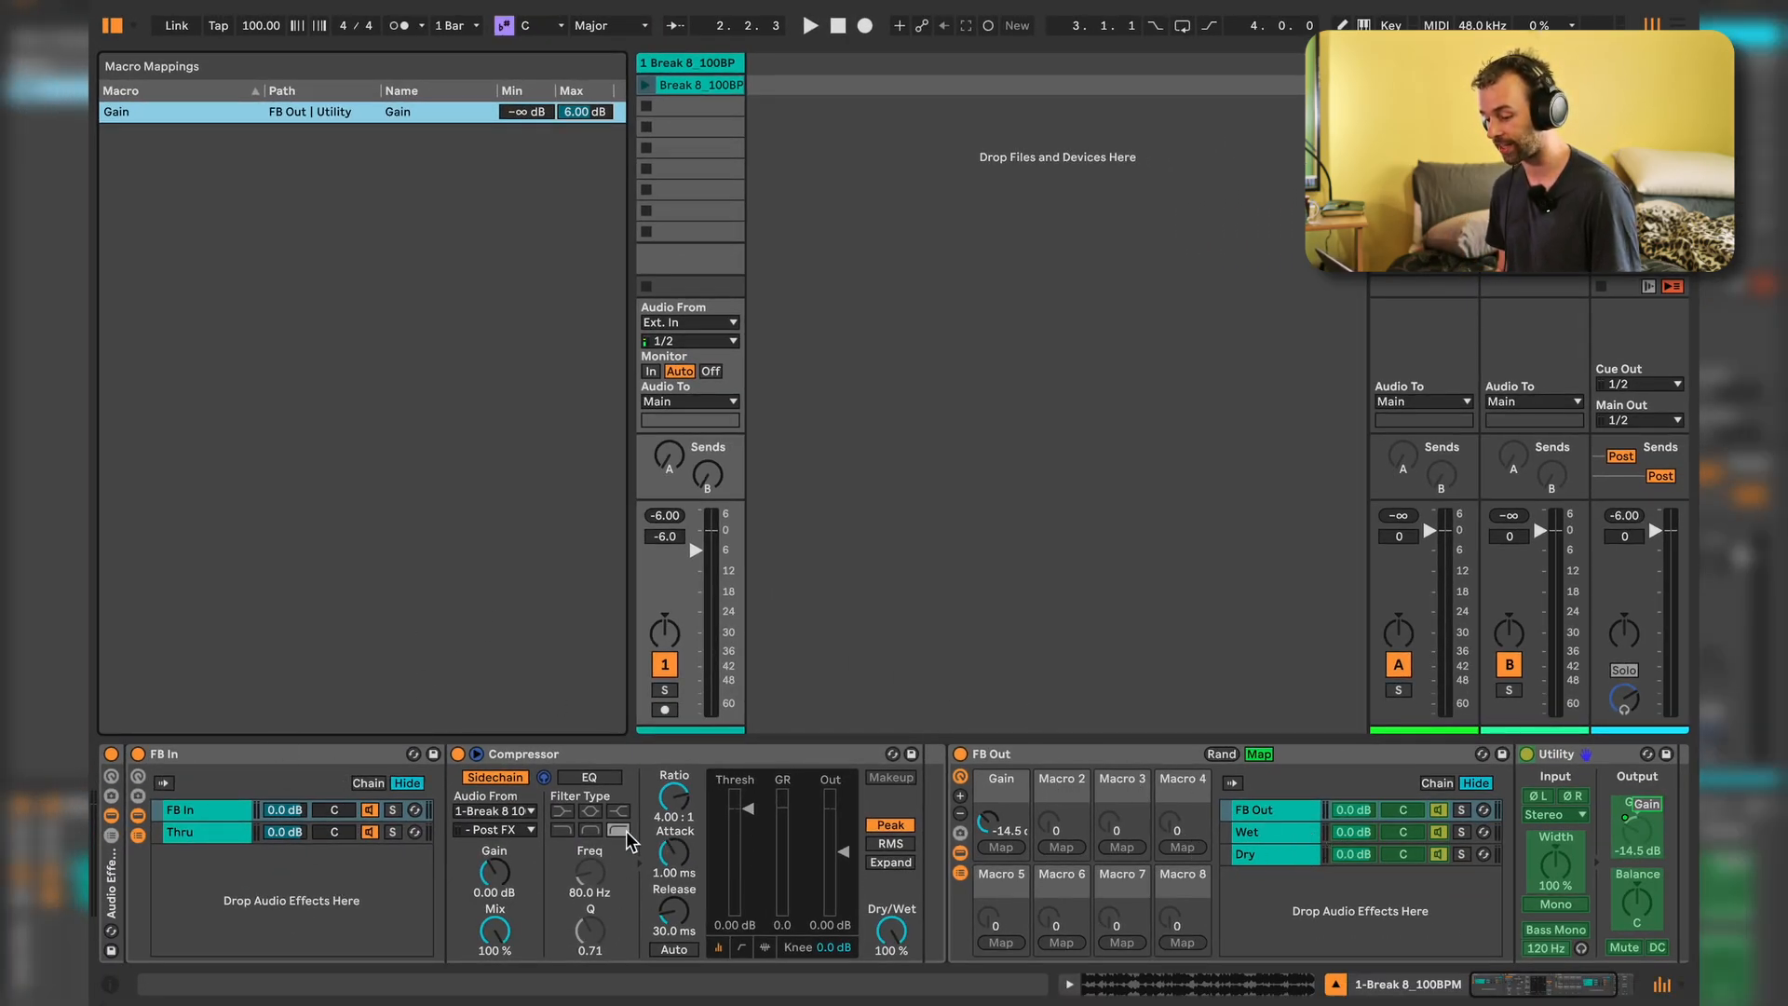
pyautogui.click(636, 756)
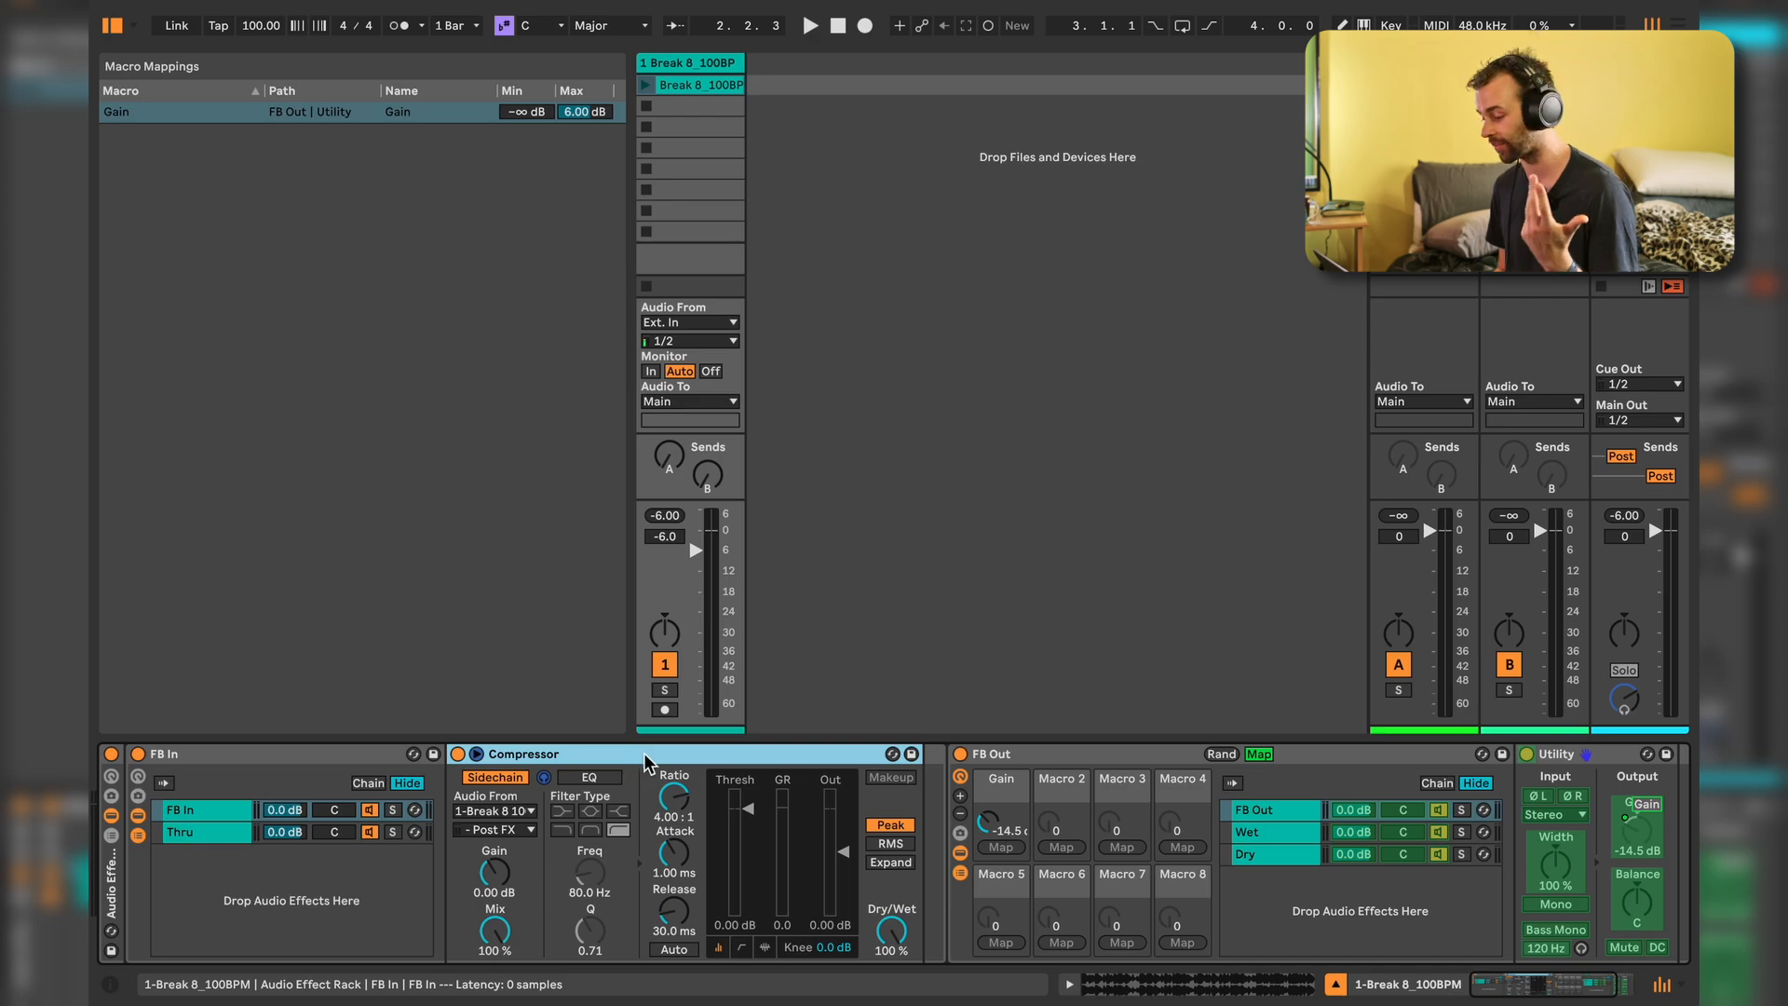
pyautogui.click(1287, 816)
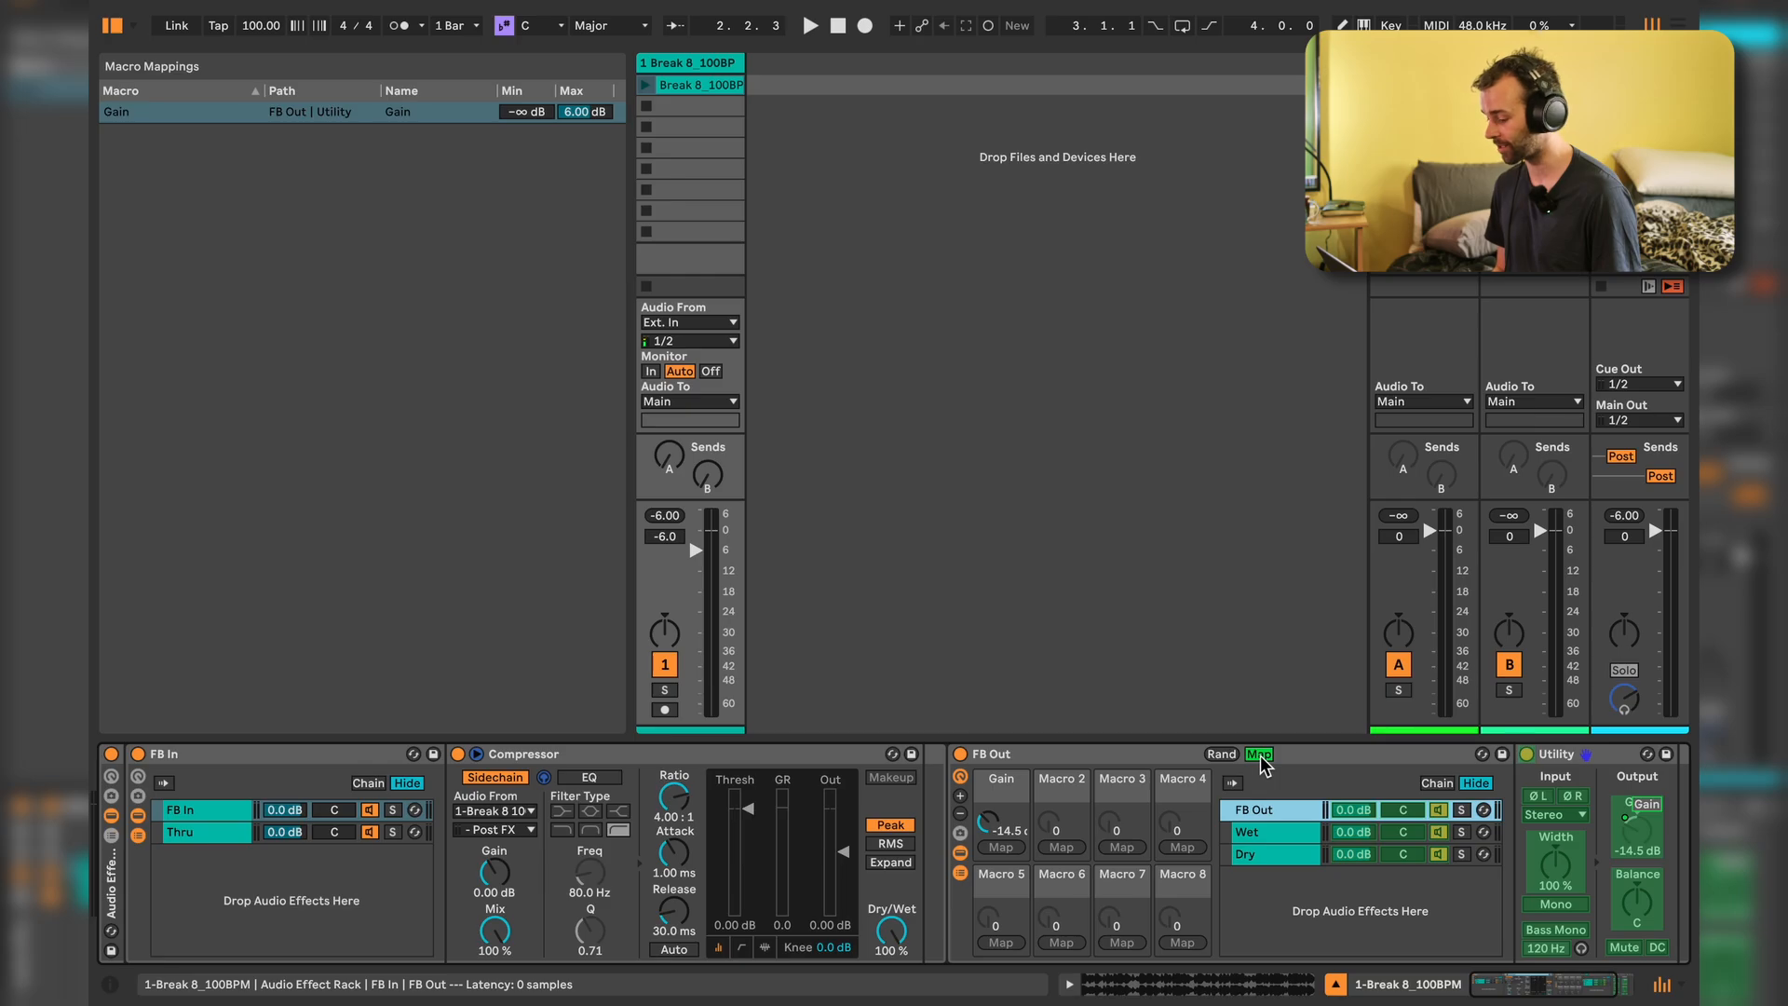
pyautogui.click(1259, 755)
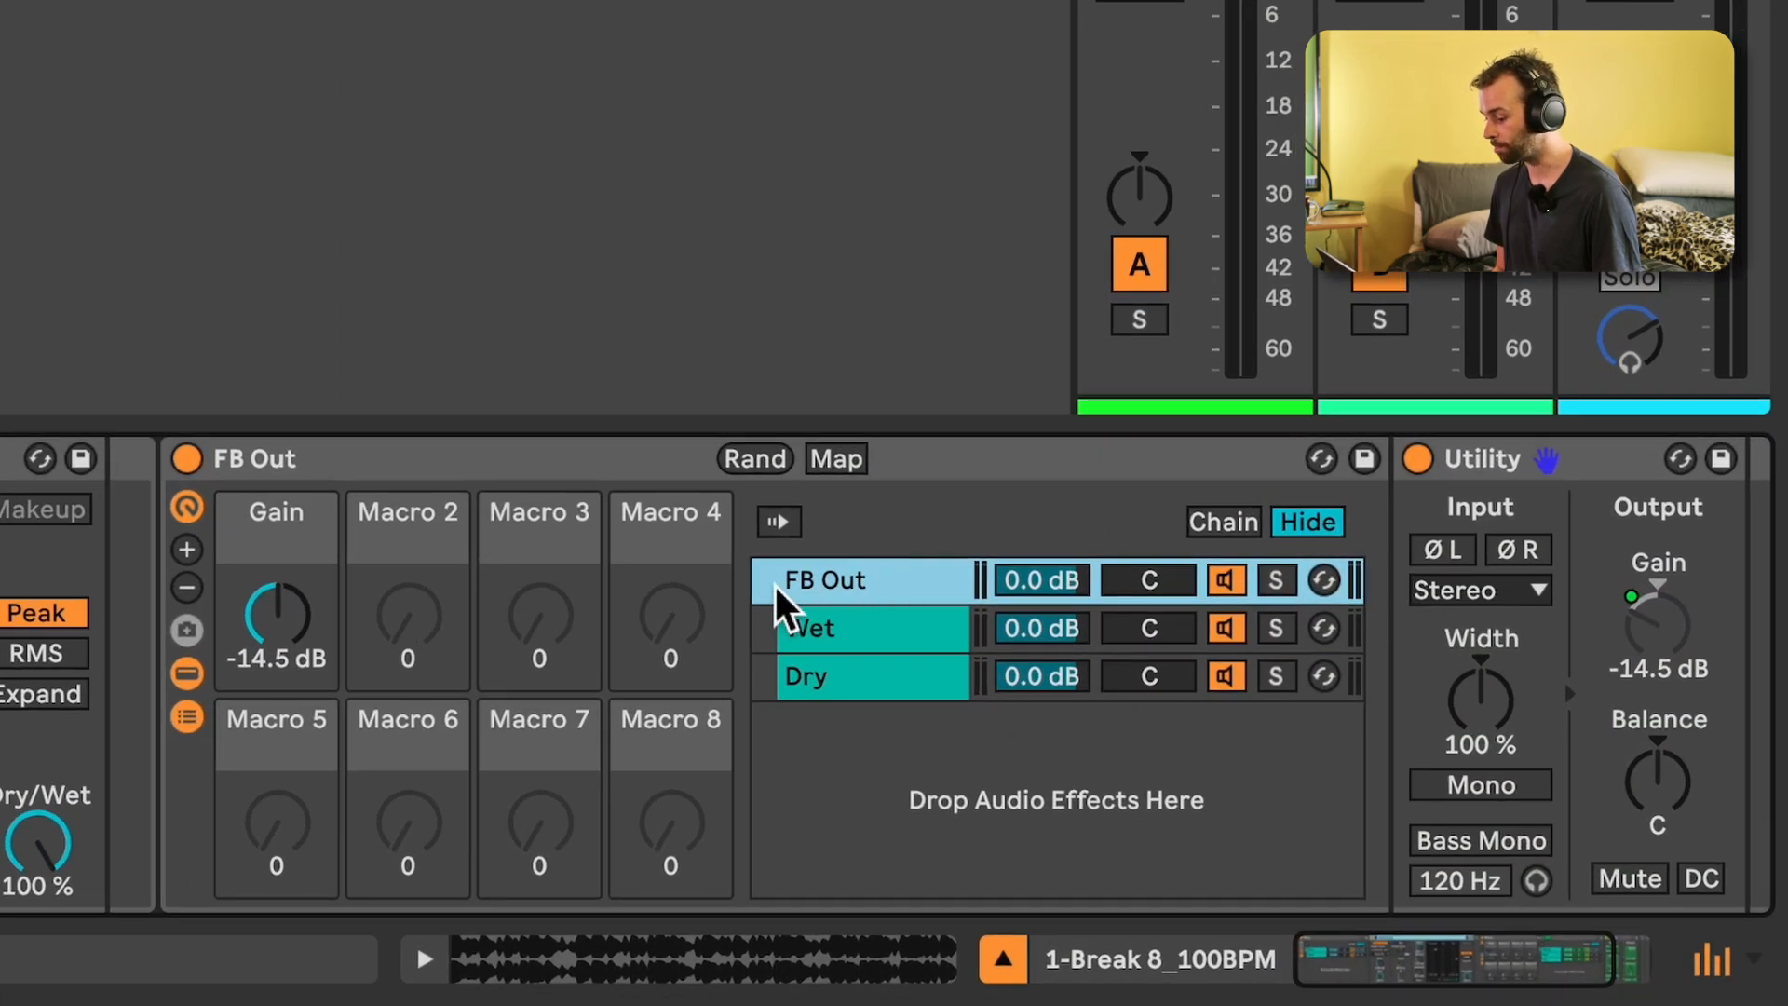
# Deactivate the FB Out chain and paste a Compressor into the Dry chain of the FB Out rack
pyautogui.click(1225, 580)
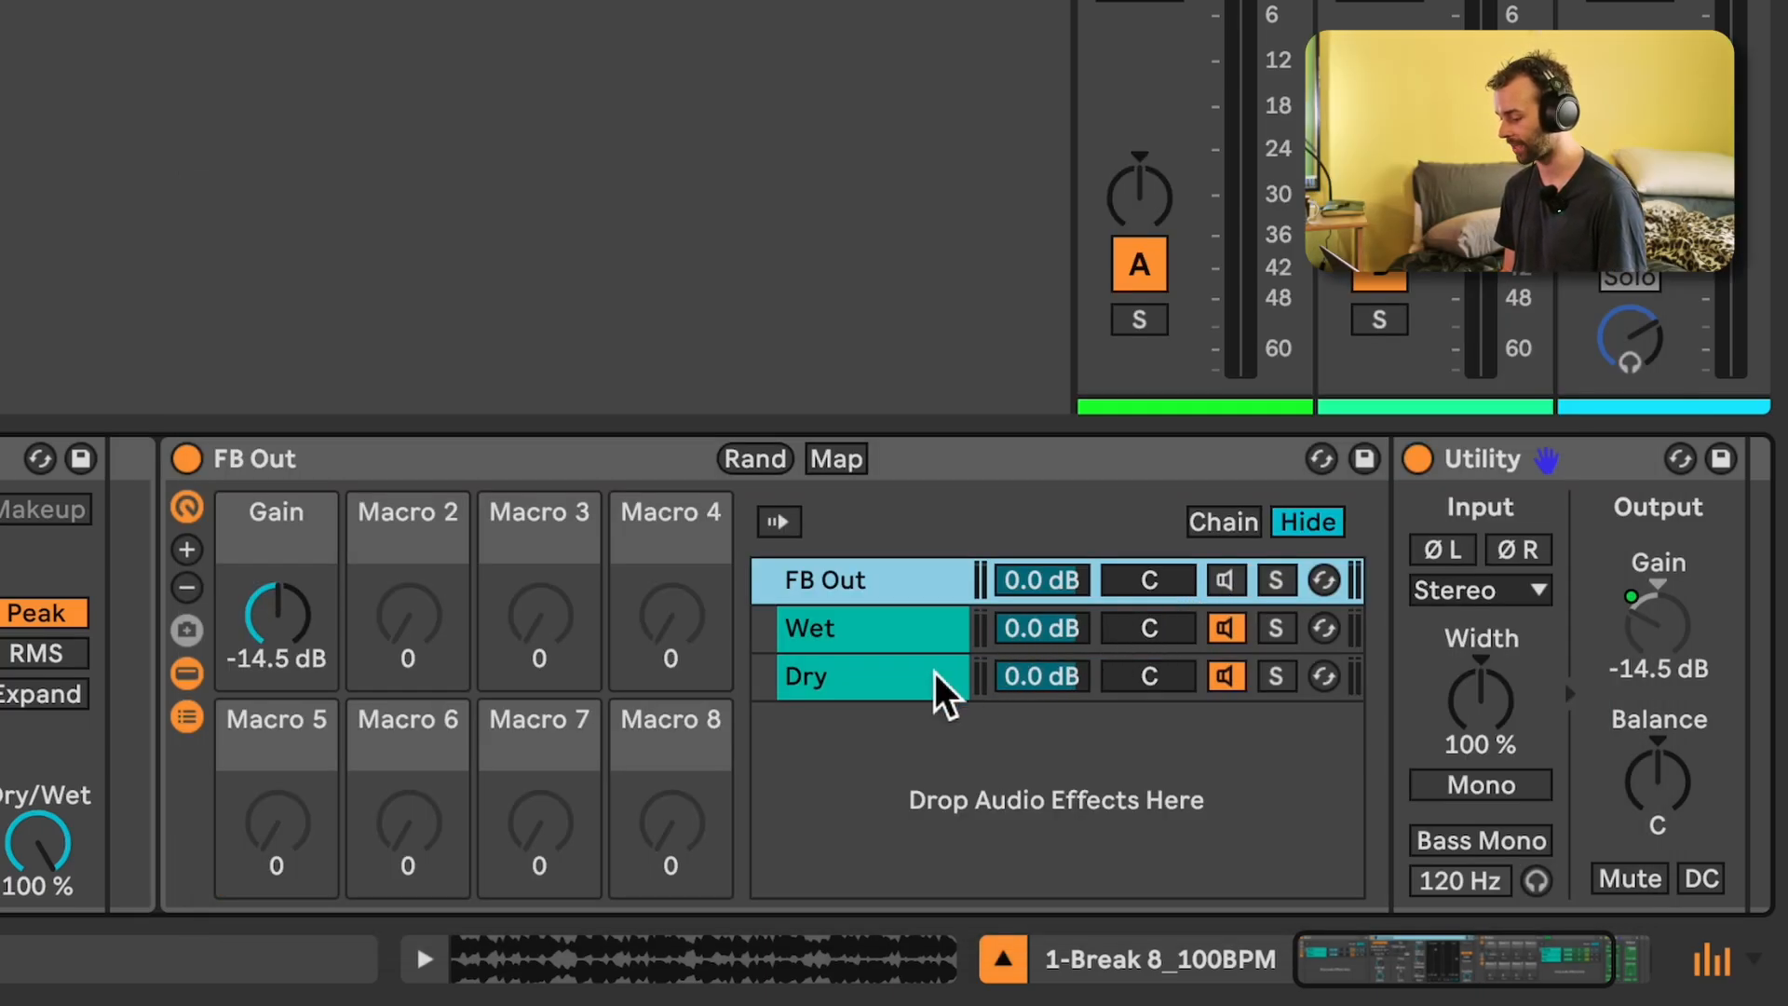
pyautogui.click(926, 678)
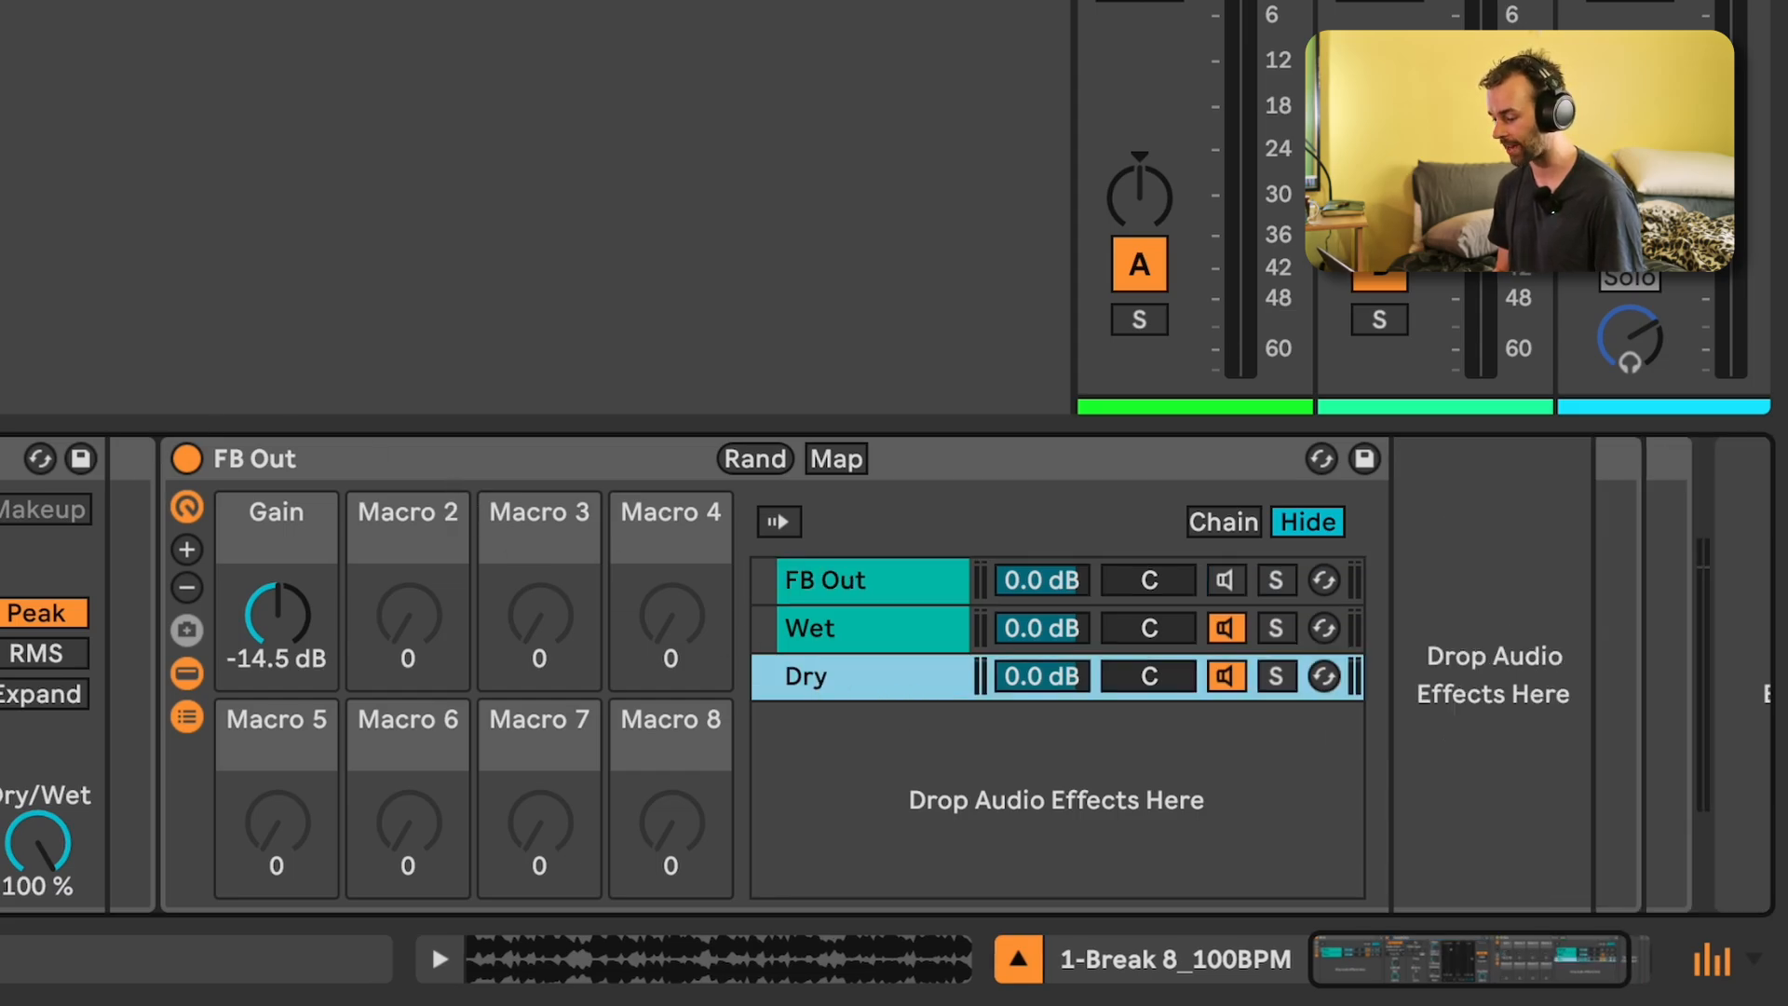
pyautogui.click(1474, 671)
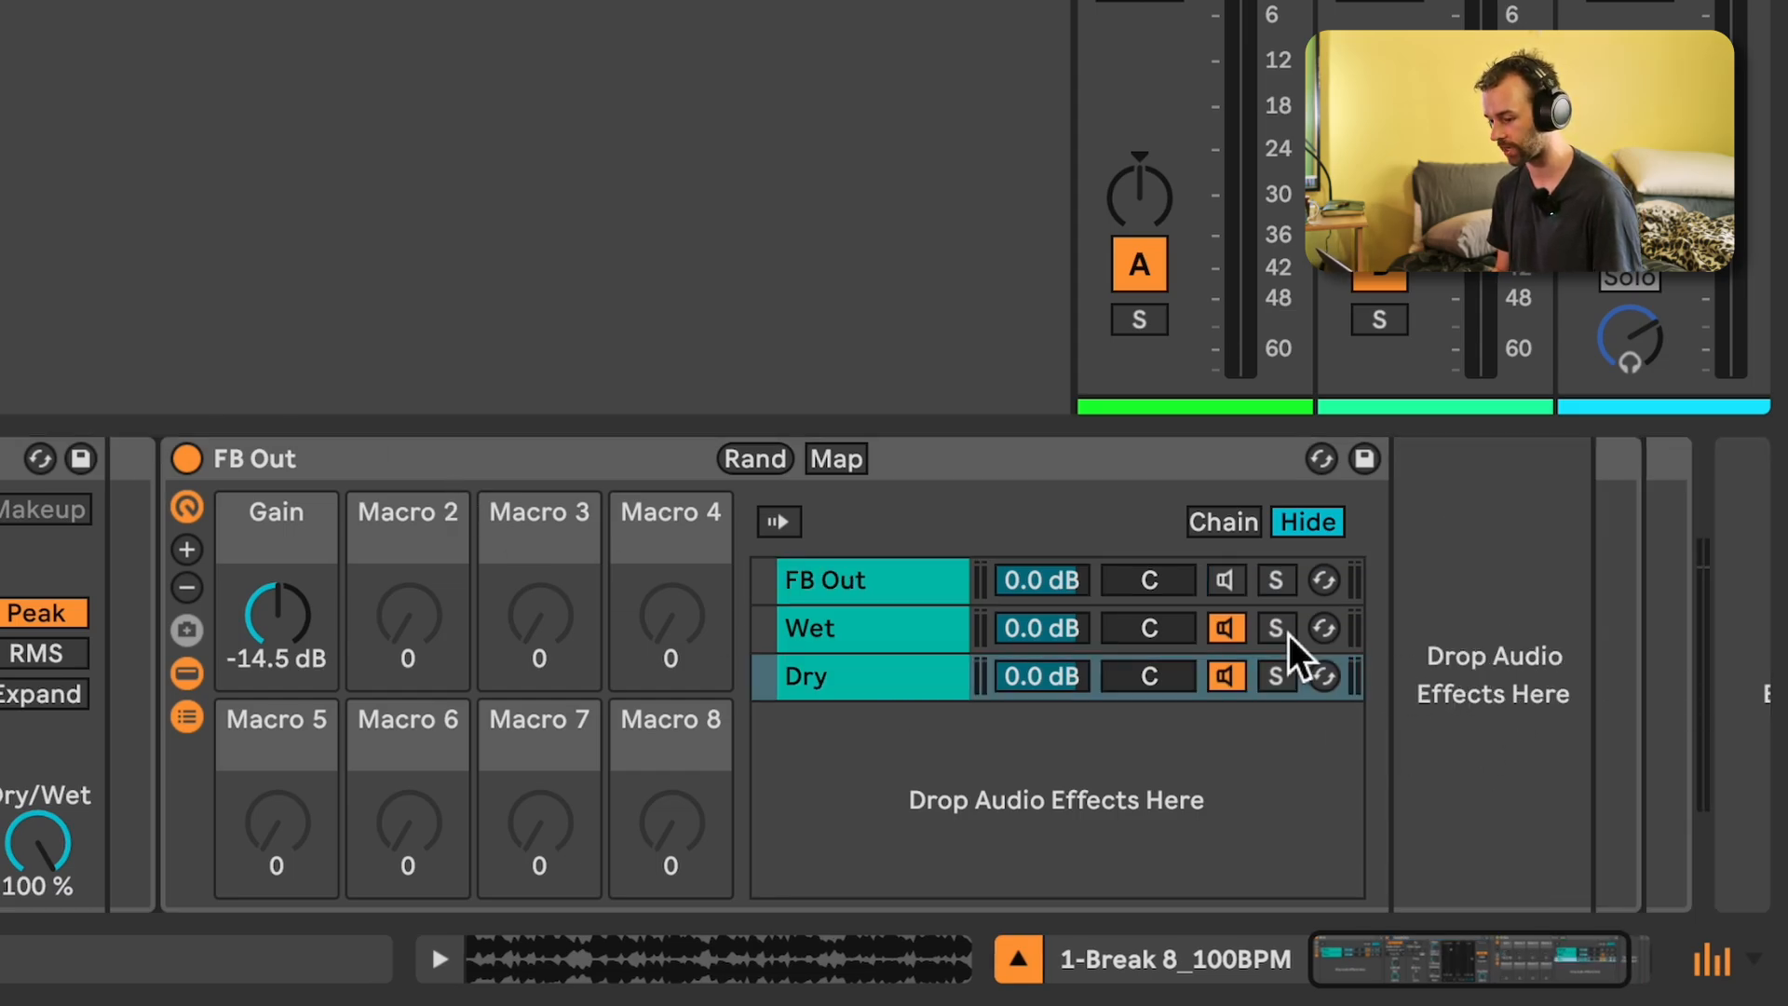
pyautogui.hotkey('ctrl', 'v')
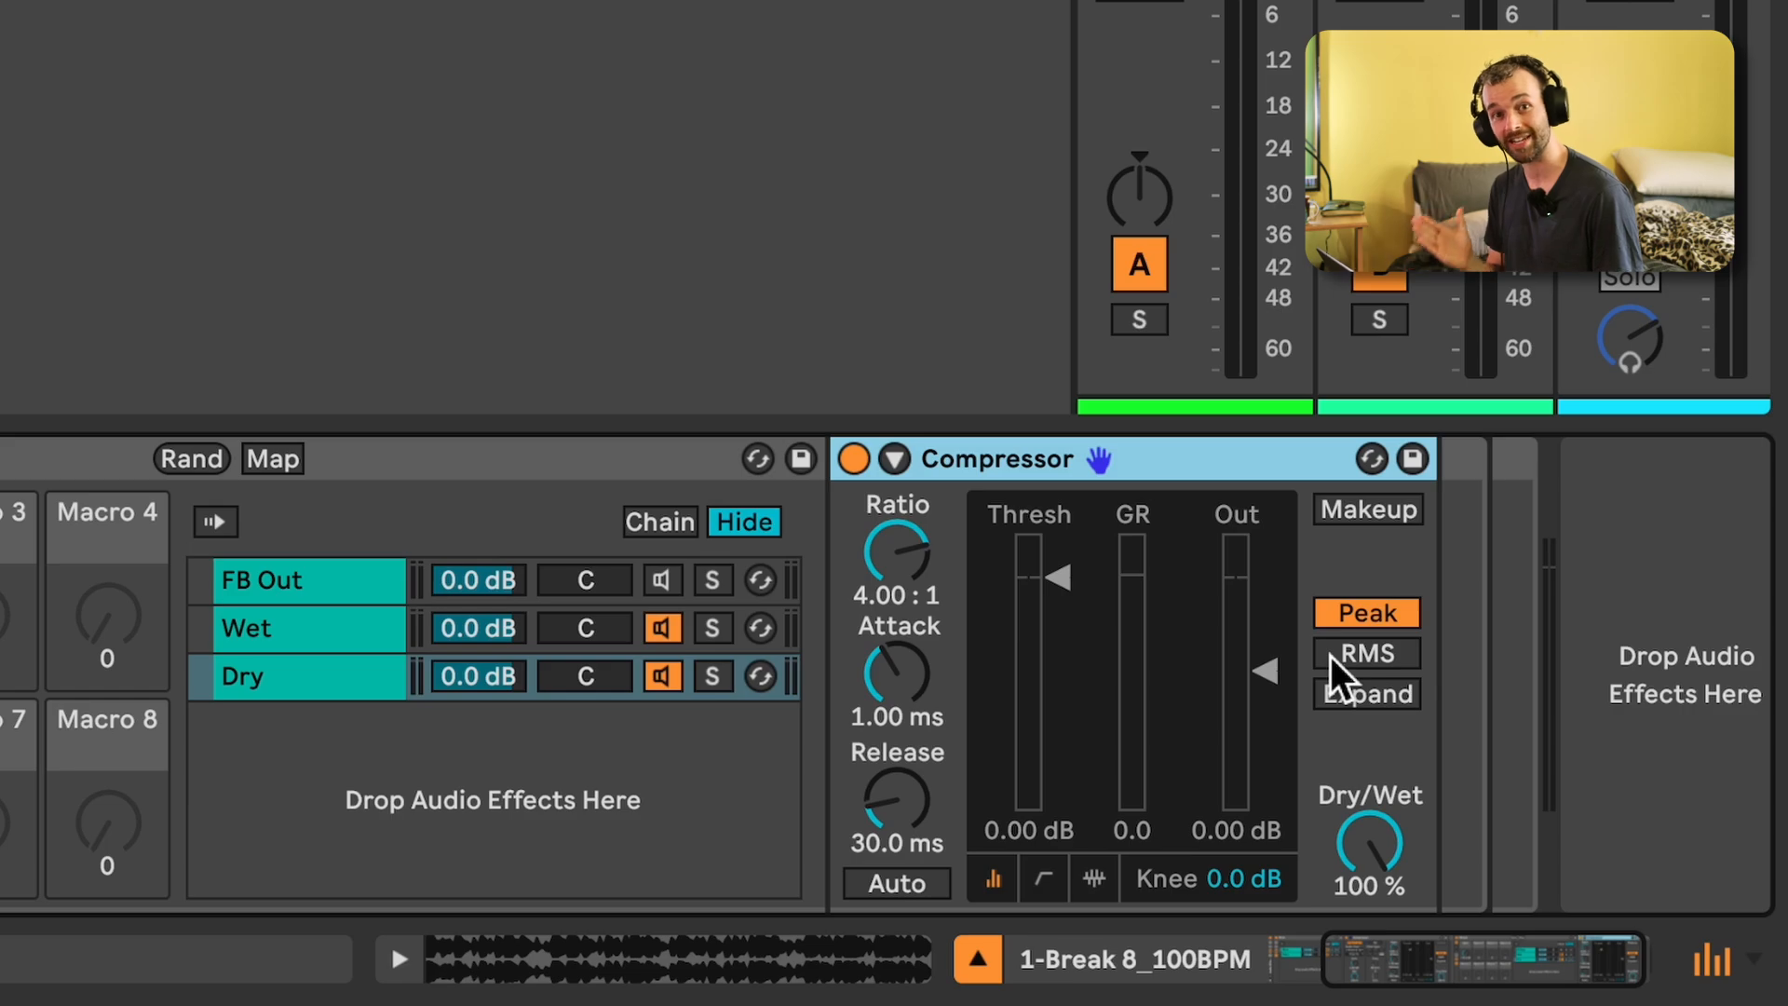
# Enable the Dry chain Compressor's sidechain, taking audio from 1-Break 8_100BPM at Audio Effect Rack | FB In | FB Out | Pre FX
pyautogui.hscroll(-5, 4, 510)
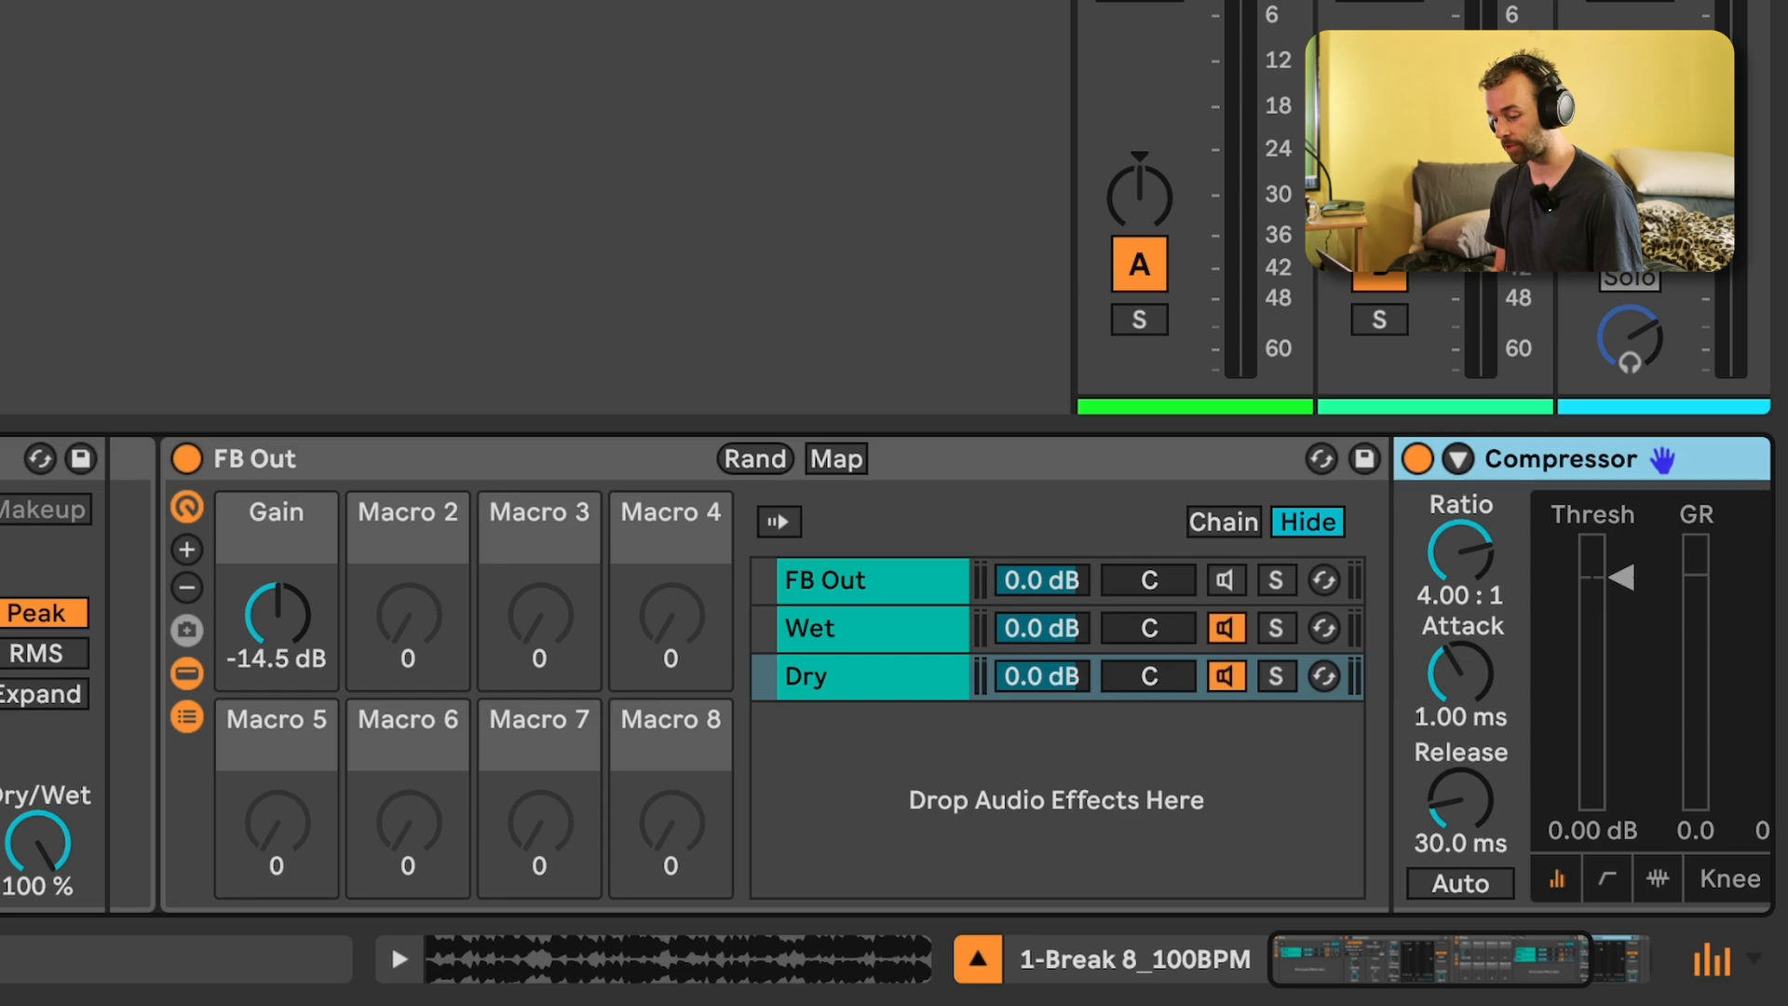
pyautogui.hscroll(5, 885, 675)
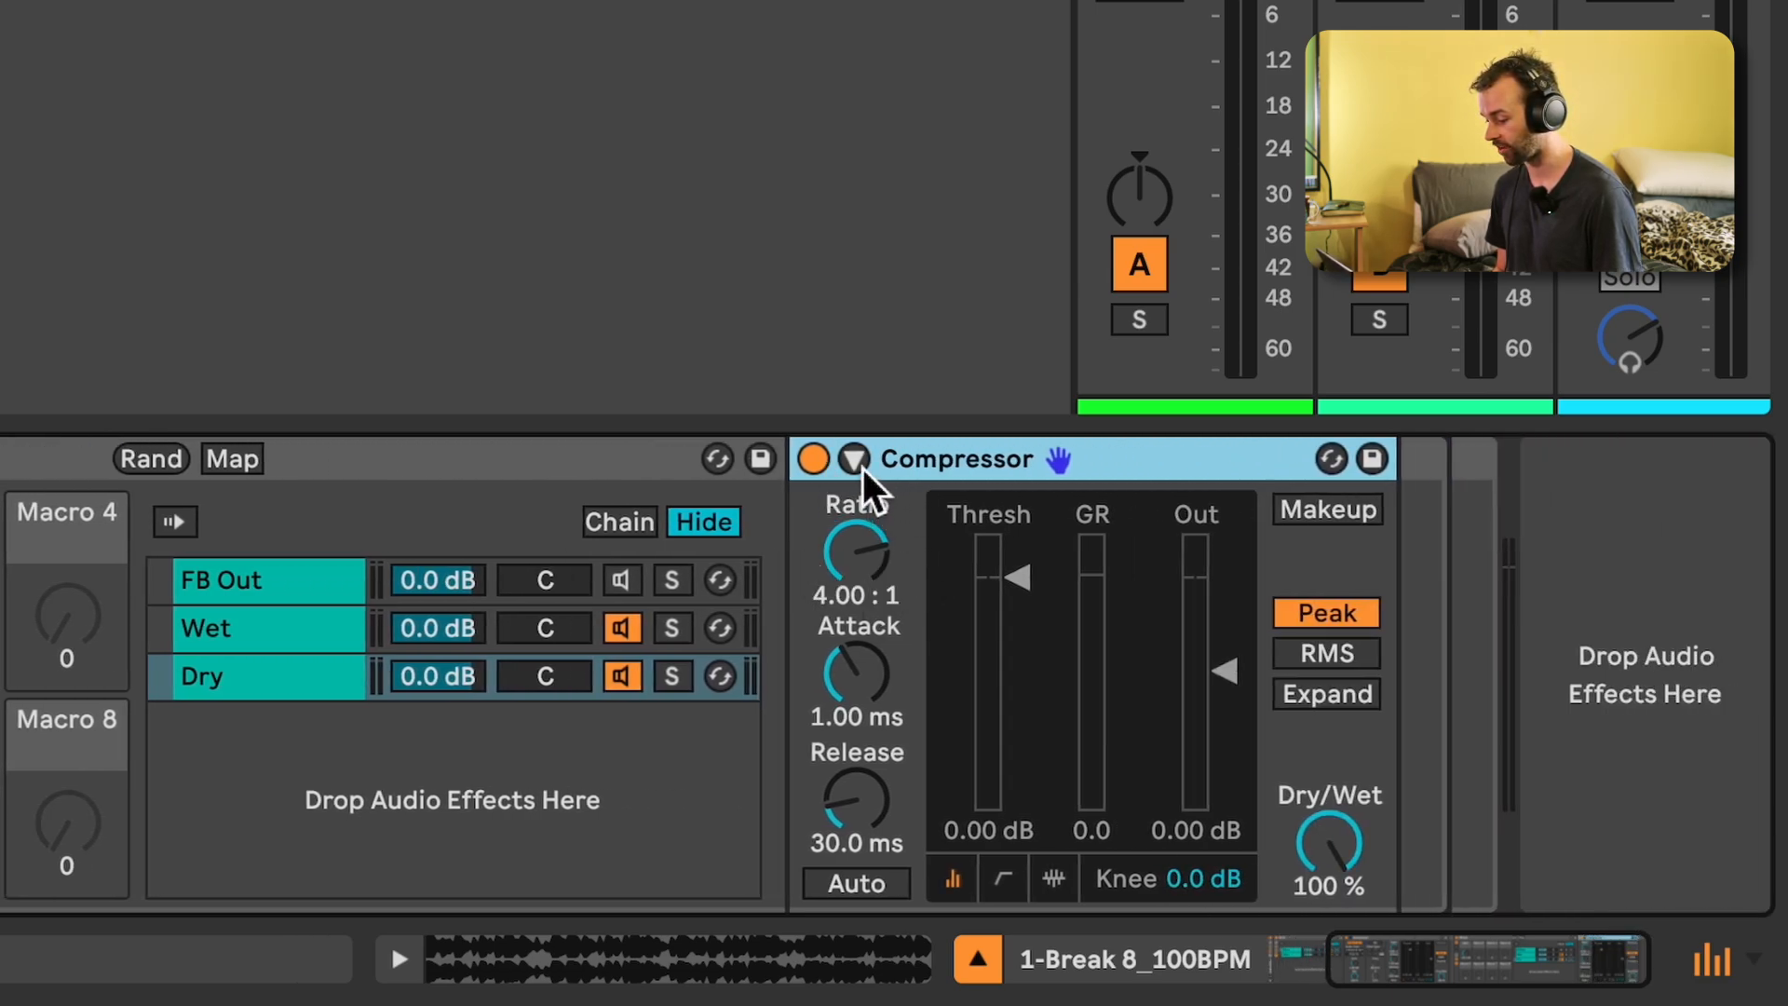
pyautogui.click(854, 459)
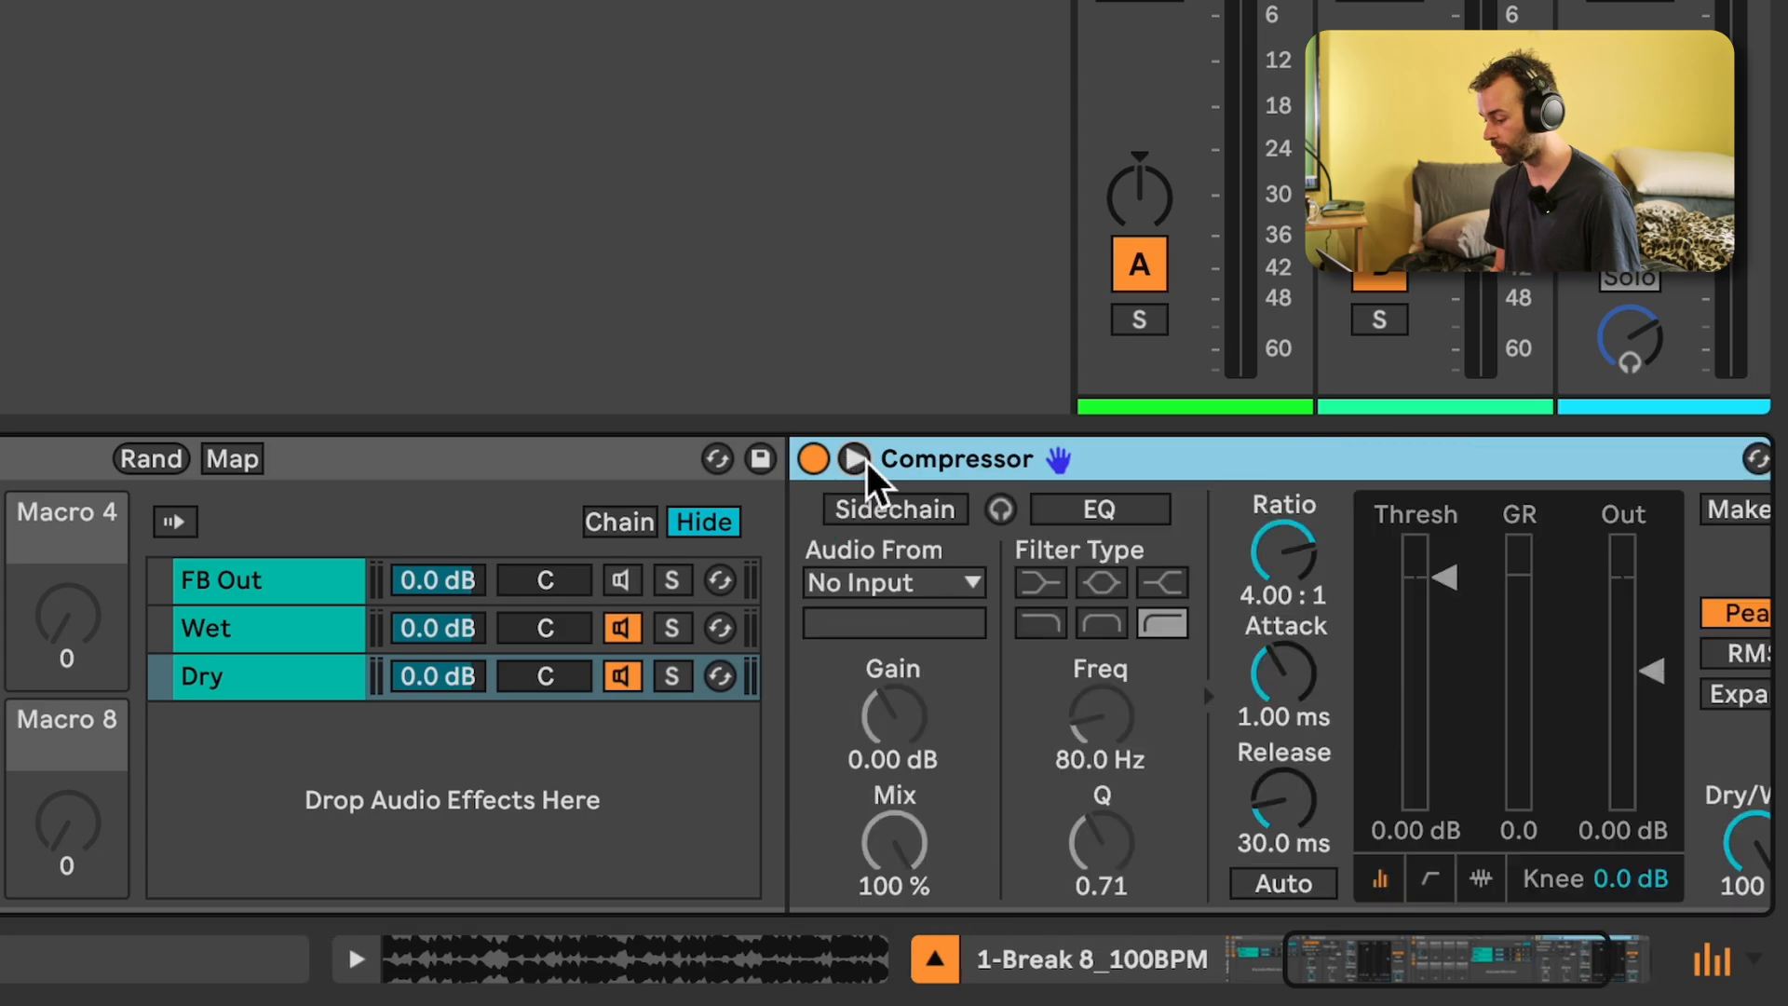
pyautogui.click(637, 512)
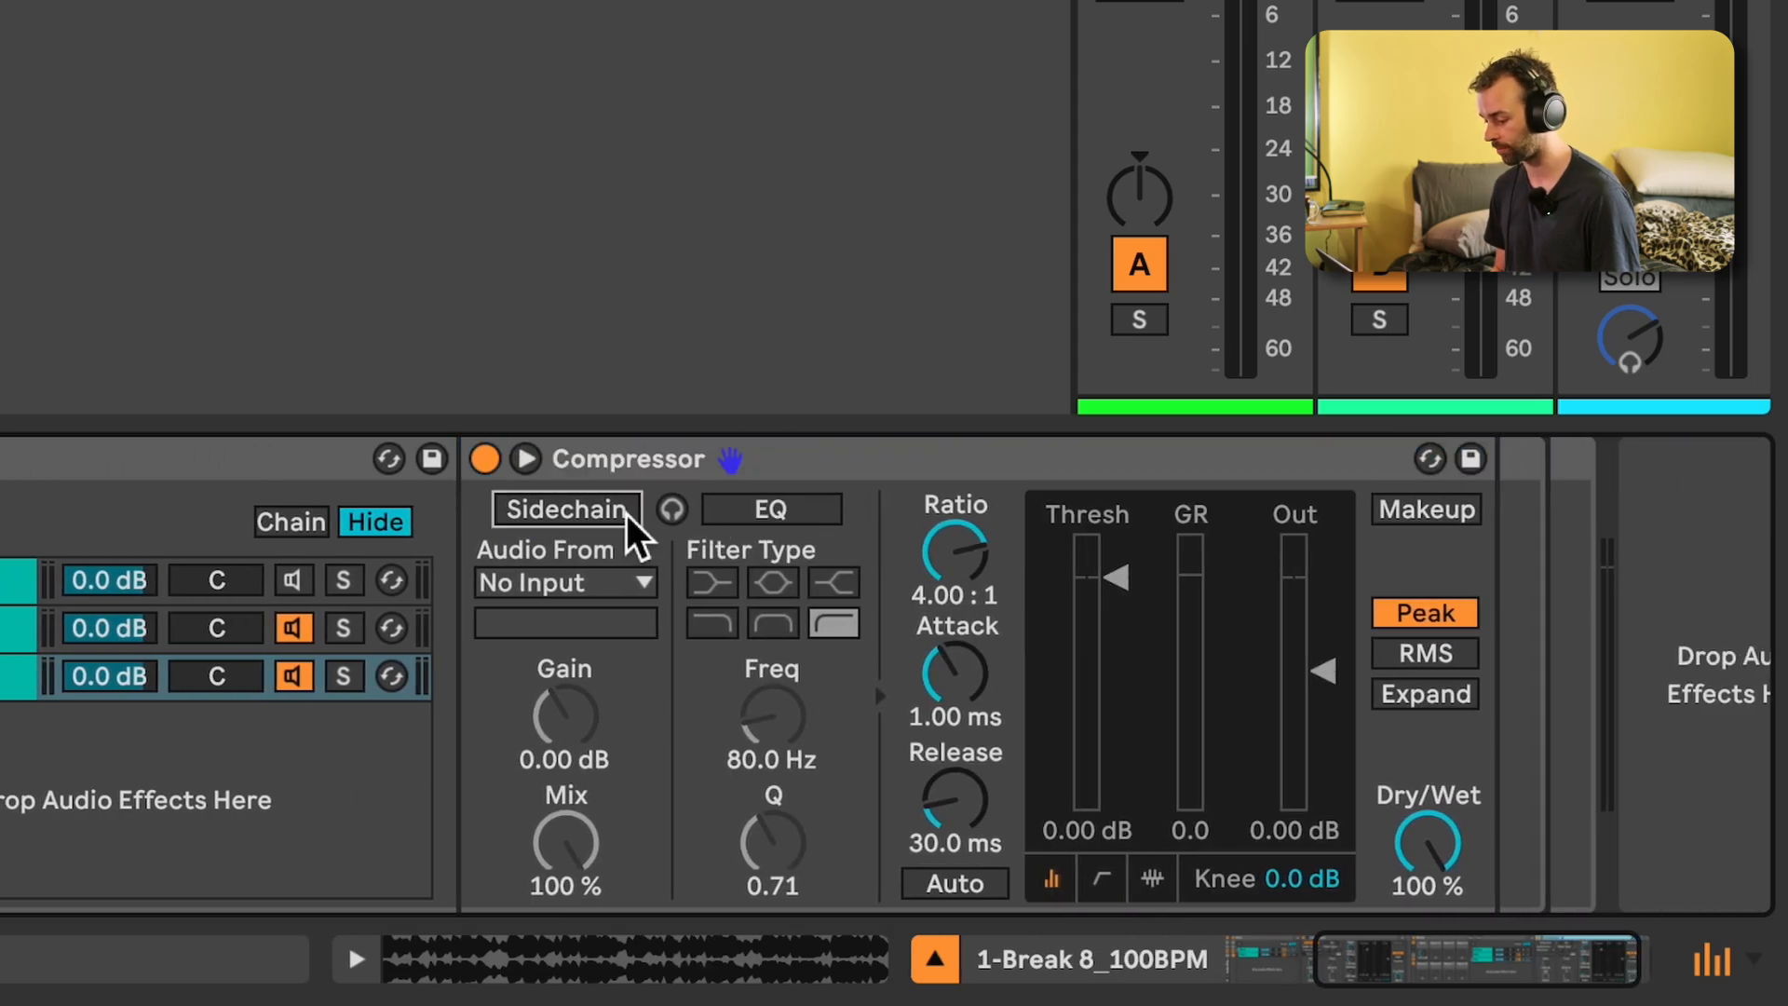
pyautogui.click(637, 596)
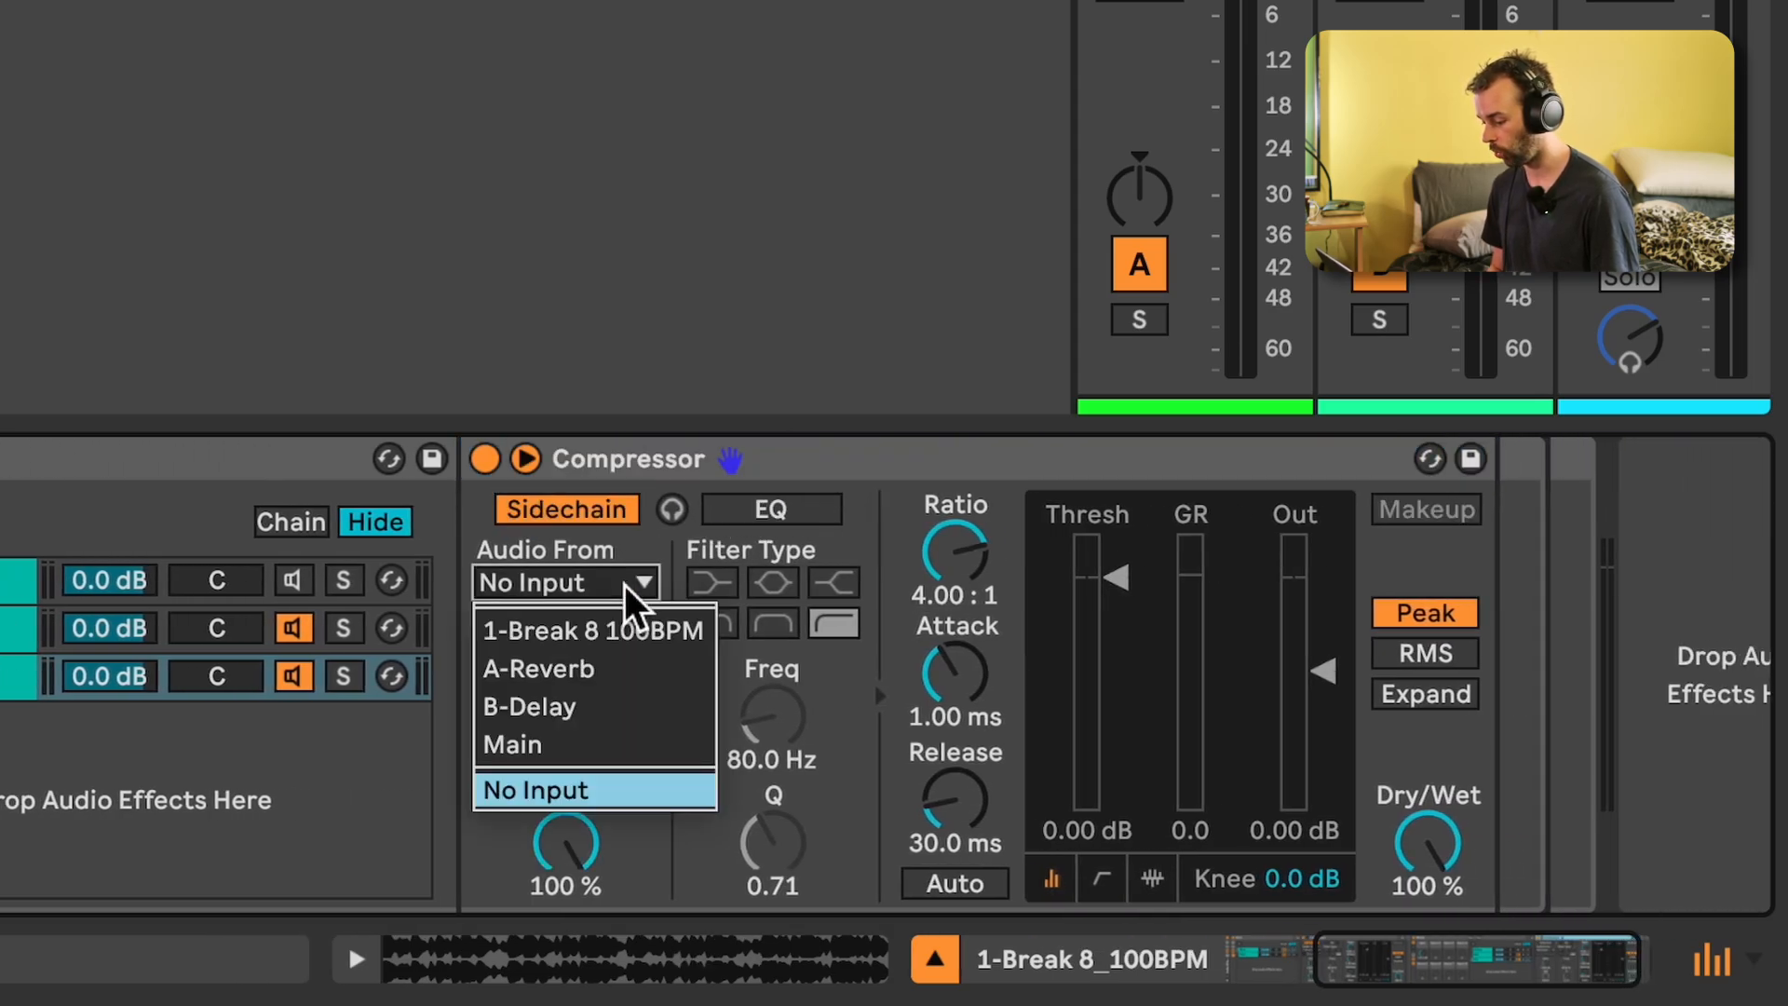
pyautogui.click(636, 633)
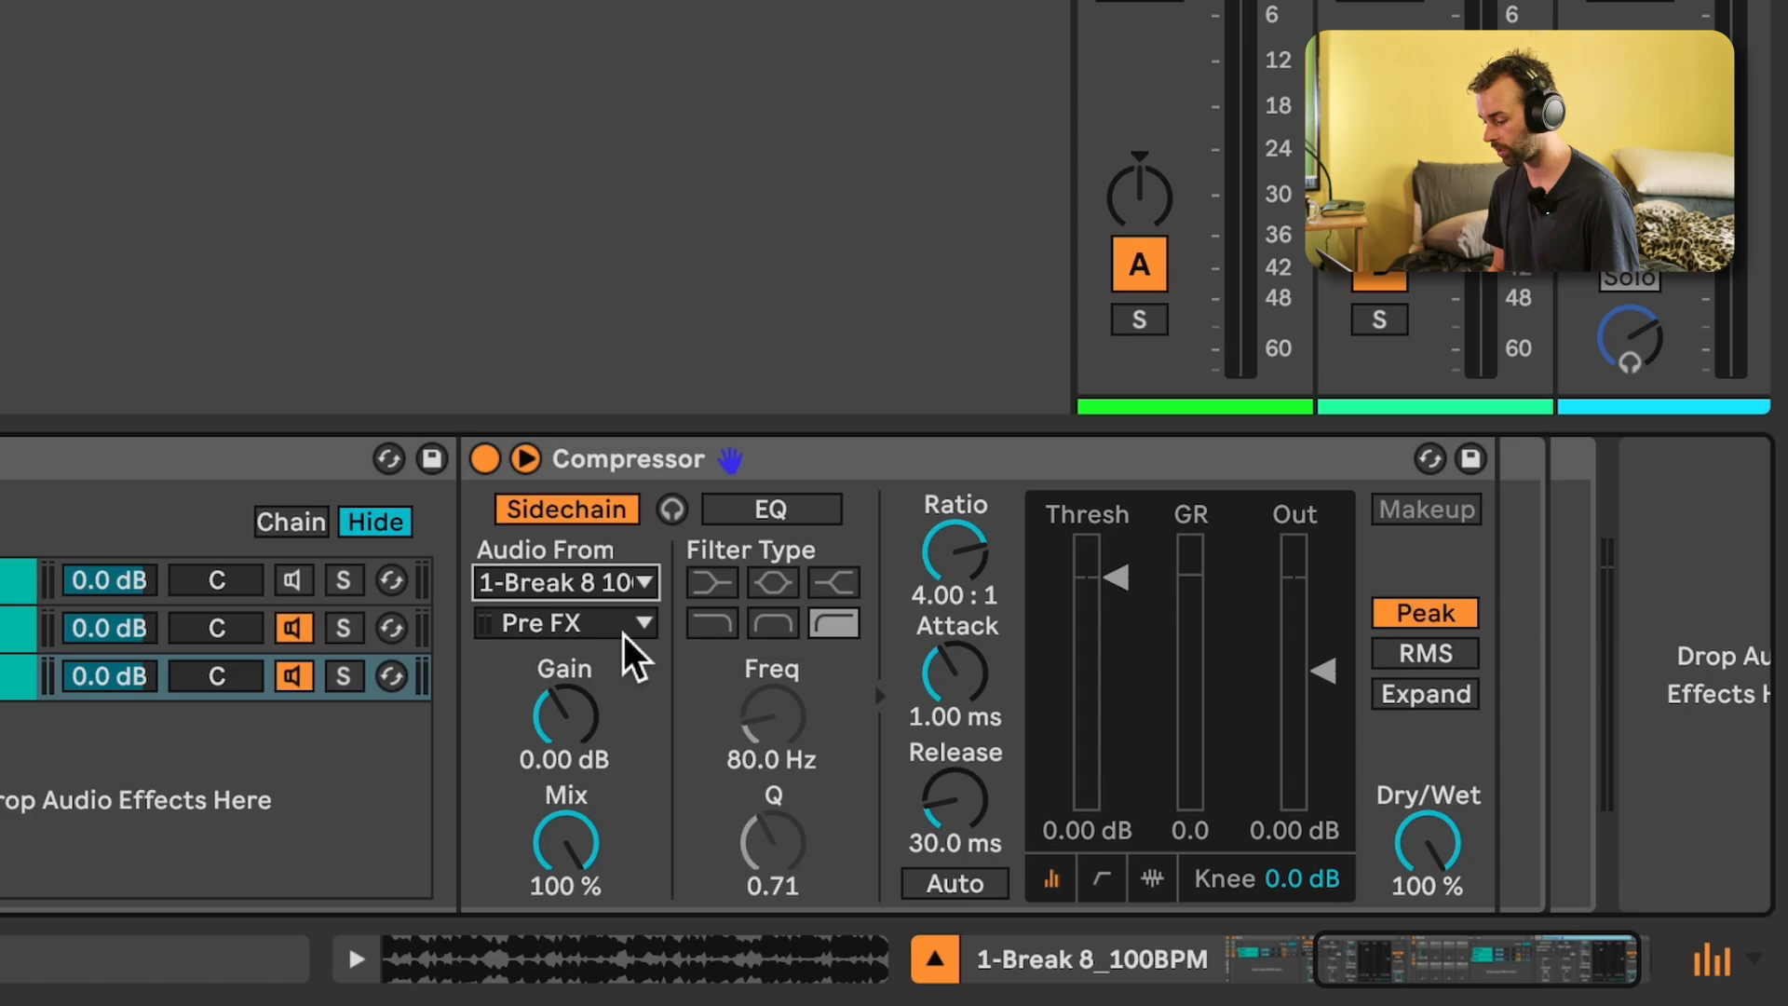
pyautogui.click(626, 634)
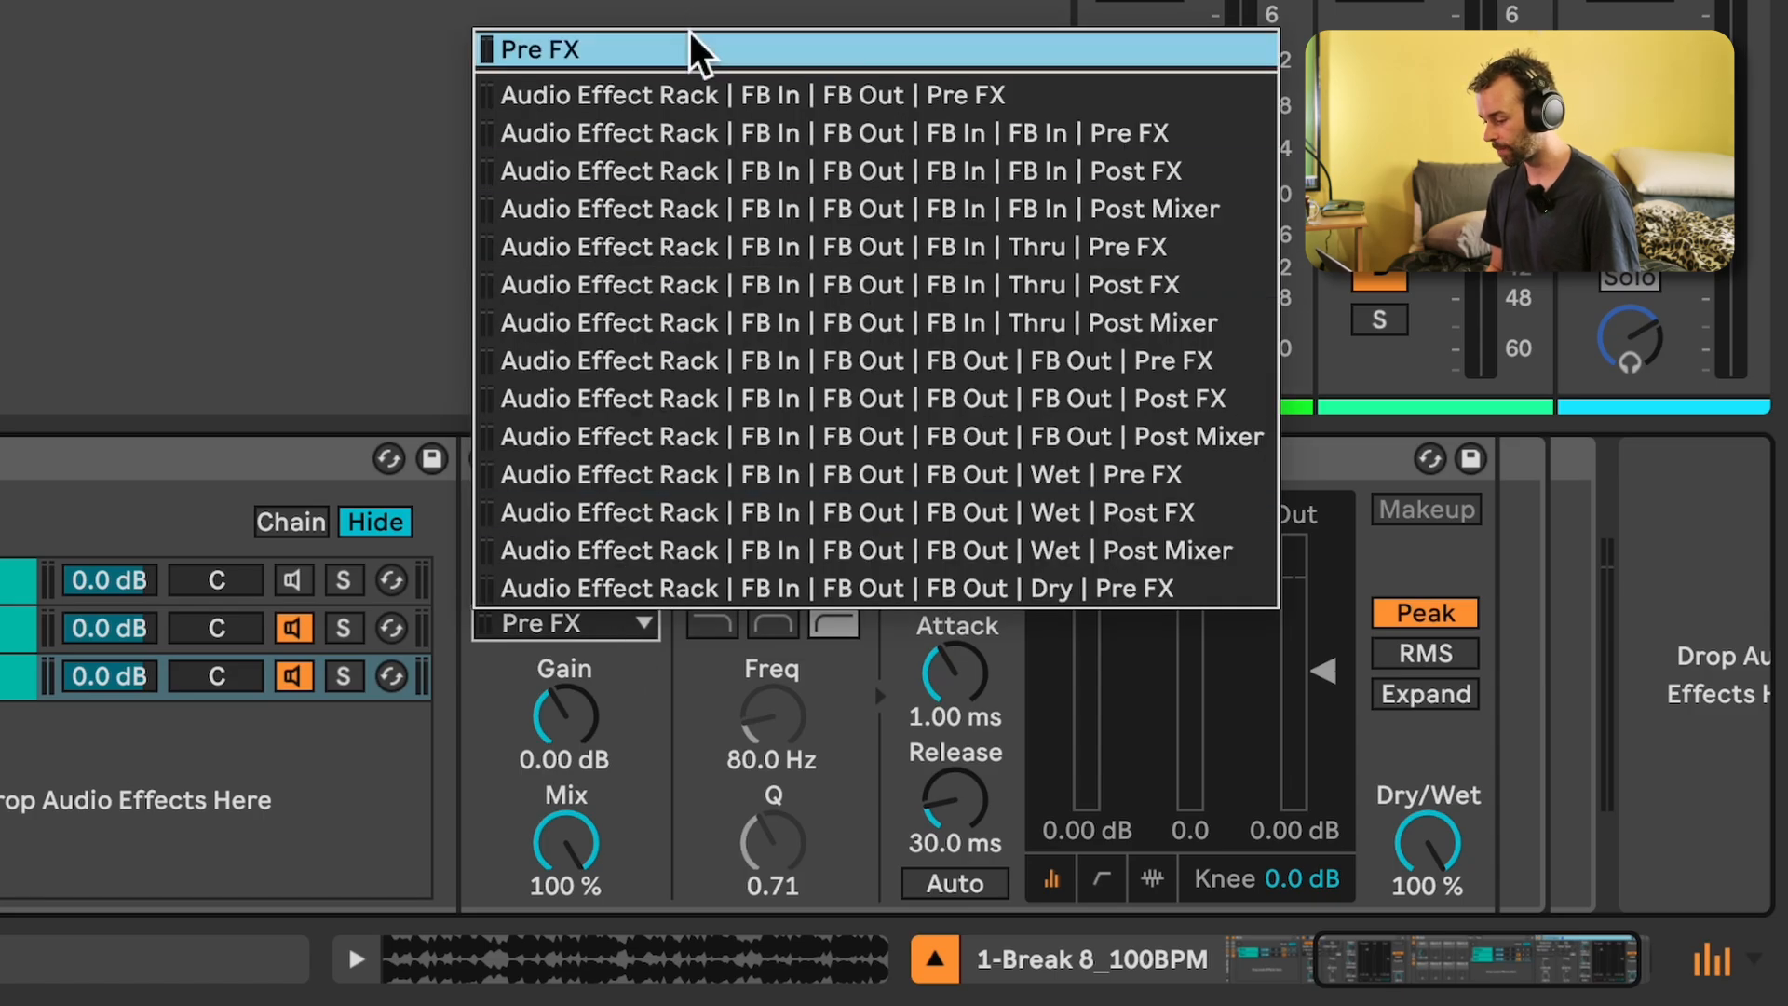
pyautogui.click(917, 97)
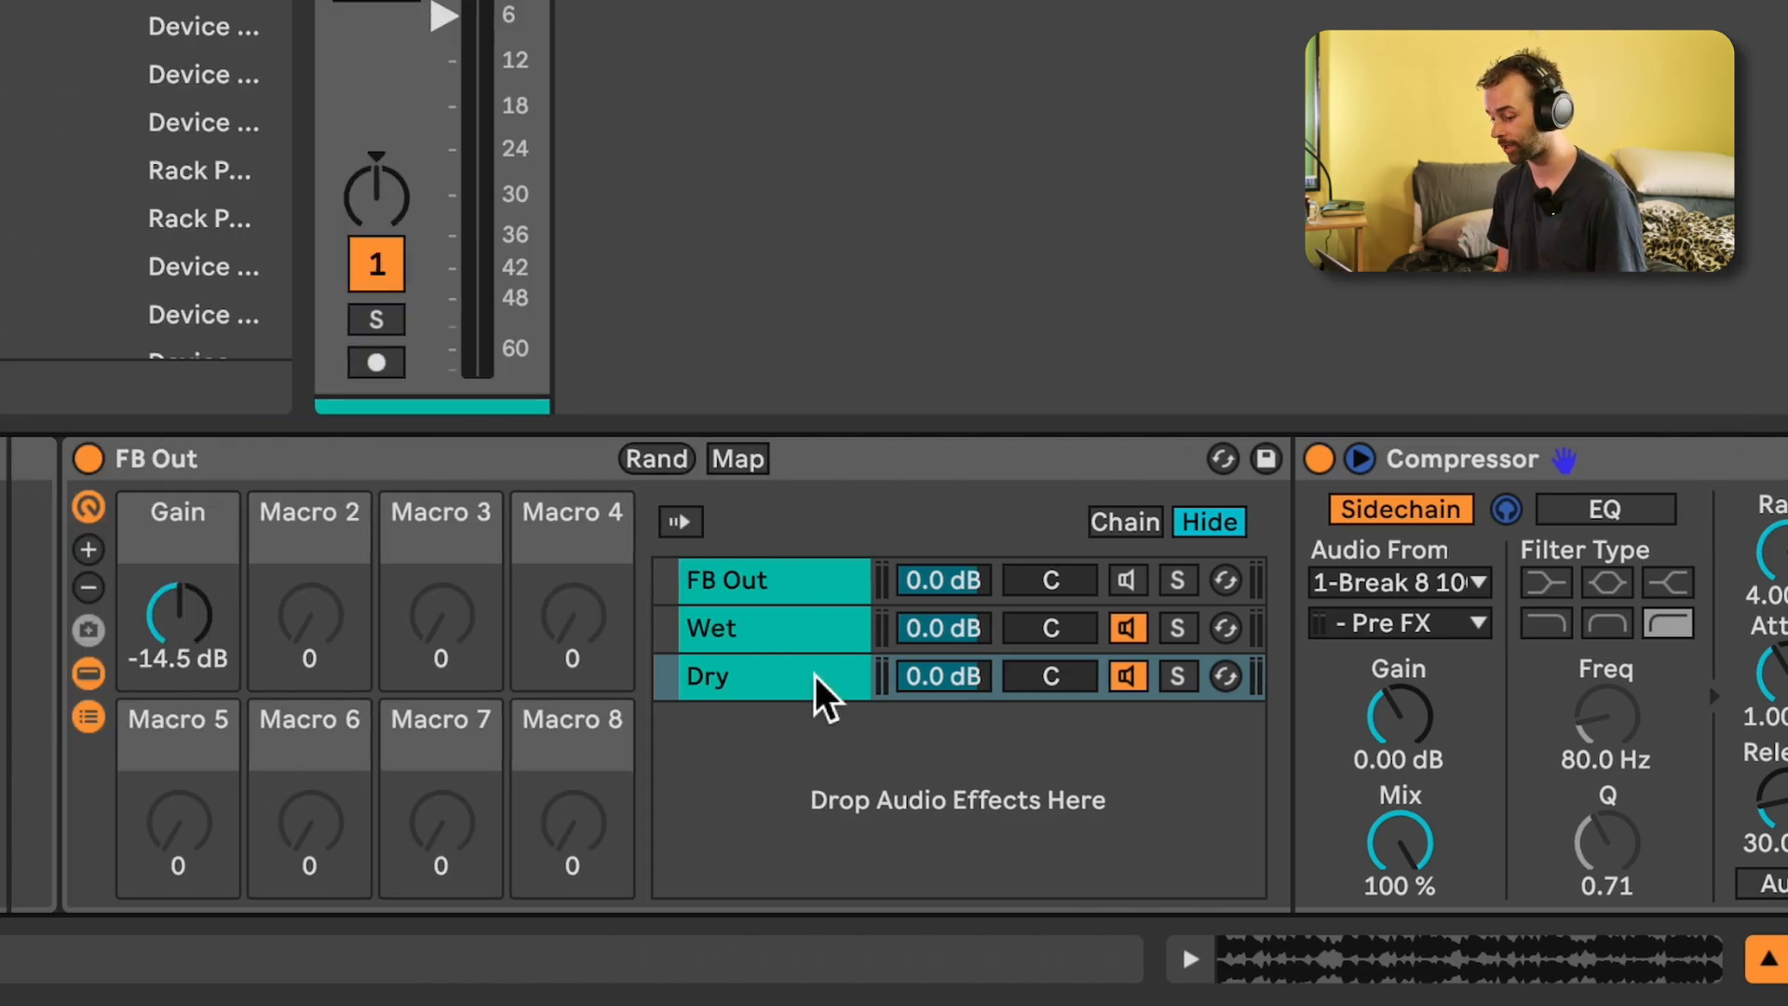
# Map the Wet chain's volume to Macro 2 and the Dry chain's volume to Macro 3
pyautogui.click(807, 630)
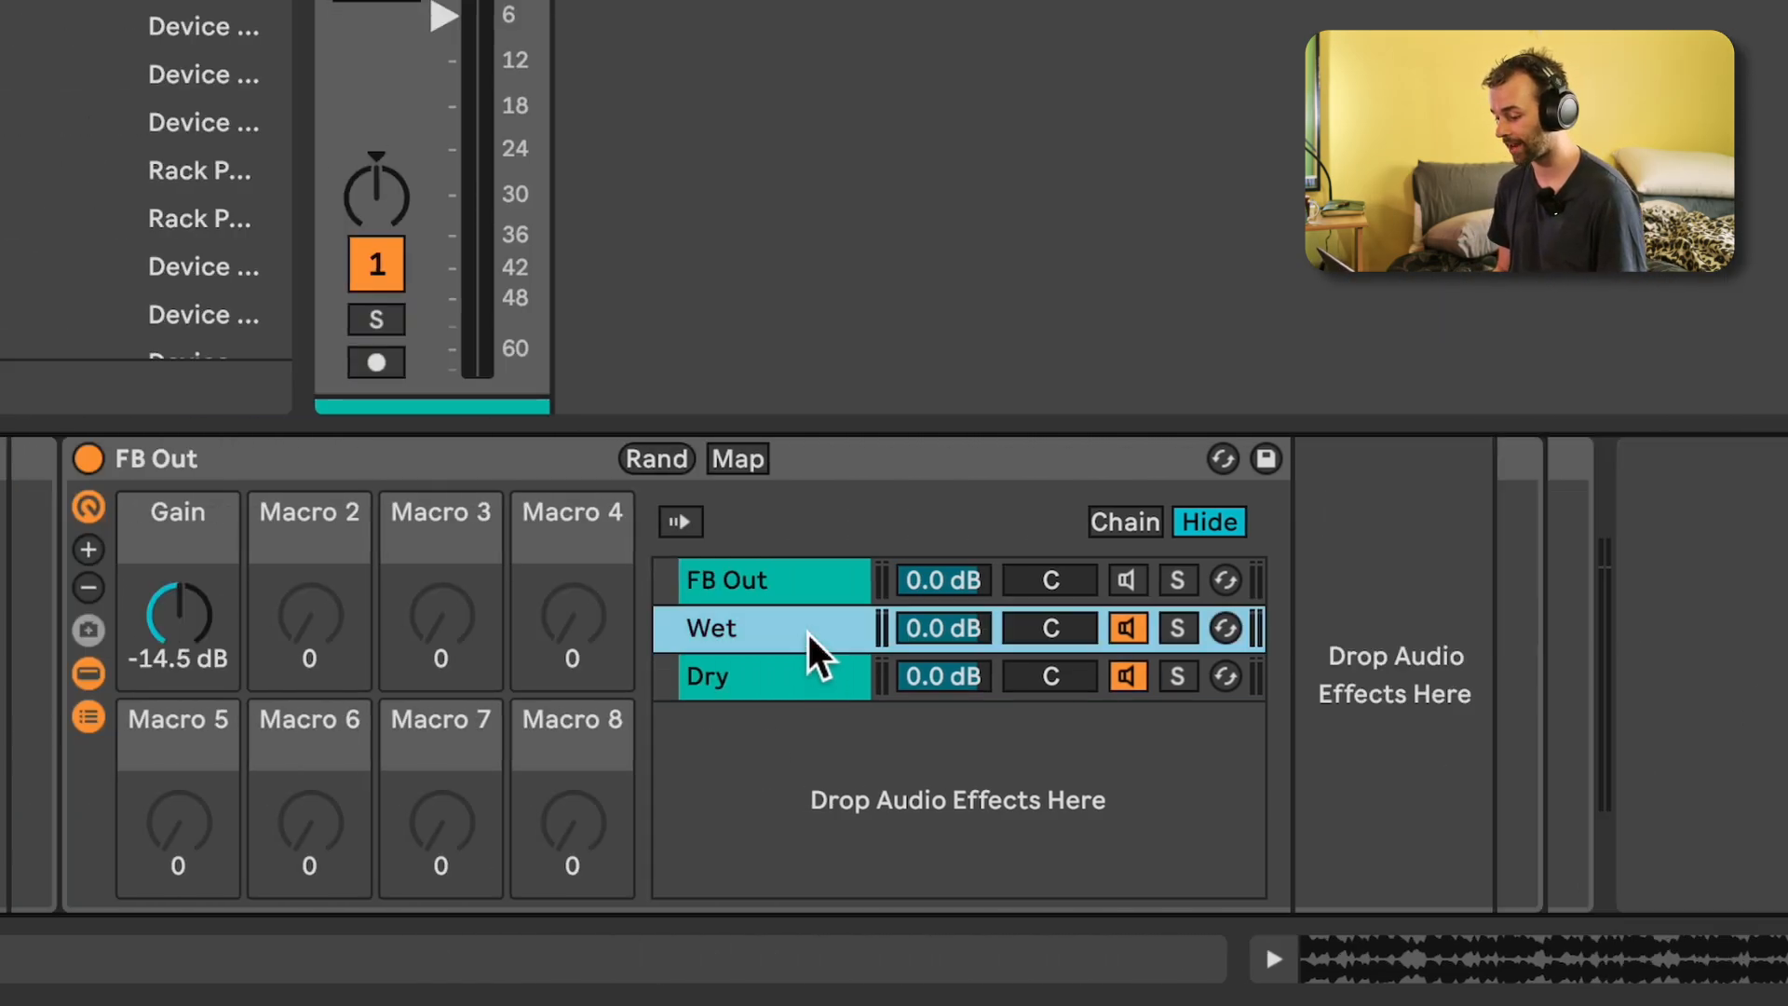
pyautogui.rightClick(950, 633)
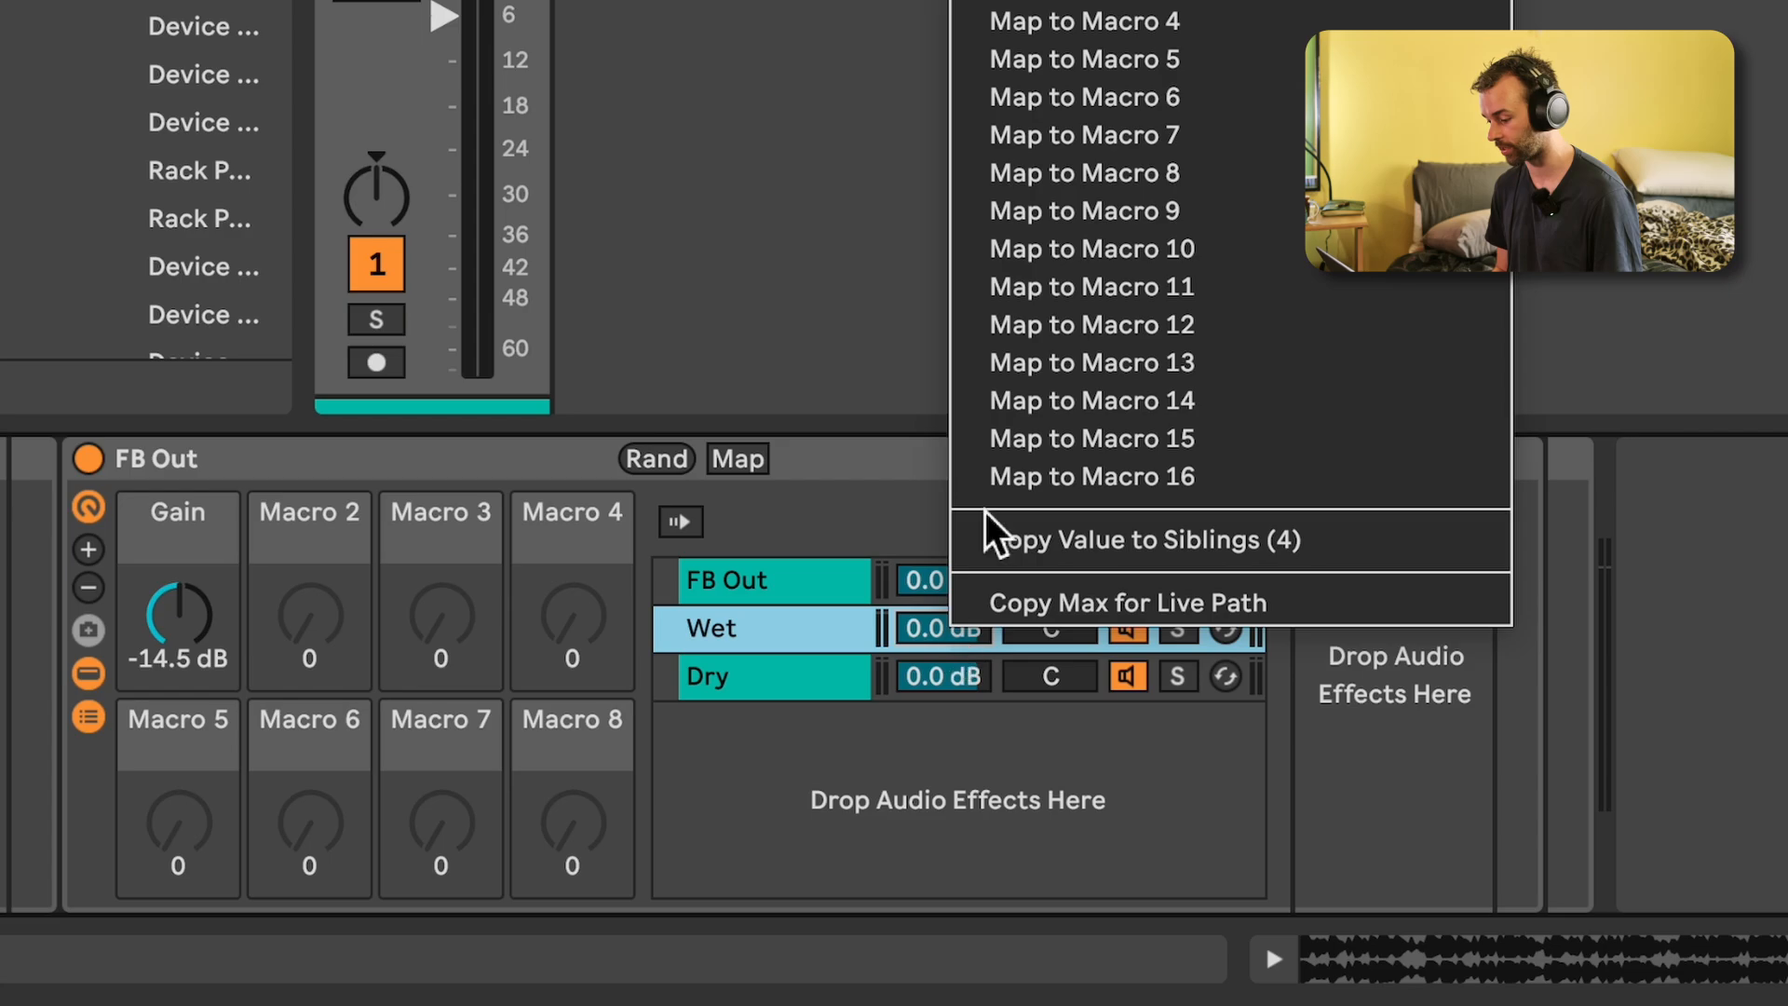
pyautogui.click(1186, 20)
pyautogui.click(764, 694)
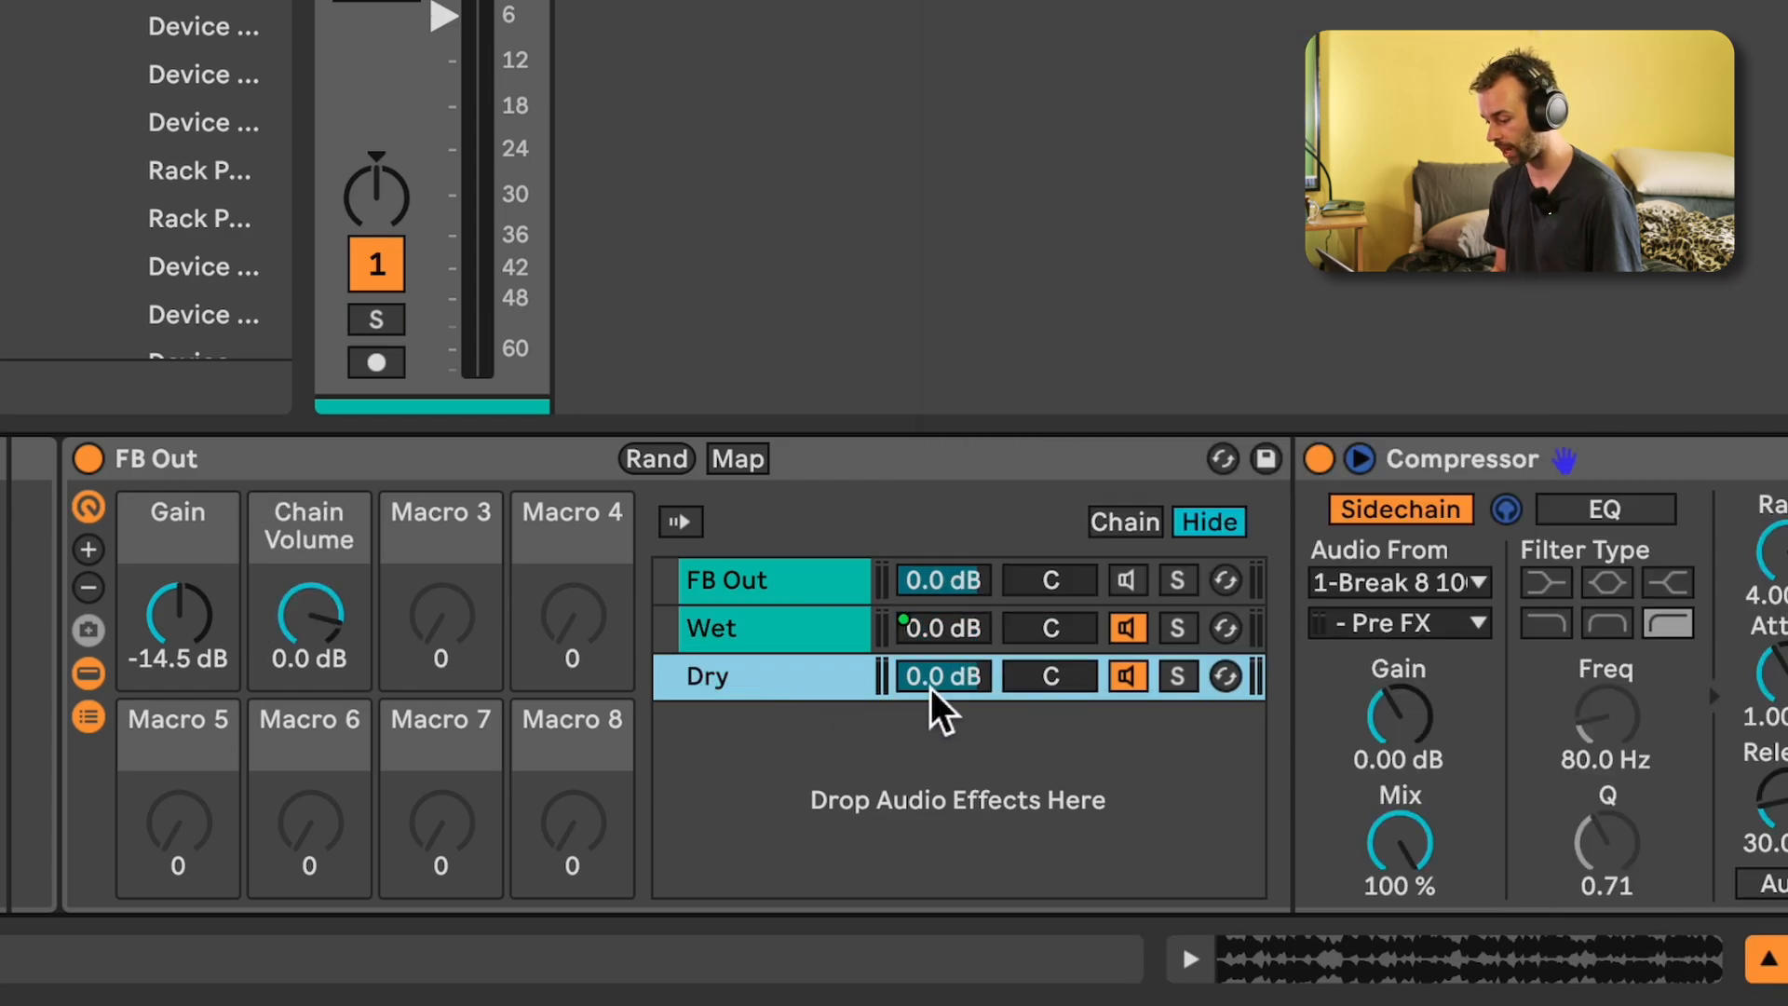
pyautogui.rightClick(931, 686)
pyautogui.click(1174, 42)
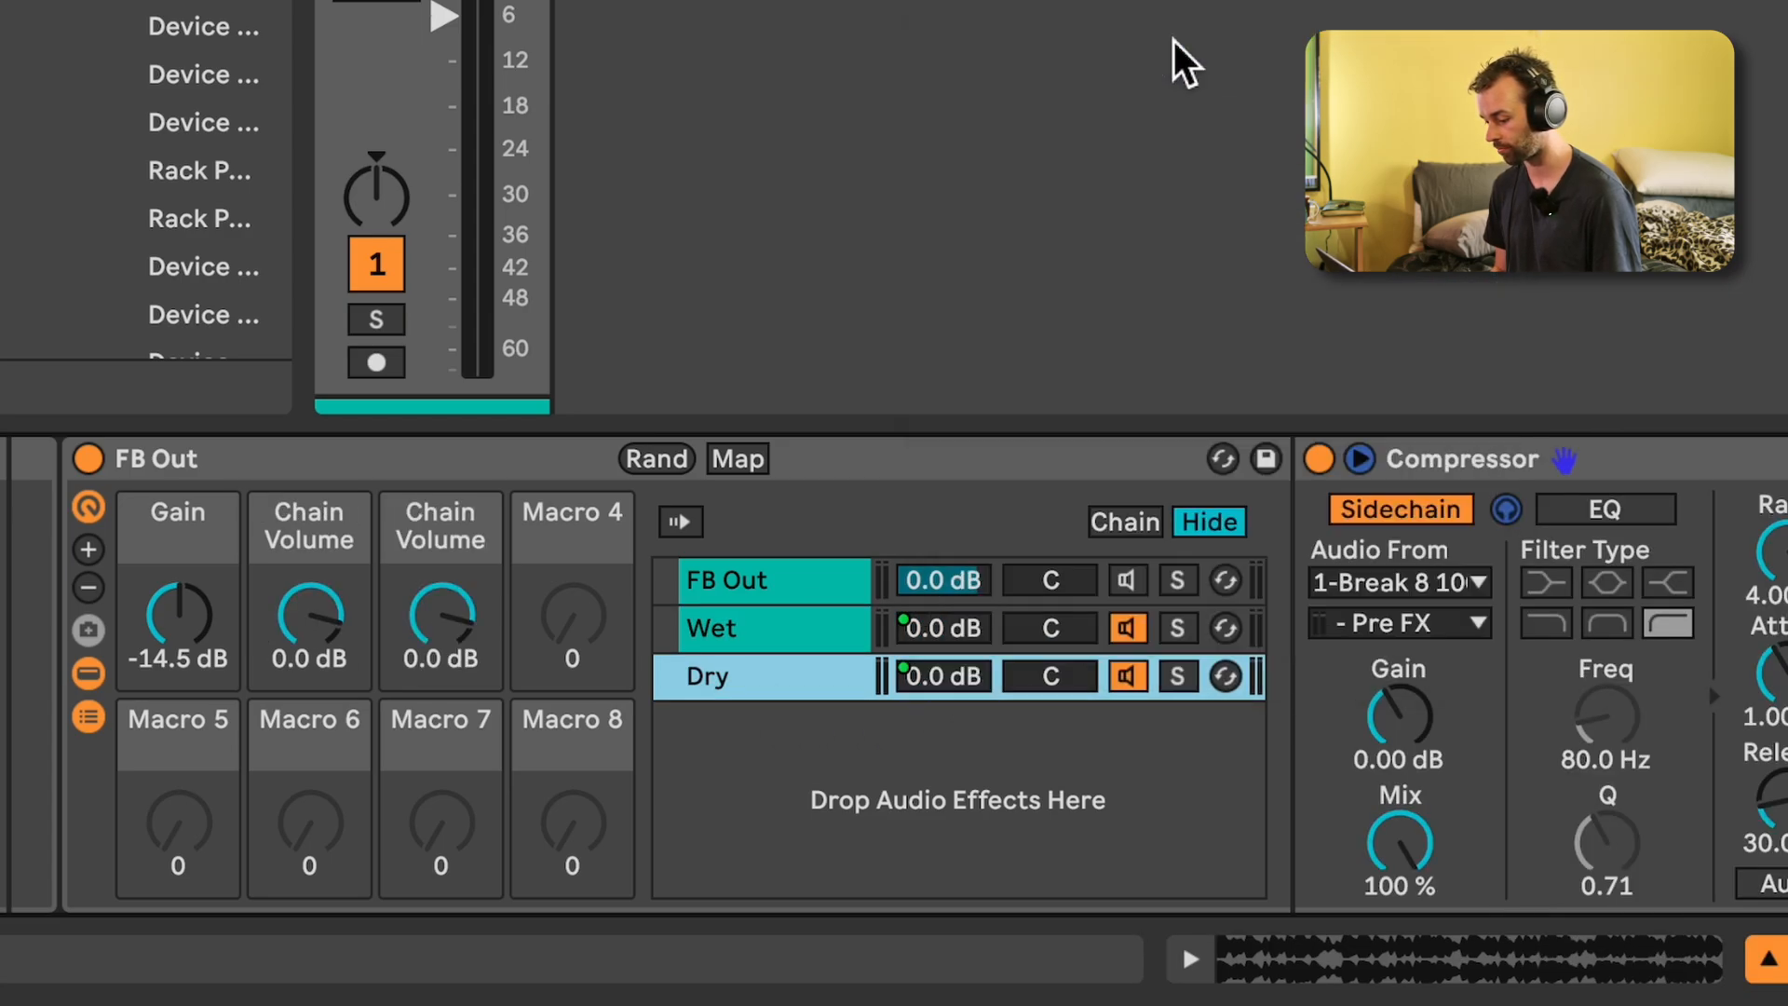
# Reduce the FB Out rack to four macros and rename its two Chain Volume macros Wet and Dry
pyautogui.click(89, 589)
pyautogui.click(89, 590)
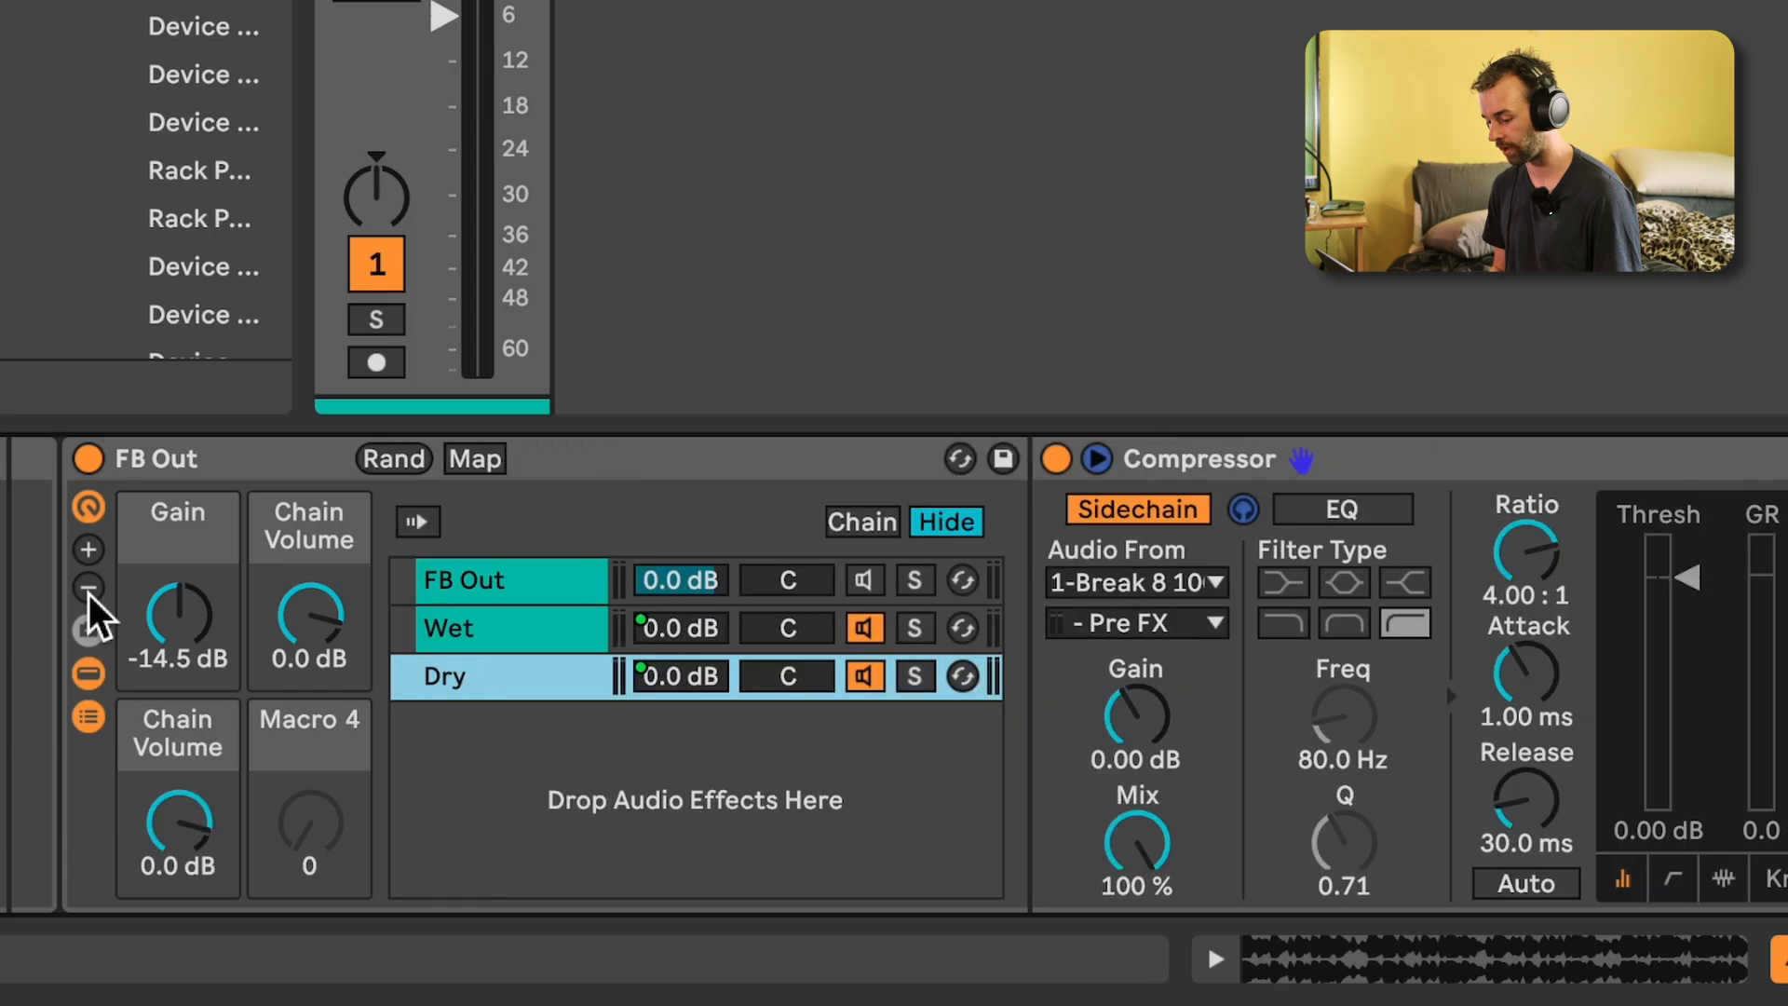
pyautogui.click(335, 626)
pyautogui.hotkey('ctrl', 'r')
pyautogui.write('Wet')
pyautogui.press('Return')
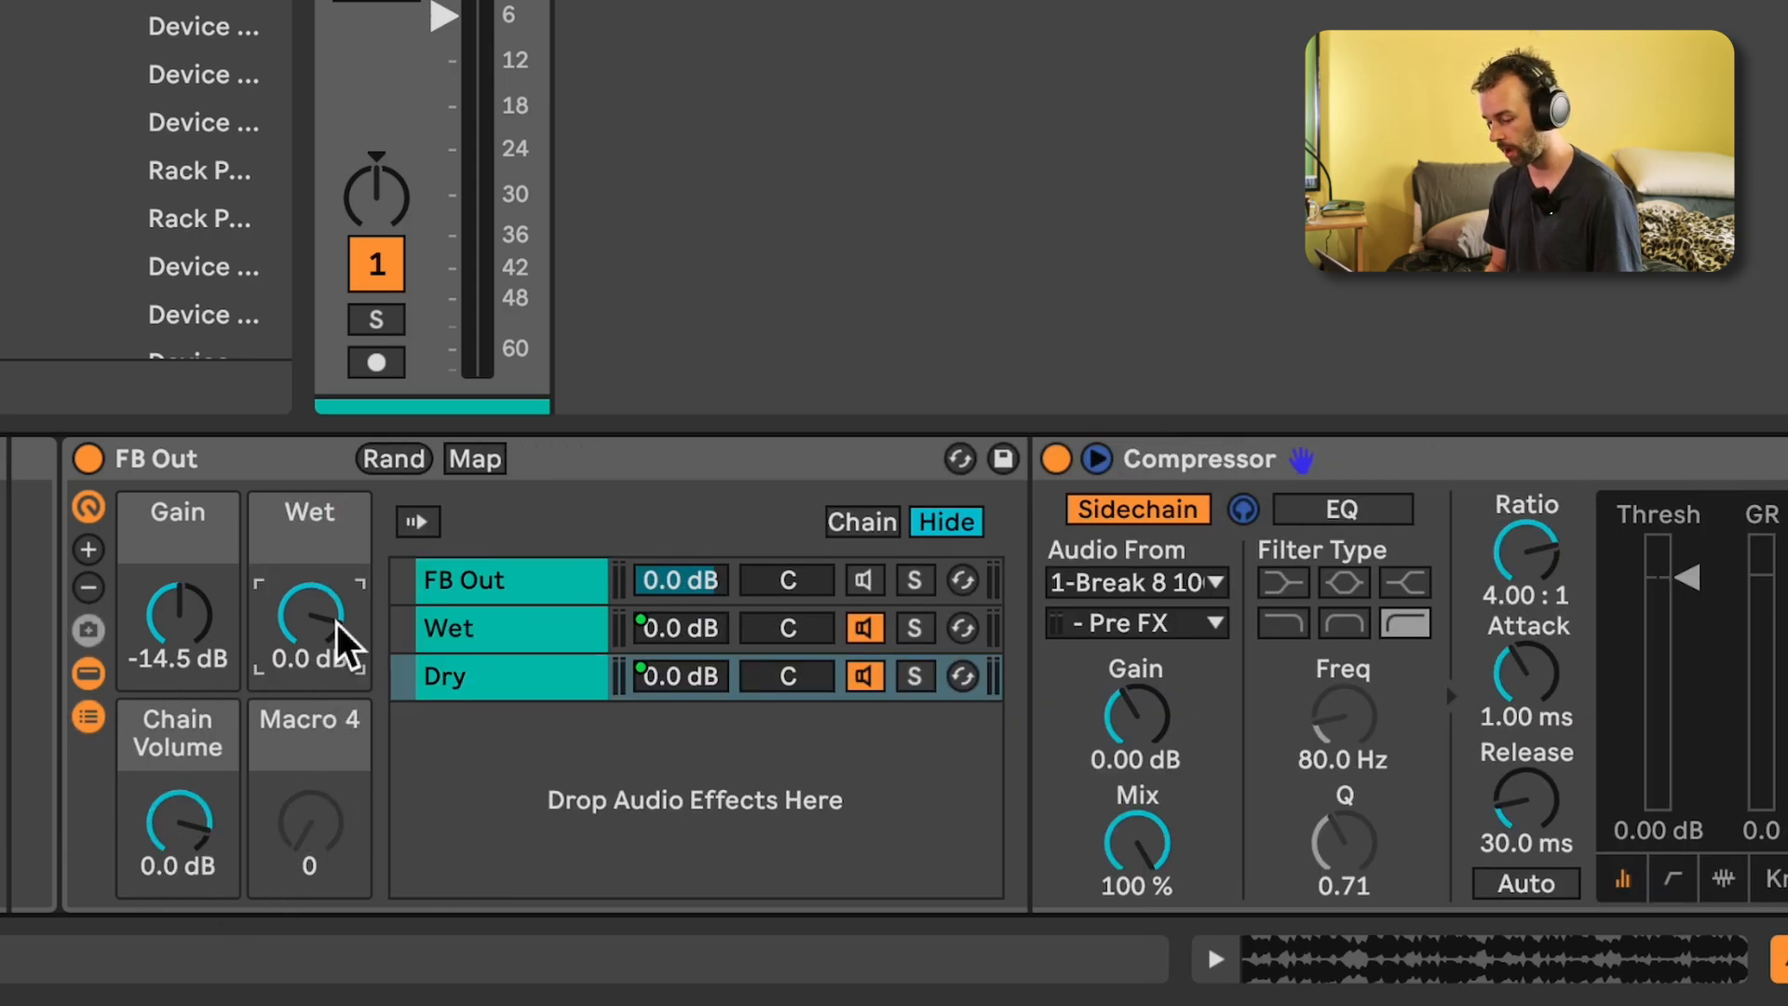
pyautogui.moveTo(217, 847); pyautogui.dragTo(216, 843)
pyautogui.hotkey('ctrl', 'r')
pyautogui.write('Dry')
pyautogui.press('Return')
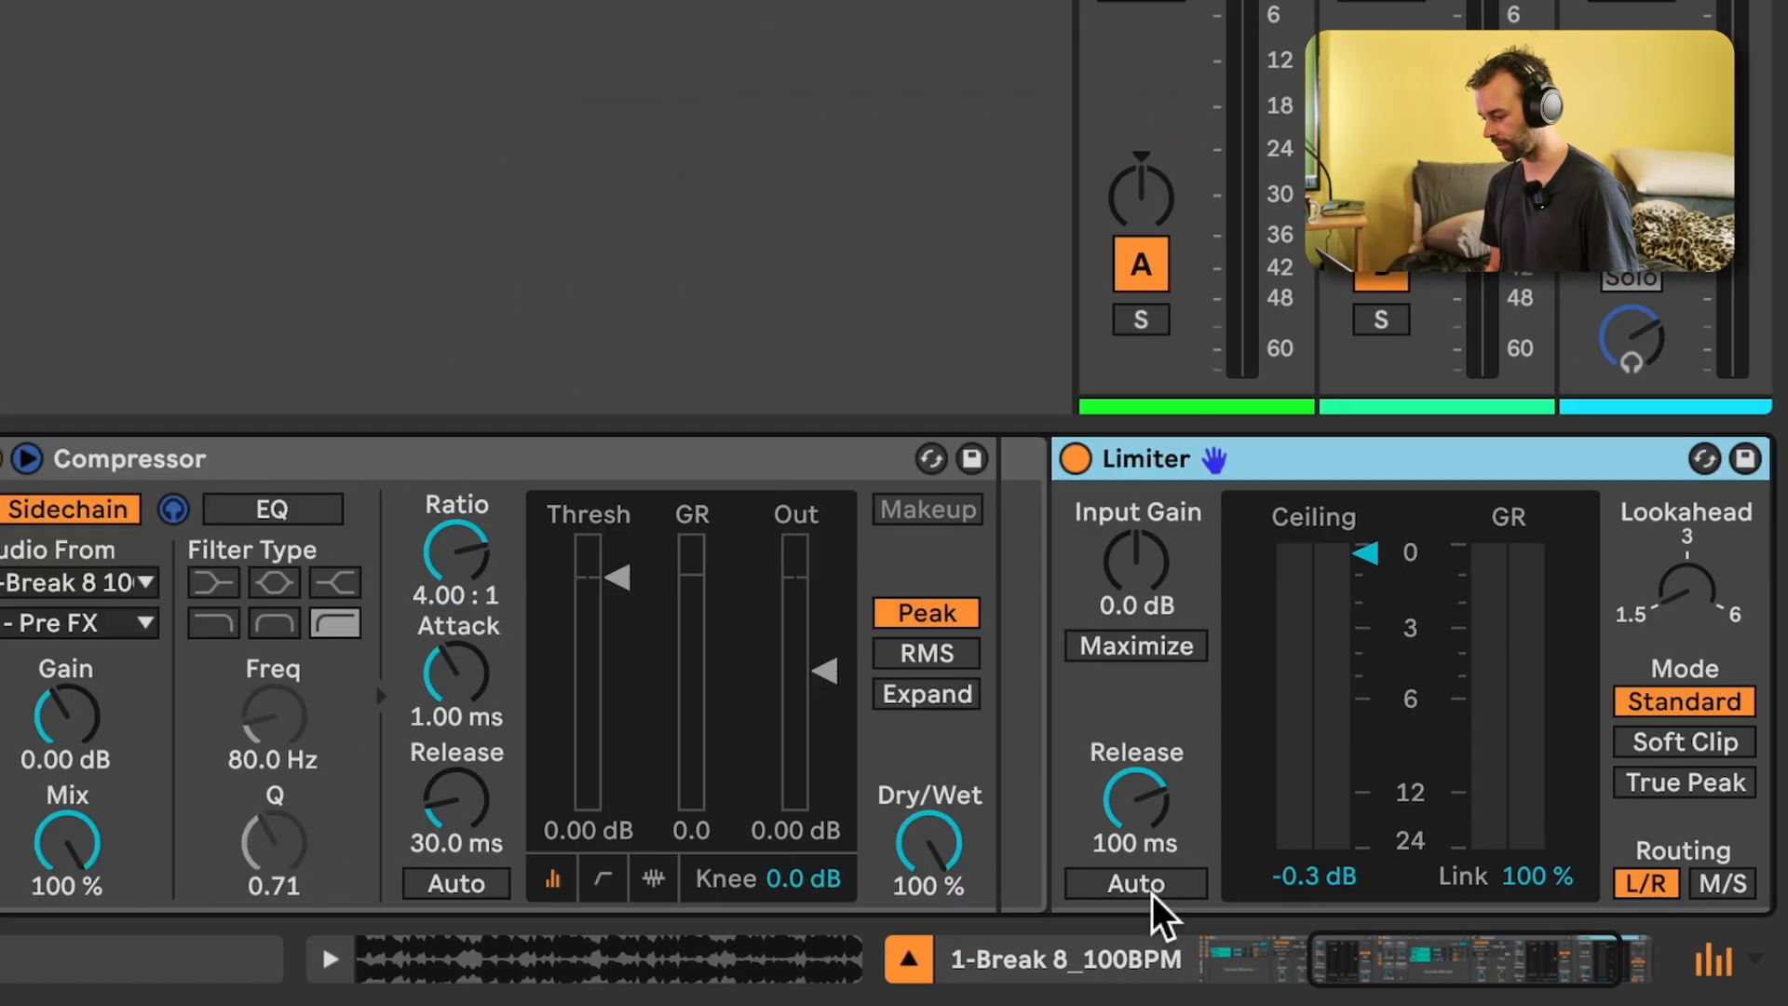
# Set the Limiter to Auto release, a 0.0 dB ceiling and 0.0 % link
pyautogui.click(1154, 889)
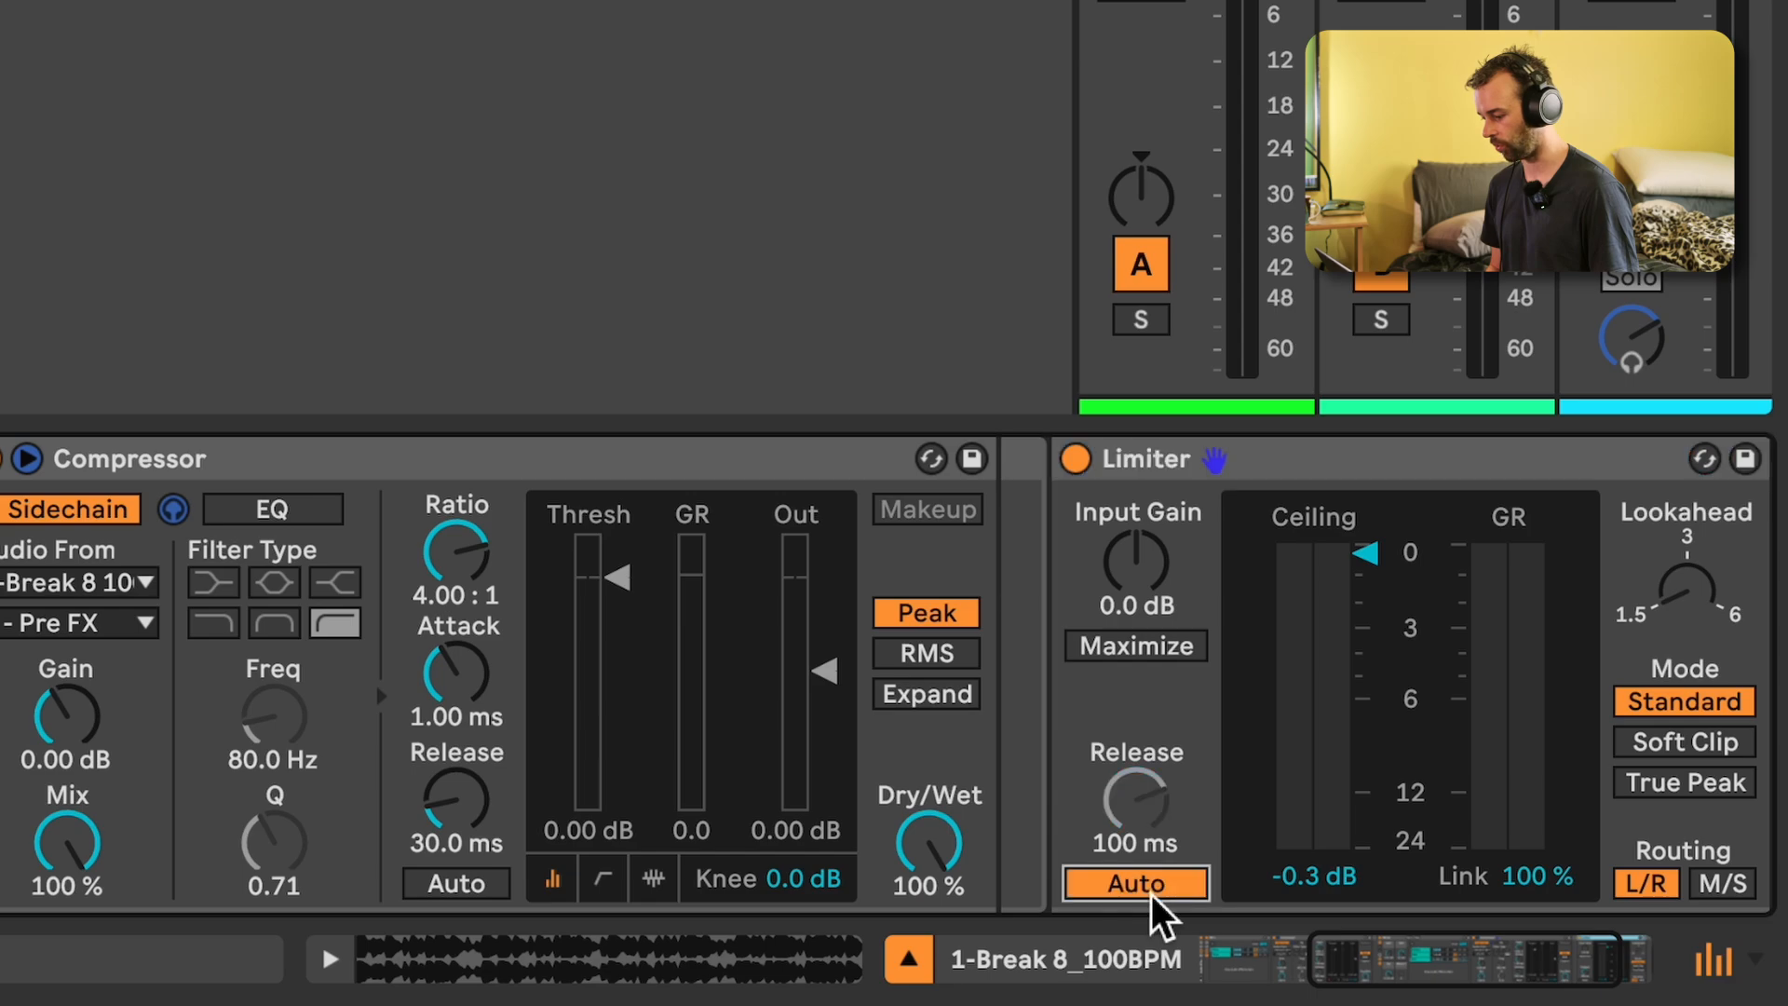
pyautogui.moveTo(1297, 887); pyautogui.dragTo(1296, 882)
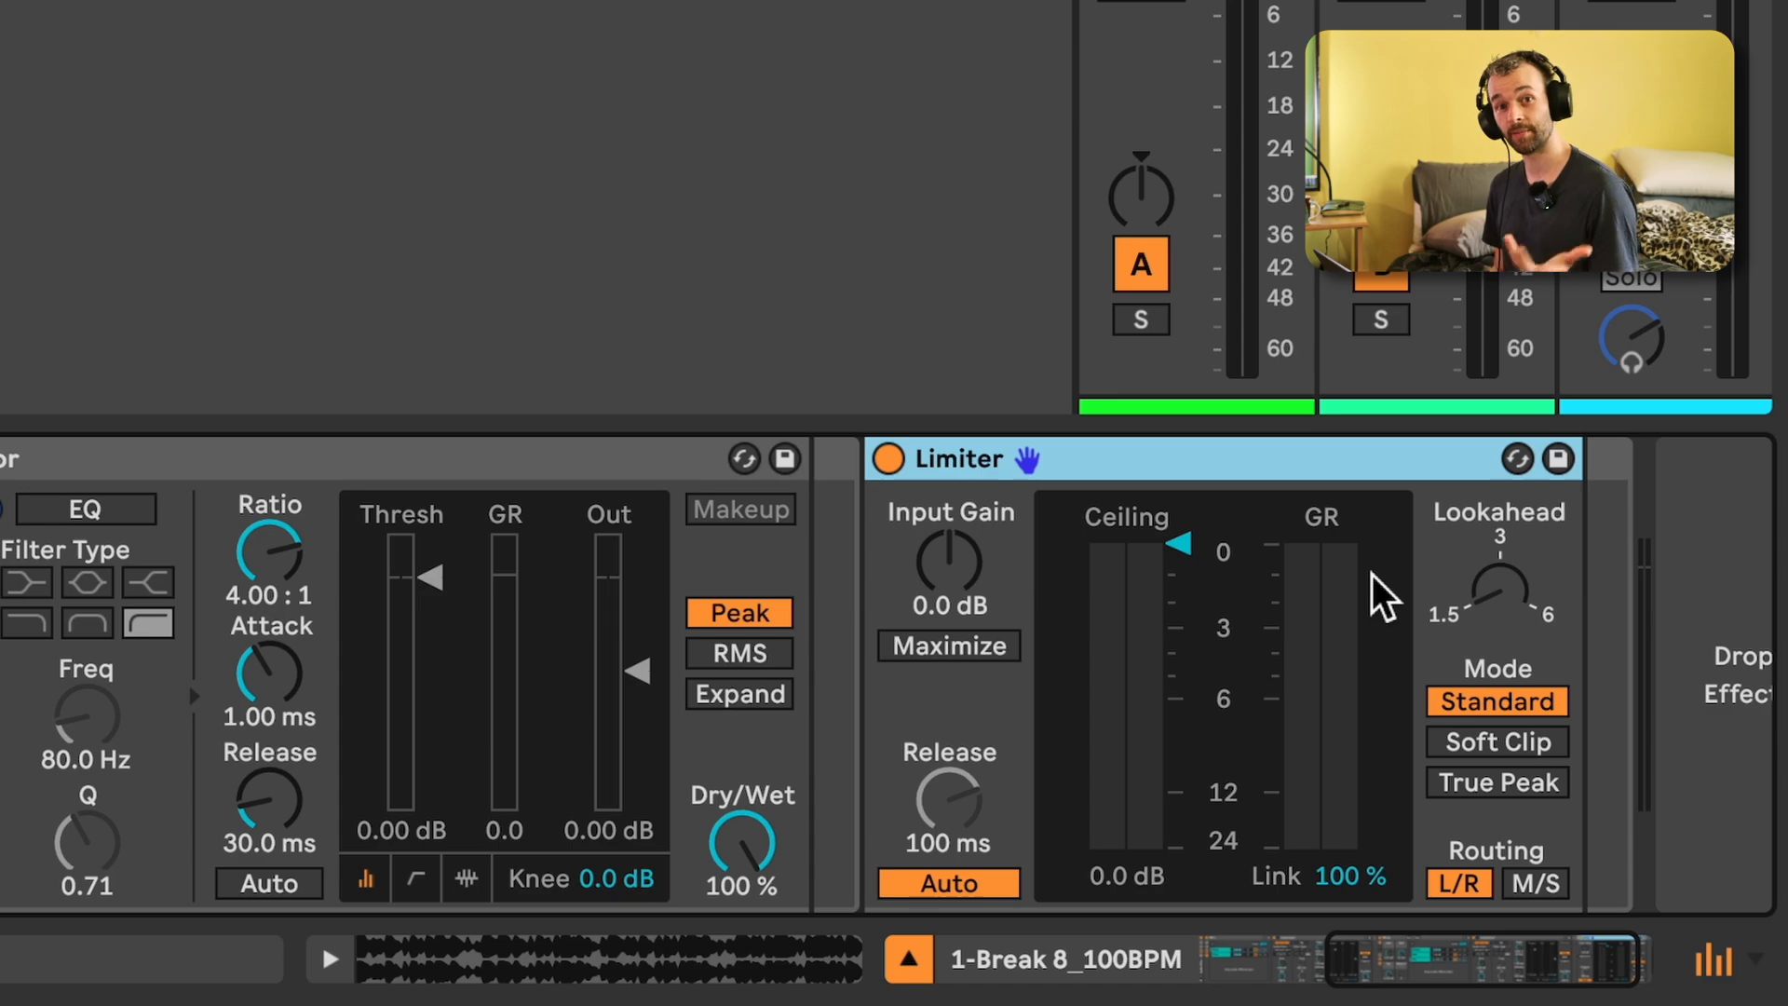
pyautogui.click(1353, 878)
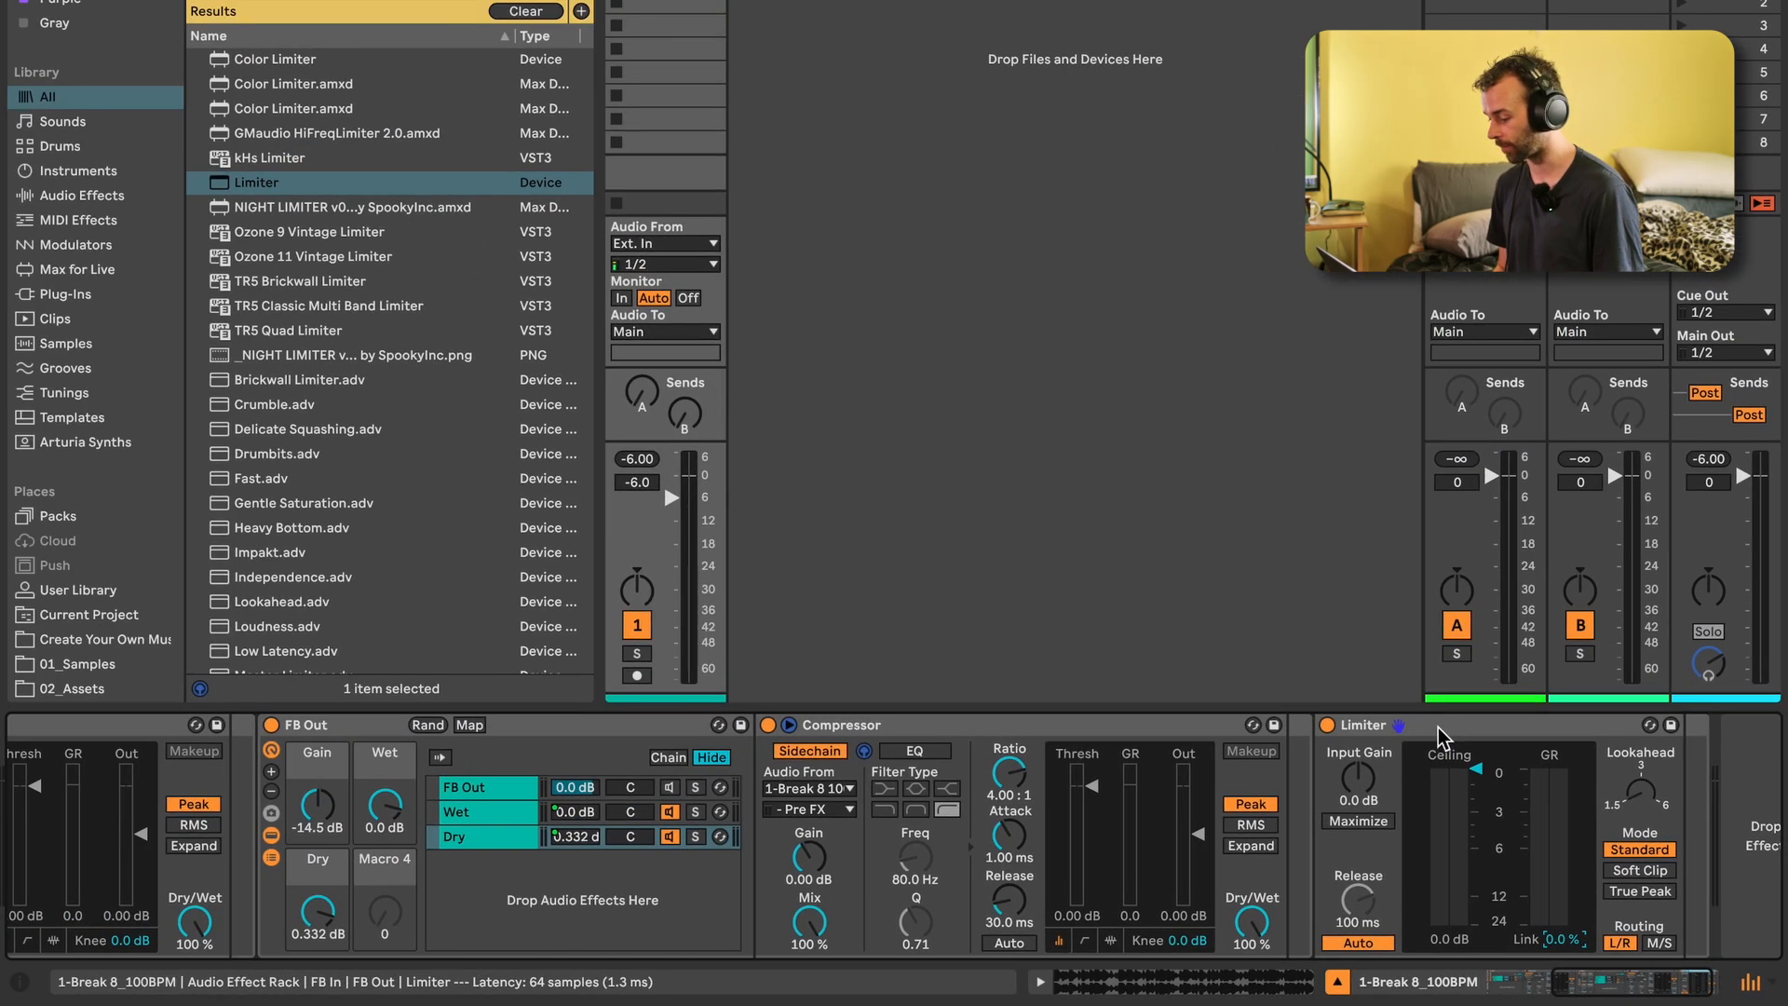
# Collapse the Limiter, the FB Out rack and the FB In rack in the device chain
pyautogui.doubleClick(1439, 731)
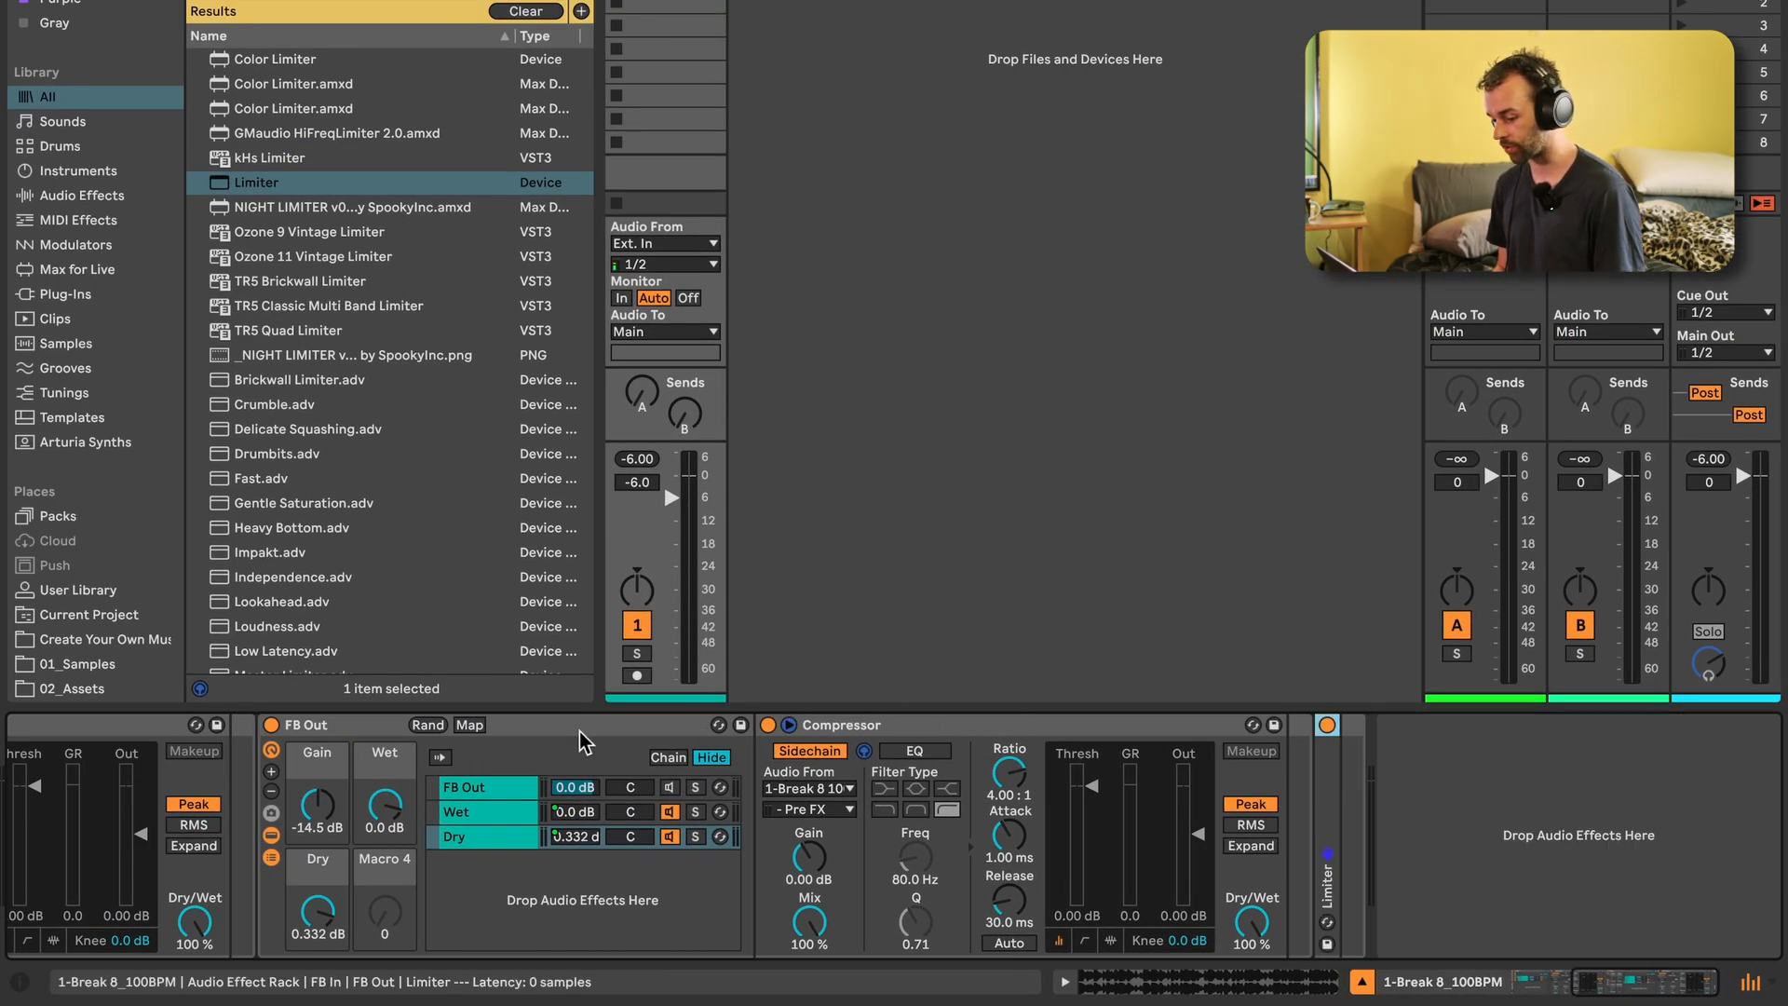
pyautogui.hscroll(-4, 581, 731)
pyautogui.doubleClick(688, 730)
pyautogui.hscroll(-3, 690, 730)
pyautogui.hscroll(-2, 690, 740)
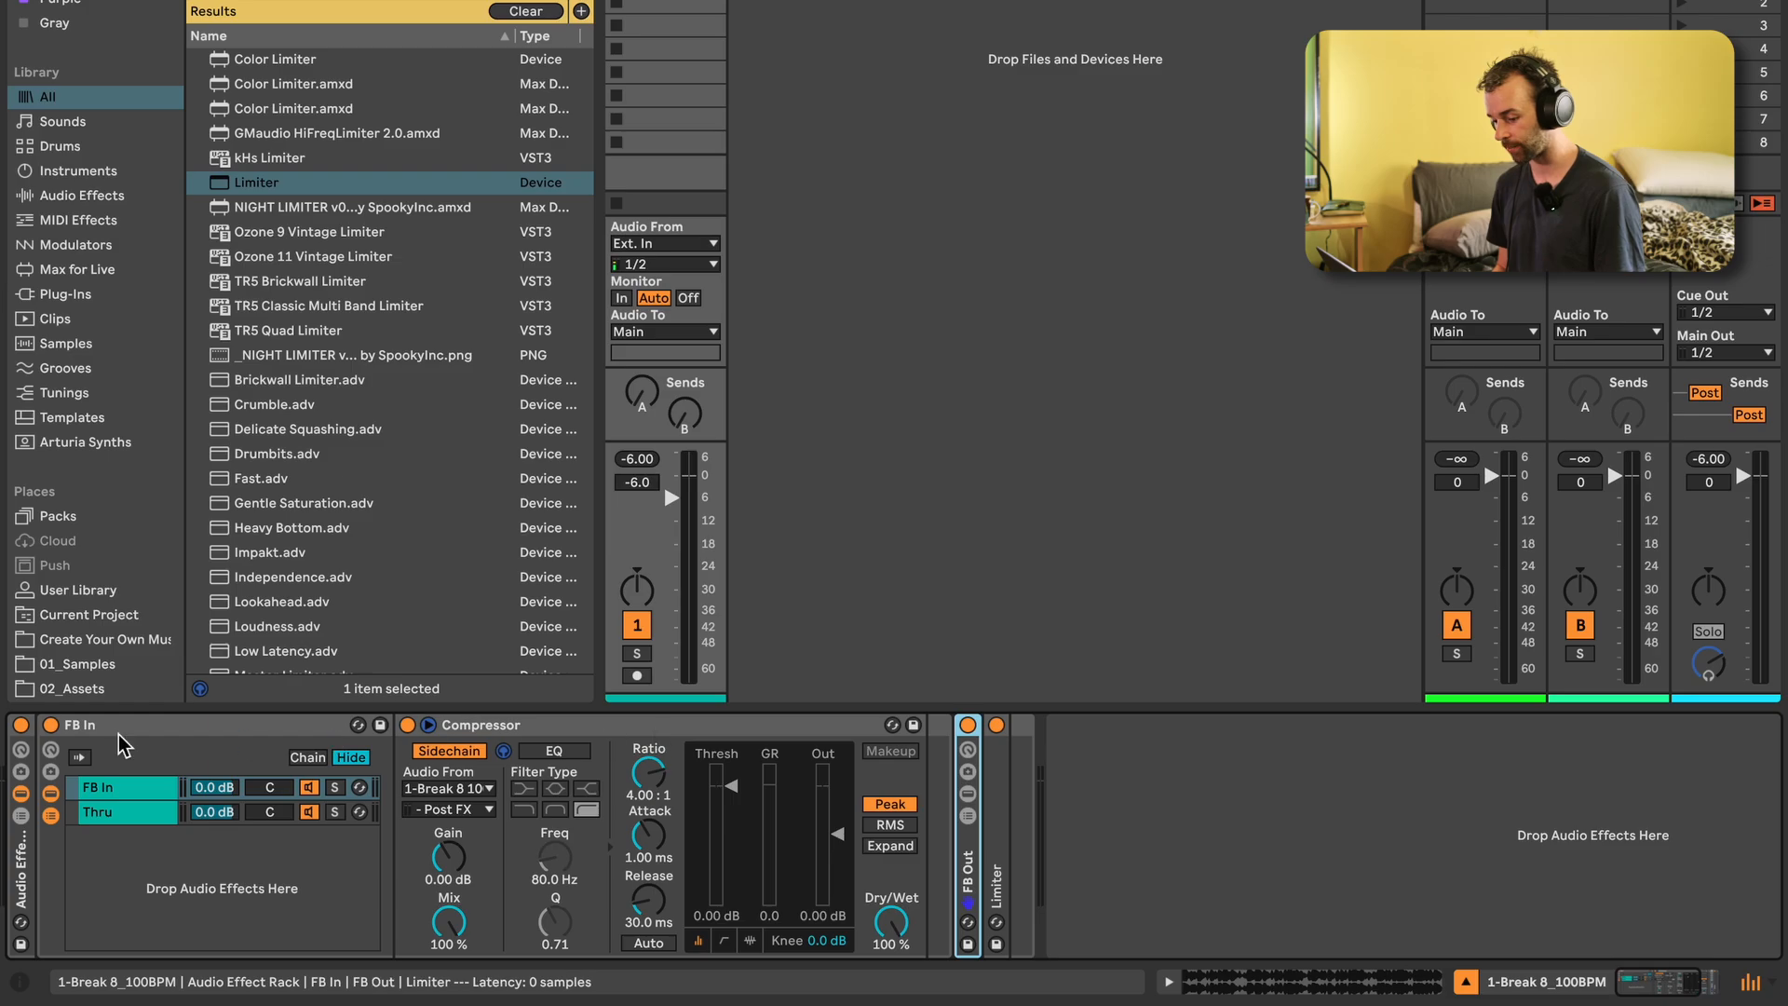
pyautogui.doubleClick(135, 724)
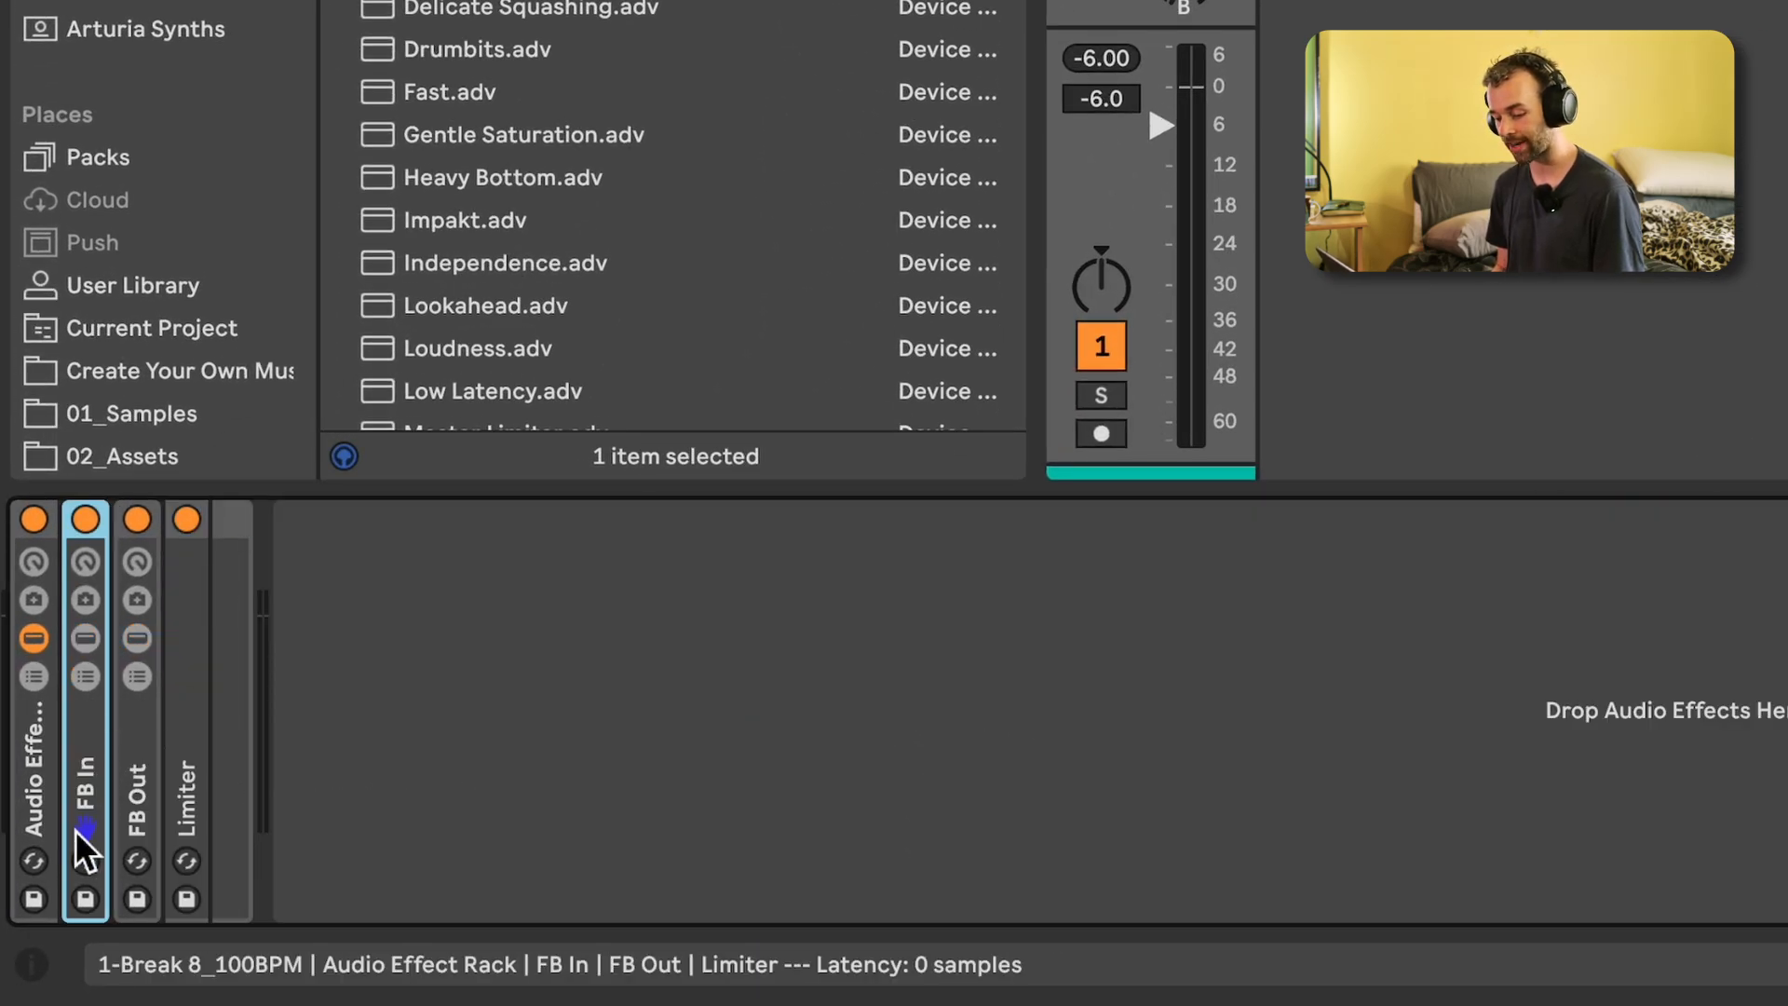
# Insert an empty Audio Effect Rack between the FB In and FB Out racks
pyautogui.click(130, 811)
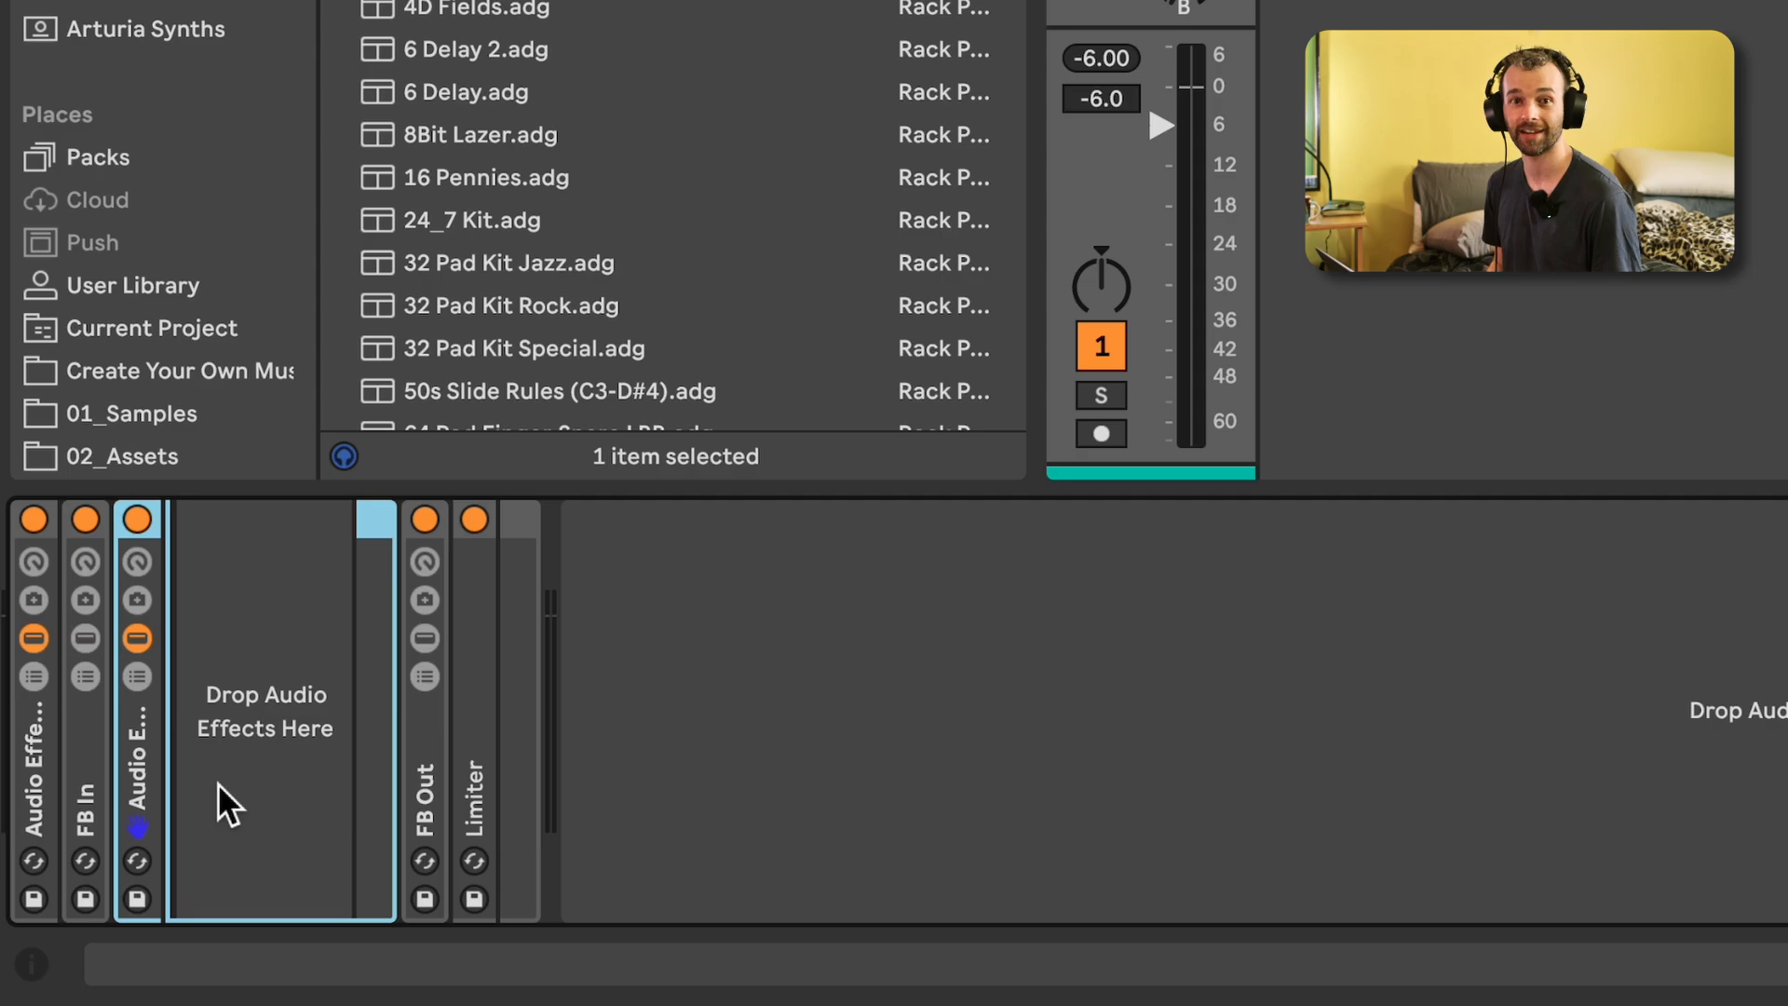
# Unfold the FB Out rack and hide its chain list and devices, keeping only the macro controls
pyautogui.click(427, 722)
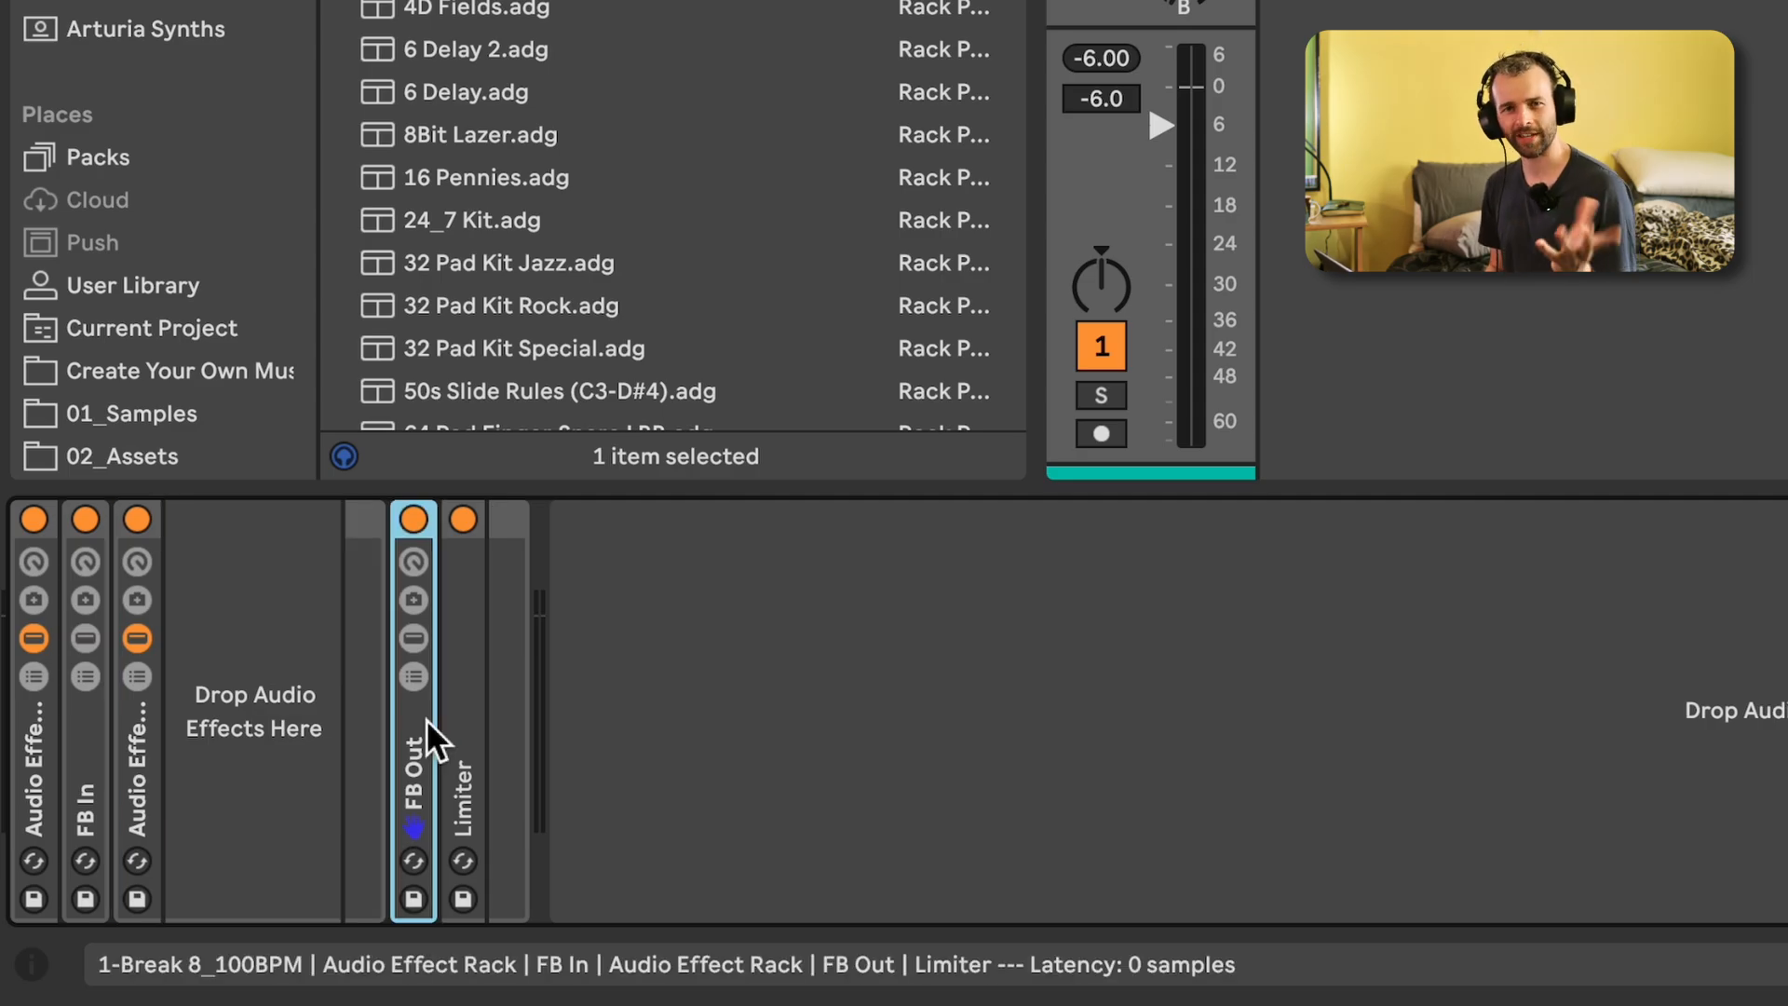
pyautogui.doubleClick(424, 809)
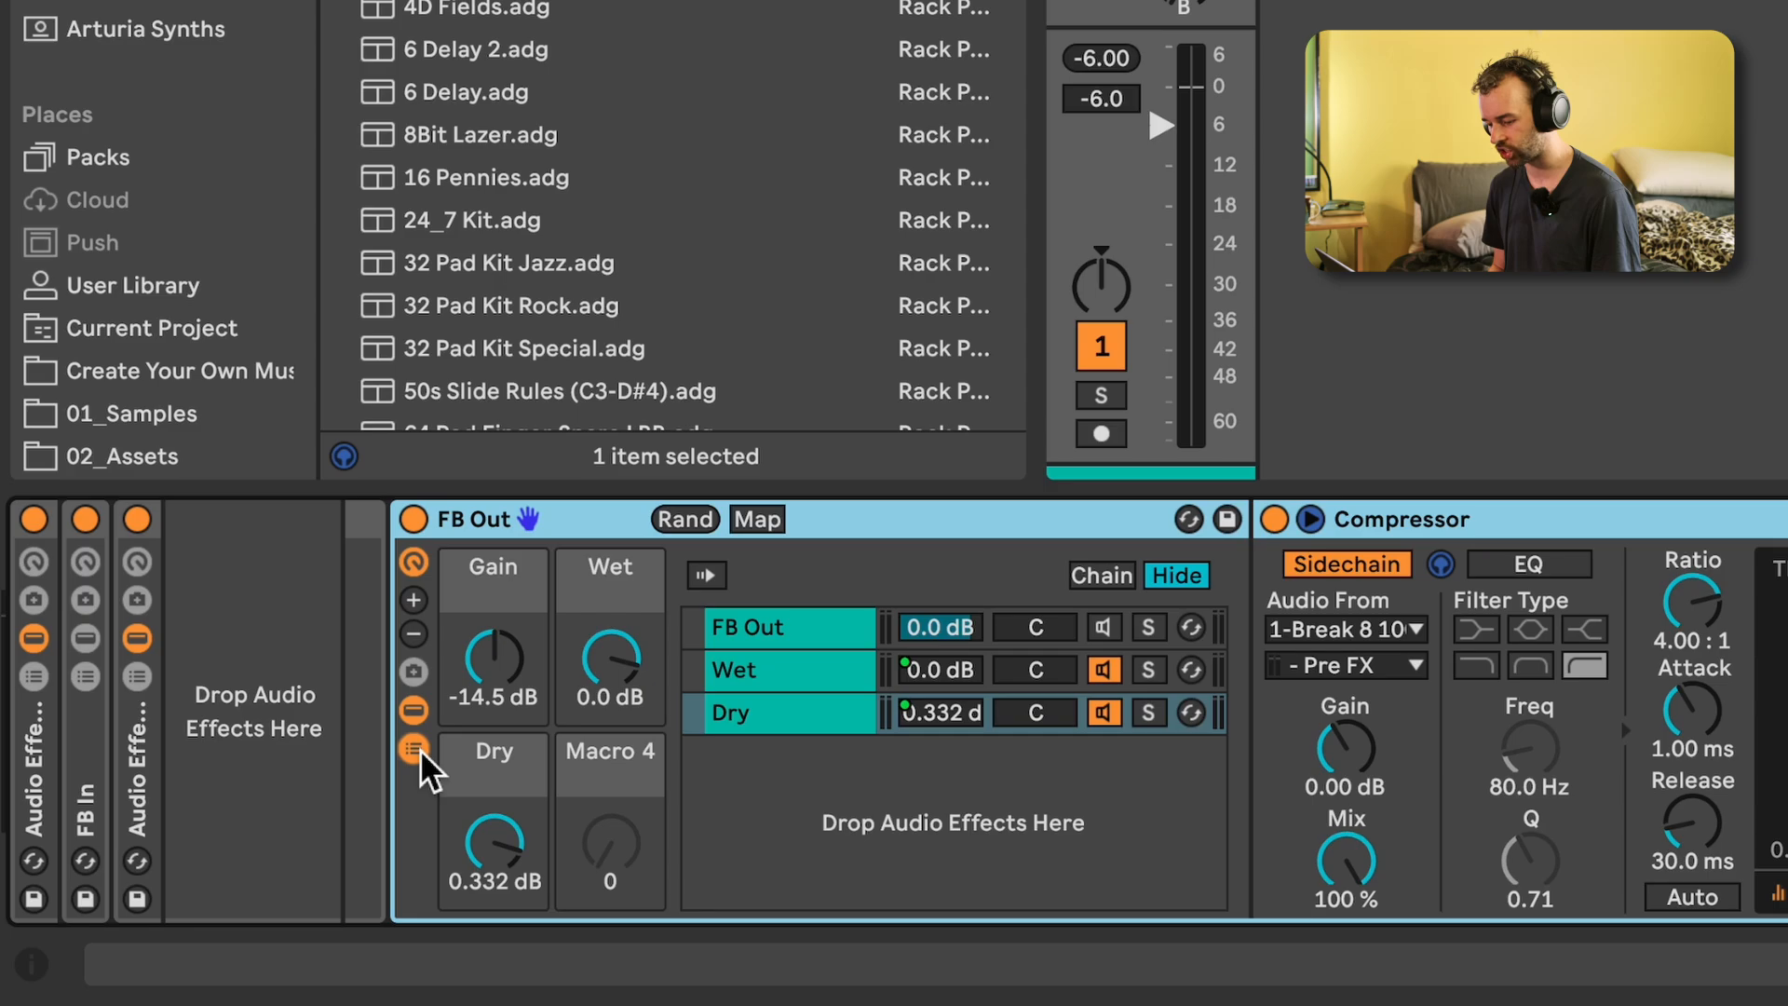
pyautogui.click(415, 750)
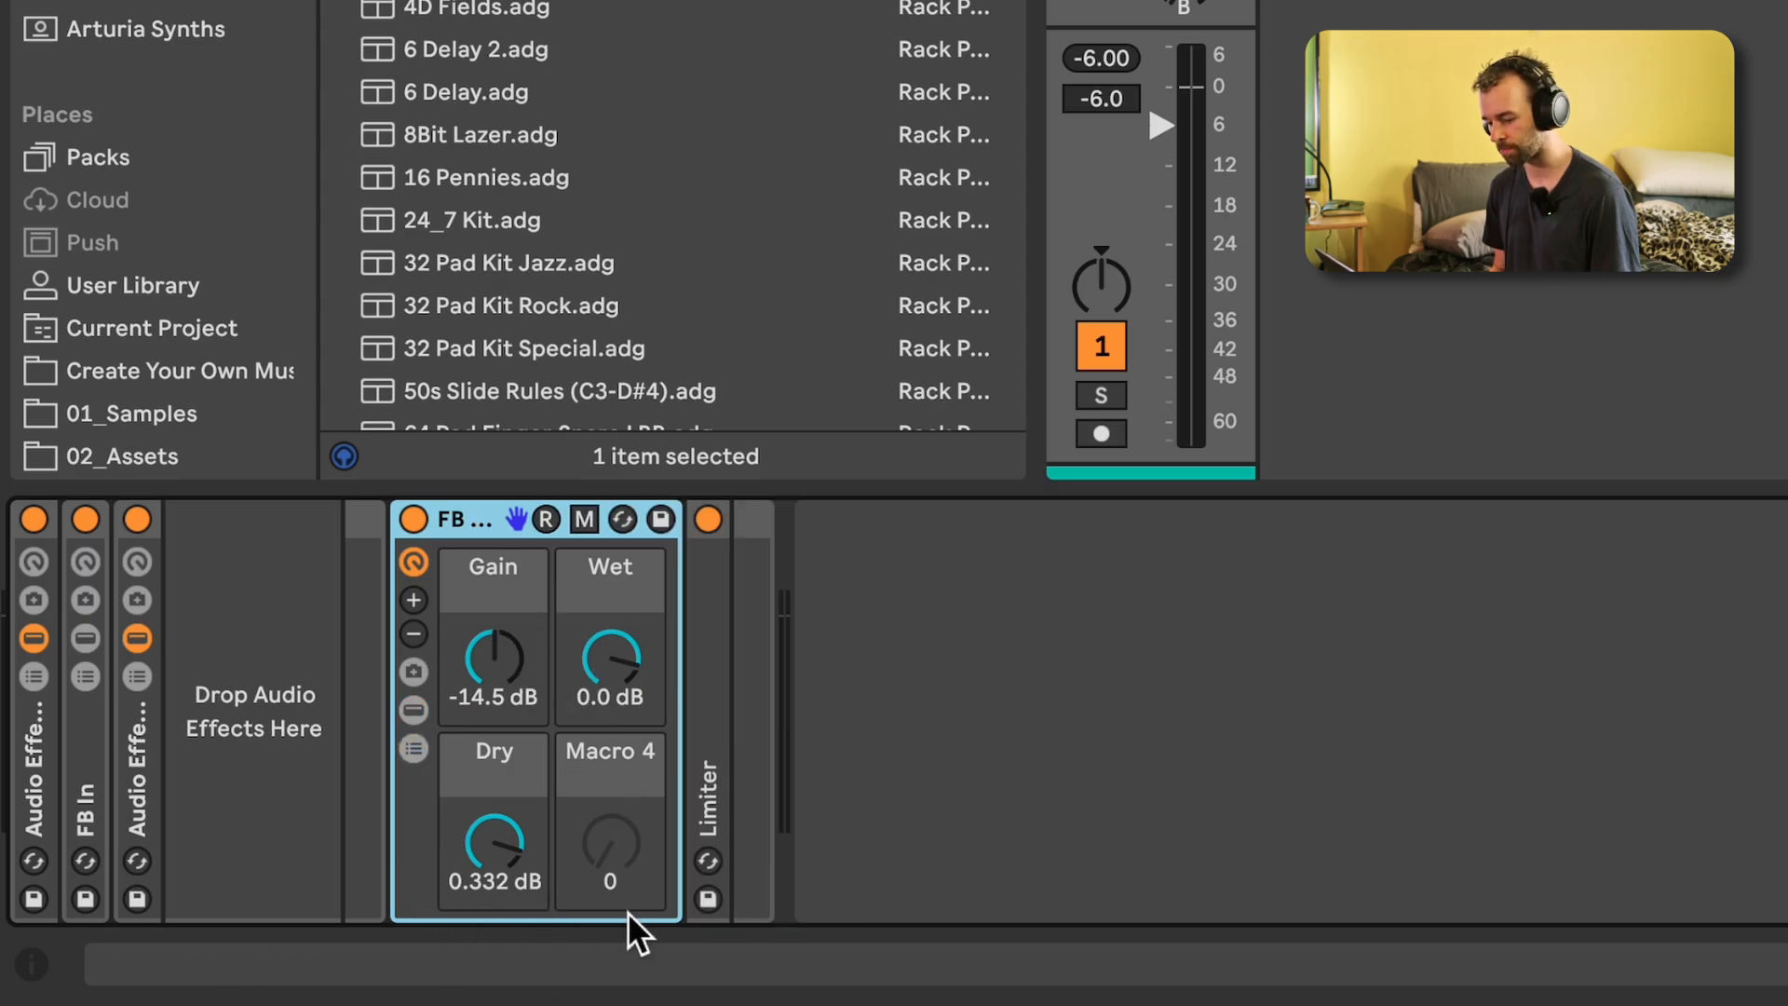
# Rename the FB Out rack's Gain macro Fdback Level and turn it down to -∞ dB
pyautogui.click(517, 680)
pyautogui.hotkey('ctrl', 'r')
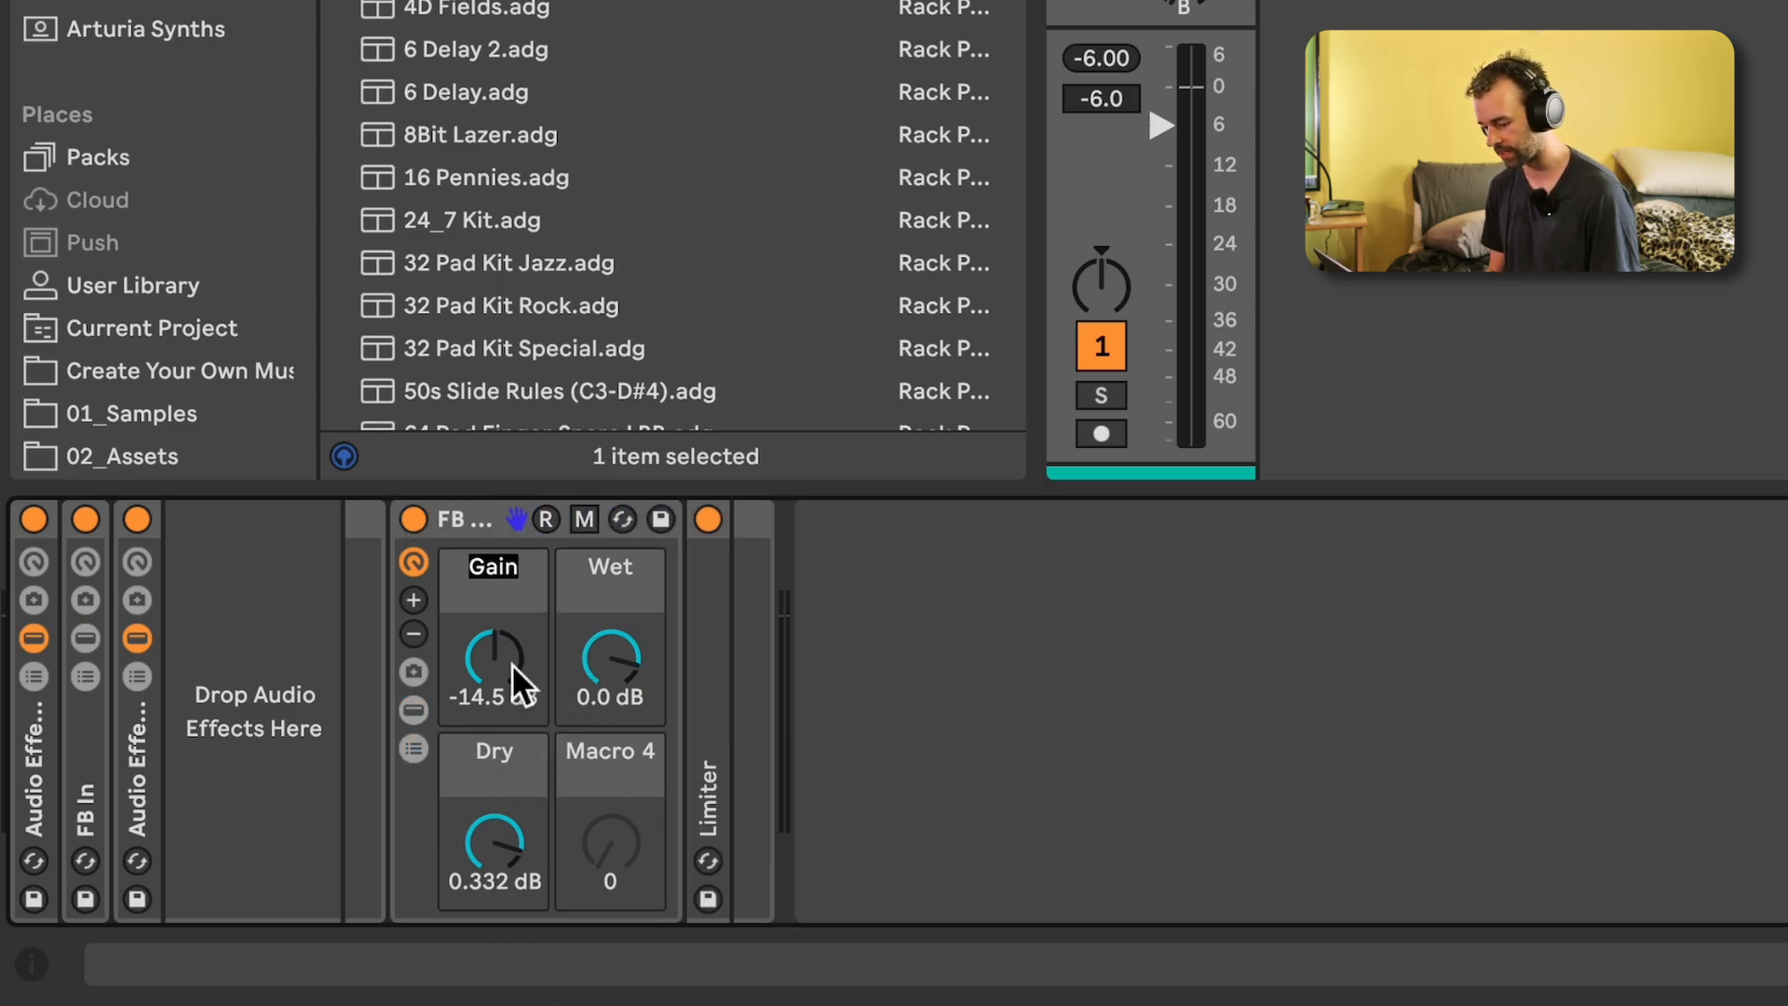
pyautogui.write('Fdback Level')
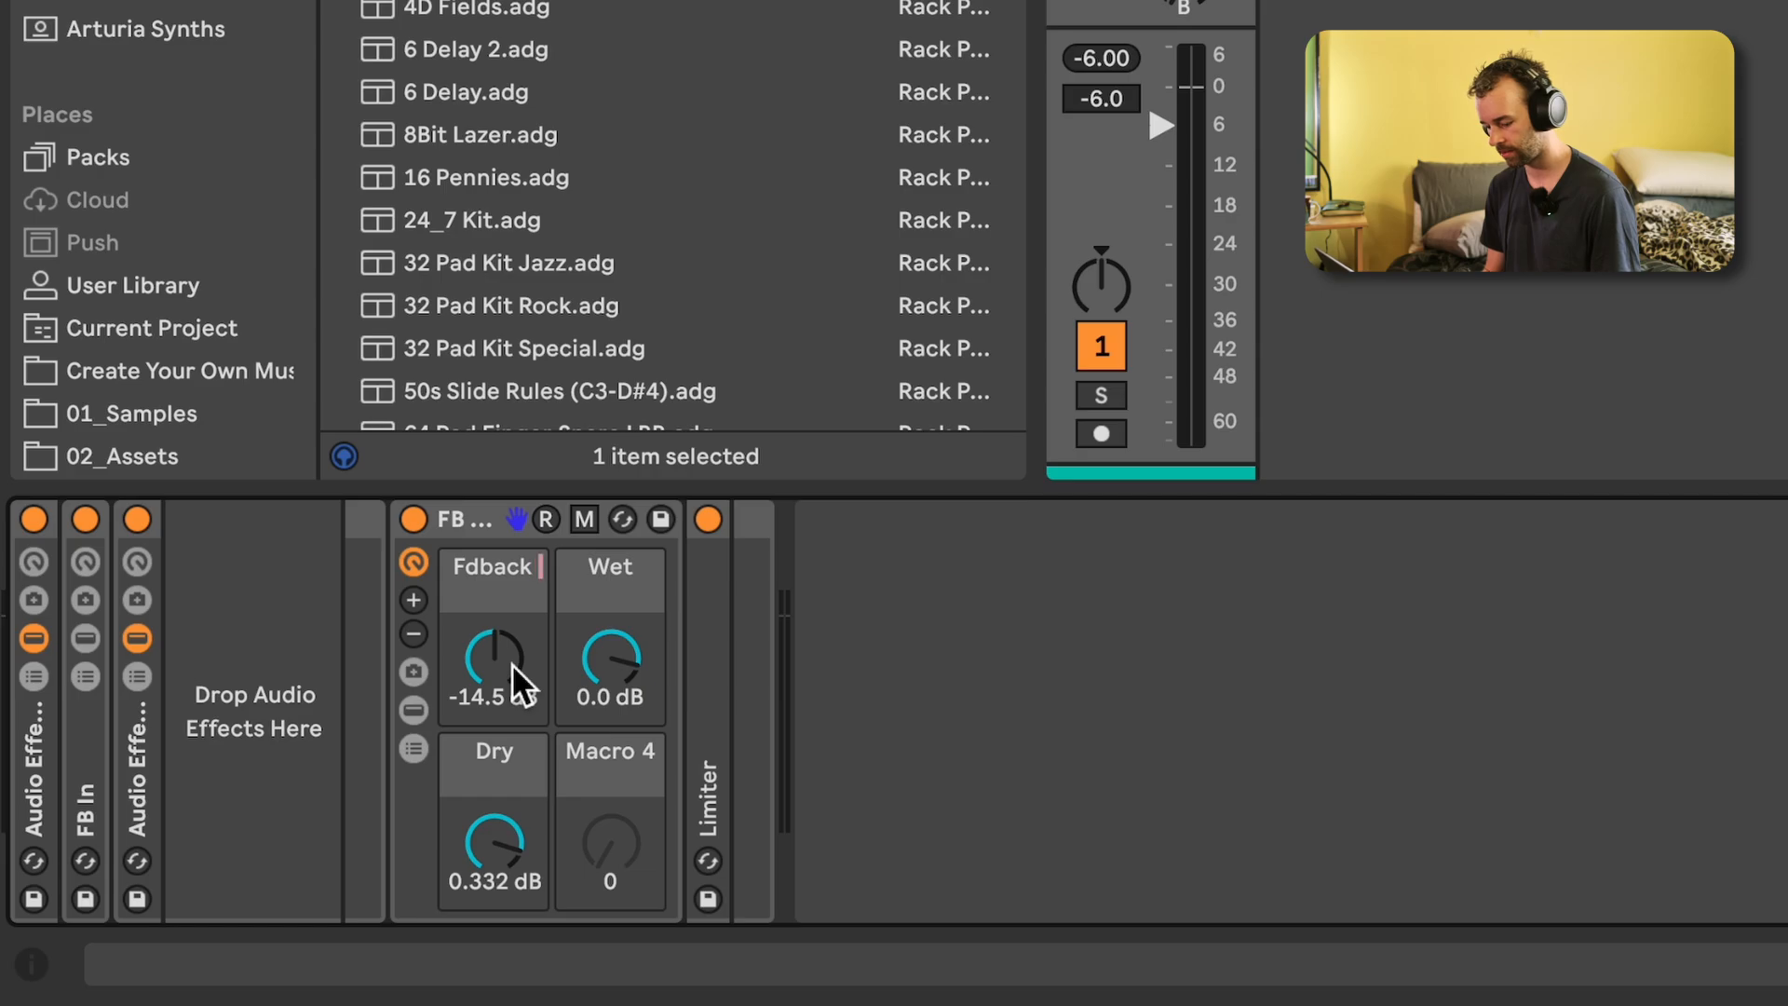
pyautogui.press('Return')
pyautogui.moveTo(517, 680); pyautogui.dragTo(519, 681)
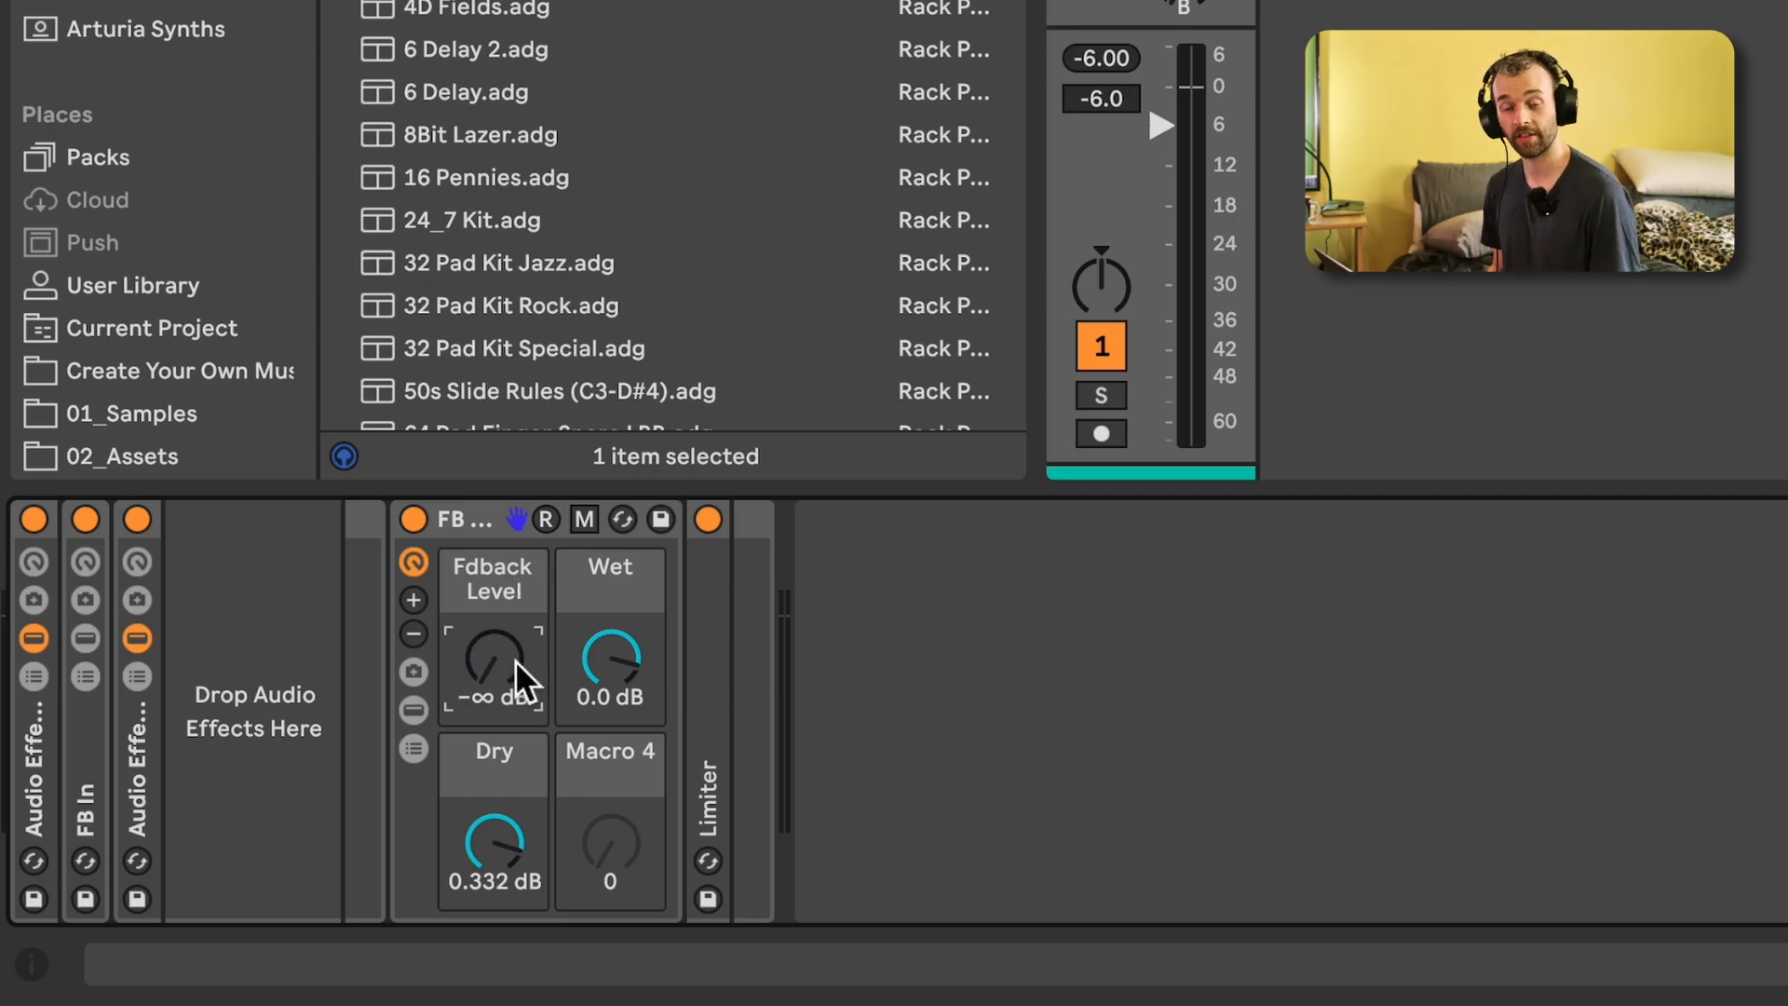
# Add a Delay to the empty rack before FB Out, with Dry/Wet at 100 % and Feedback at 0.0 %
pyautogui.press('super+f')
pyautogui.write('delay')
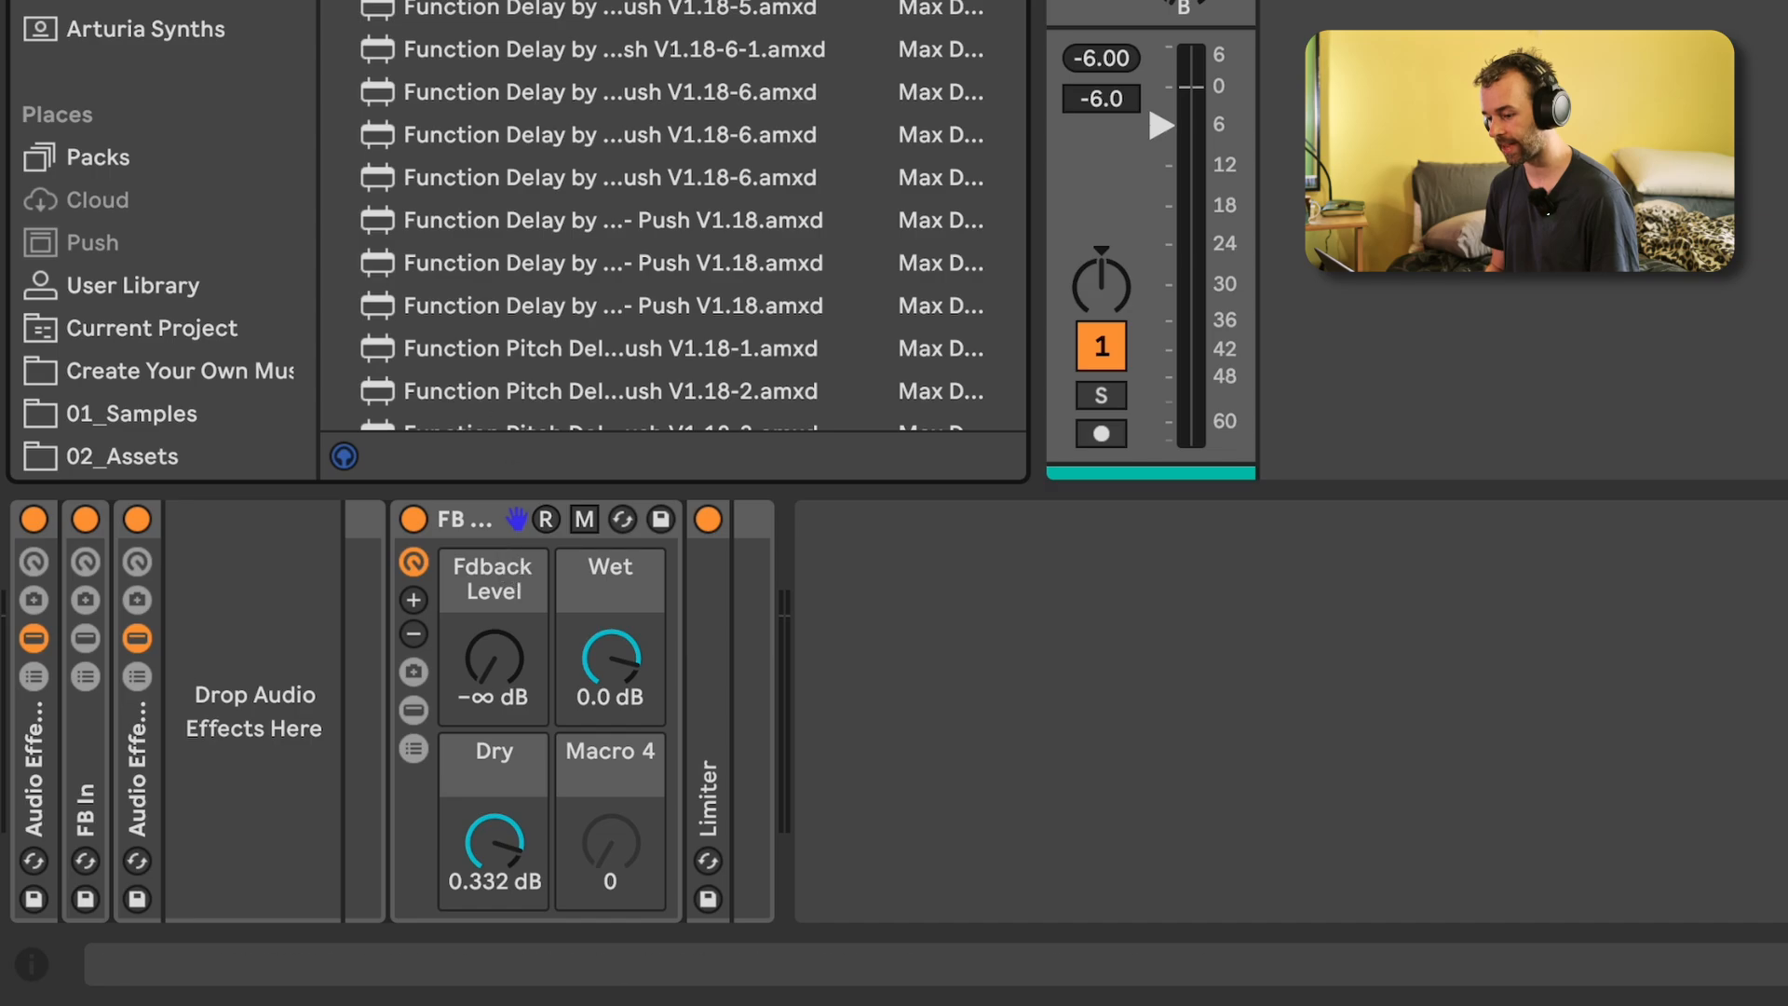
pyautogui.moveTo(360, 180); pyautogui.dragTo(279, 762)
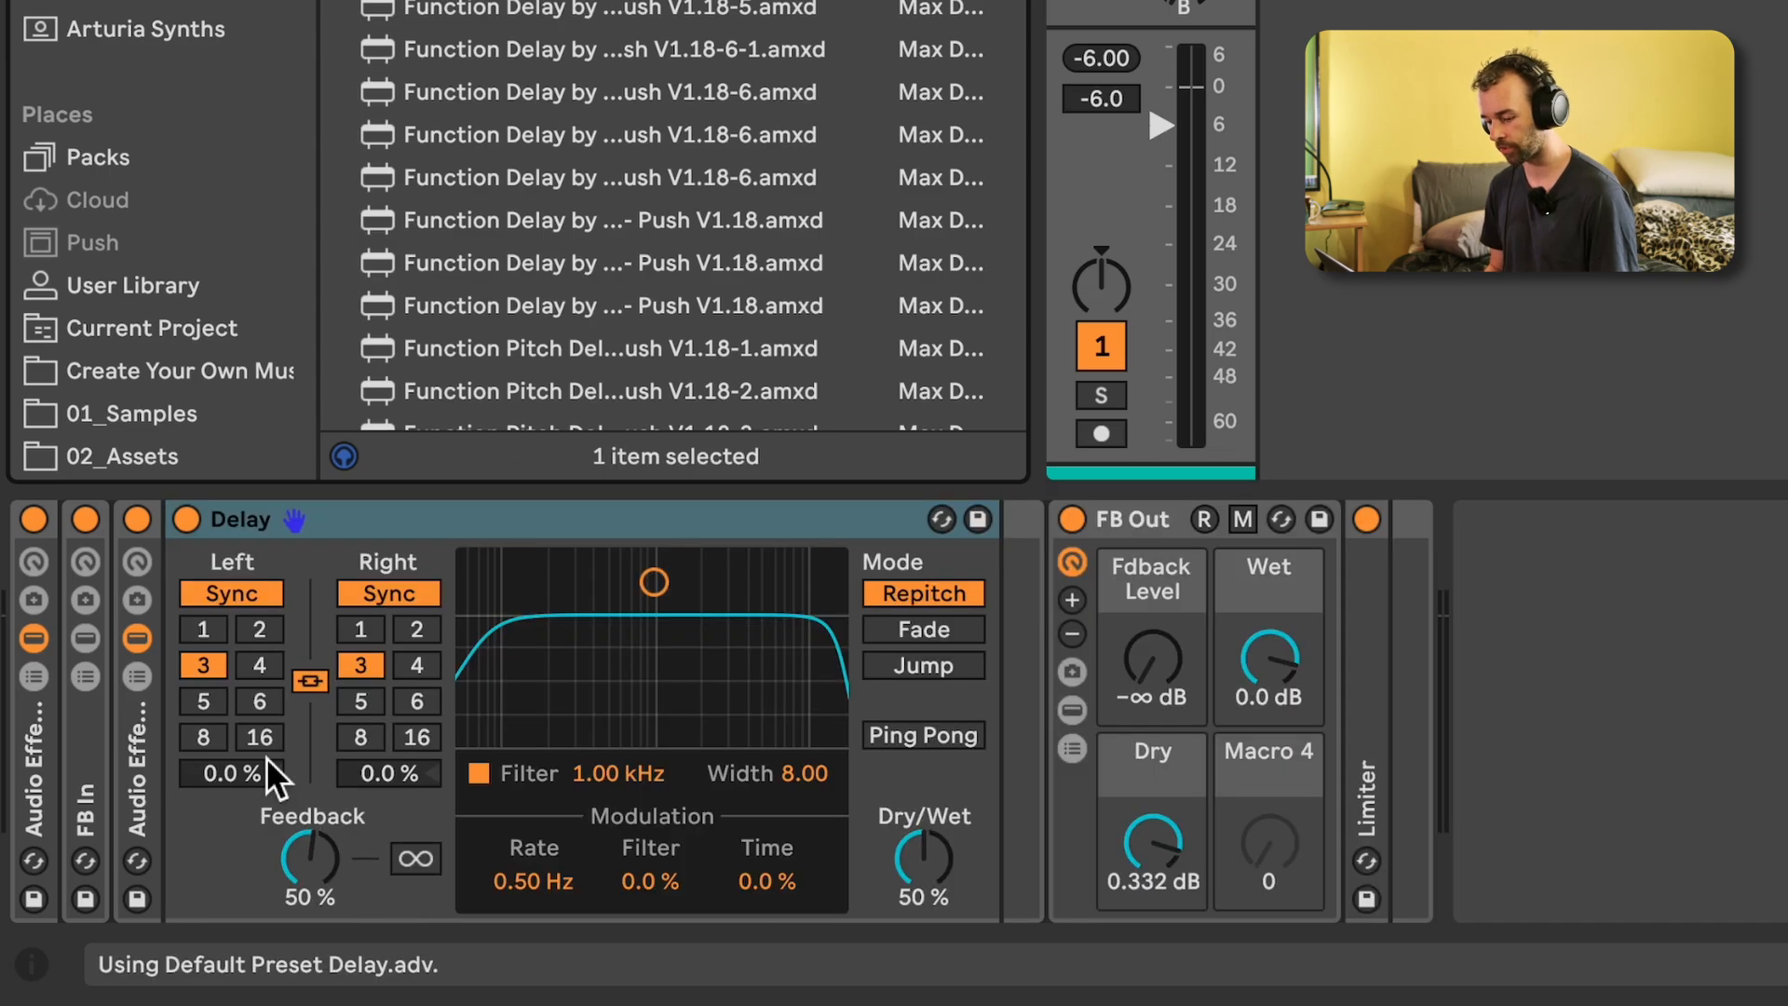
pyautogui.moveTo(918, 882); pyautogui.dragTo(918, 815)
pyautogui.moveTo(307, 862); pyautogui.dragTo(308, 931)
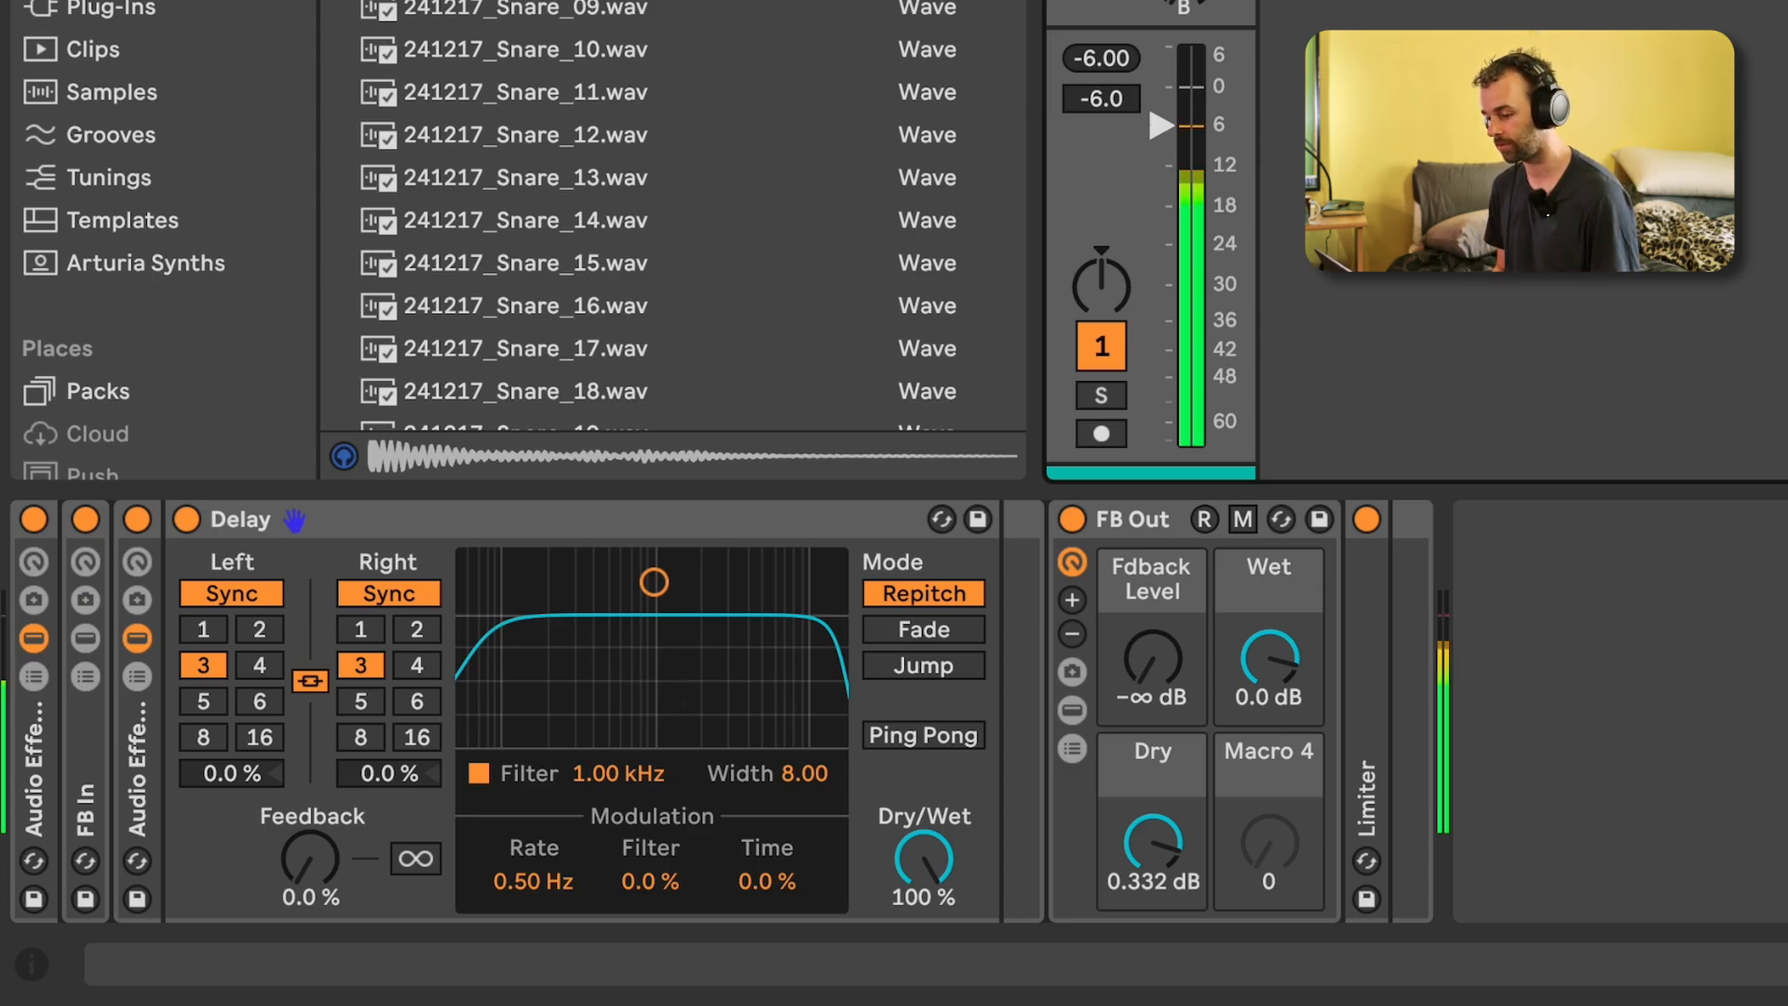
# Raise the Fdback Level macro to -11.8 dB and on to -3.30 dB, auditioning the break at each level
pyautogui.moveTo(1142, 685); pyautogui.dragTo(1142, 624)
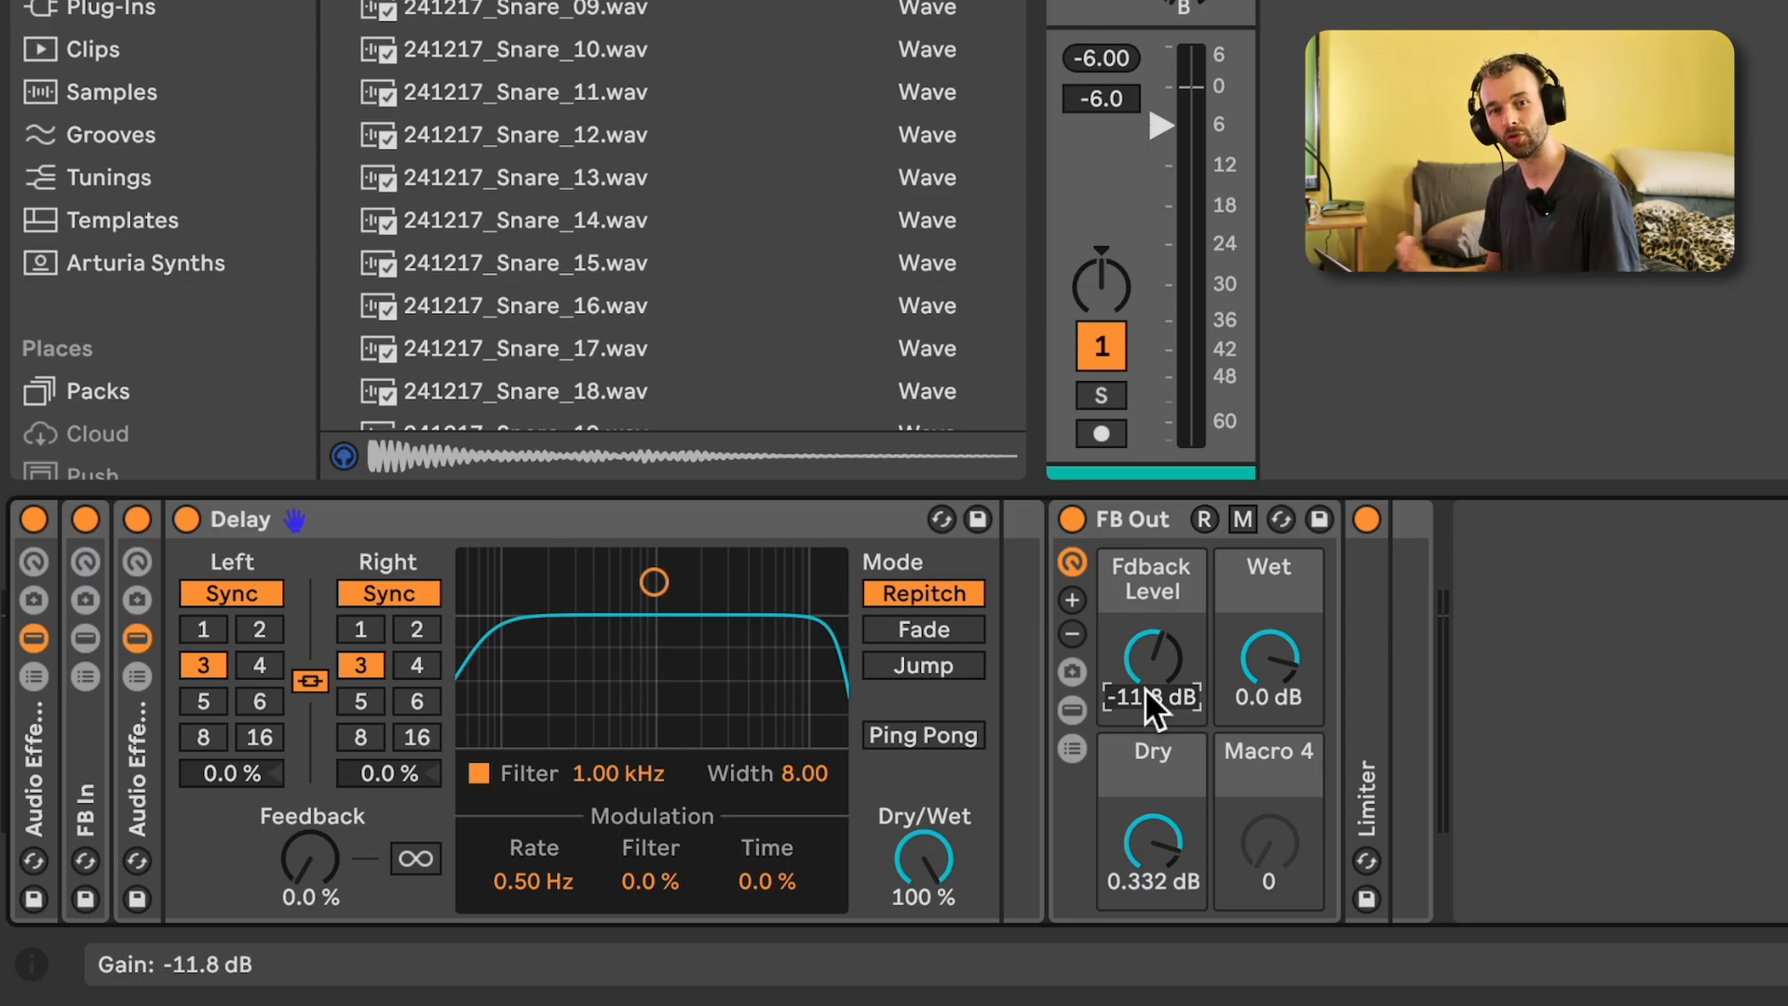
pyautogui.click(1148, 100)
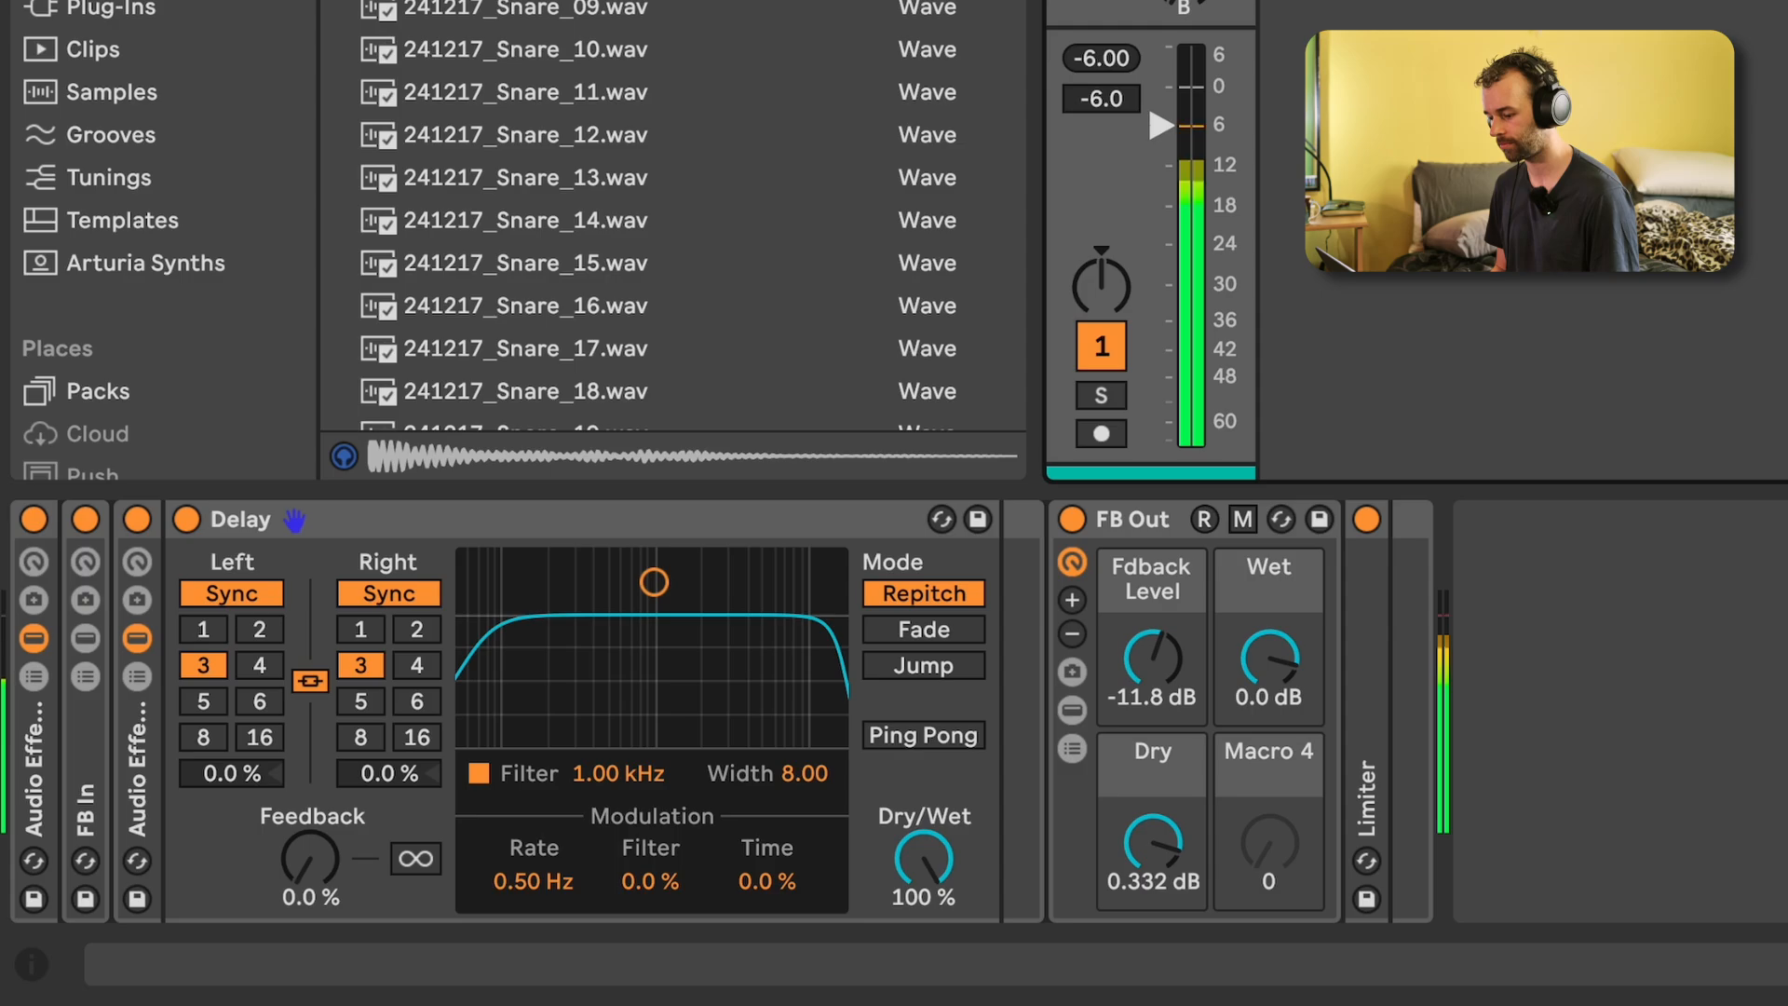
pyautogui.moveTo(1153, 658)
pyautogui.mouseDown()
pyautogui.moveTo(1153, 633)
pyautogui.moveTo(1153, 660)
pyautogui.mouseUp()
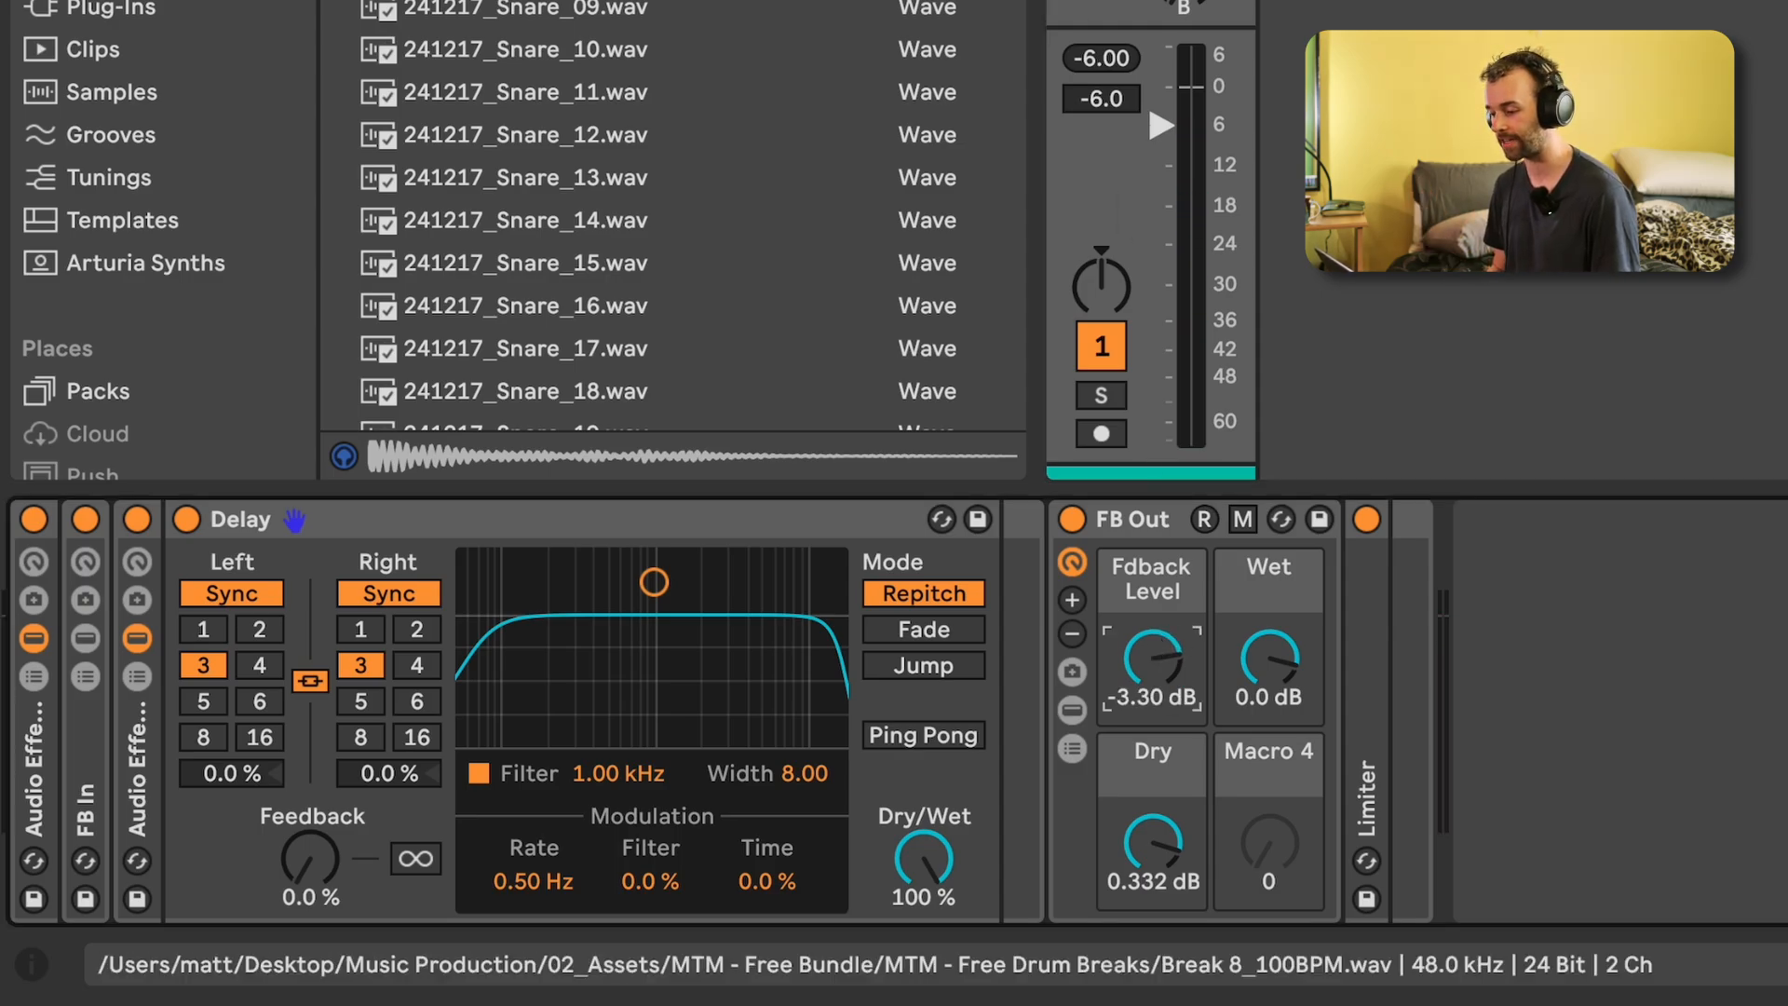
pyautogui.click(1148, 100)
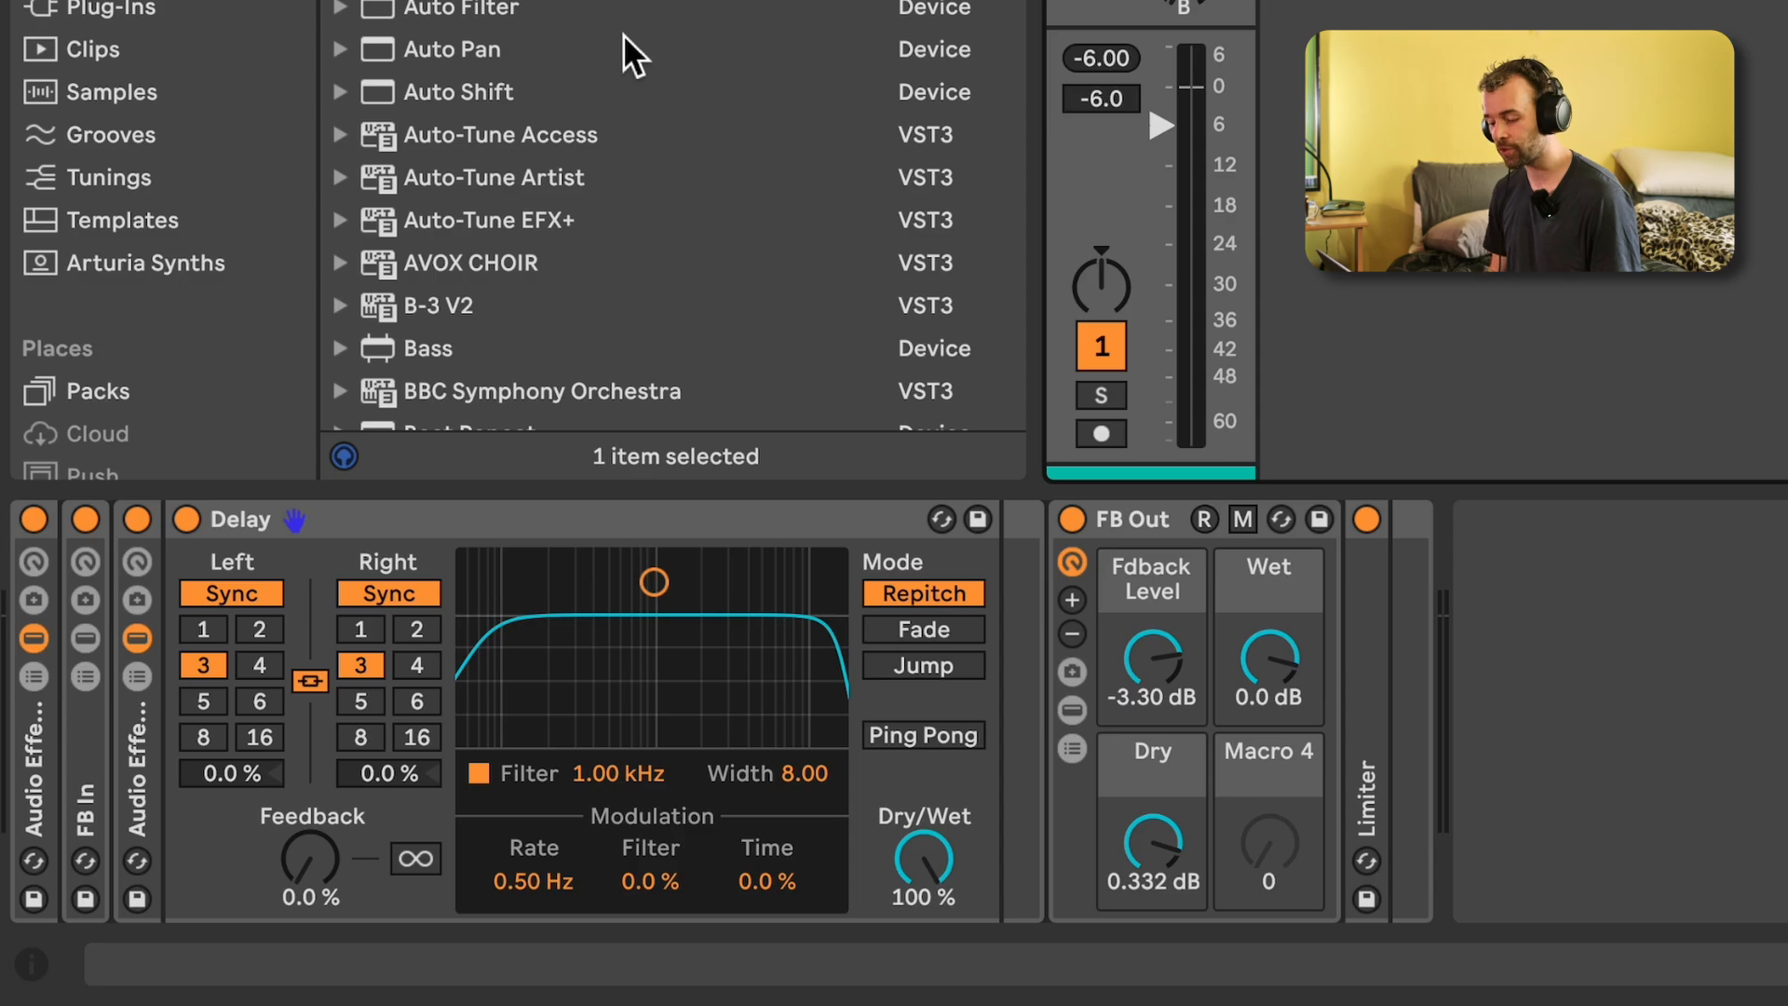
# Switch off the outer Audio Effect Rack and fold it up in the device chain
pyautogui.click(33, 519)
pyautogui.click(37, 801)
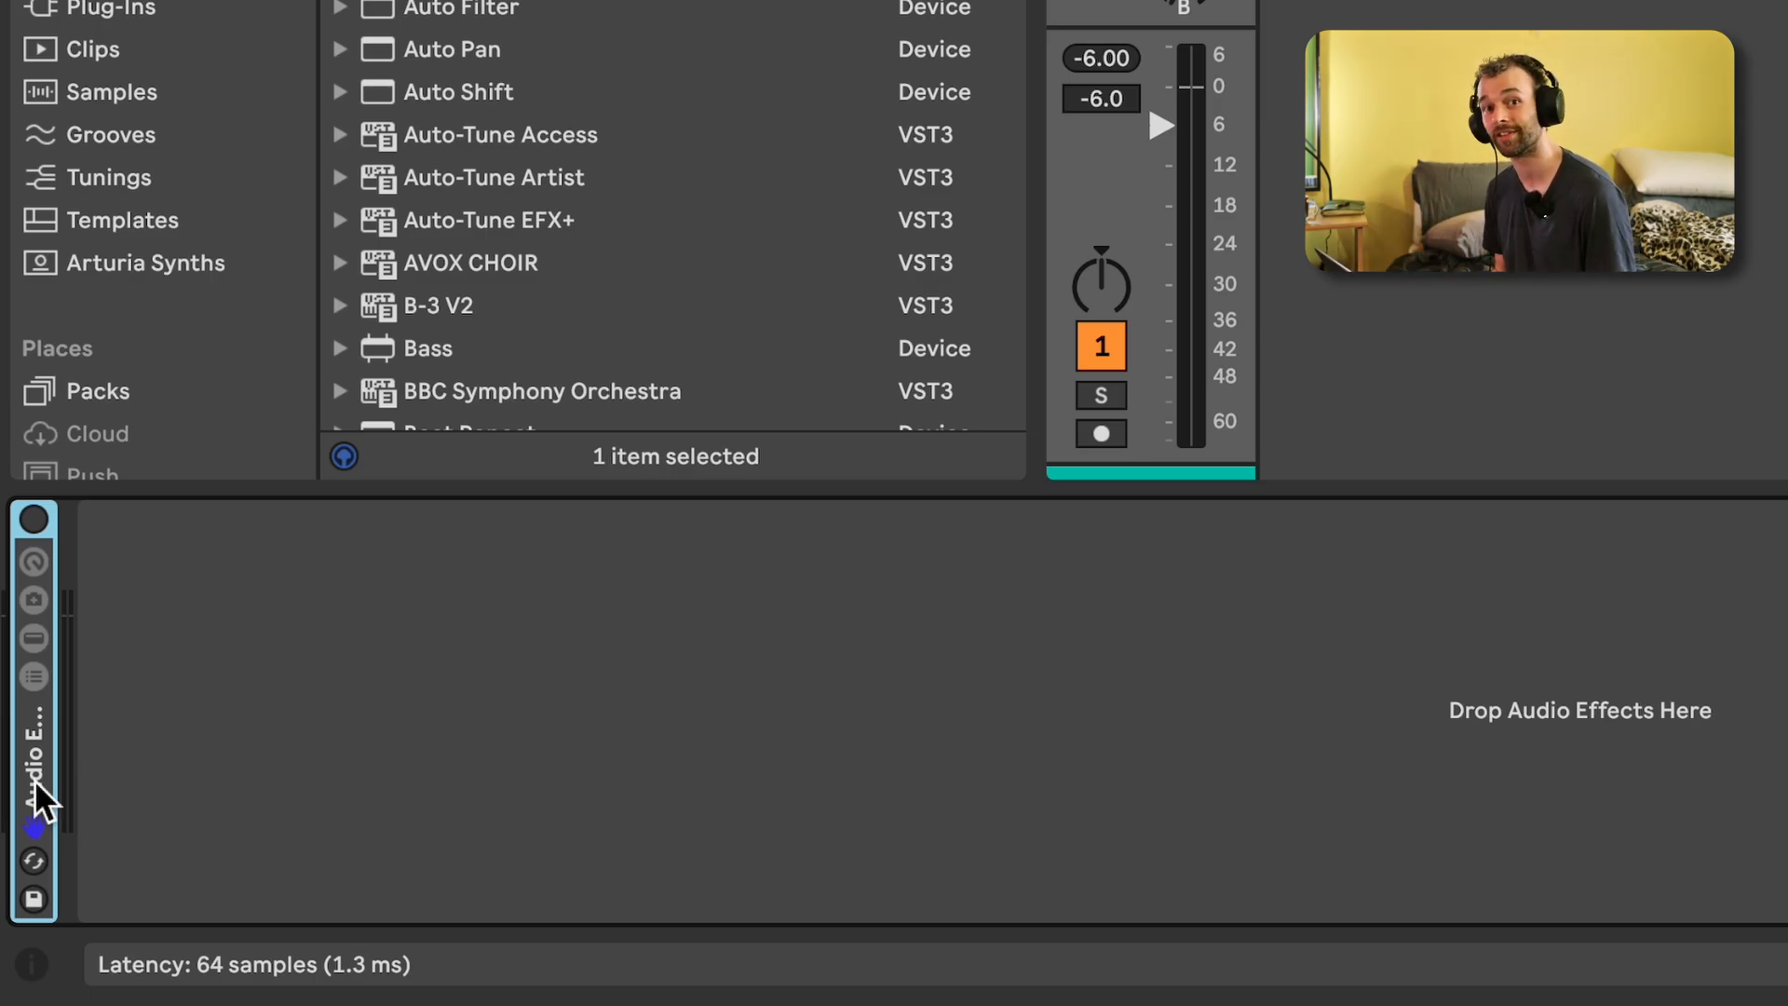
pyautogui.hotkey('ctrl', 'z')
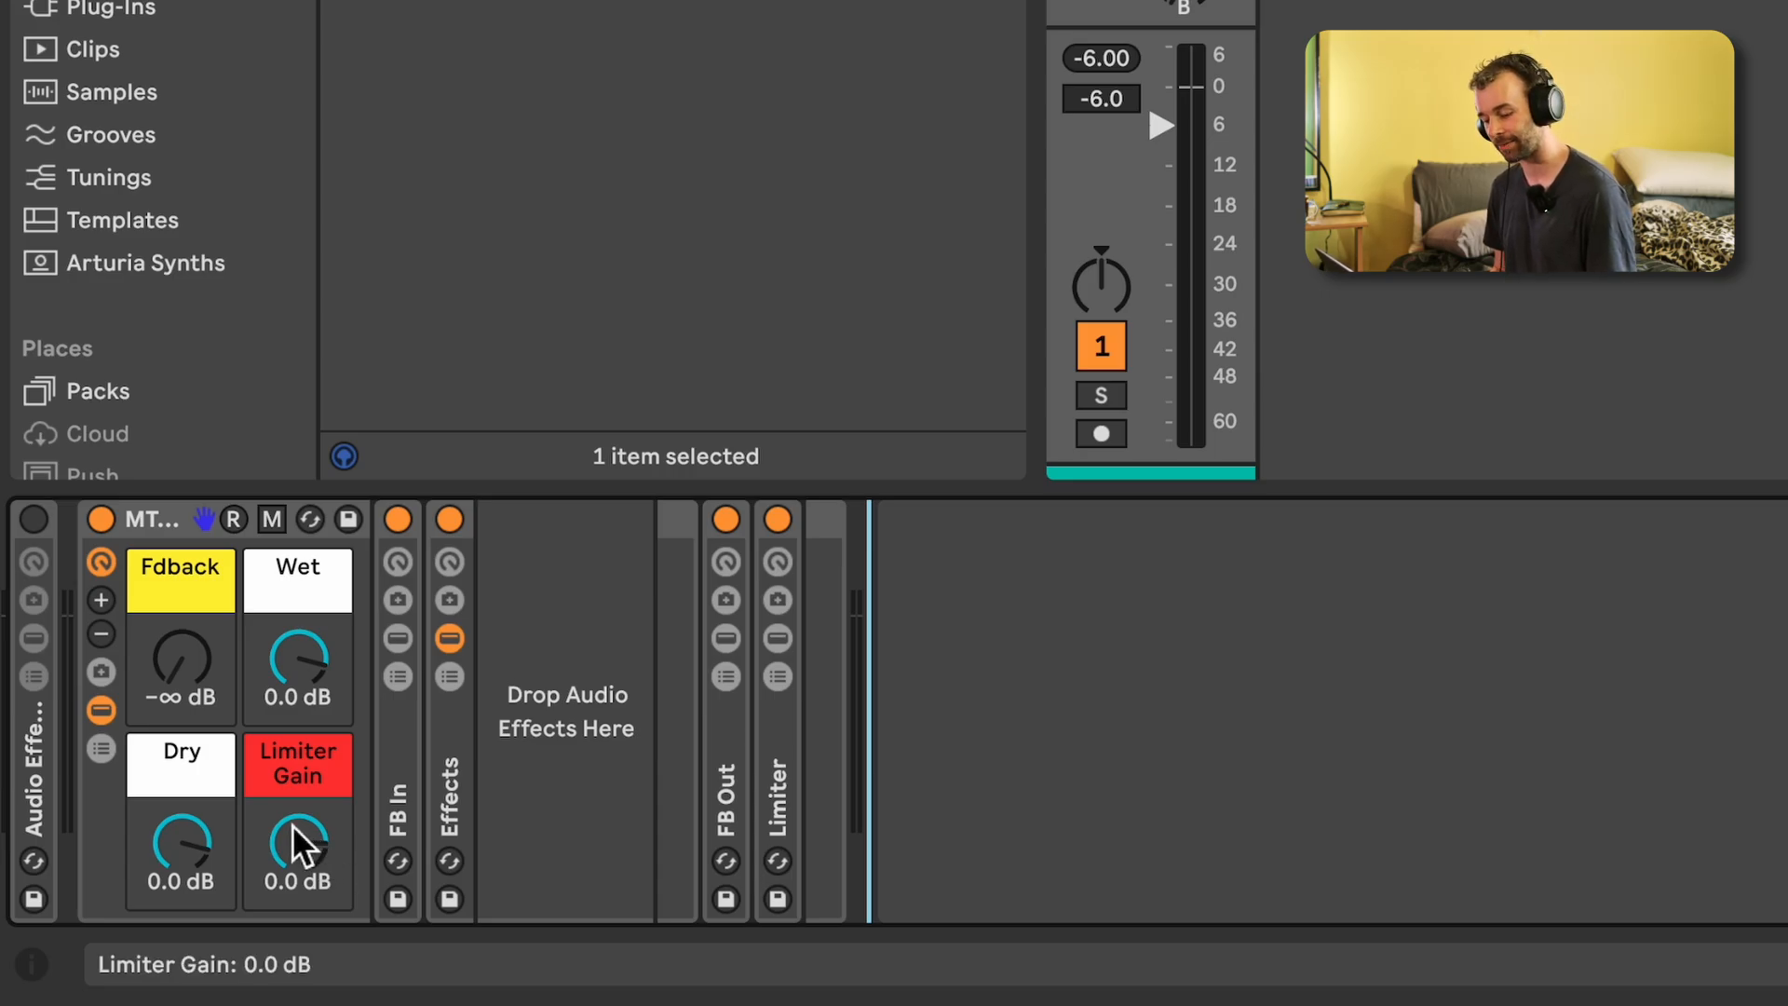
# Add a Delay to the feedback rack's Effects slot, with Dry/Wet at 100 % and Feedback at 0.0 %
pyautogui.press('super+f')
pyautogui.write('delay')
pyautogui.moveTo(578, 219); pyautogui.dragTo(554, 596)
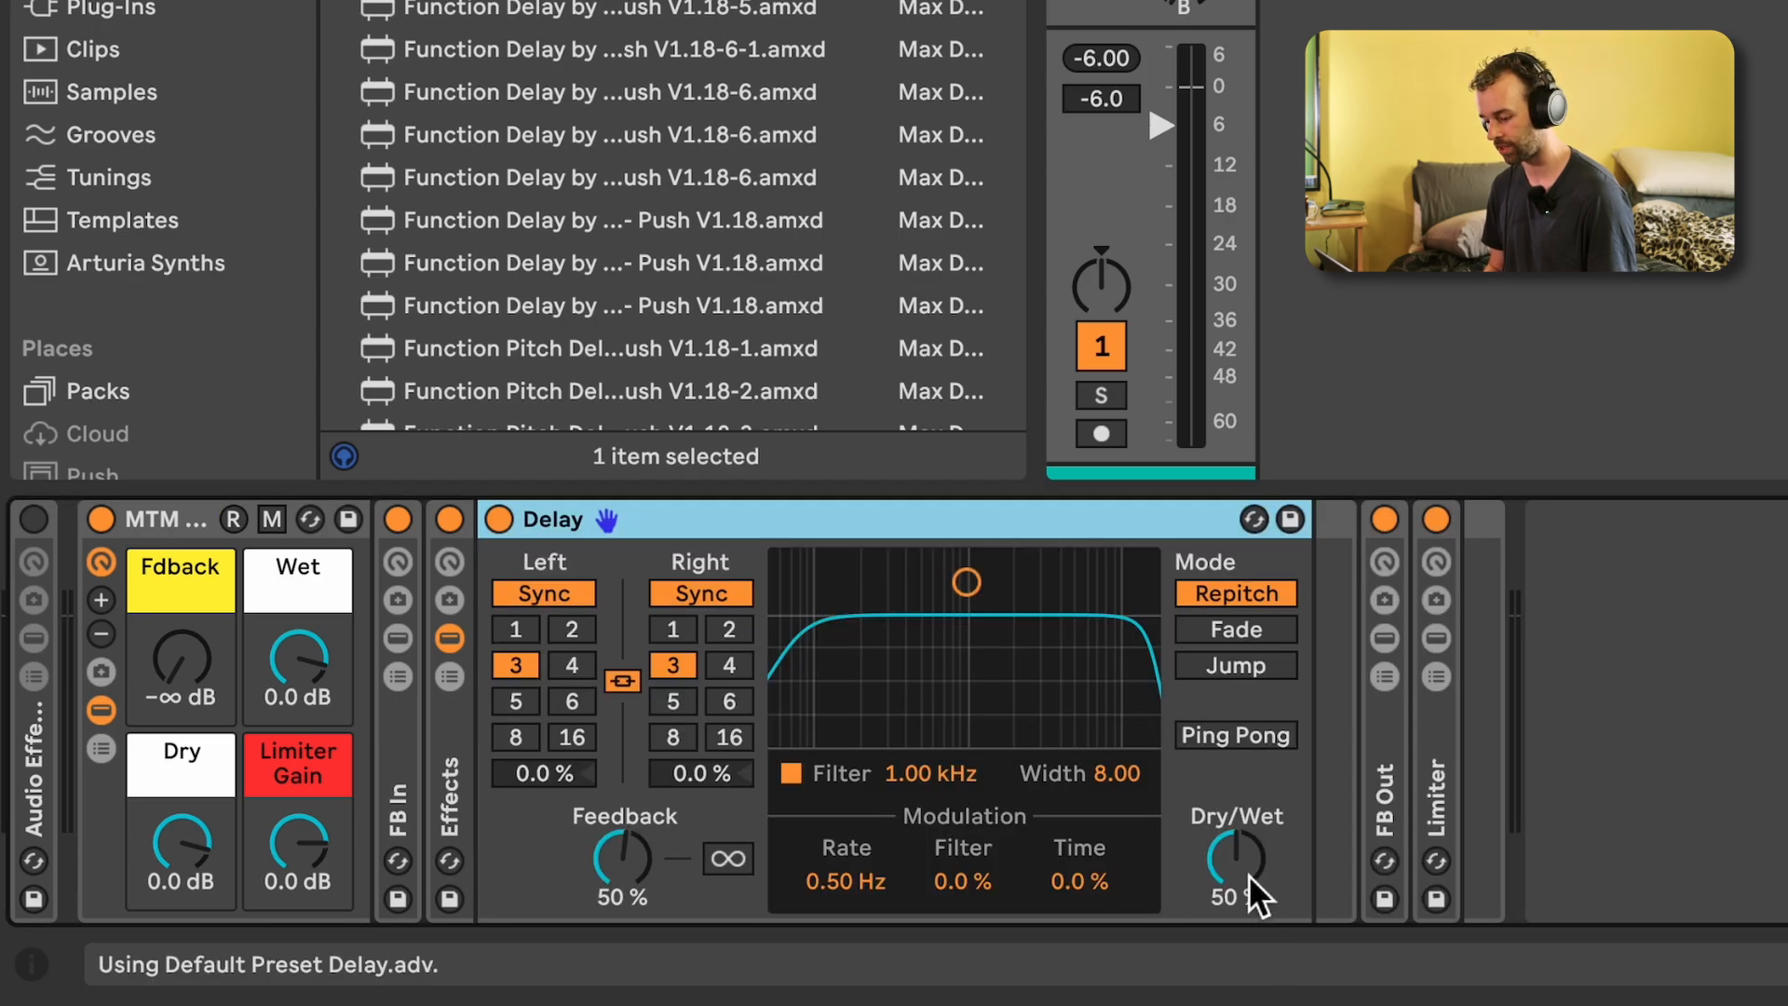
pyautogui.moveTo(1239, 895); pyautogui.dragTo(1239, 838)
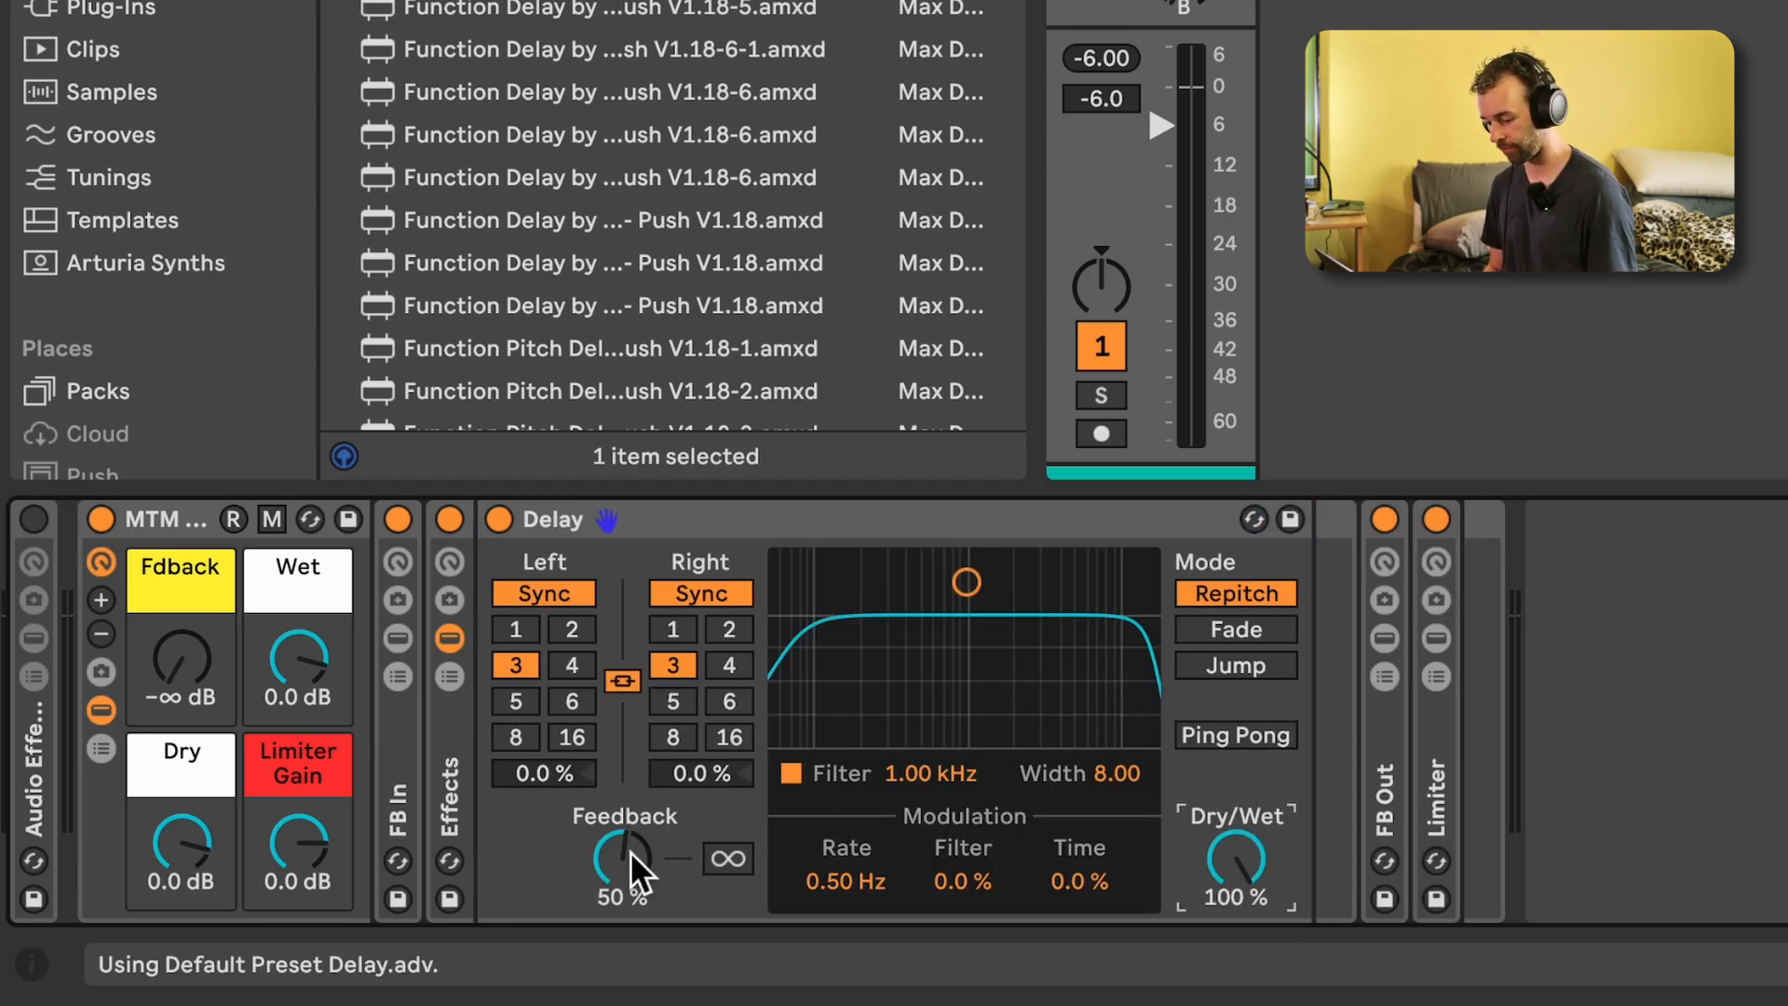
pyautogui.moveTo(636, 866); pyautogui.dragTo(636, 922)
# Audition the delay with the Fdback macro at -3.56 dB and reset the macro to -∞ dB
pyautogui.moveTo(182, 663); pyautogui.dragTo(183, 615)
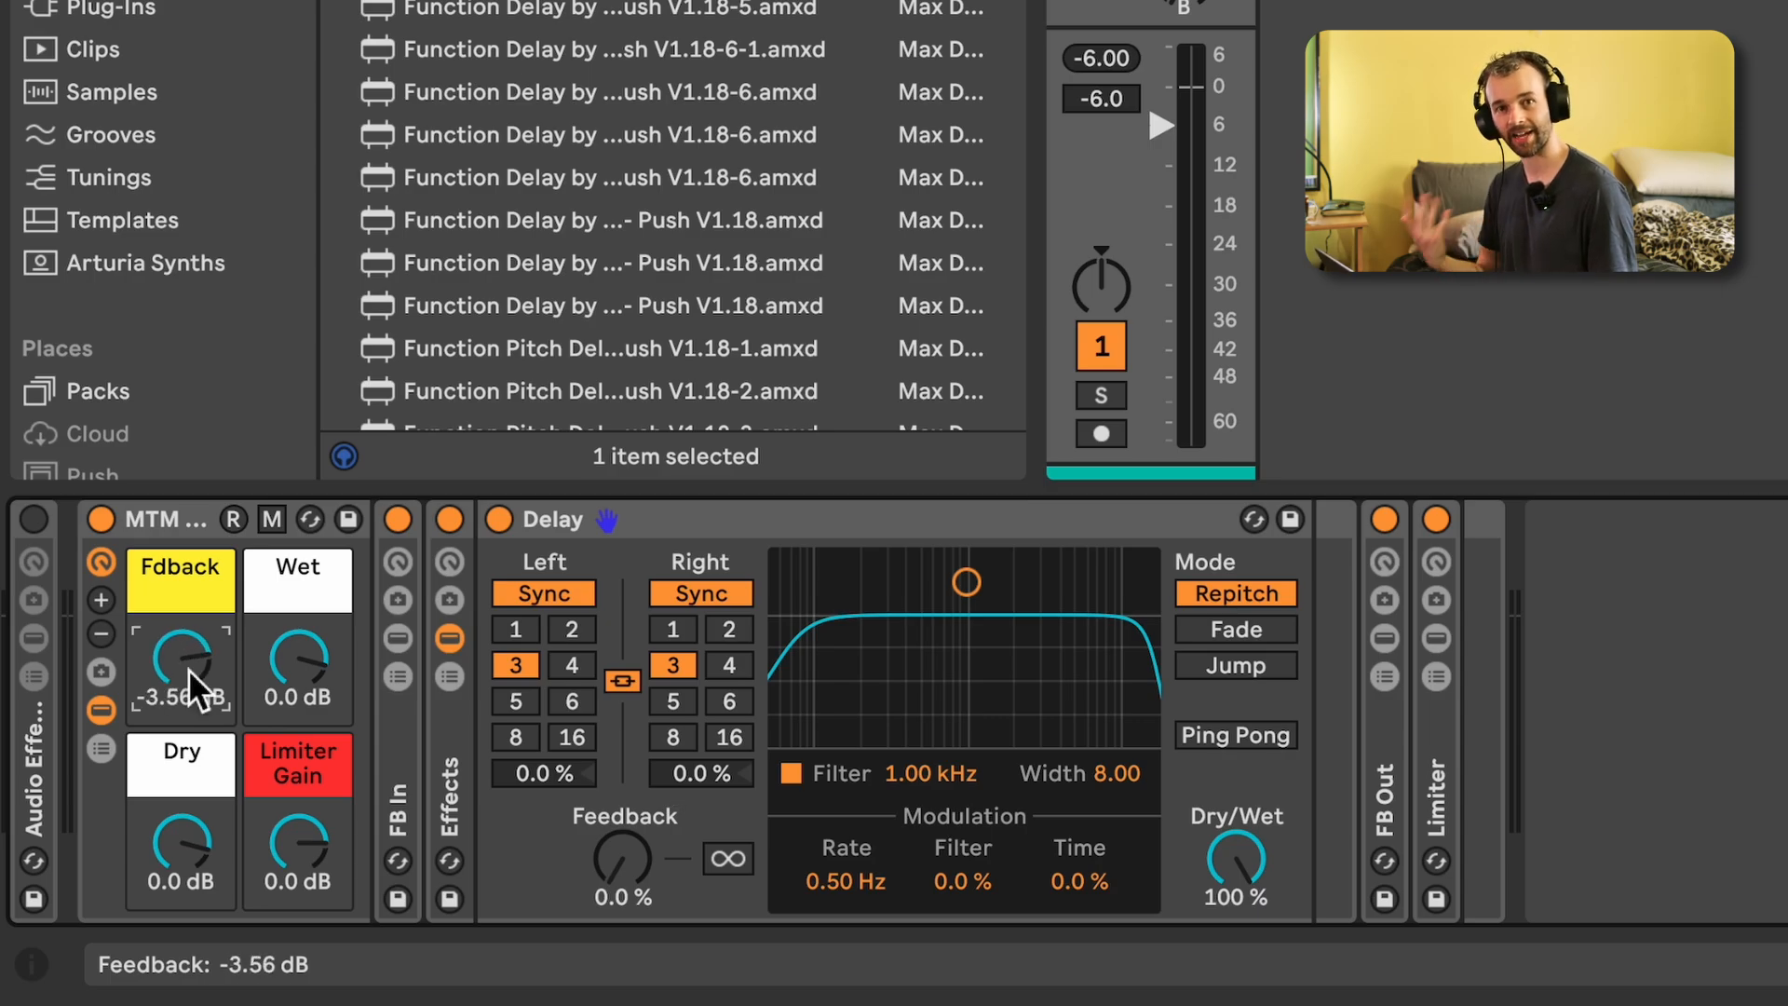
pyautogui.press('space')
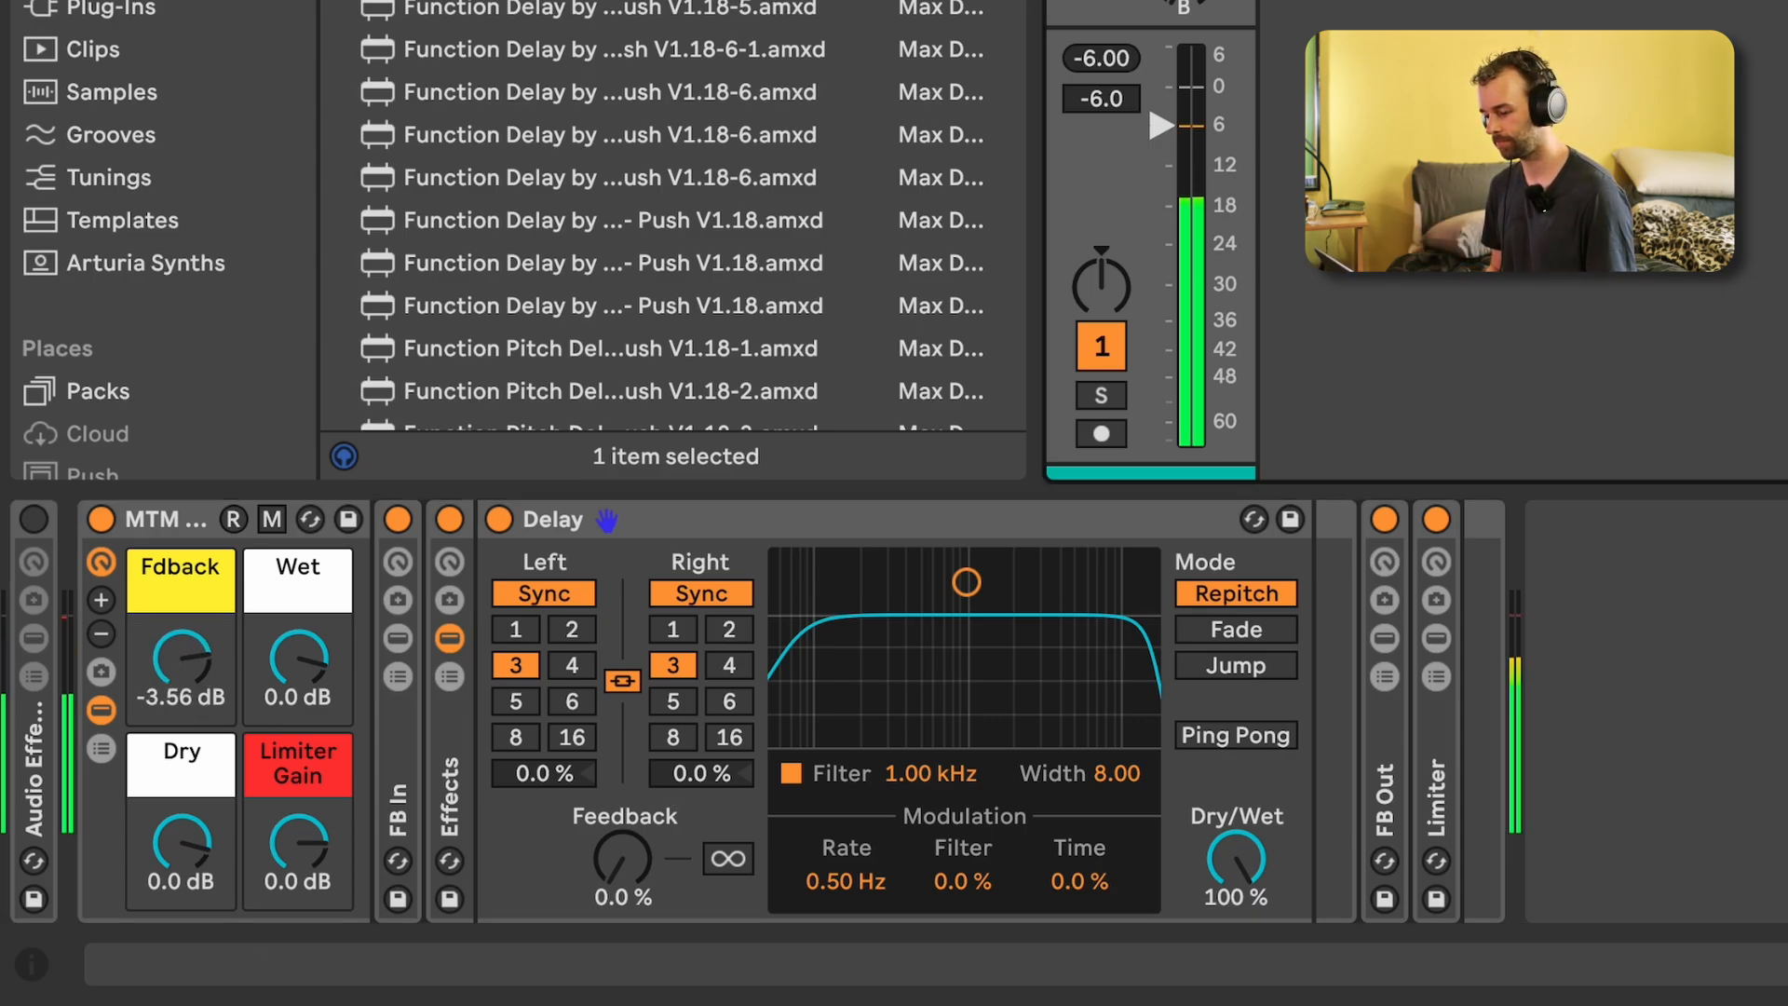
pyautogui.click(182, 661)
pyautogui.press('Delete')
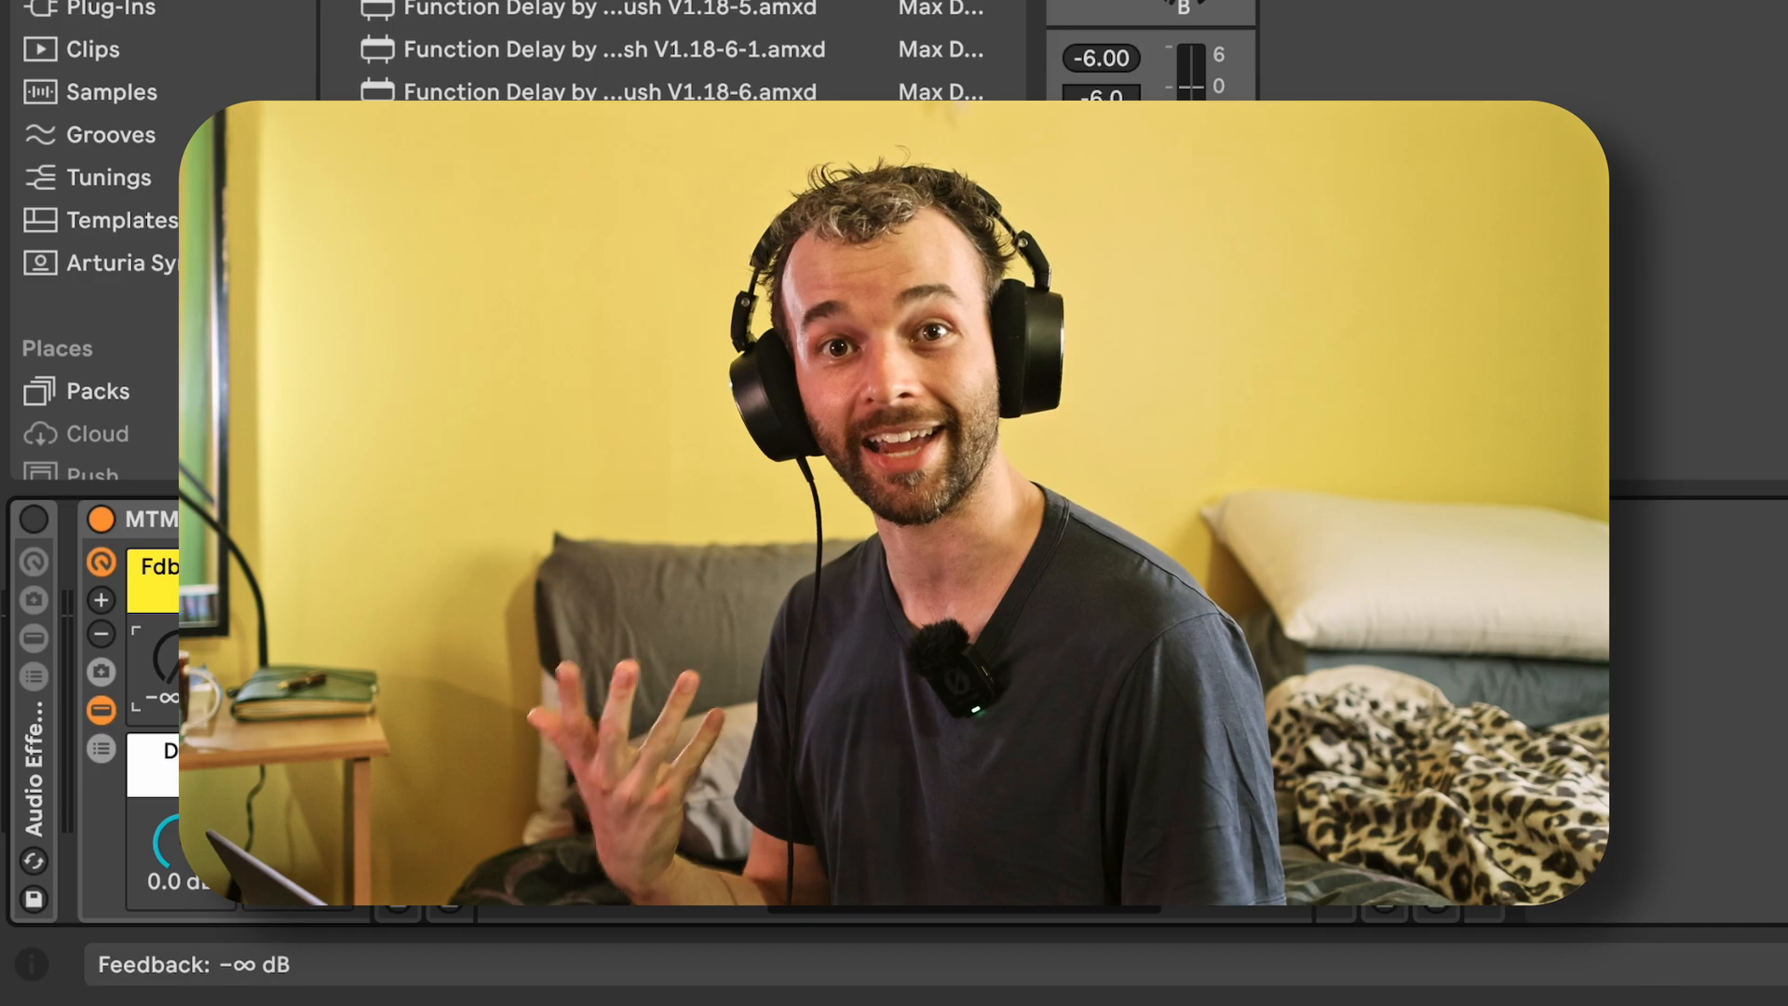
# Insert a Shifter before the Delay in the Effects slot, in Pitch mode with Coarse at 1 st
pyautogui.press('super+f')
pyautogui.write('shifter')
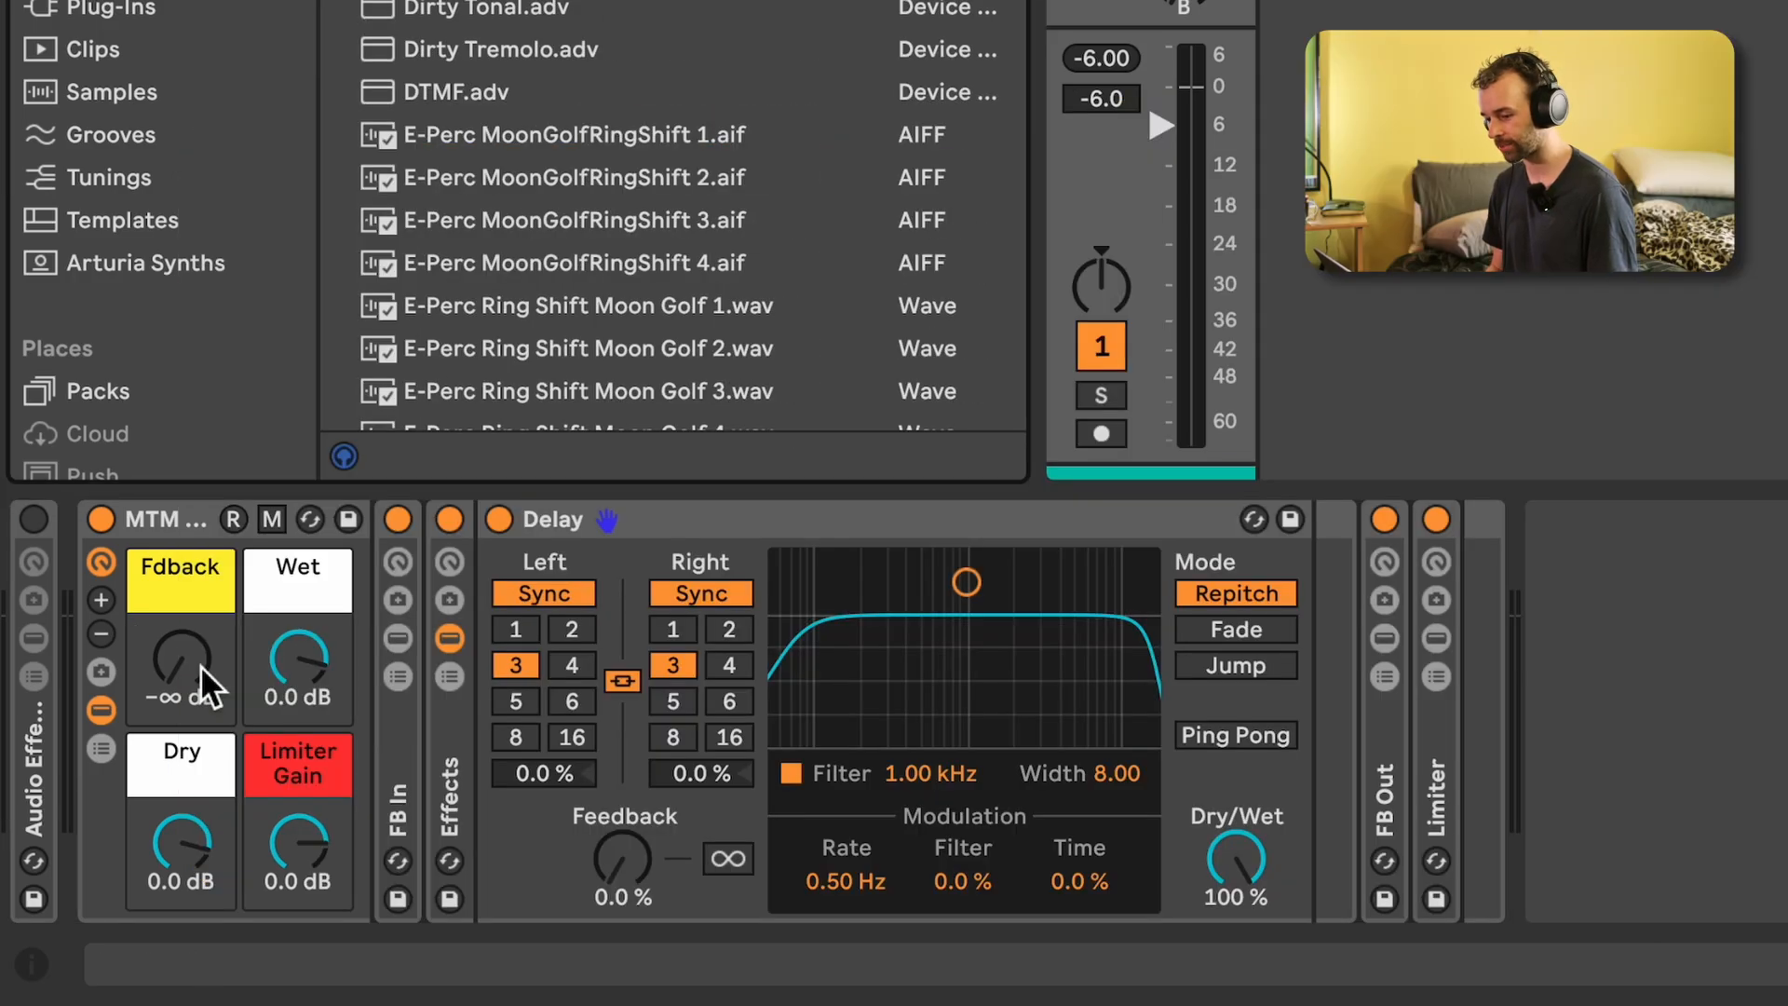
pyautogui.press('Down')
pyautogui.moveTo(466, 4); pyautogui.dragTo(503, 674)
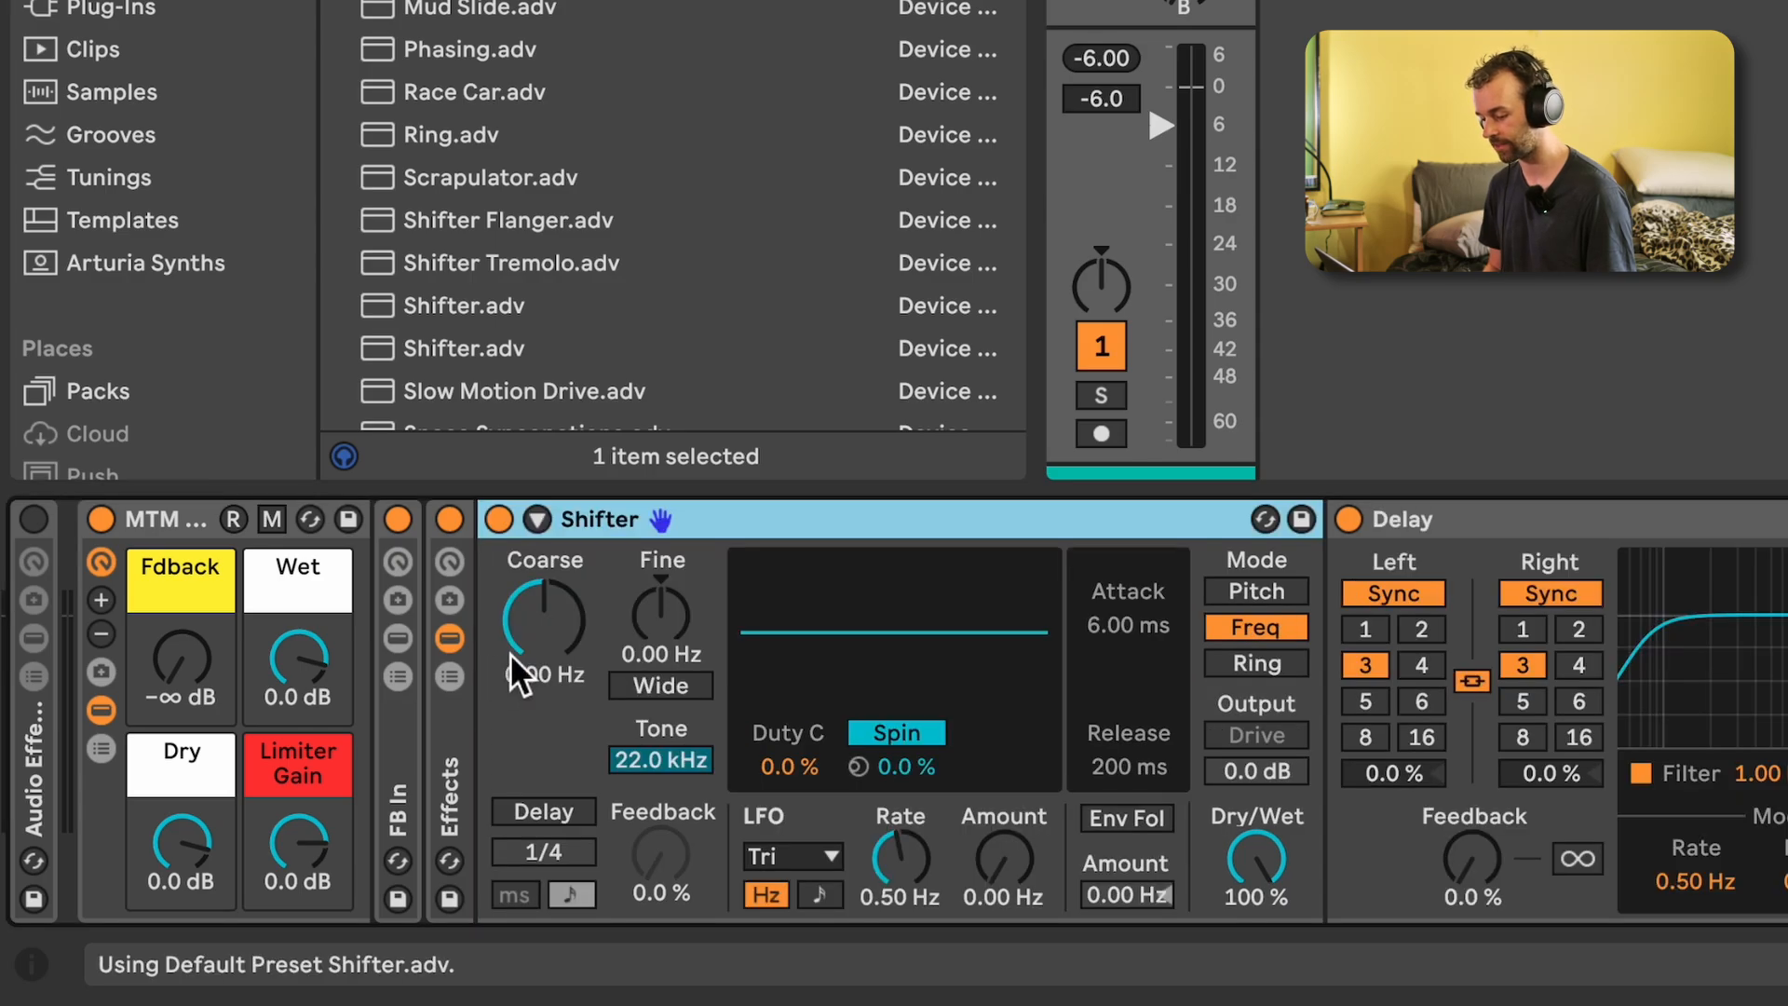
pyautogui.click(1253, 594)
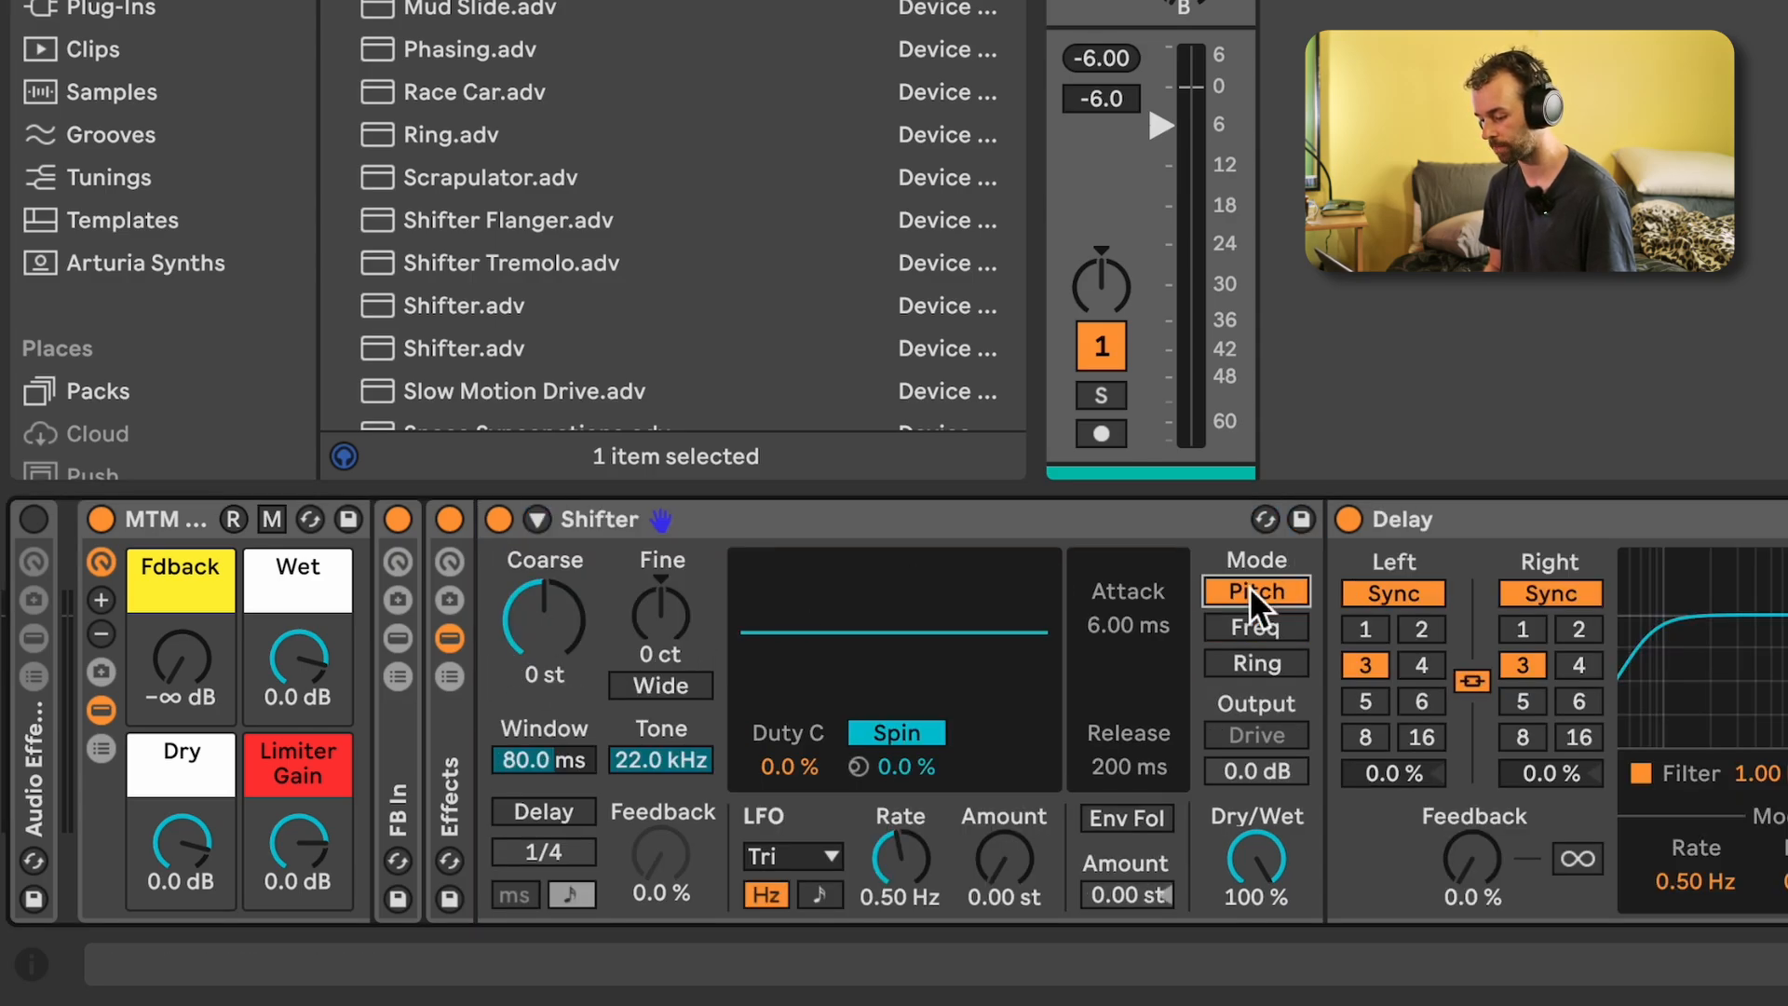
pyautogui.click(547, 633)
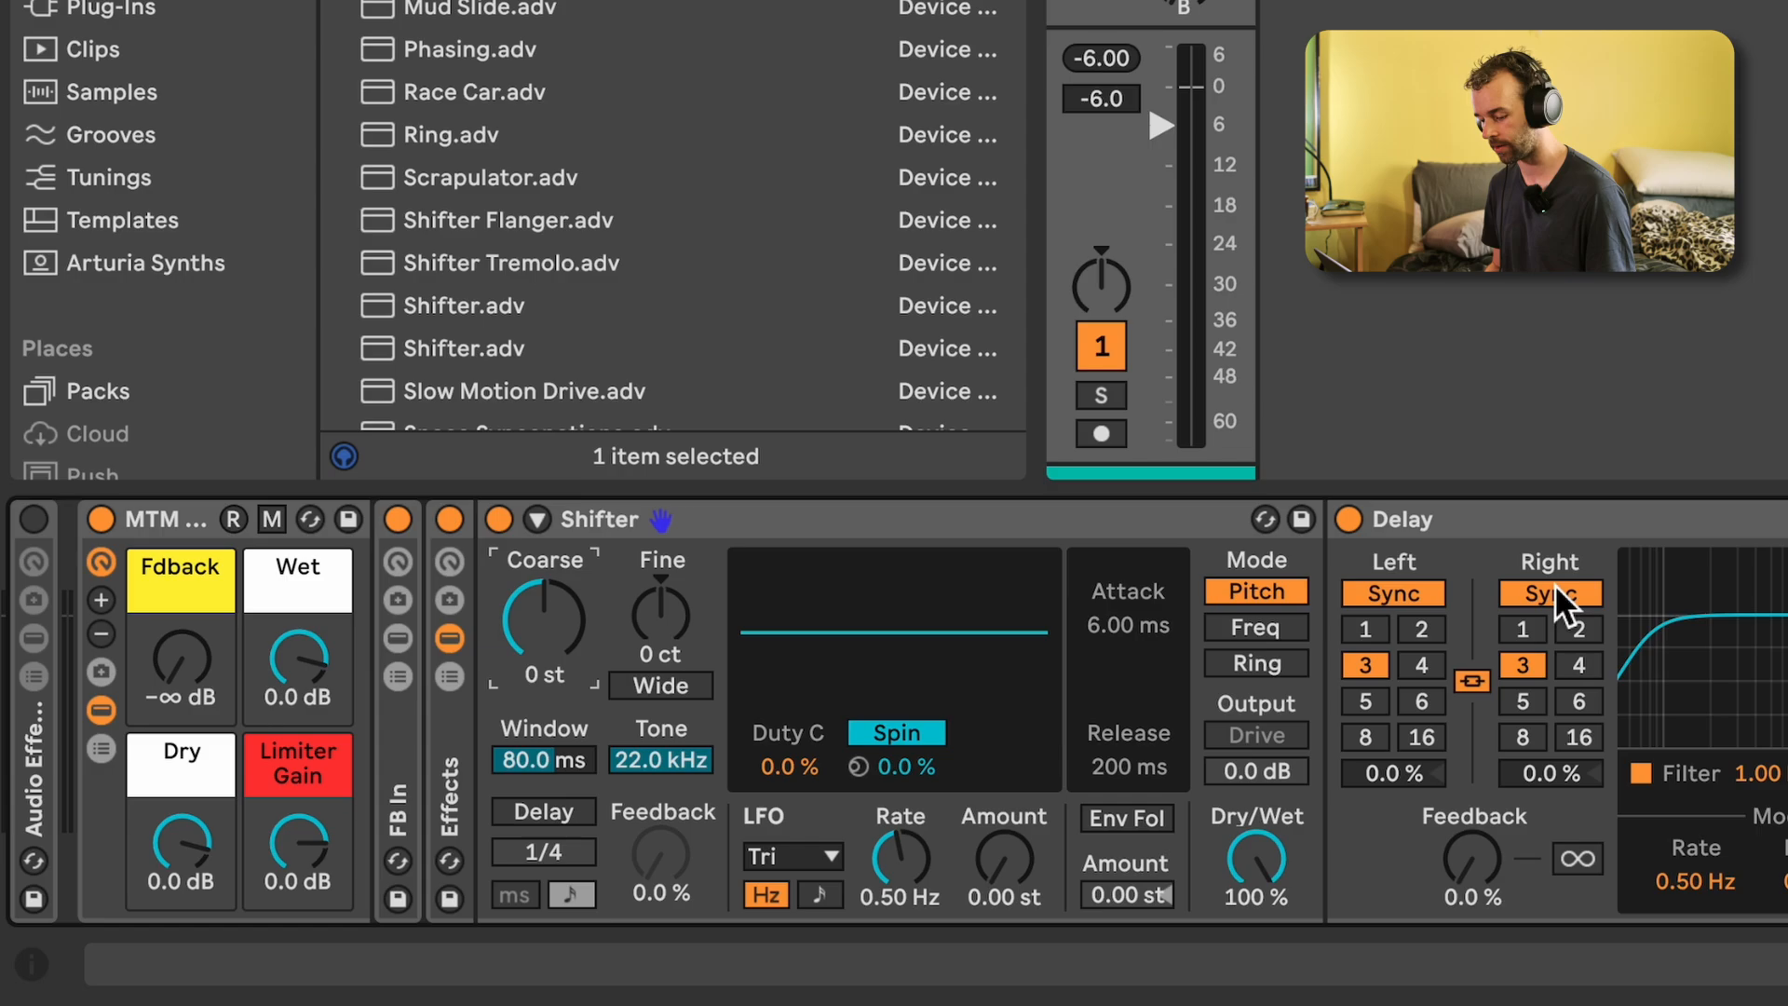
# Audition the break with the Fdback macro at -4.01 dB, and again with the Shifter's Coarse at -1 st
pyautogui.moveTo(180, 686); pyautogui.dragTo(179, 638)
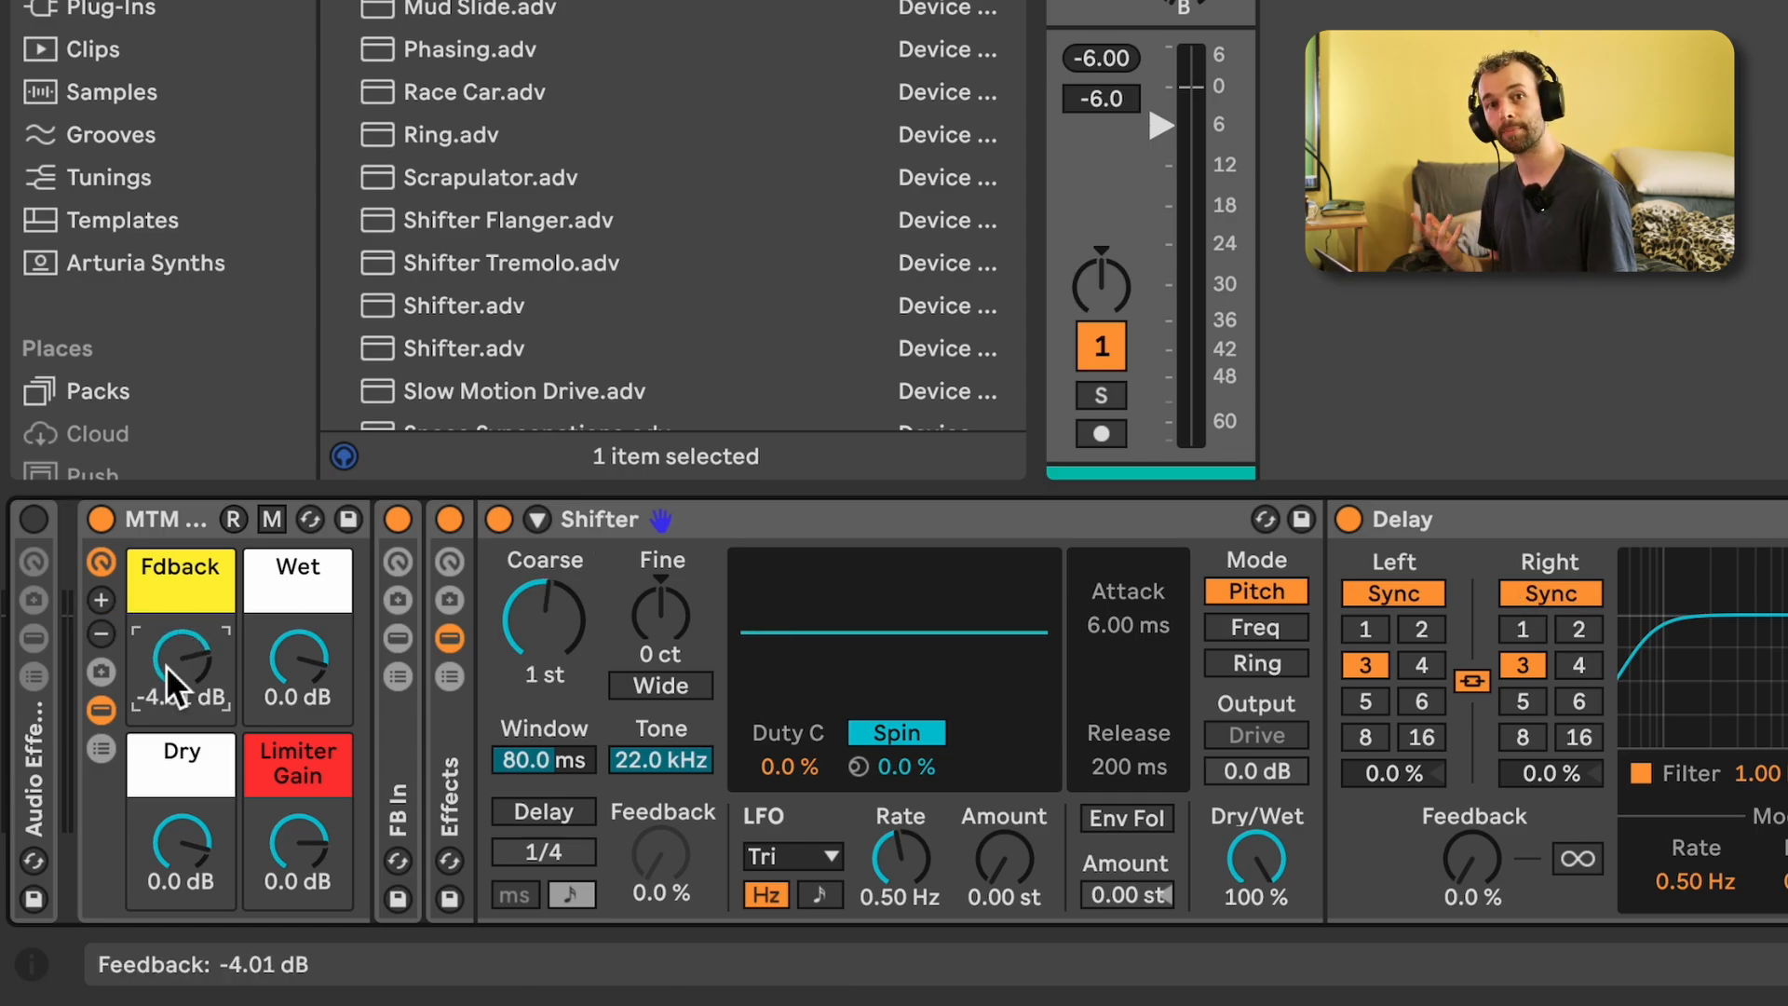
pyautogui.click(1148, 100)
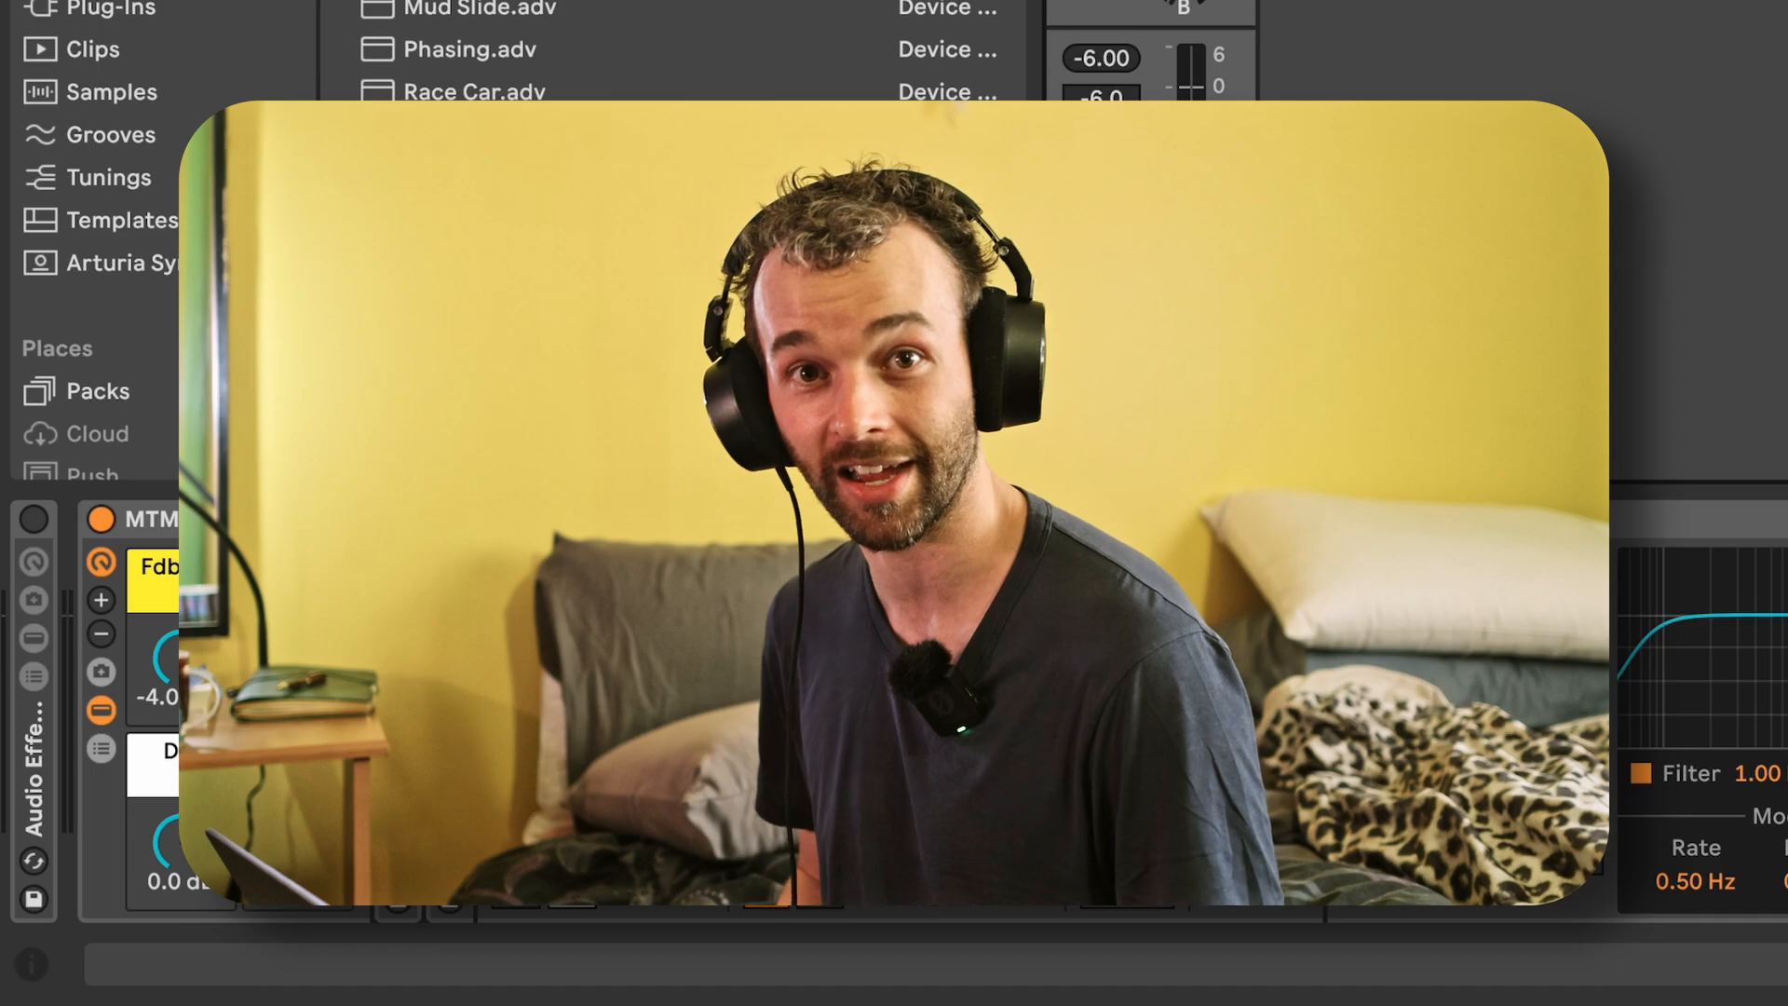
pyautogui.press('Down')
pyautogui.press('Down')
pyautogui.press('space')
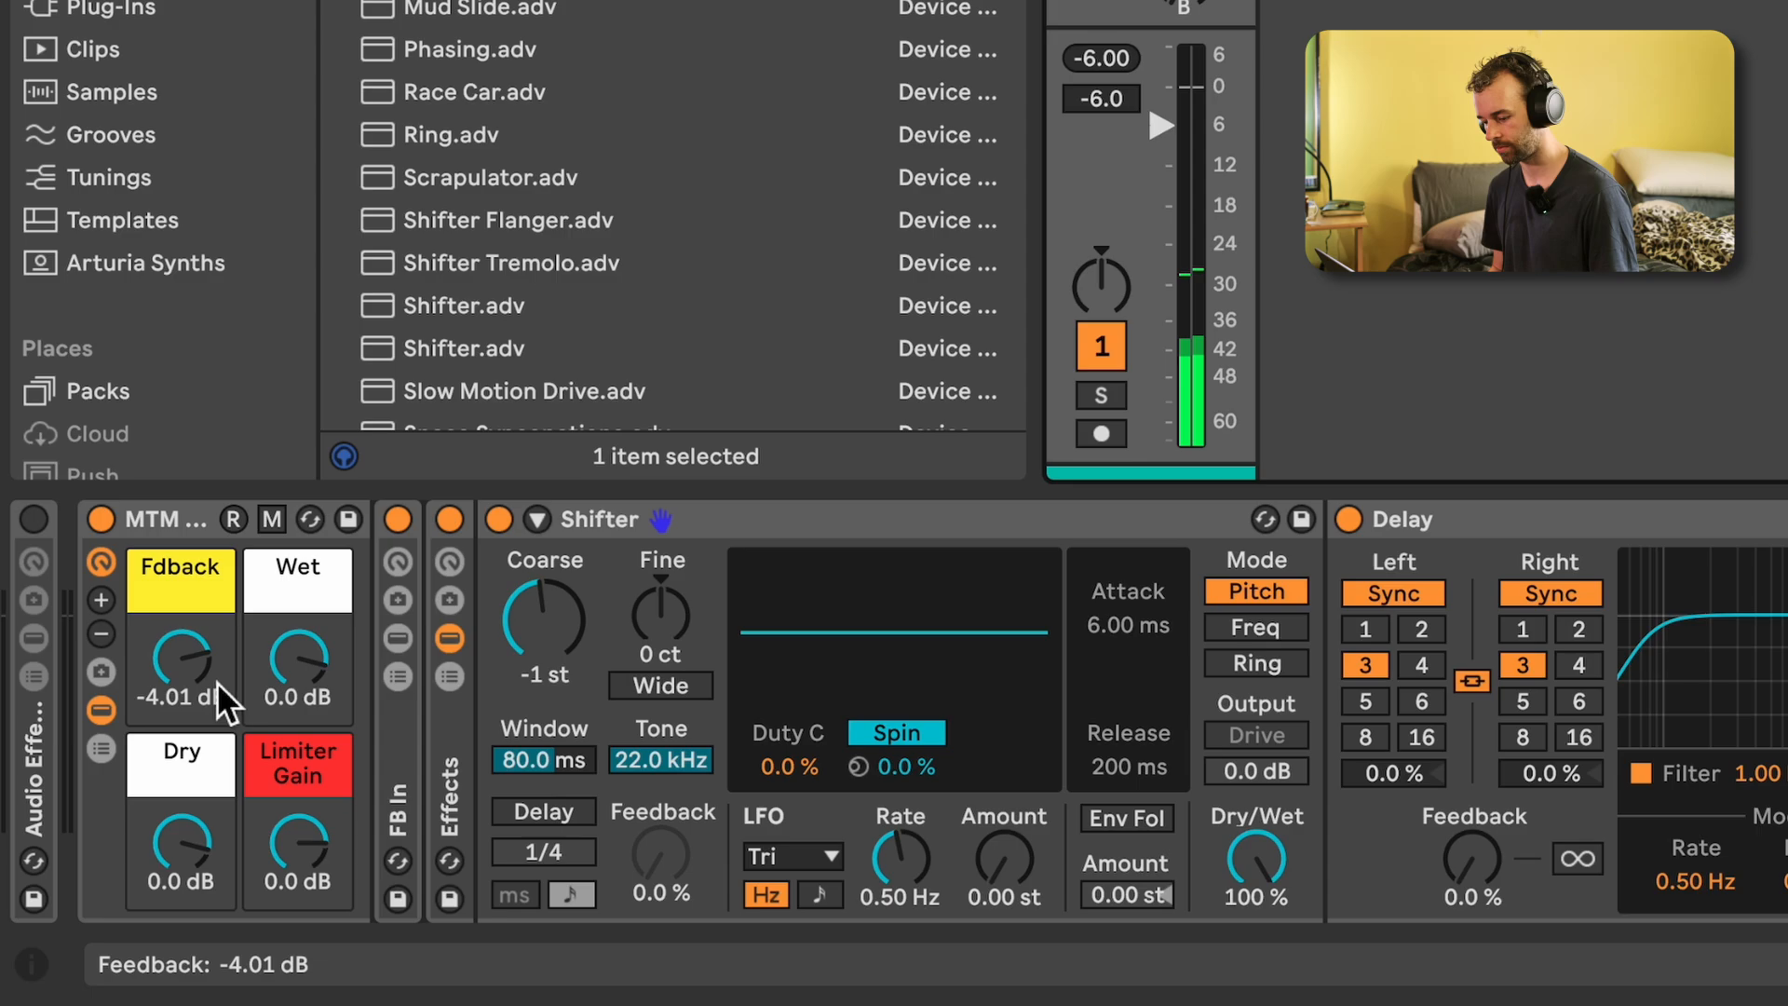
# Raise the Fdback macro to -0.65 dB, play the break, and push the macro to 0.71 dB during playback
pyautogui.moveTo(199, 690); pyautogui.dragTo(199, 659)
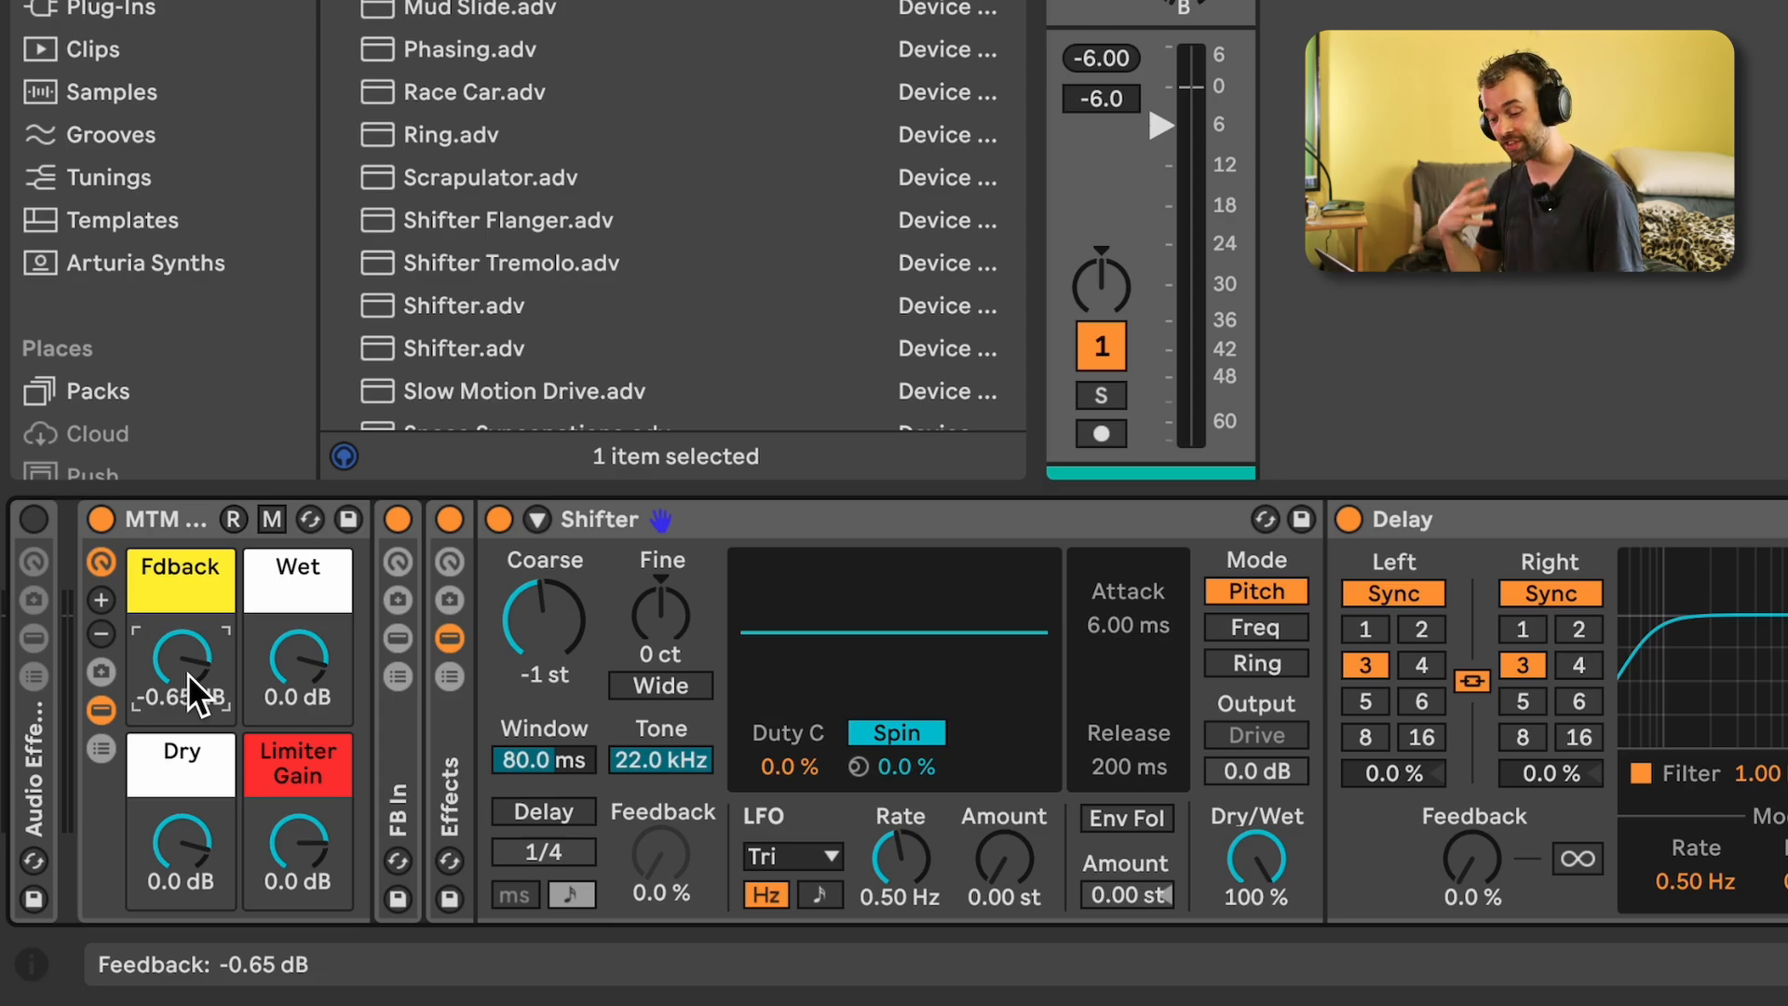
pyautogui.press('space')
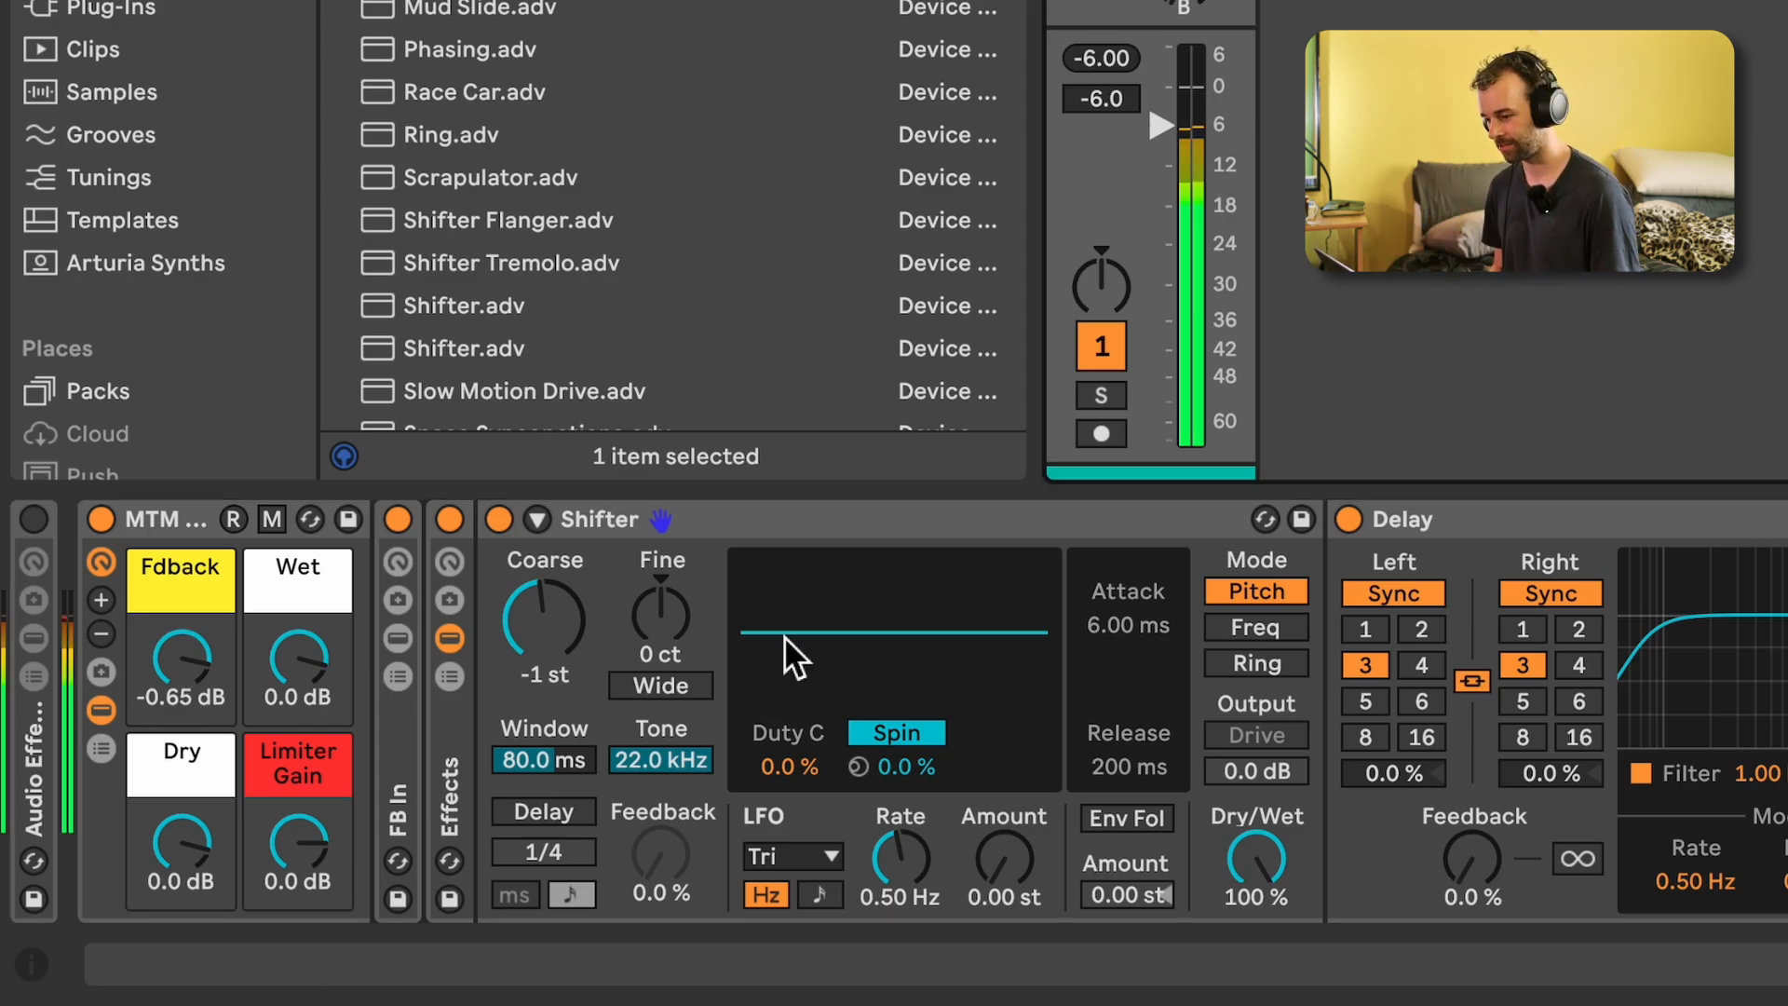
pyautogui.moveTo(181, 662)
pyautogui.mouseDown()
pyautogui.moveTo(182, 638)
pyautogui.moveTo(174, 689)
pyautogui.mouseUp()
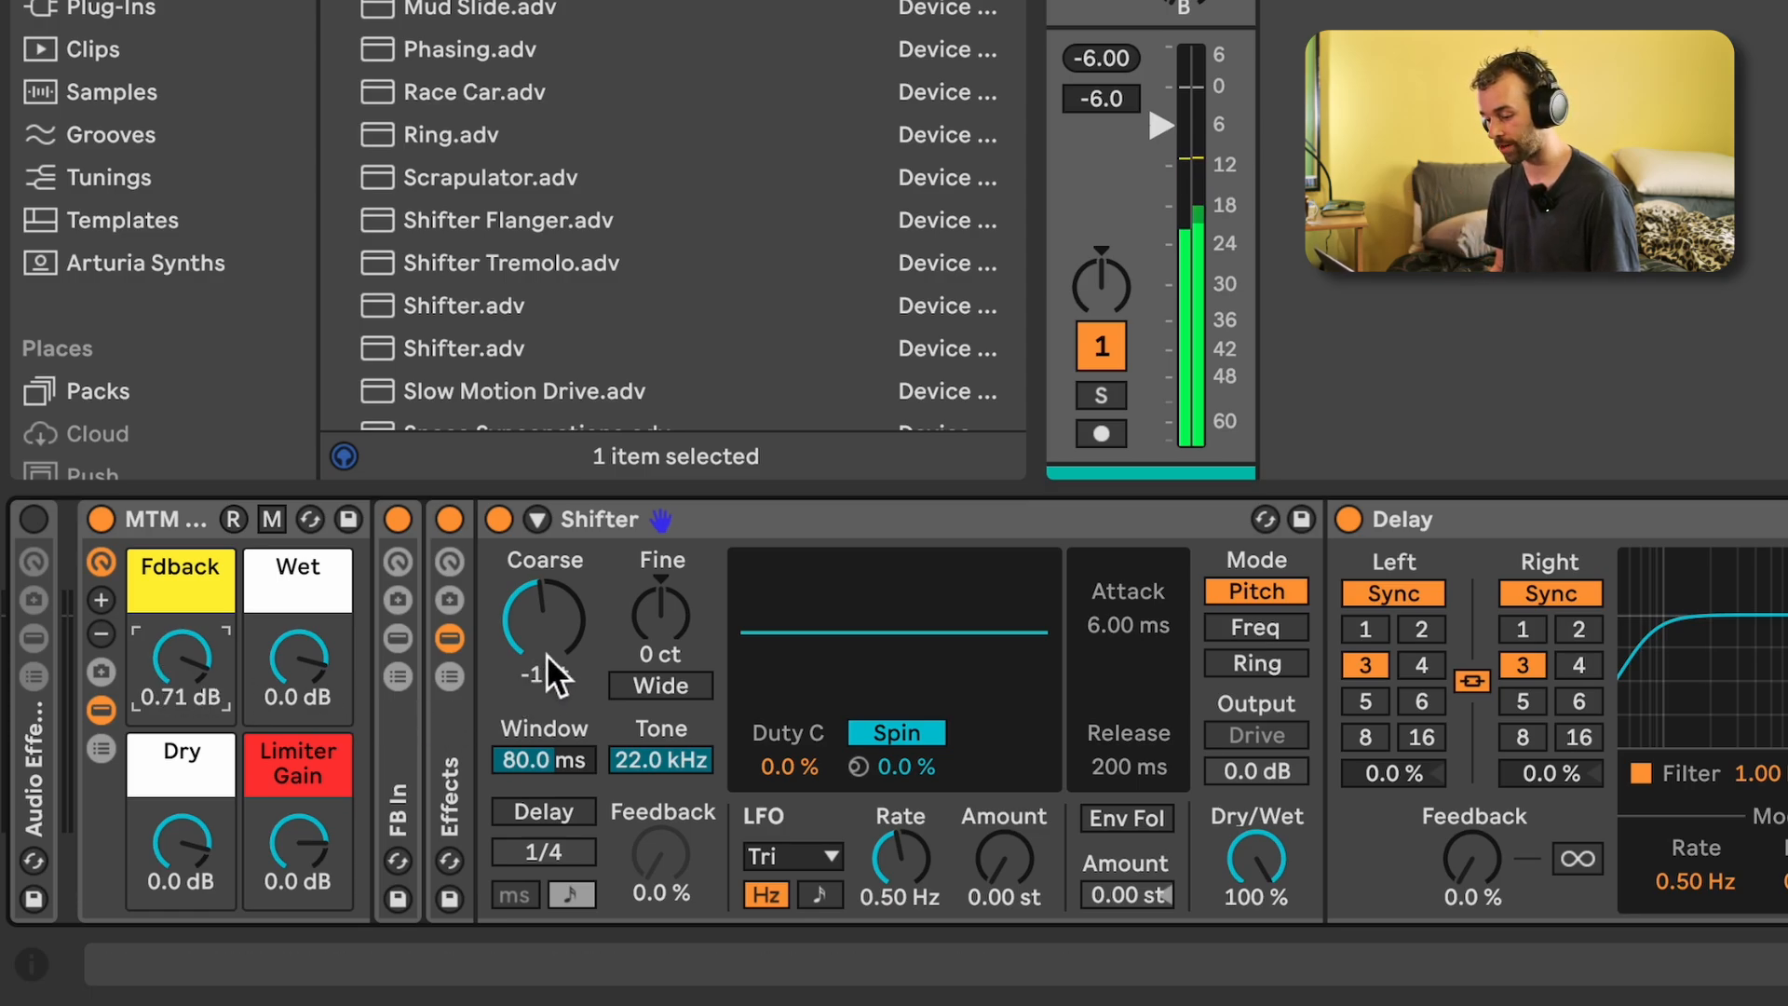
# Set the Shifter's Coarse to 1 st and ease the Fdback macro through 0.25 and -0.33 dB down to -∞ dB
pyautogui.moveTo(549, 663); pyautogui.dragTo(550, 662)
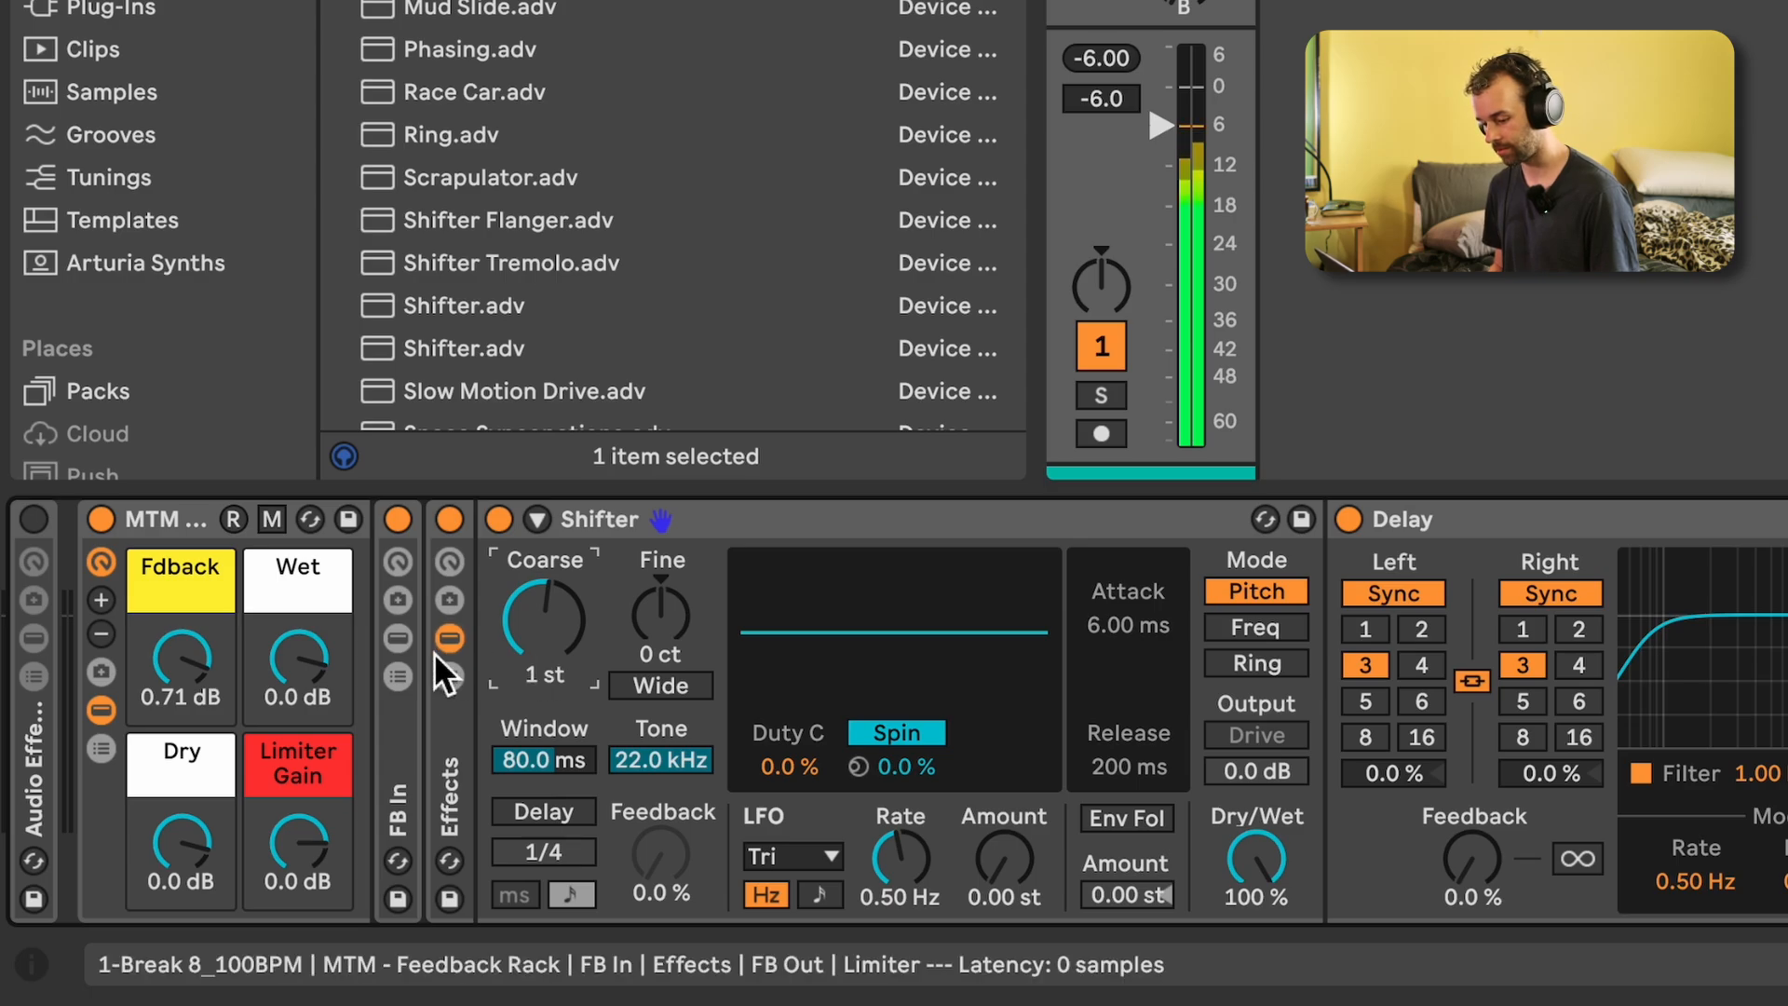
pyautogui.moveTo(182, 663); pyautogui.dragTo(182, 685)
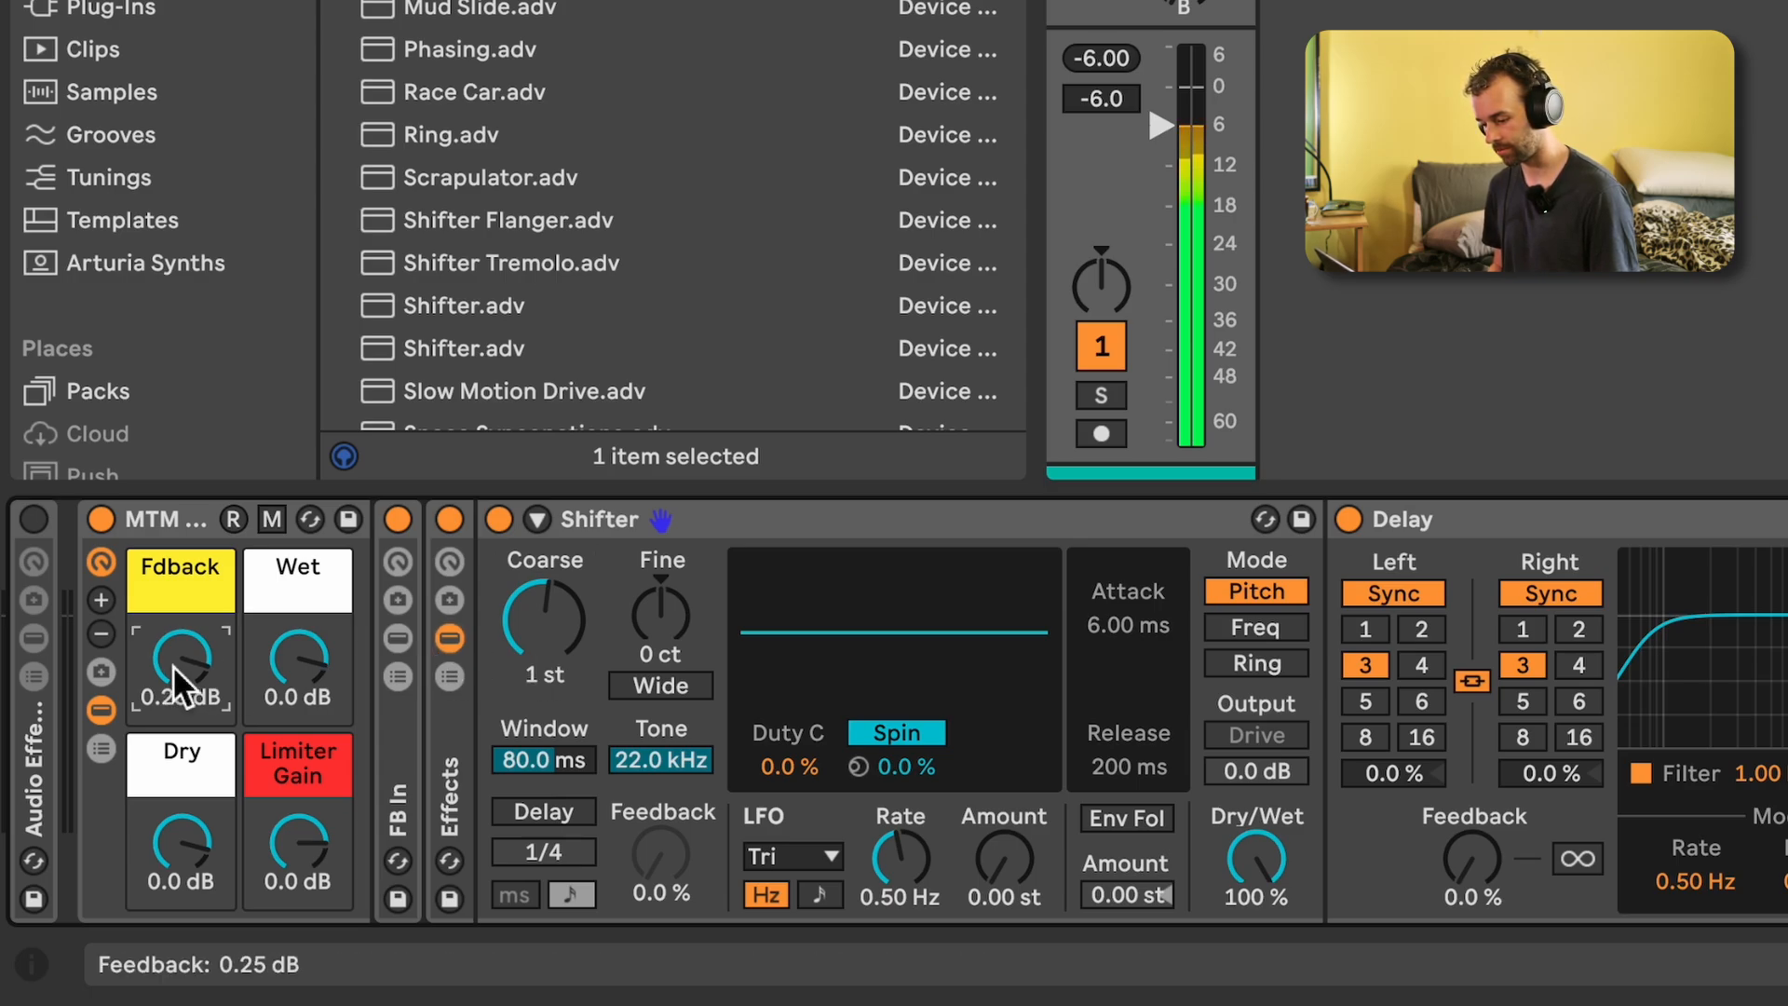
pyautogui.moveTo(174, 657); pyautogui.dragTo(174, 665)
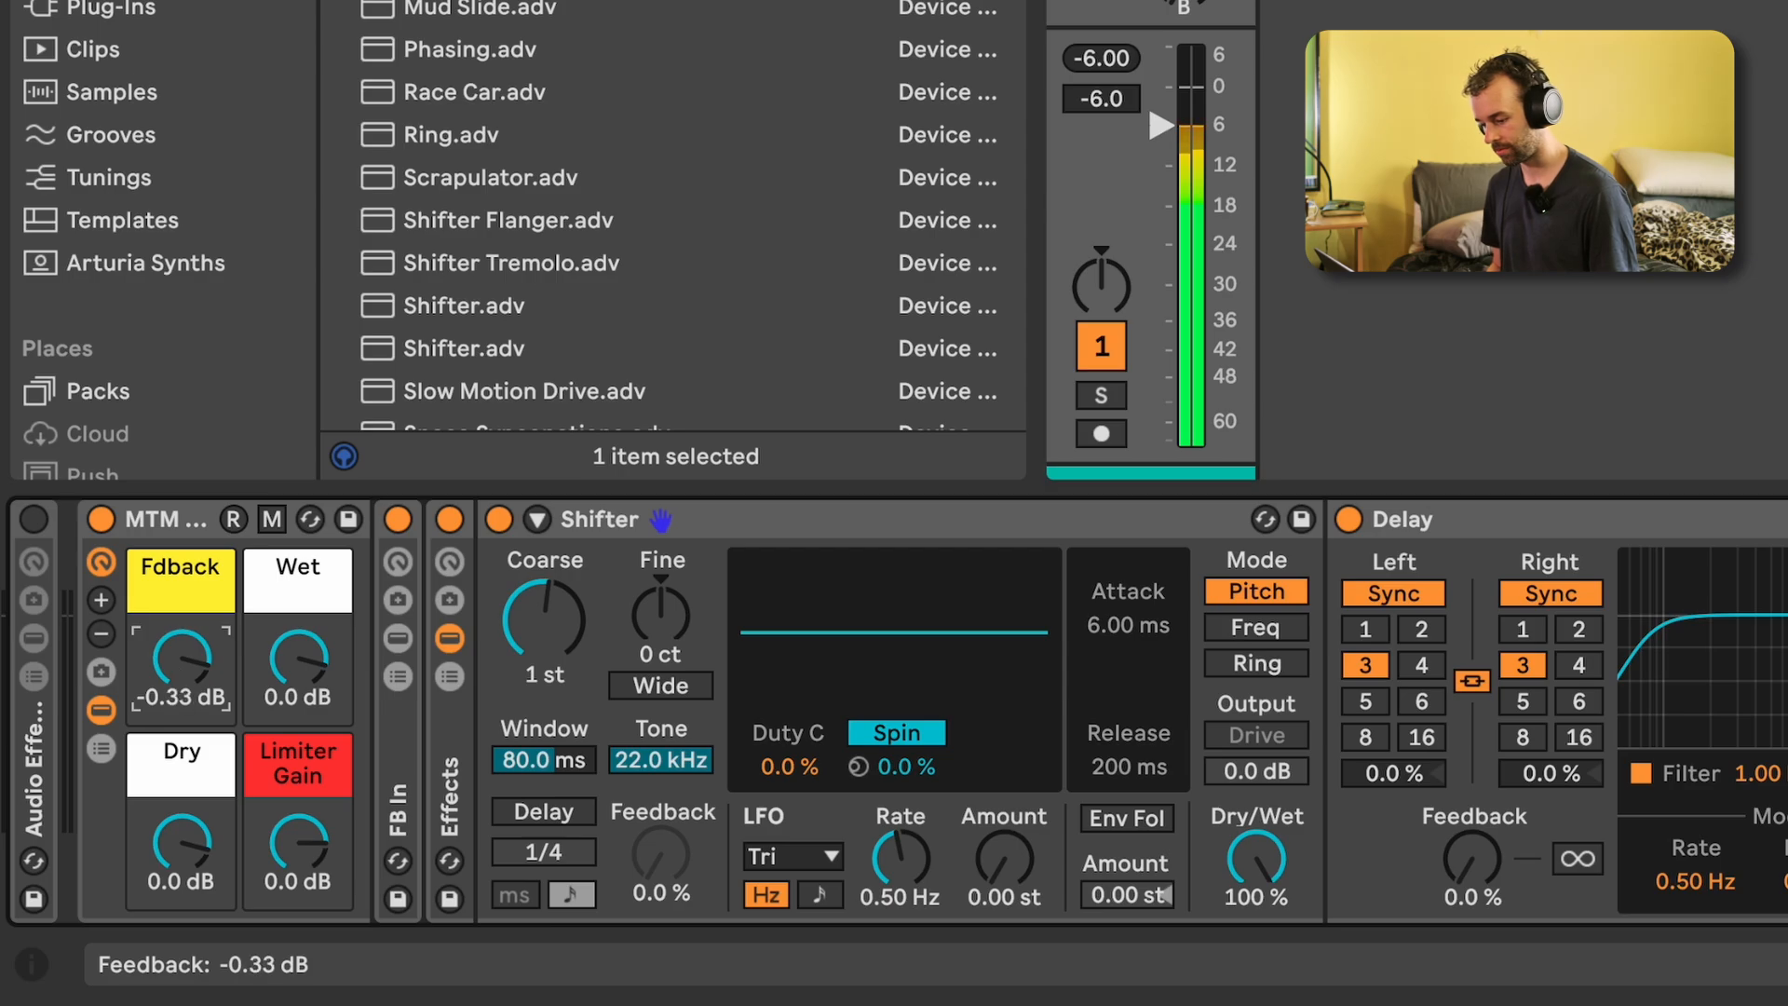
pyautogui.moveTo(174, 665); pyautogui.dragTo(174, 820)
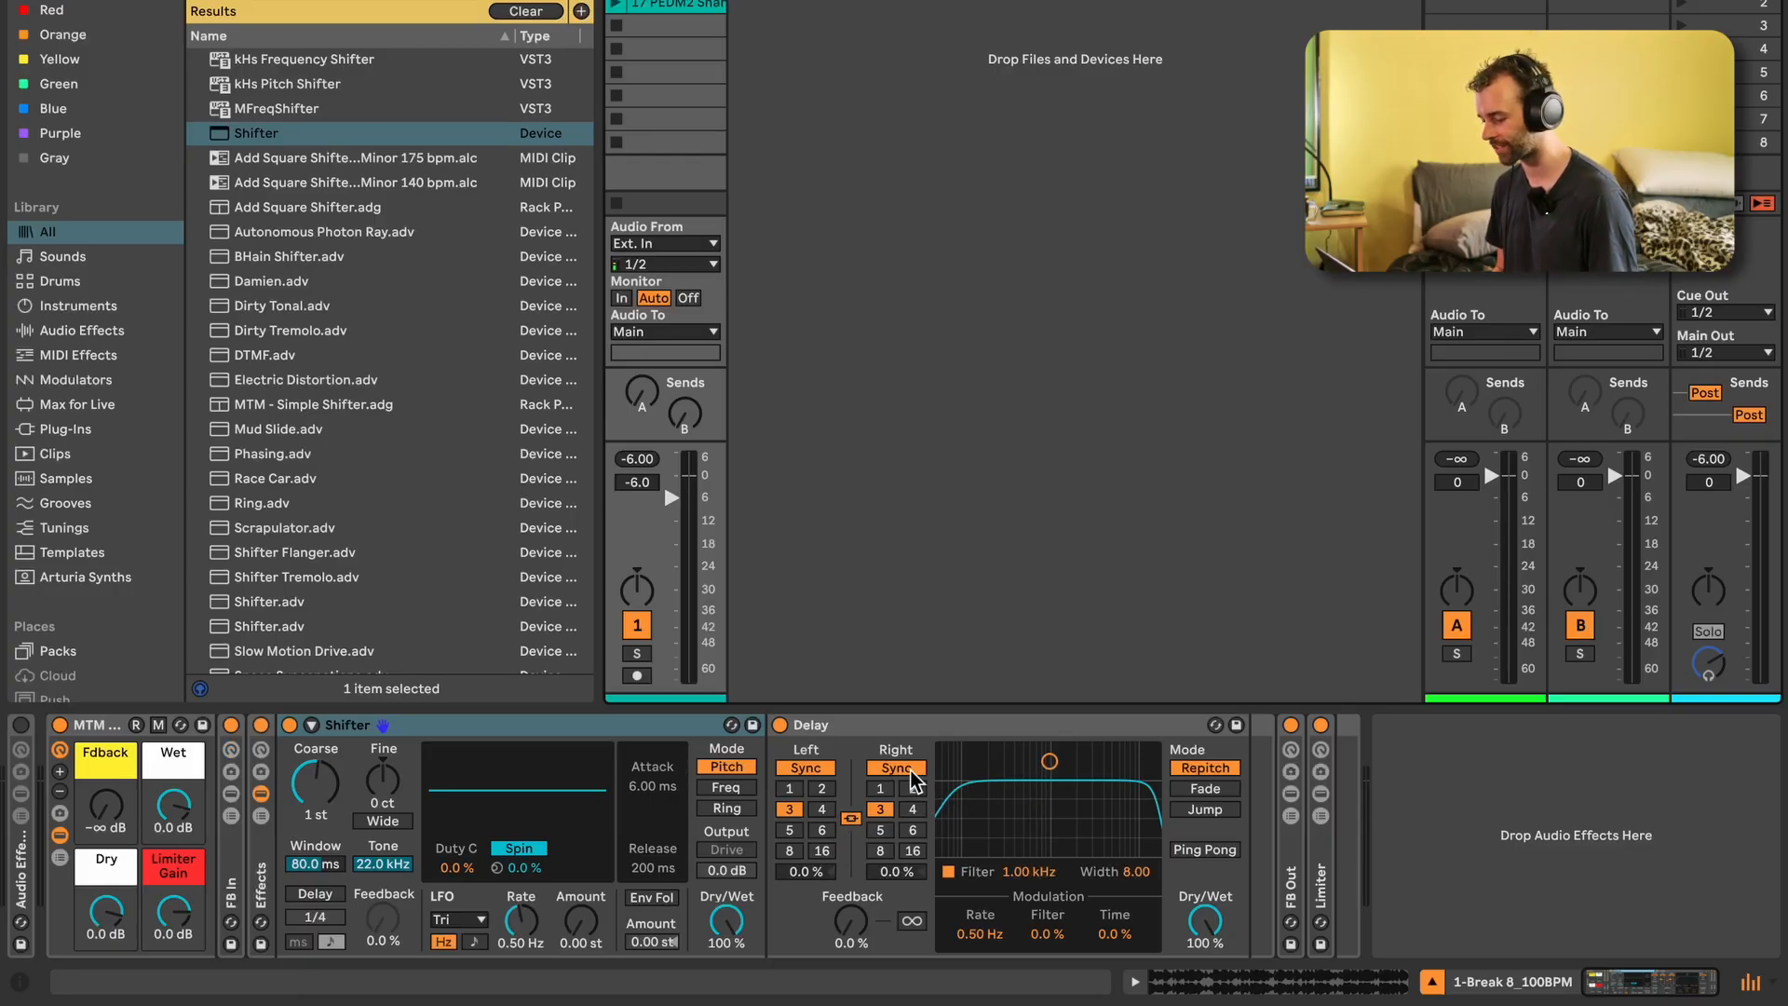
# Switch the Delay's linked left and right channels from Sync to Time
pyautogui.click(803, 769)
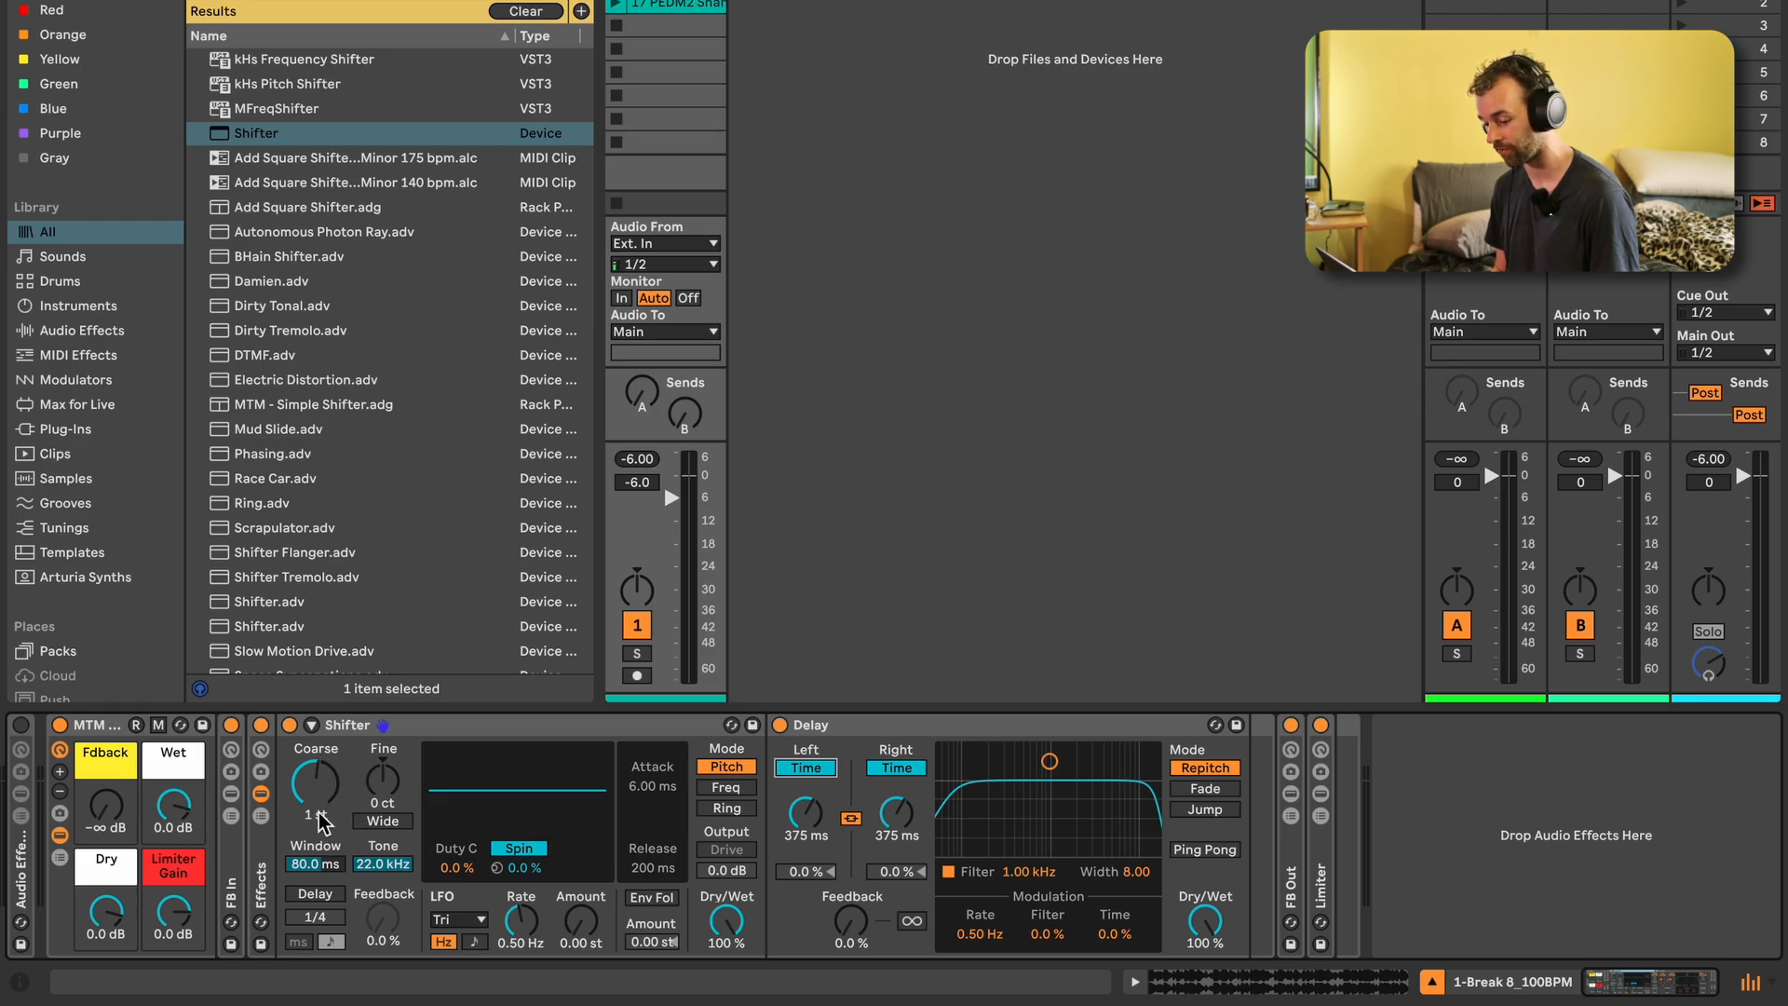
# Insert a Reverb after the Delay in the Effects chain and set its Dry/Wet to 31% and Decay to 3.13 s
pyautogui.press('super+f')
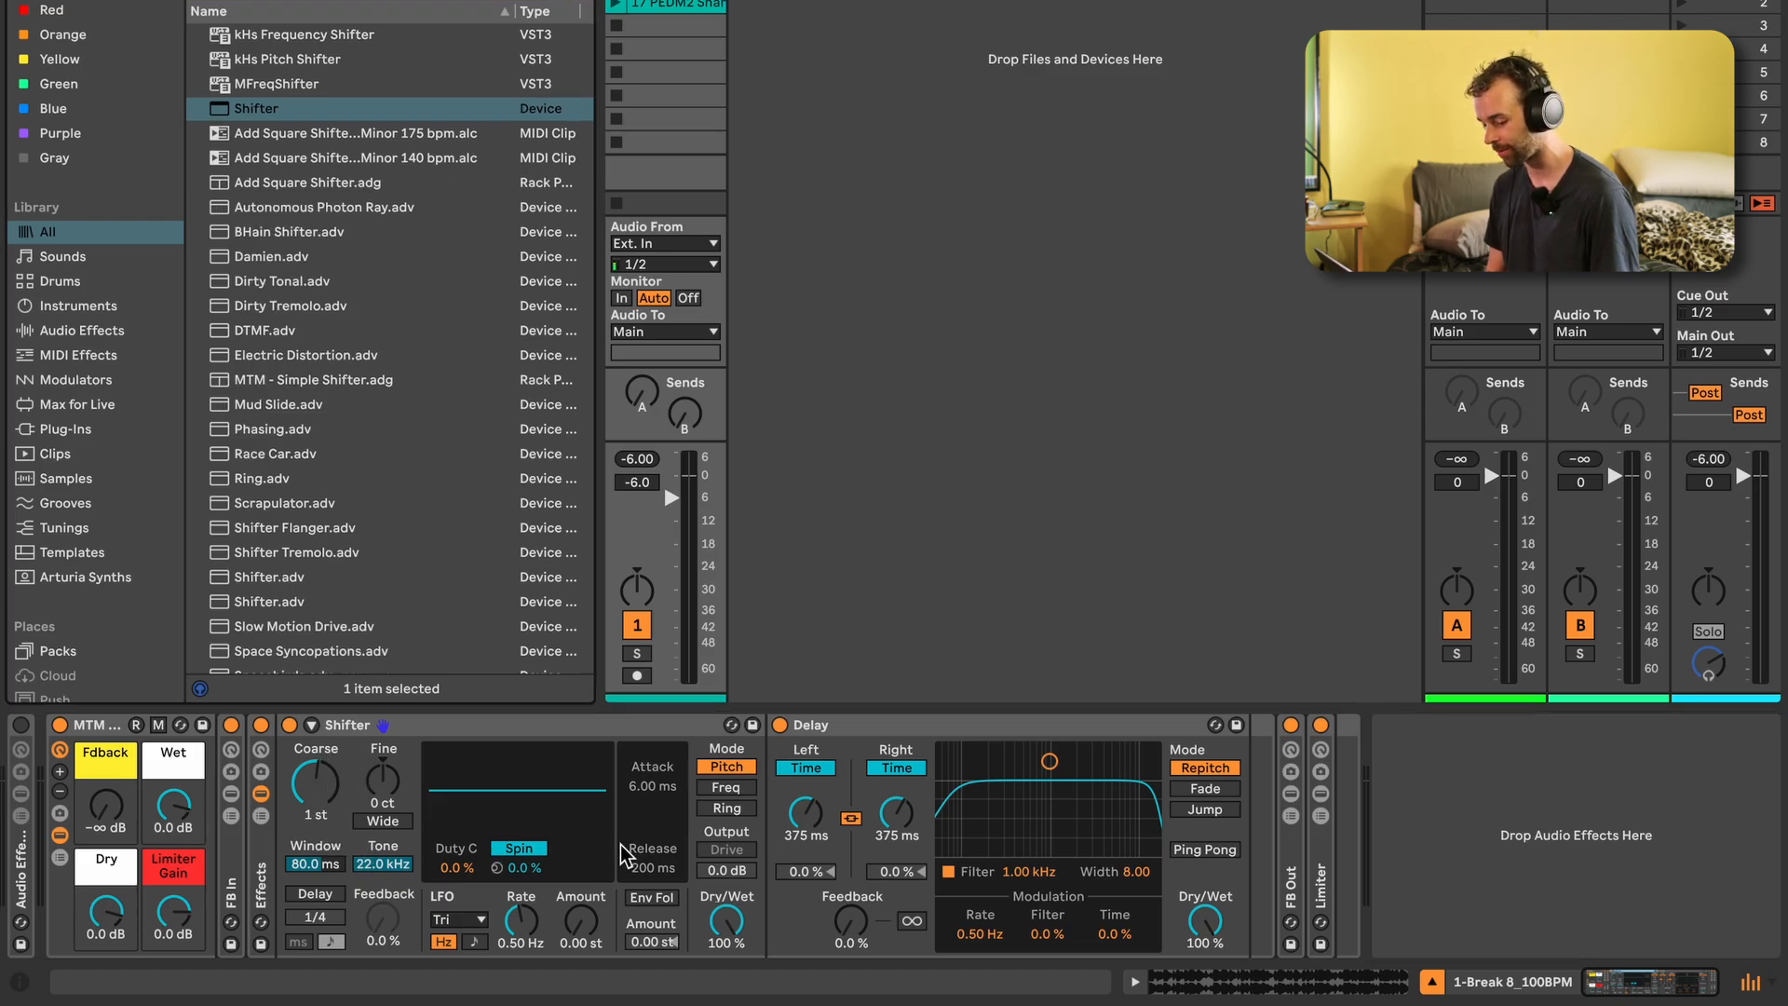
pyautogui.write('rev')
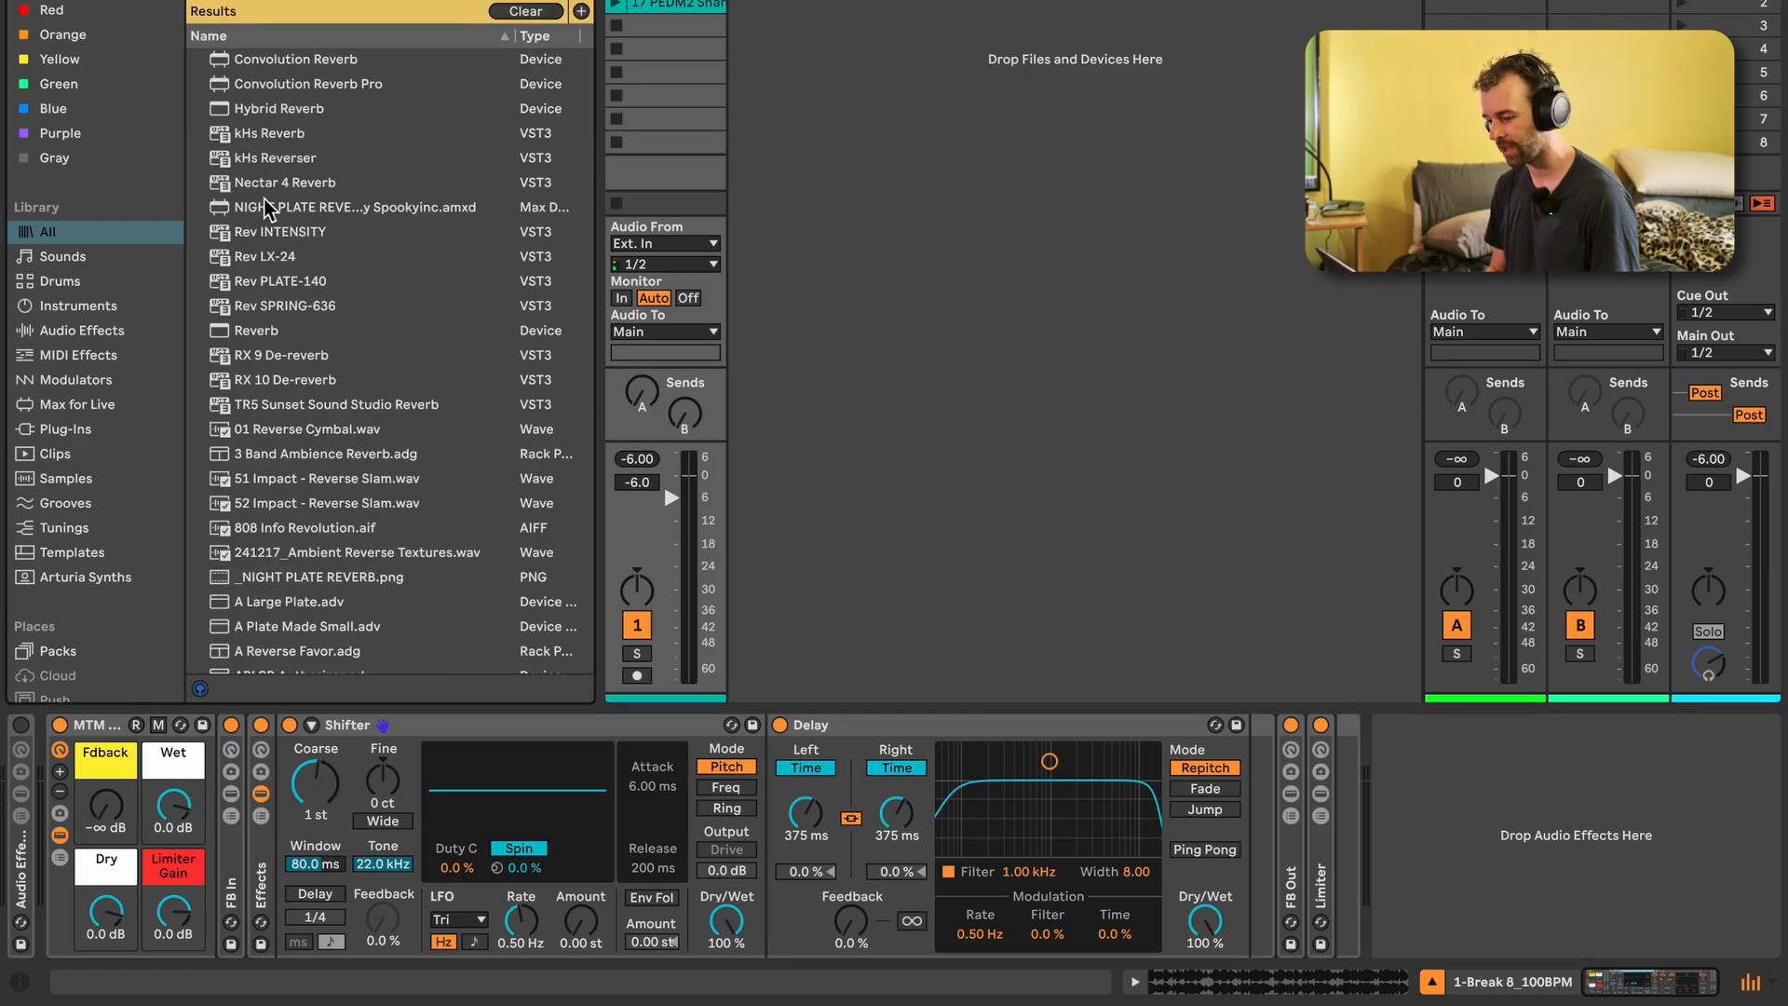
pyautogui.moveTo(270, 330); pyautogui.dragTo(1239, 815)
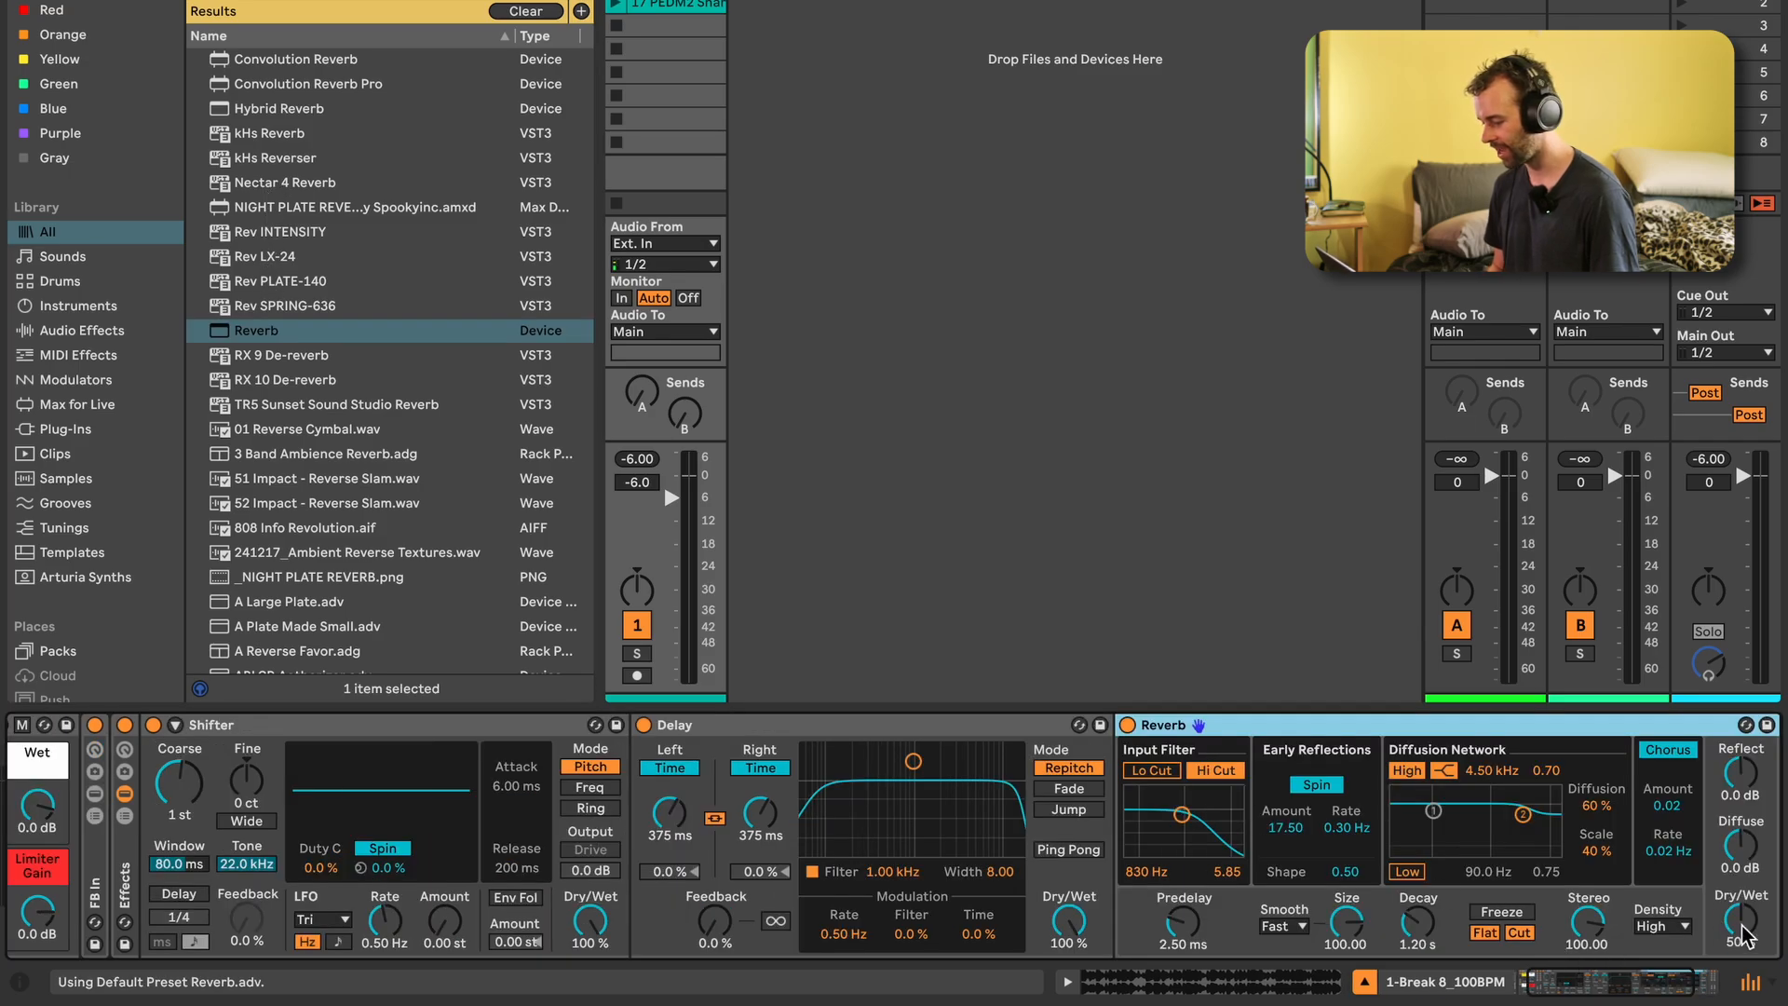
pyautogui.moveTo(1746, 936); pyautogui.dragTo(1740, 932)
pyautogui.click(1418, 922)
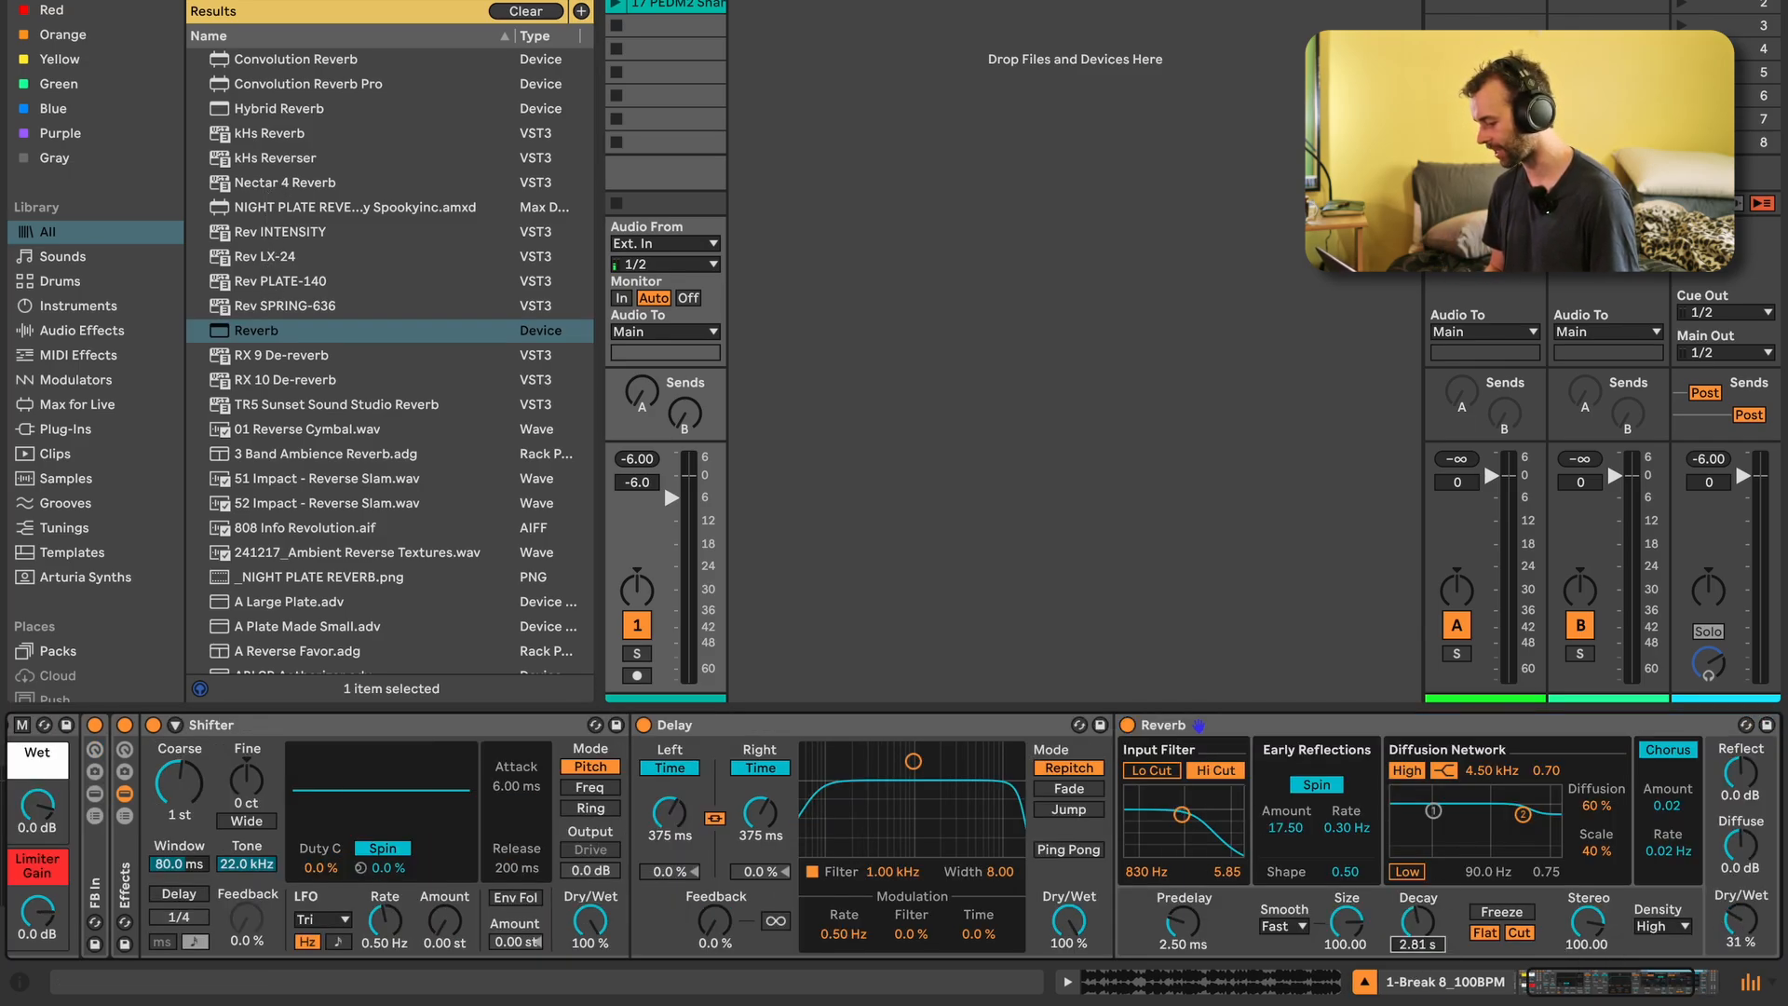
# Insert Chorus-Ensemble between the Delay and the Reverb and set its Amount to 52% and Warmth to 1.7%
pyautogui.hotkey('ctrl', 'f')
pyautogui.write('cho')
pyautogui.moveTo(307, 207); pyautogui.dragTo(1083, 787)
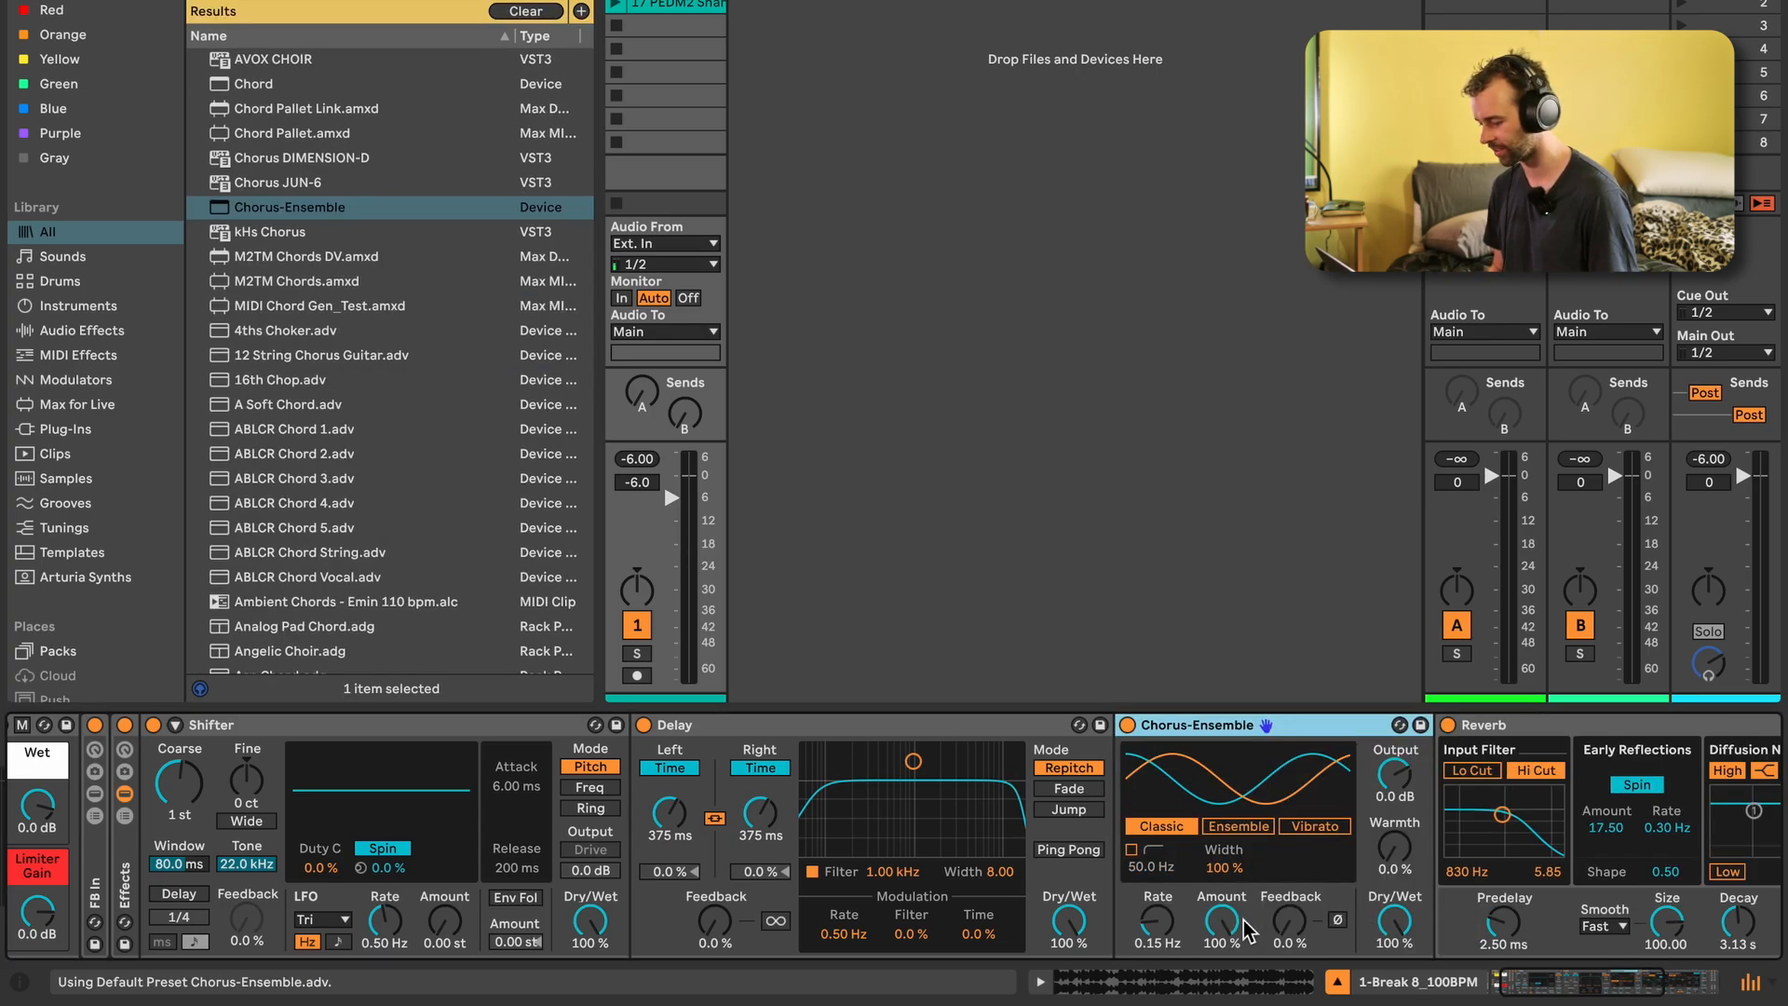
pyautogui.moveTo(1242, 924); pyautogui.dragTo(1239, 926)
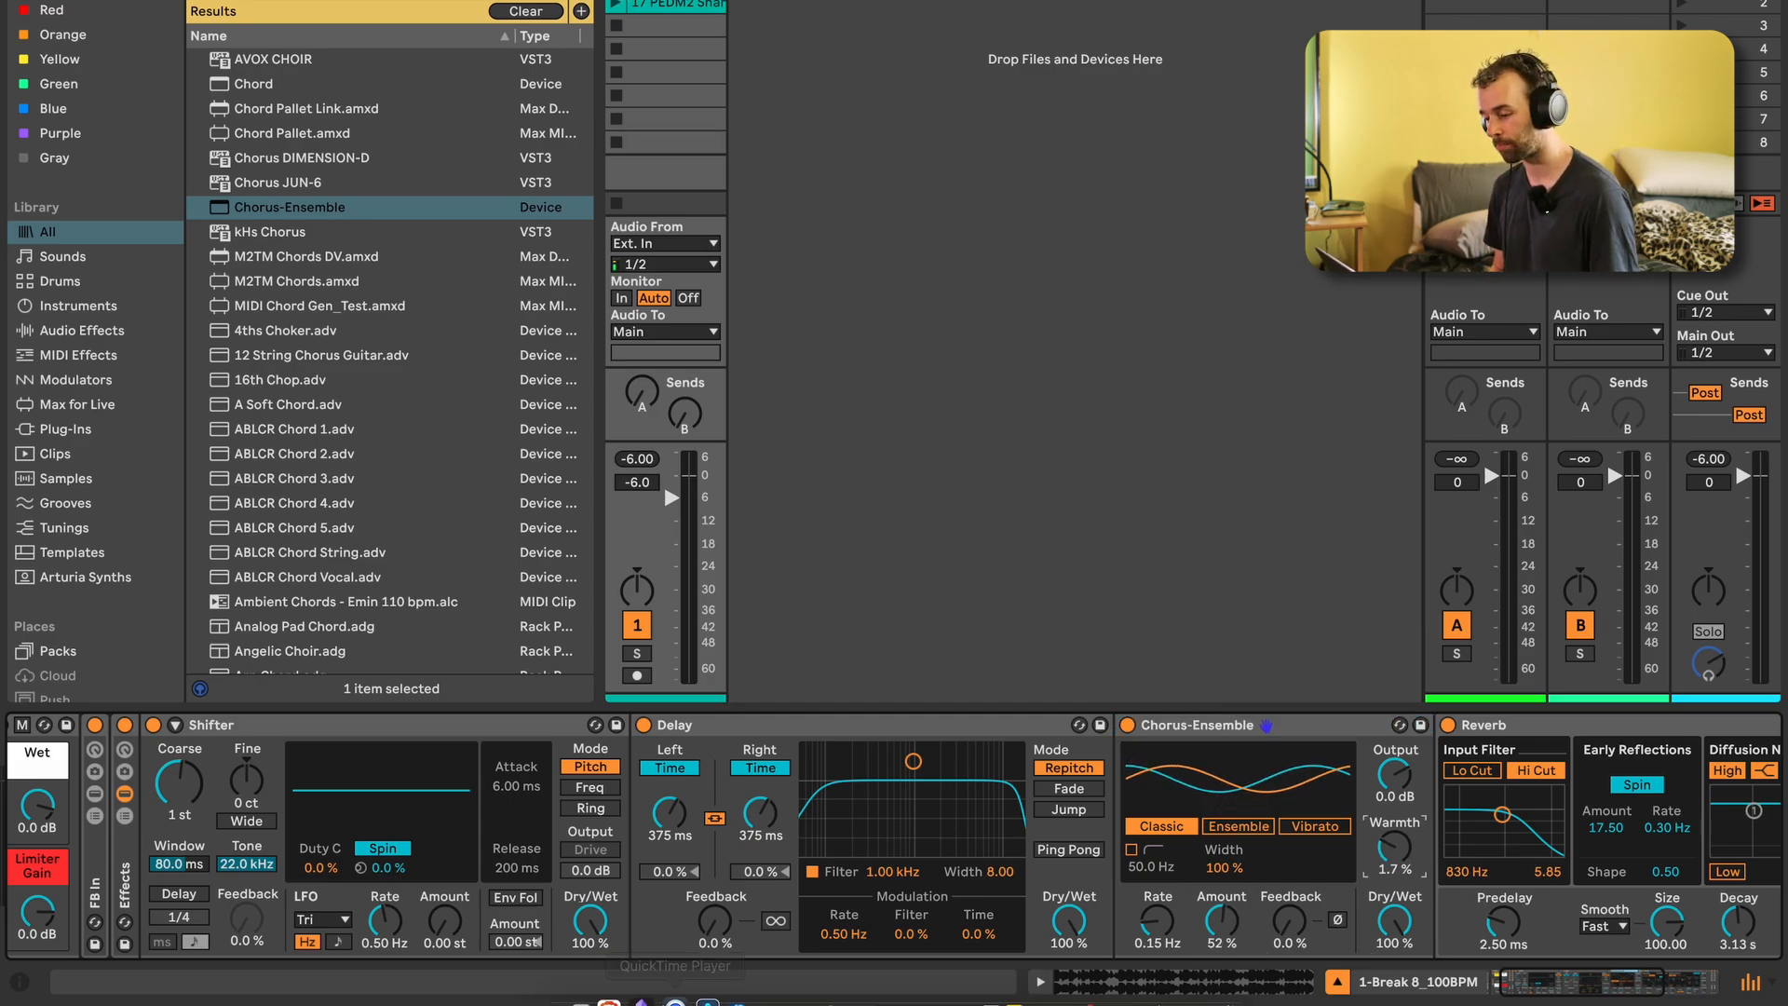
# Play the break, raise the Fdback macro through -3.36 dB to 1.13 dB, and shorten the Delay's linked times to 27.0 ms
pyautogui.hscroll(-3, 772, 835)
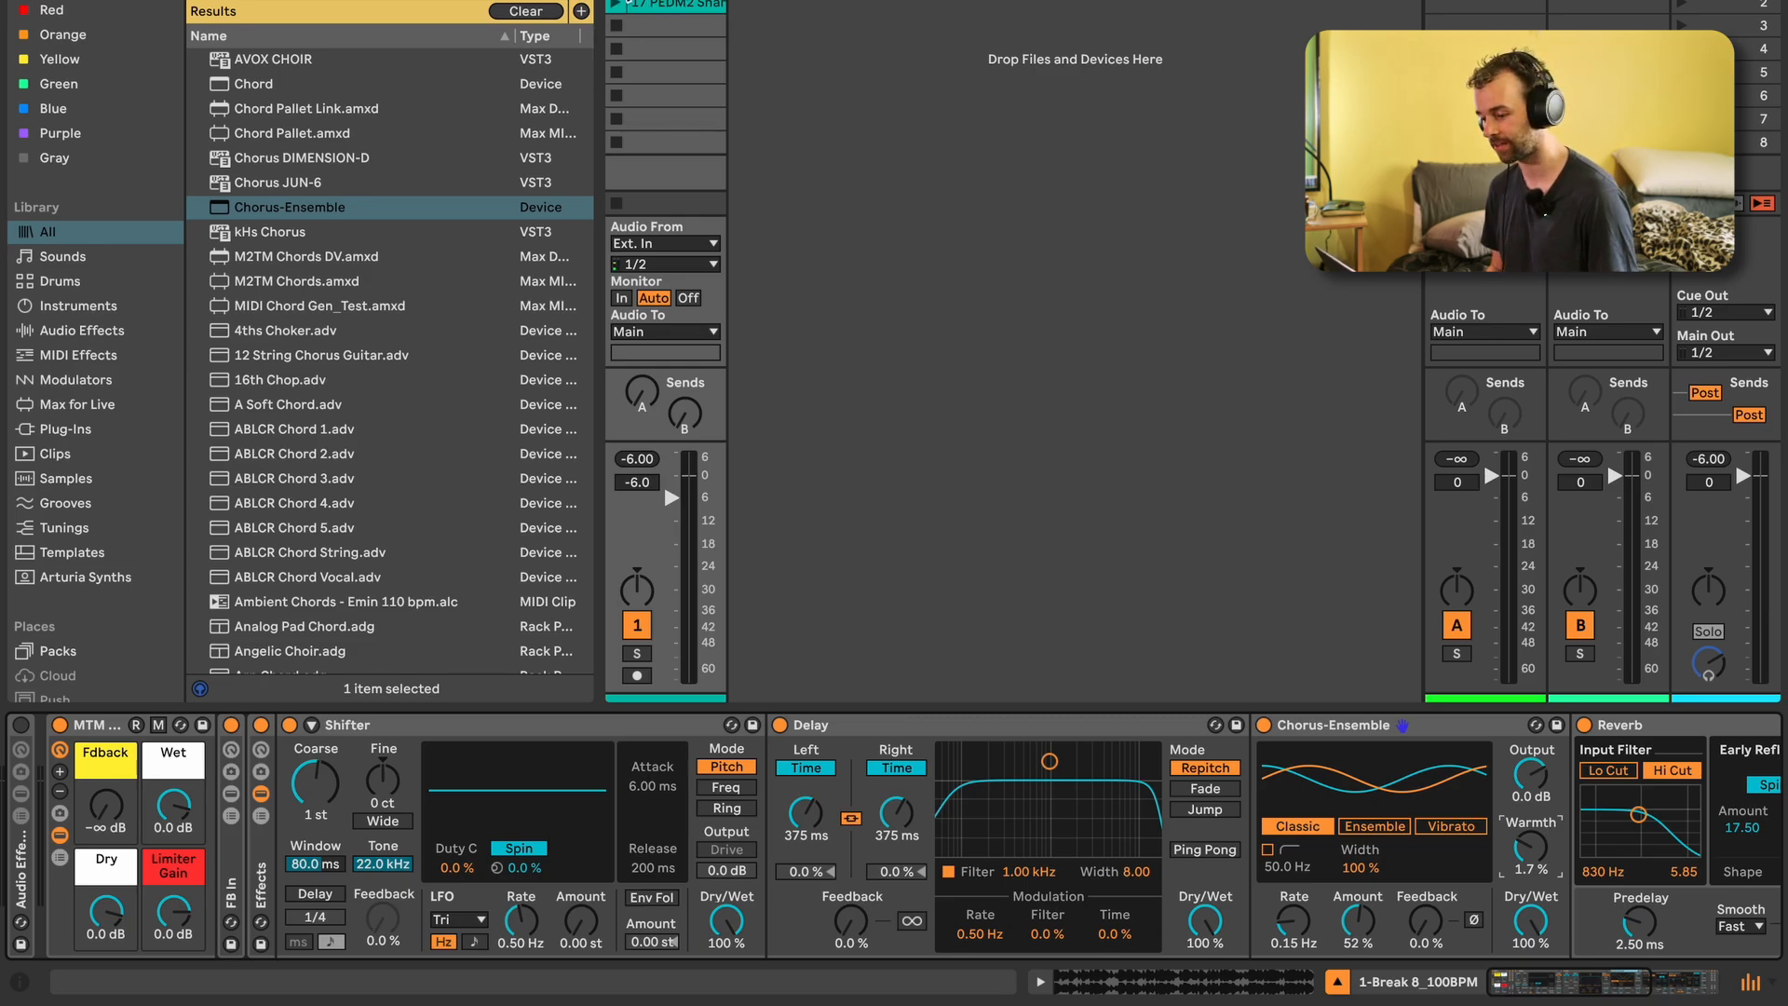
pyautogui.press('space')
pyautogui.moveTo(106, 806); pyautogui.dragTo(106, 799)
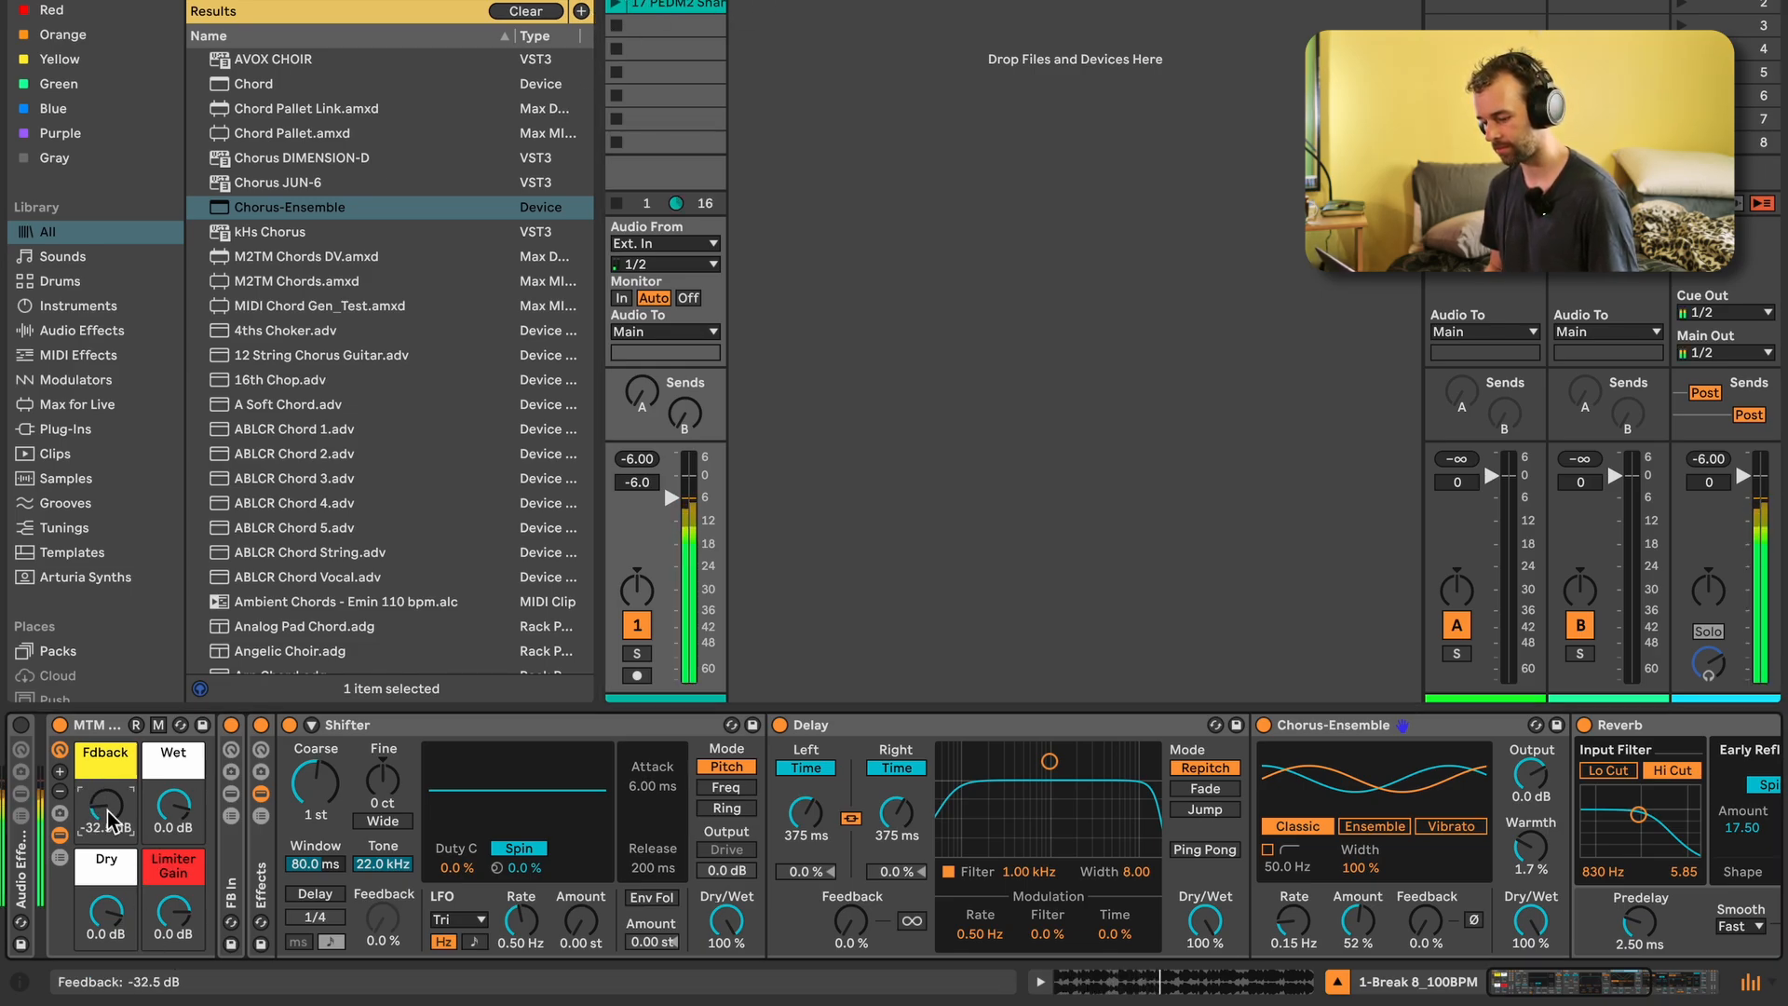
pyautogui.moveTo(106, 799); pyautogui.dragTo(106, 790)
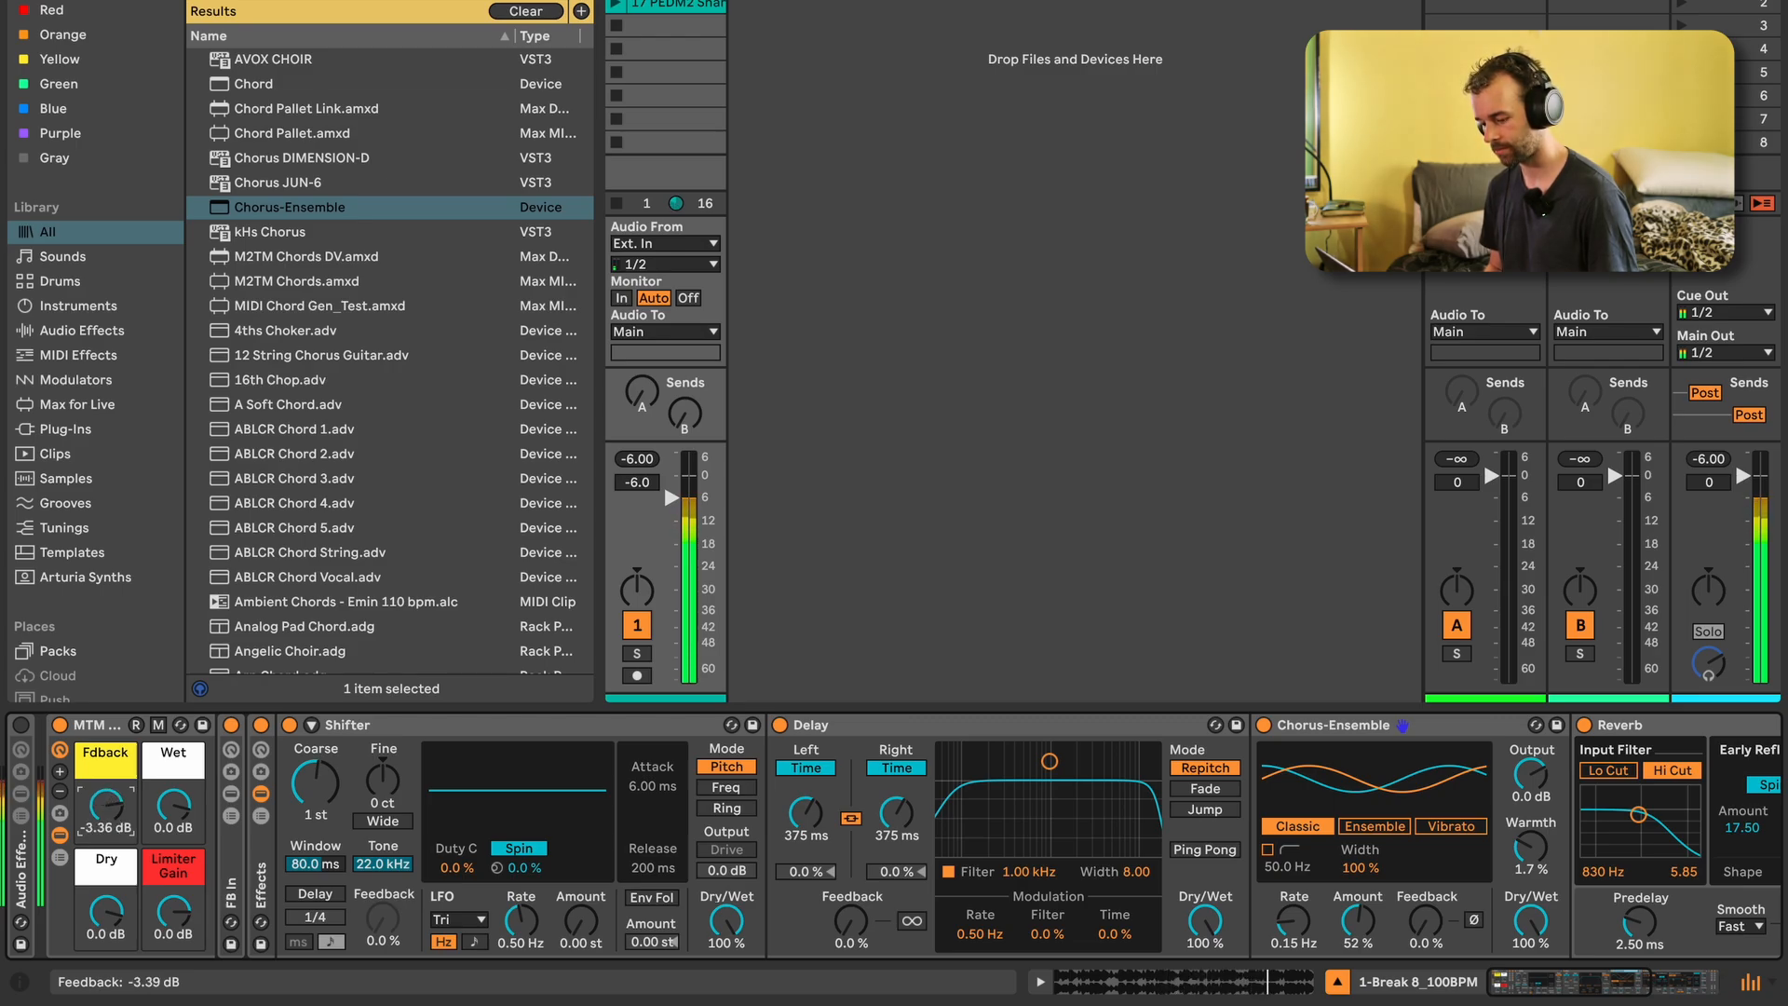
pyautogui.moveTo(106, 807); pyautogui.dragTo(173, 799)
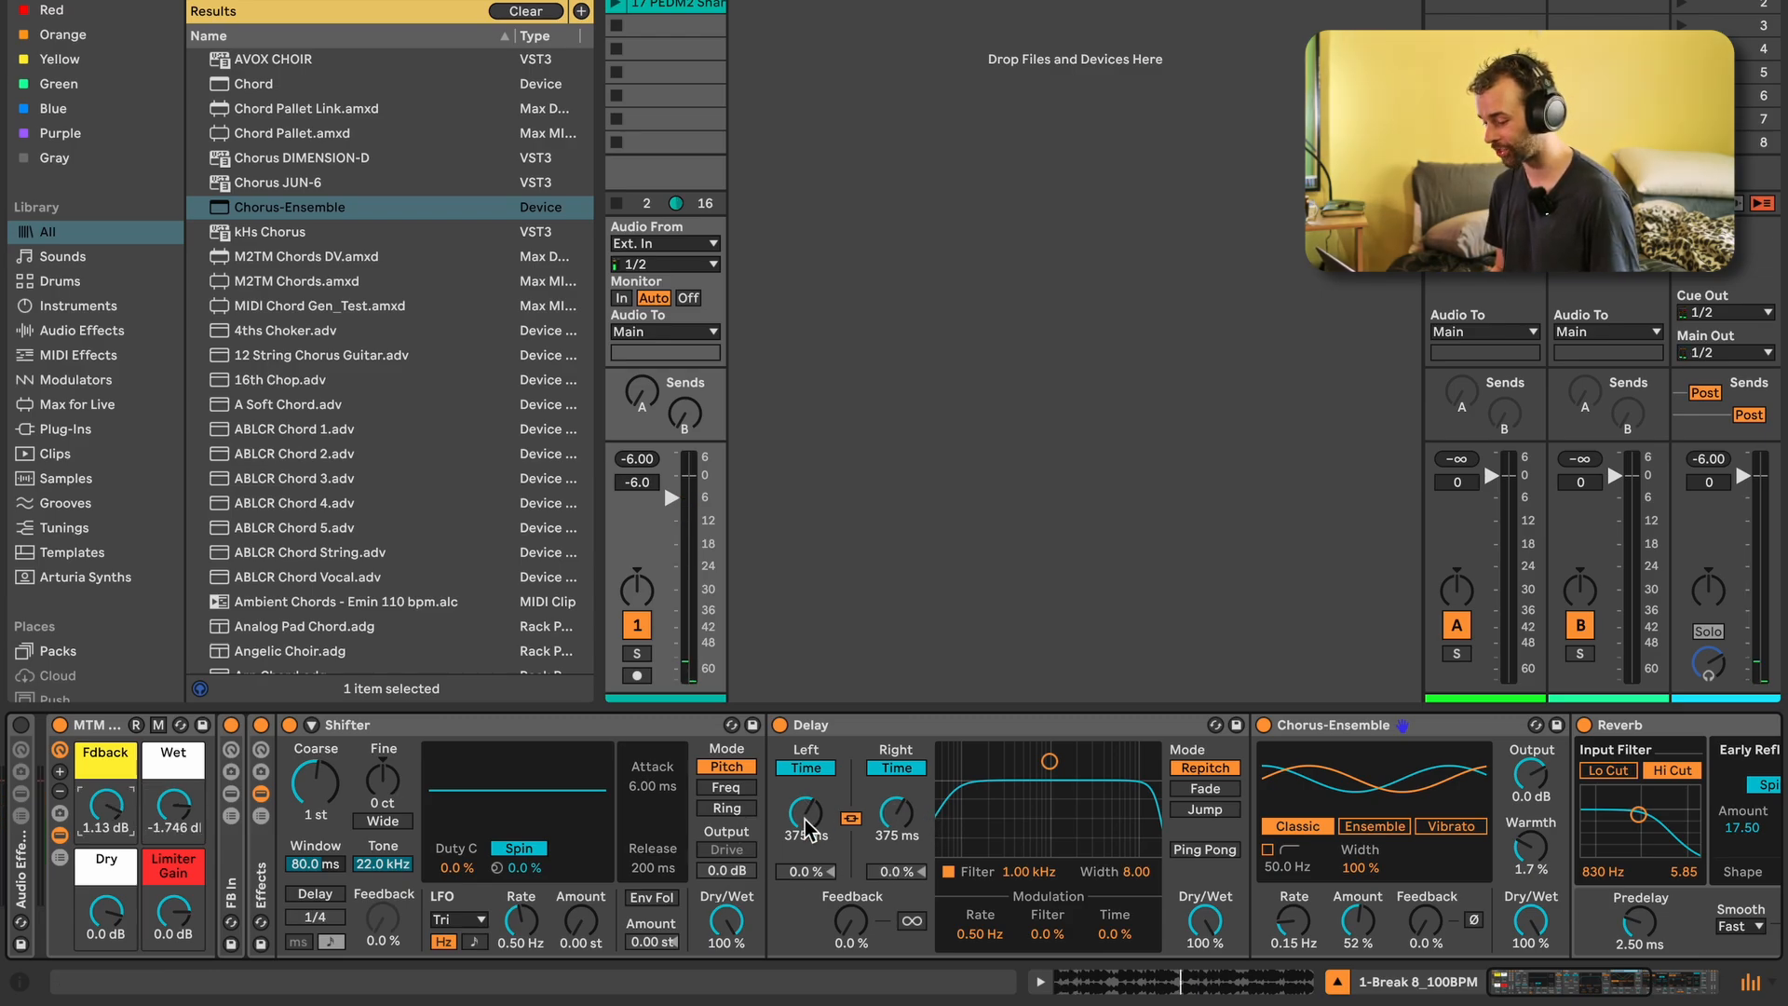
pyautogui.moveTo(806, 822); pyautogui.dragTo(809, 833)
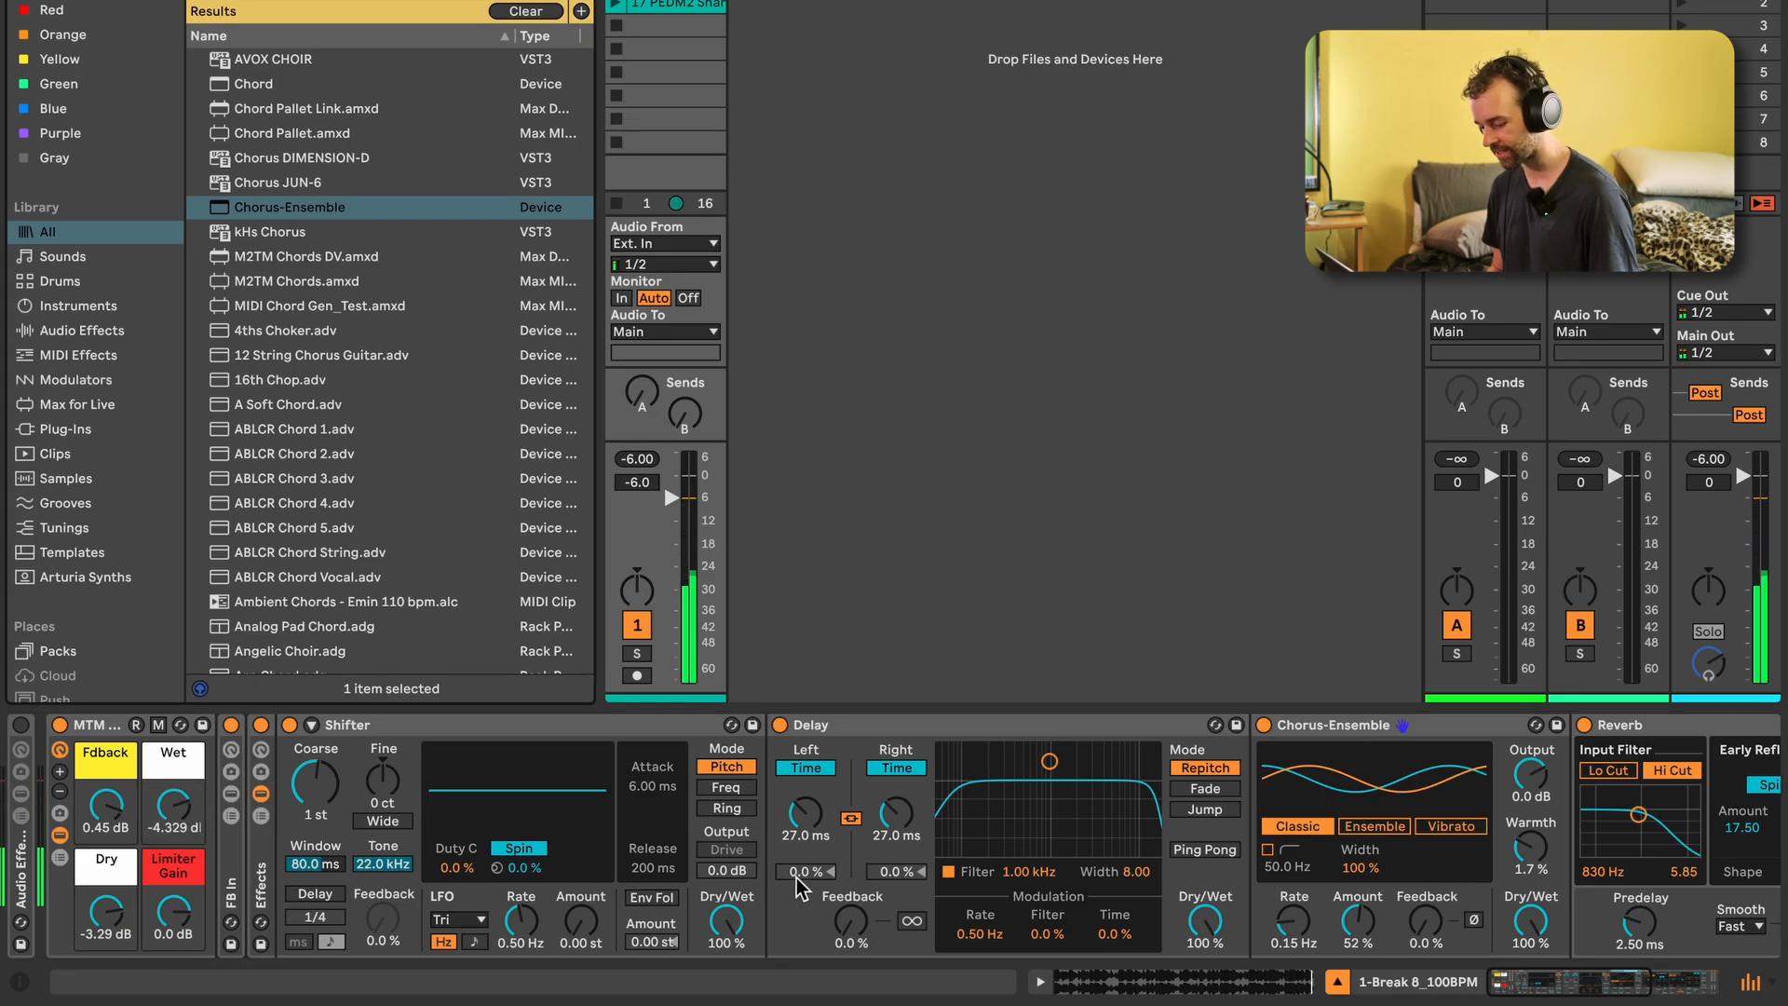
# Insert EQ Eight between the Shifter and the Delay and boost a band to 5.08 dB at 1.35 kHz during playback
pyautogui.press('Escape')
pyautogui.write('eq')
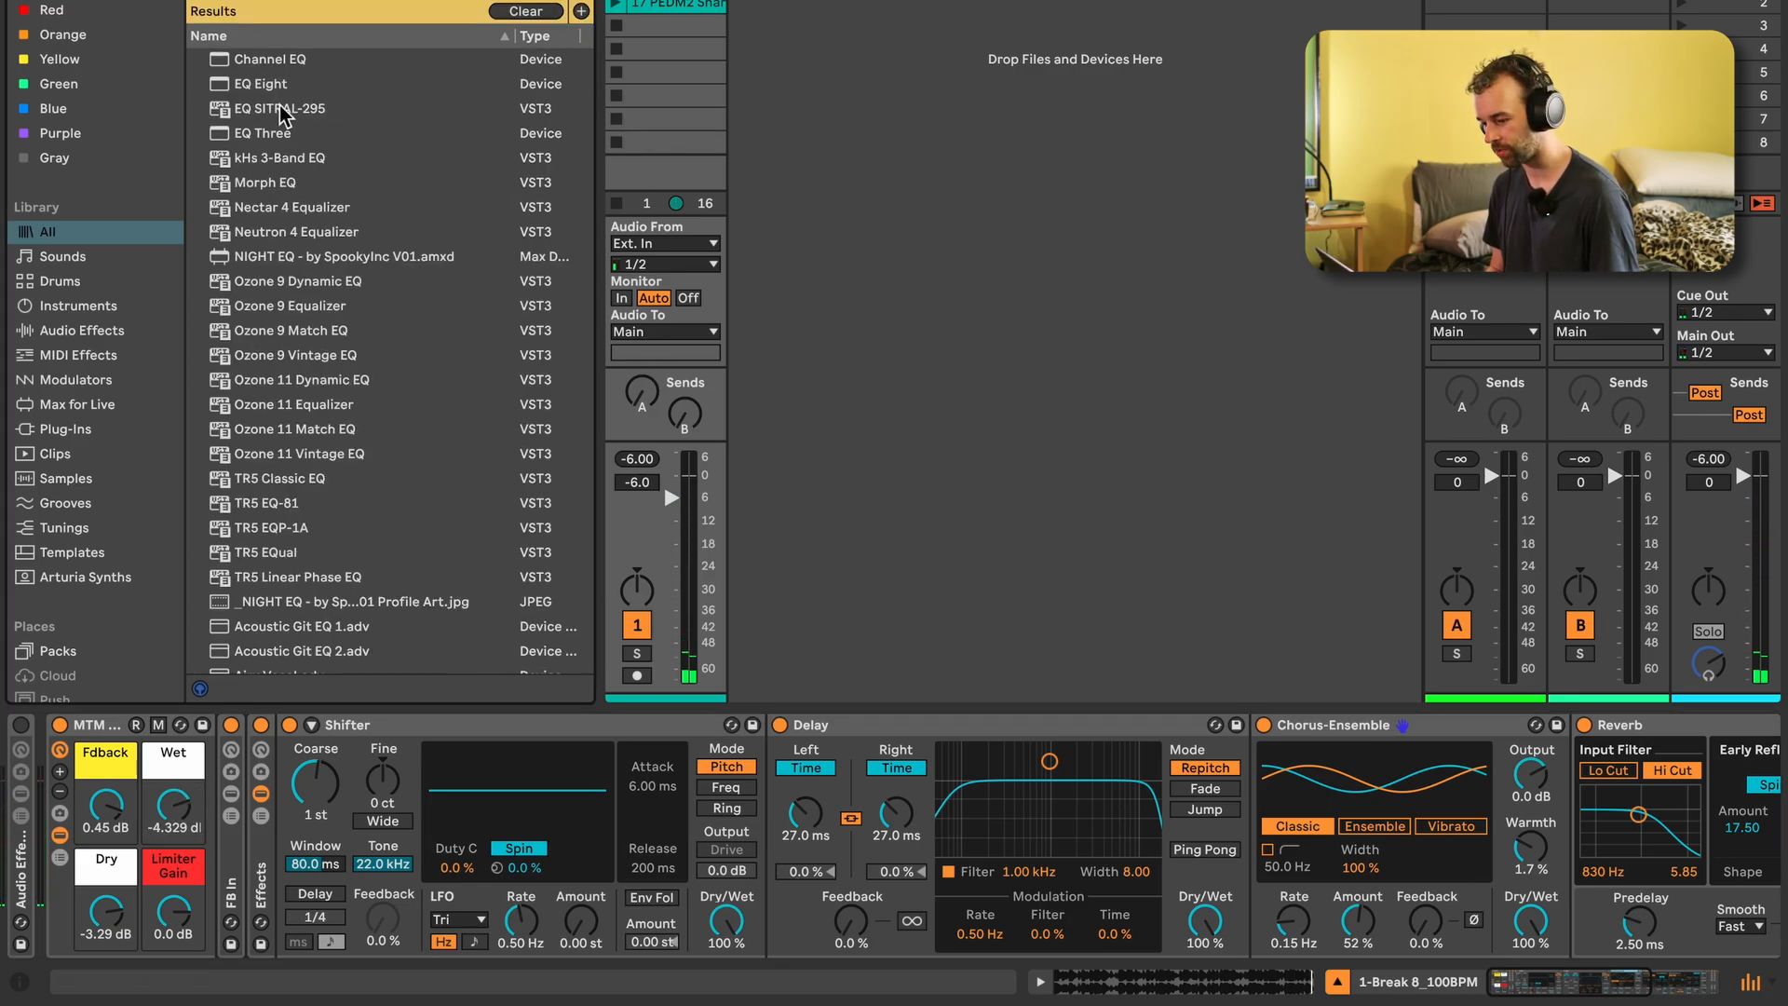
pyautogui.moveTo(277, 88); pyautogui.dragTo(855, 949)
pyautogui.press('space')
pyautogui.moveTo(1149, 823)
pyautogui.mouseDown()
pyautogui.moveTo(1122, 869)
pyautogui.moveTo(1103, 820)
pyautogui.moveTo(1142, 798)
pyautogui.mouseUp()
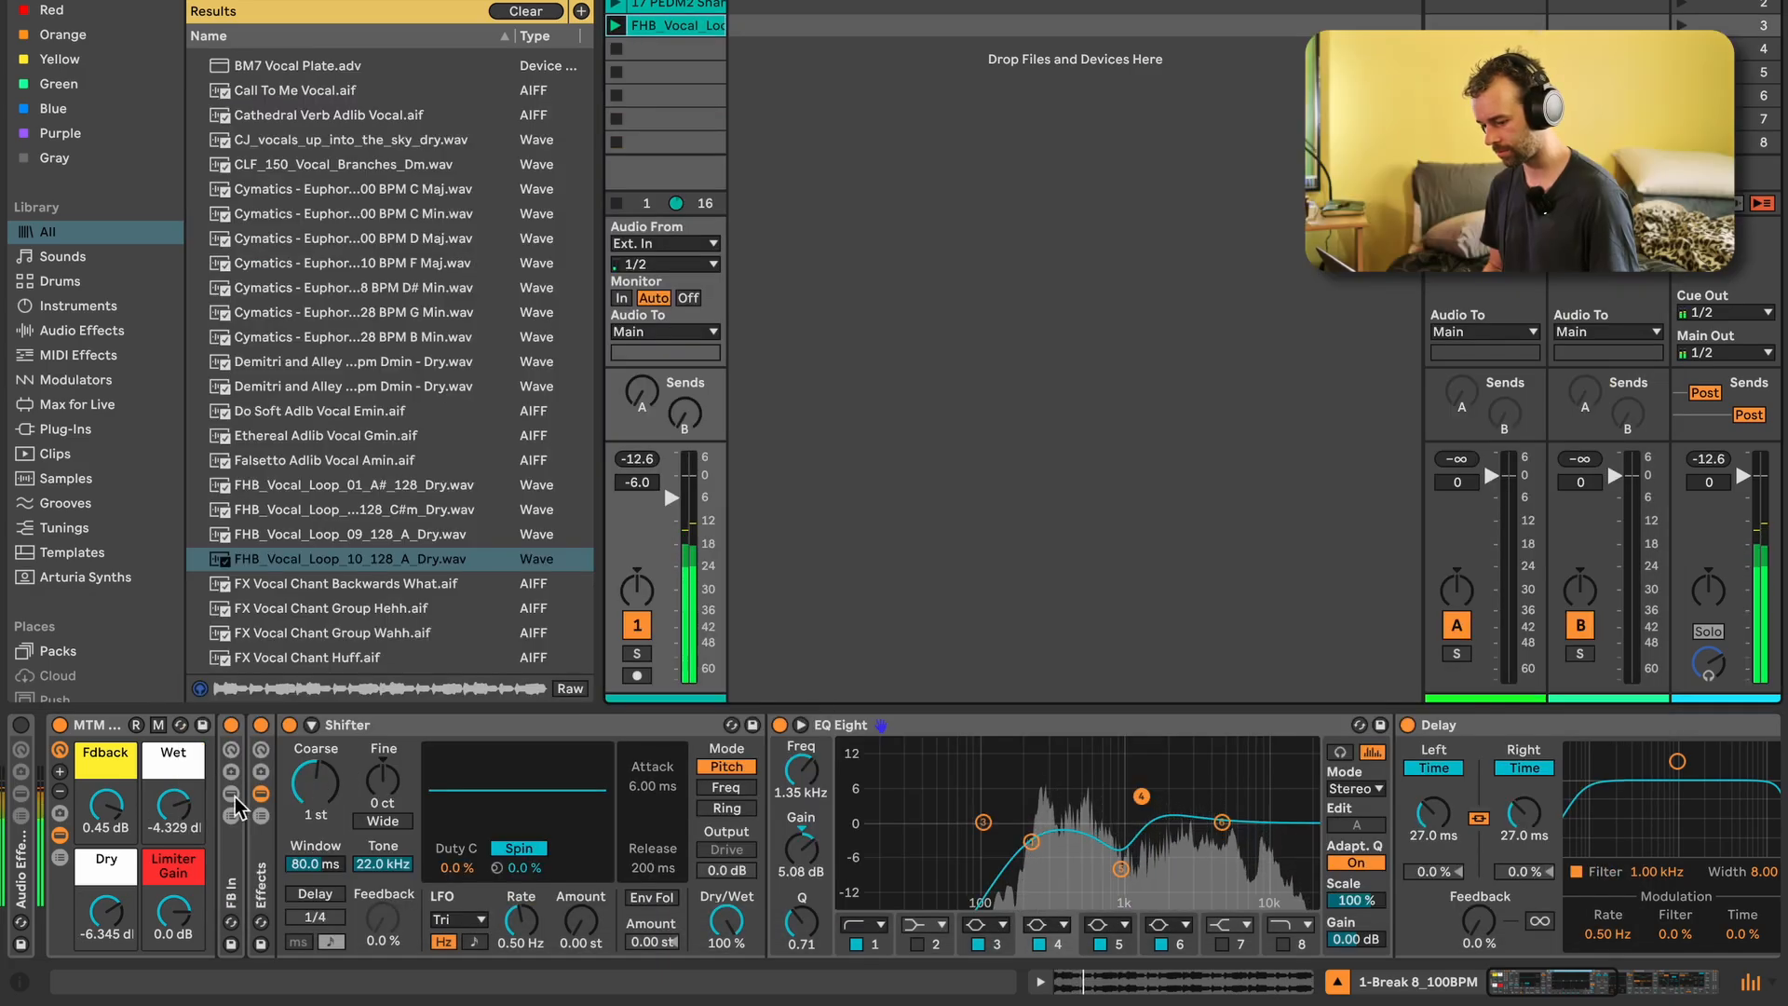
# With the vocal loop playing, sweep Fdback from 2.38 to -1.20 dB, set the Shifter's Coarse to 12 st and Wet to -2.25 dB
pyautogui.moveTo(105, 806); pyautogui.dragTo(106, 792)
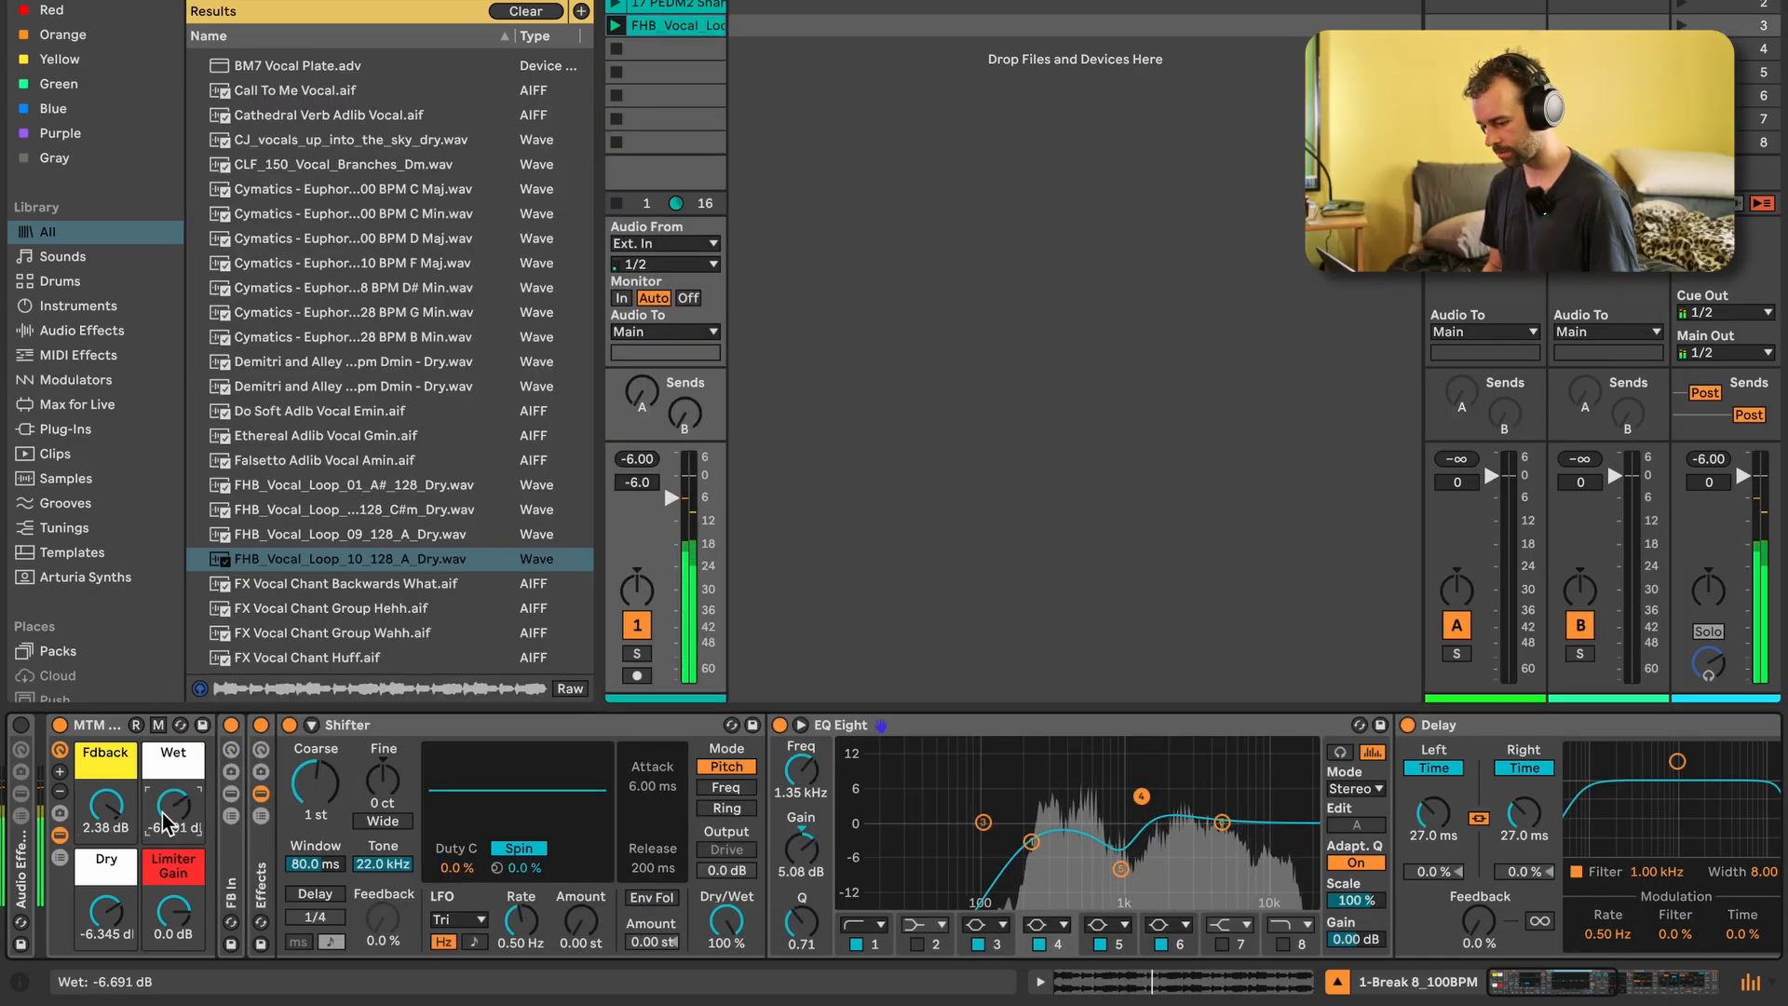
pyautogui.moveTo(105, 807); pyautogui.dragTo(107, 812)
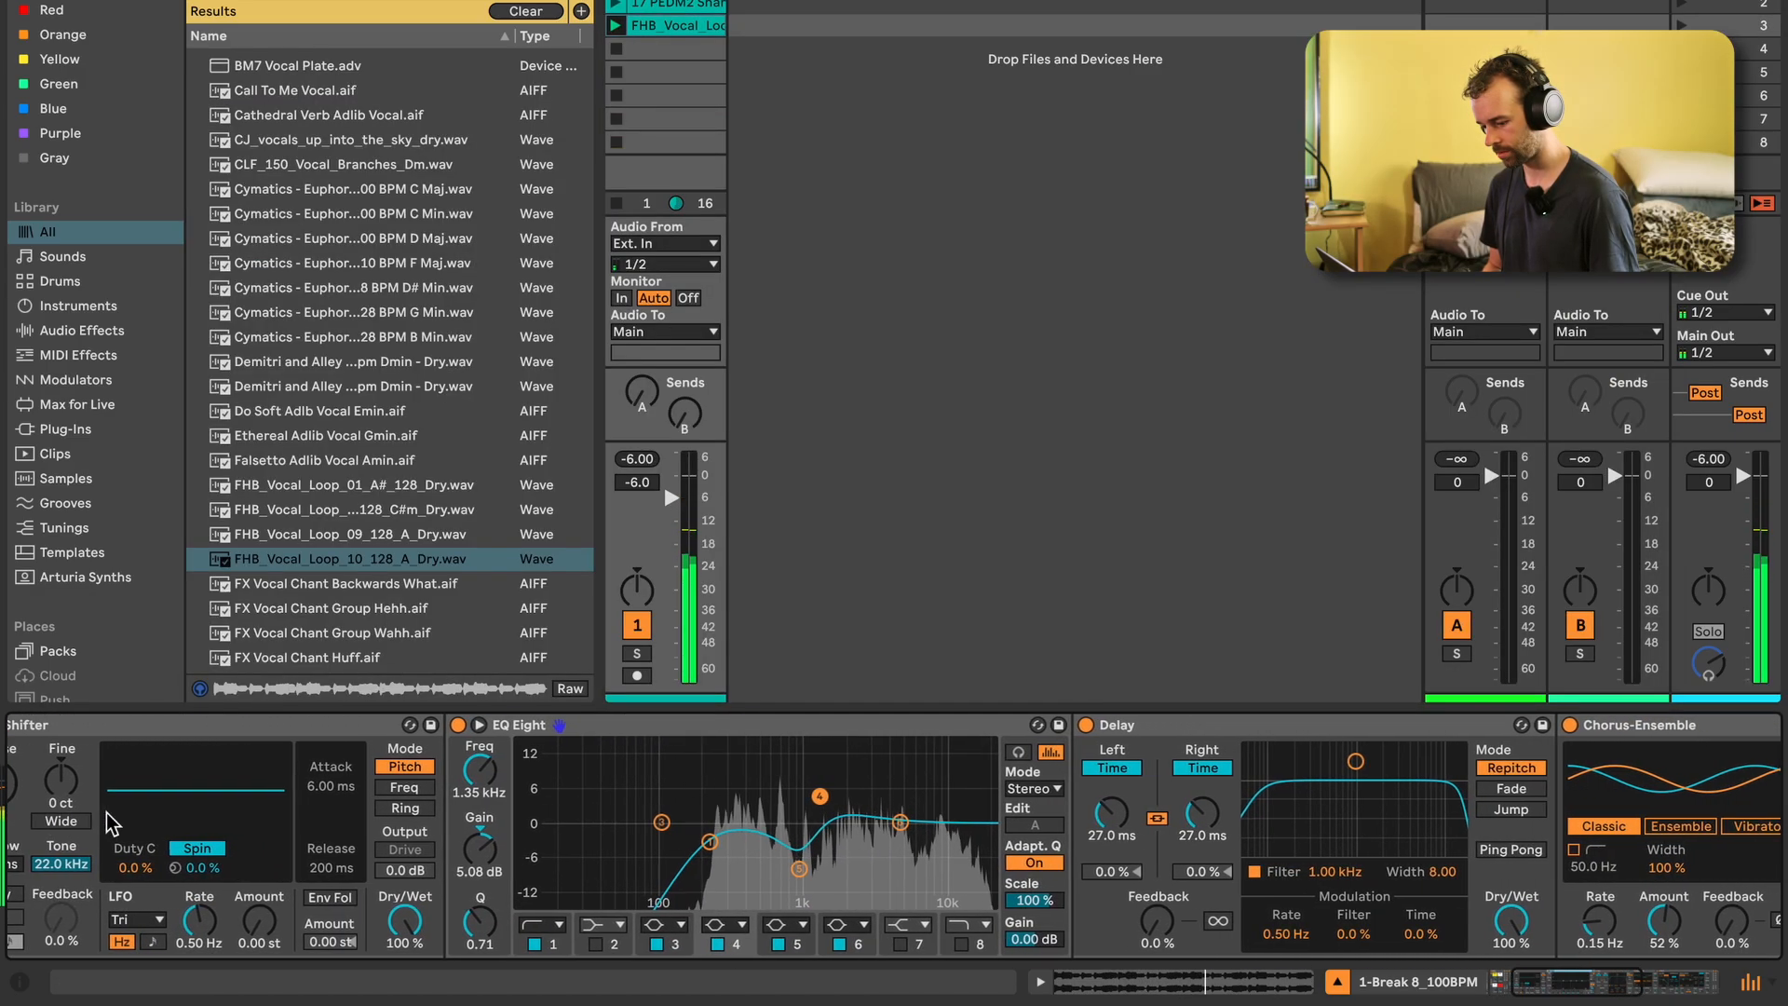
pyautogui.moveTo(316, 784); pyautogui.dragTo(316, 751)
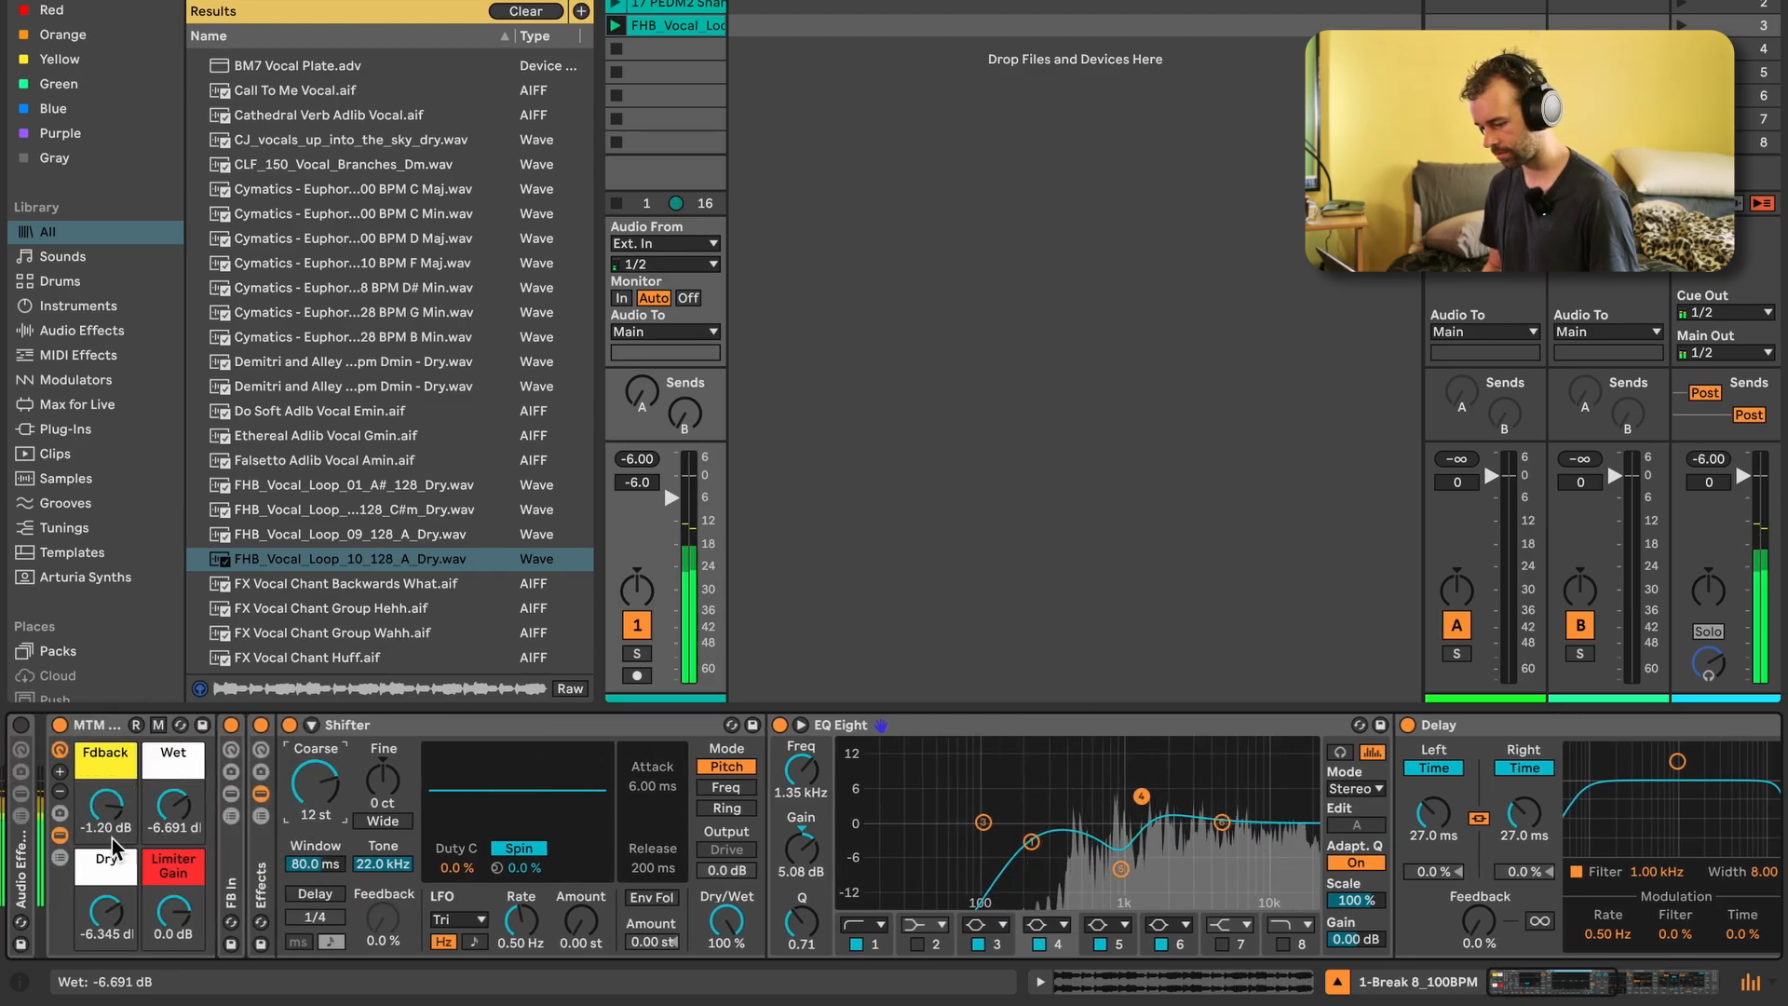
pyautogui.moveTo(173, 806); pyautogui.dragTo(173, 792)
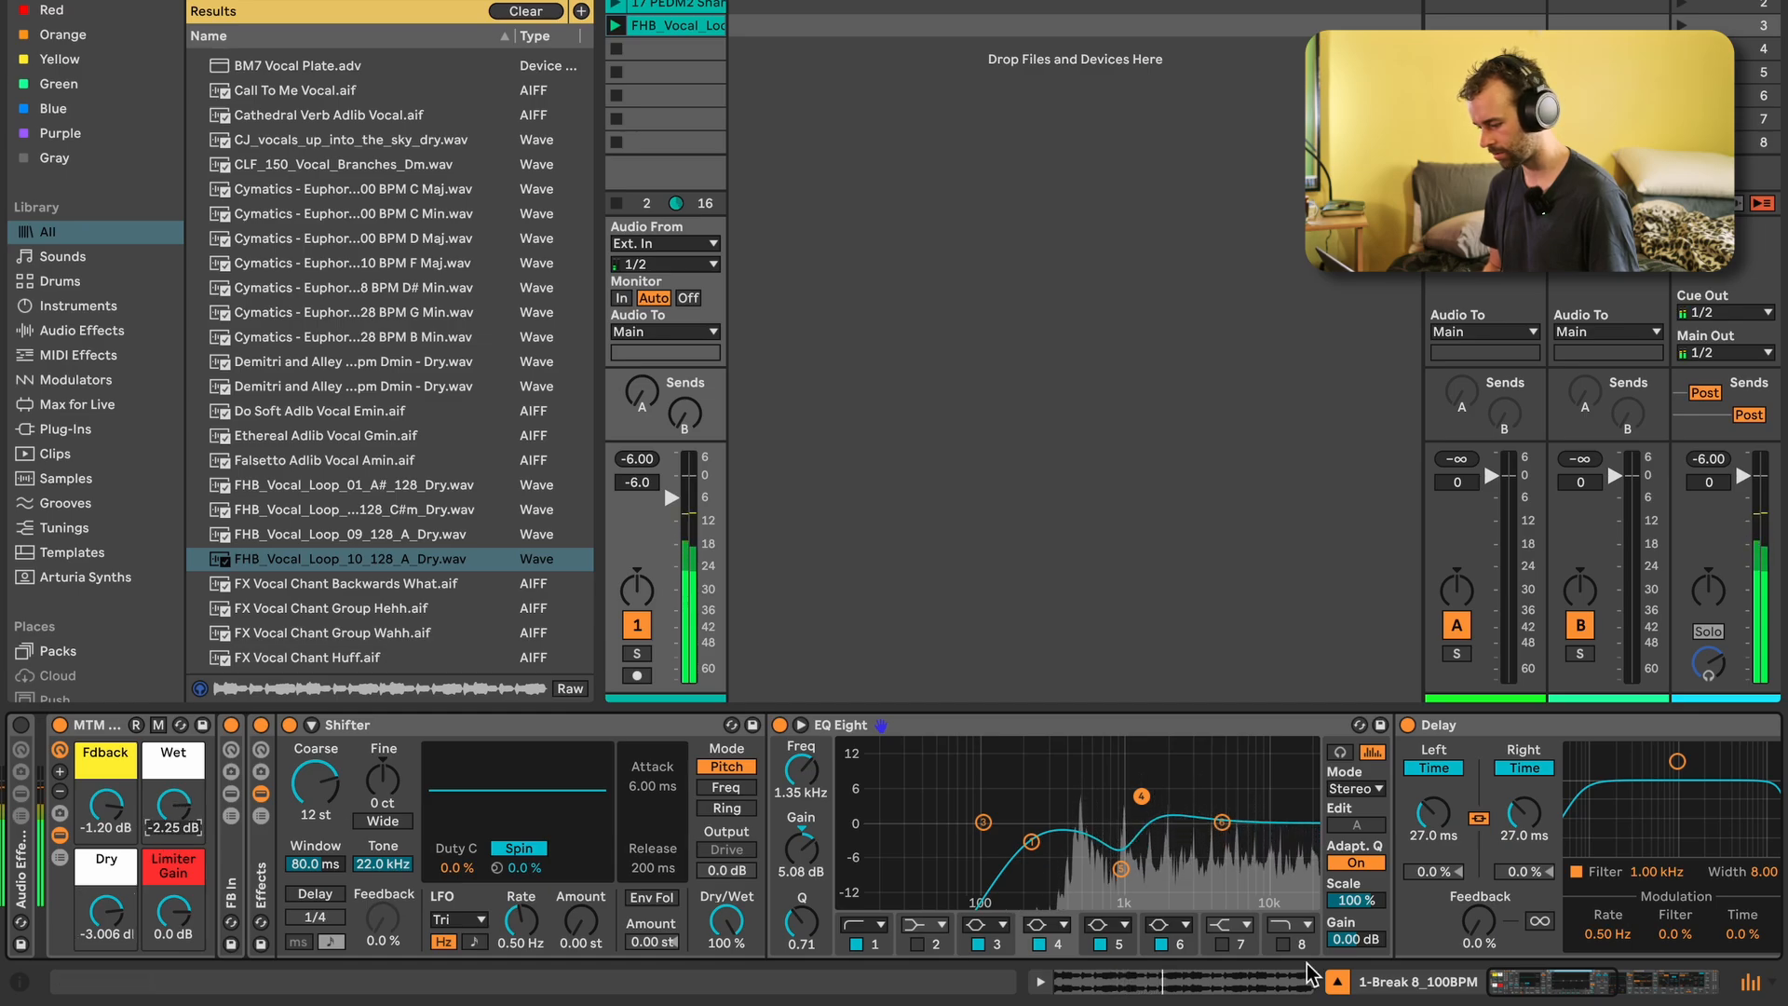
# Enable EQ Eight's band 8 as a high cut at 8.99 kHz and raise the Fdback macro to 2.87 dB
pyautogui.click(1282, 944)
pyautogui.moveTo(1300, 841); pyautogui.dragTo(1256, 842)
pyautogui.moveTo(105, 807); pyautogui.dragTo(105, 798)
# Switch the Delay's linked channels to Sync at 4 sixteenths and lengthen the Reverb's Decay to 7.48 s
pyautogui.hscroll(10, 460, 784)
pyautogui.click(573, 770)
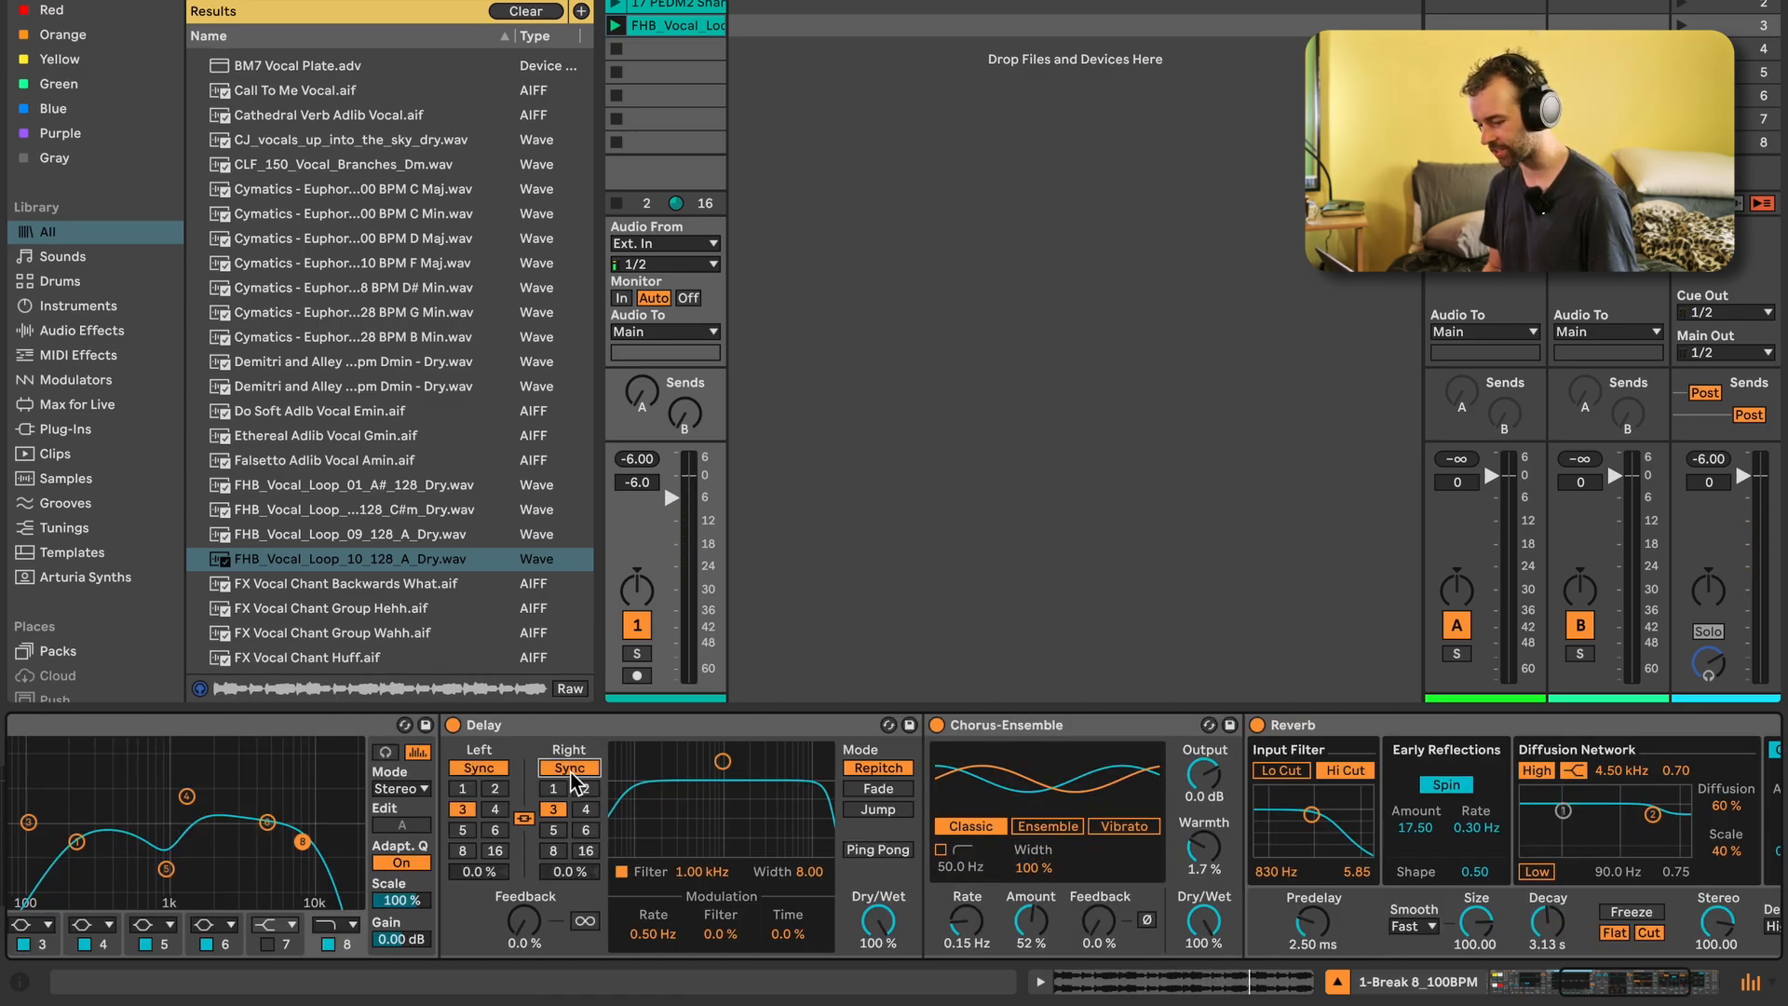
pyautogui.click(586, 809)
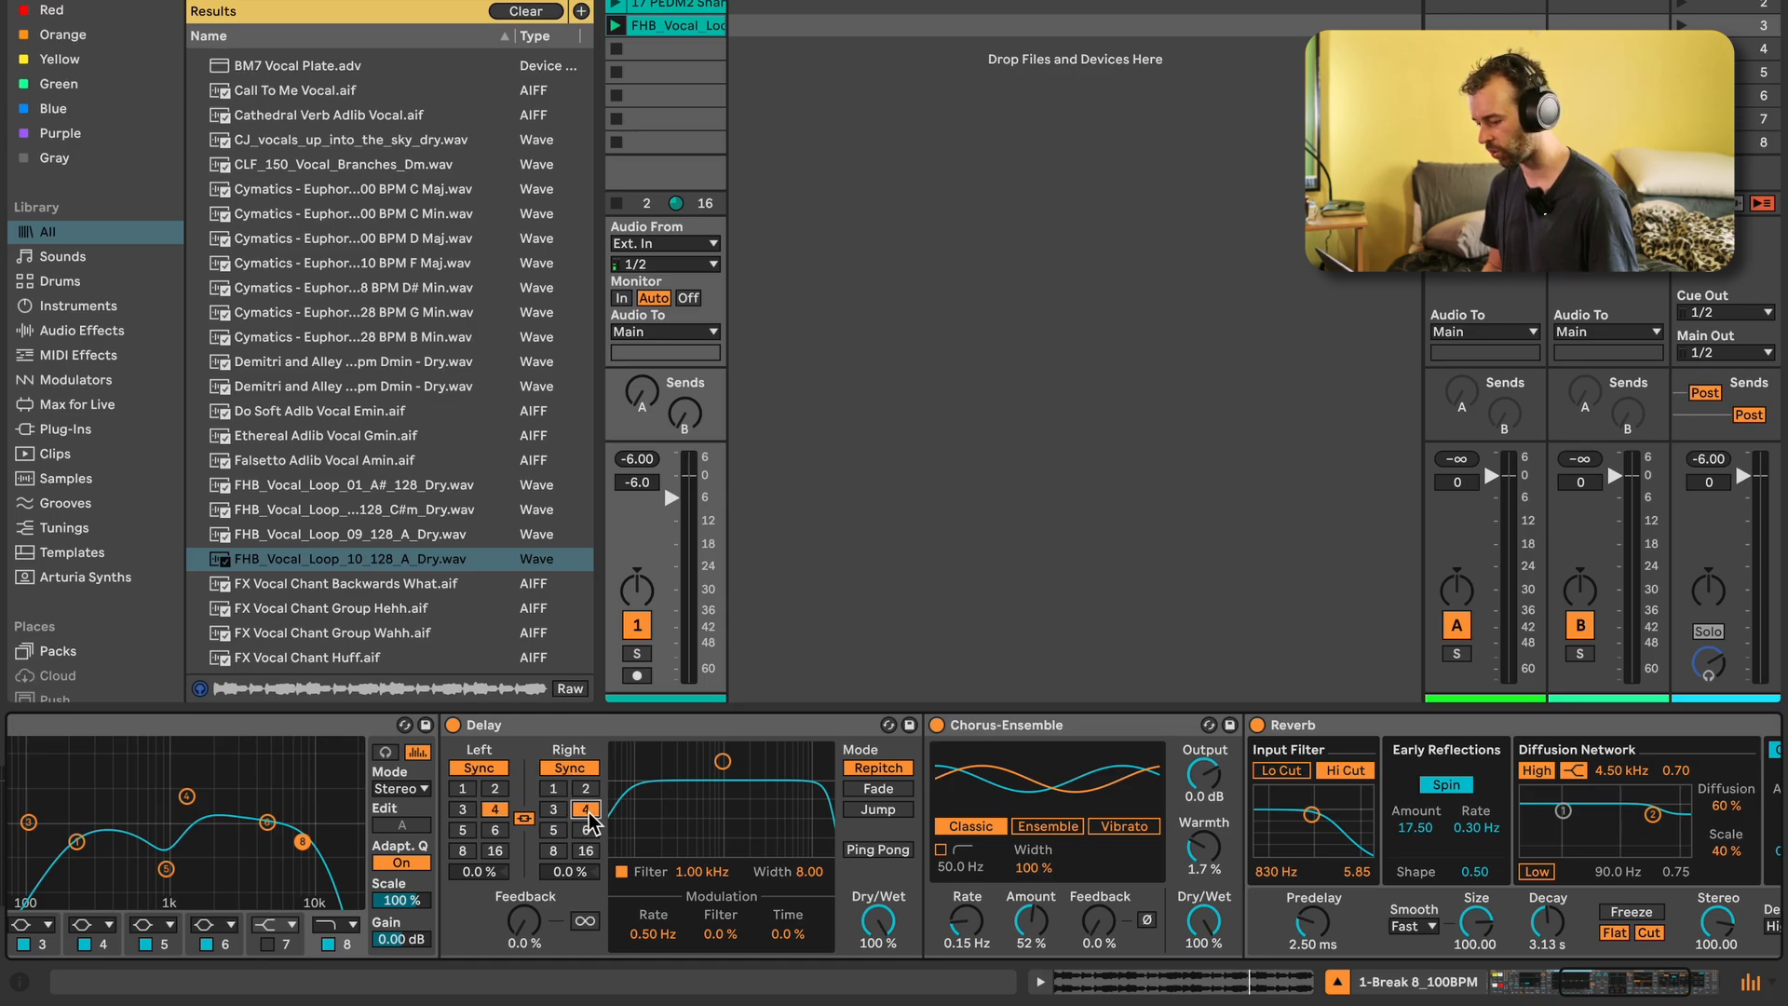
pyautogui.hscroll(4, 1085, 885)
pyautogui.moveTo(1167, 922); pyautogui.dragTo(1167, 911)
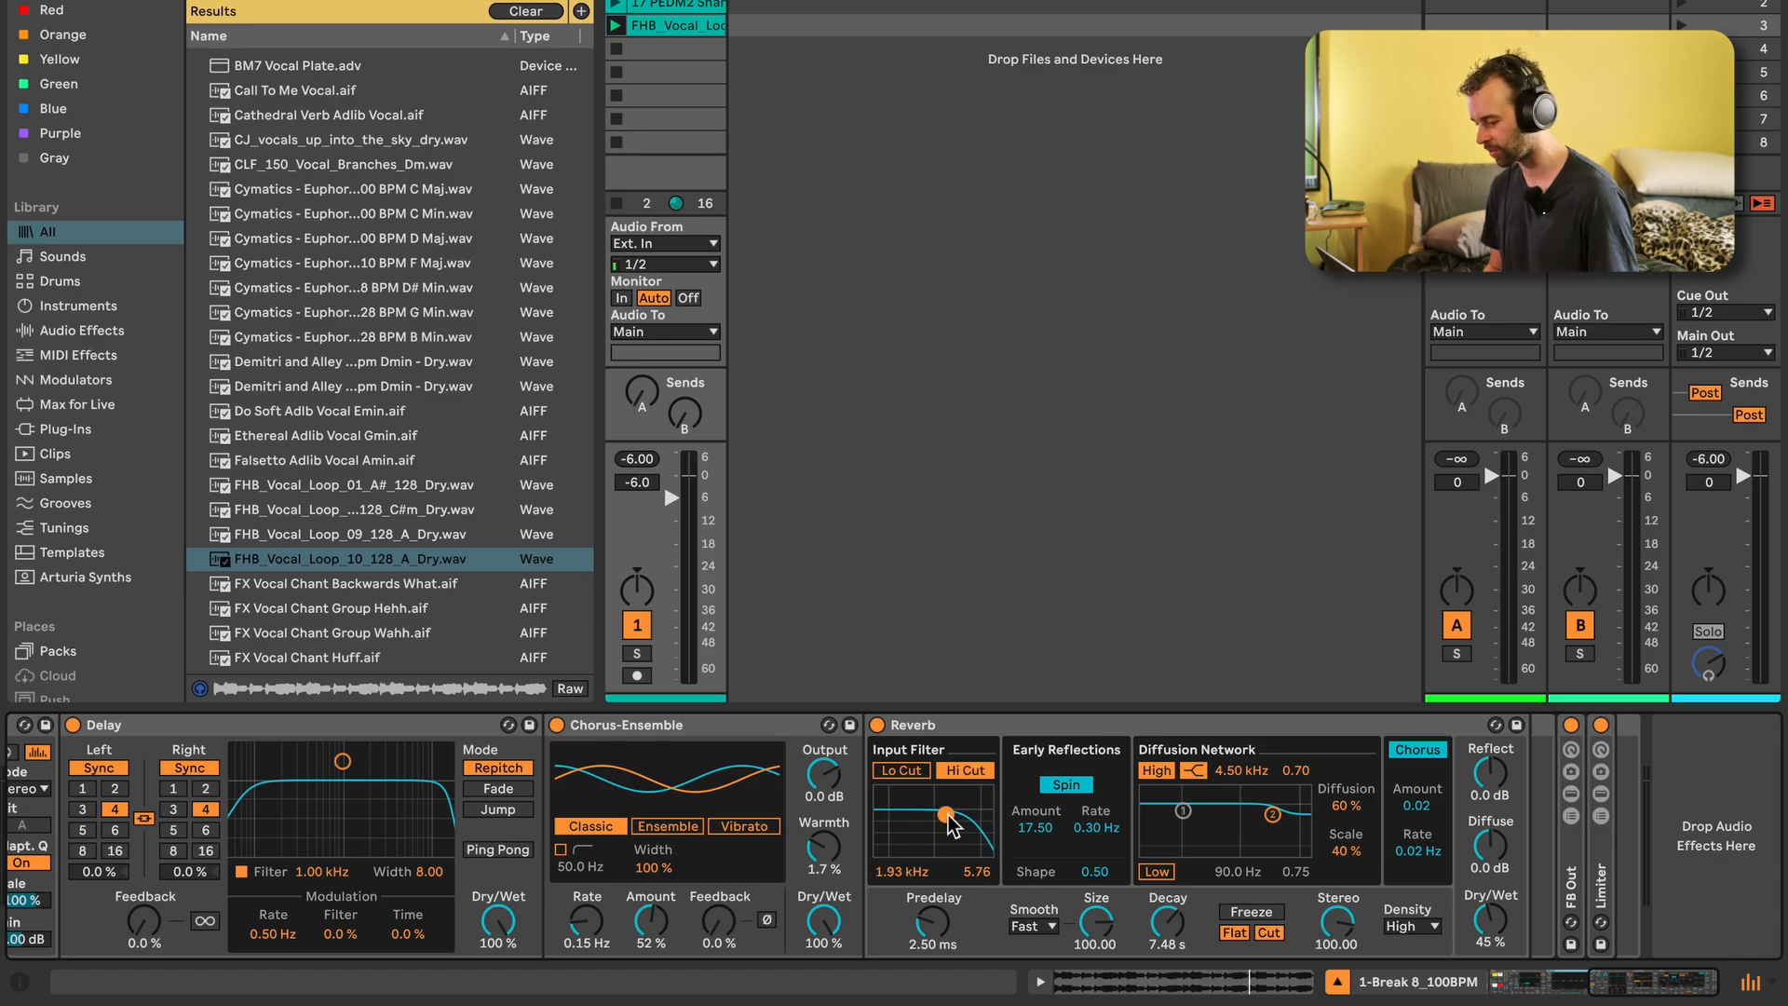
# Play the vocal loop and set the macros to Fdback 1.06 dB, Wet -0.14 dB and Dry -5.368 dB
pyautogui.hscroll(-14, 559, 838)
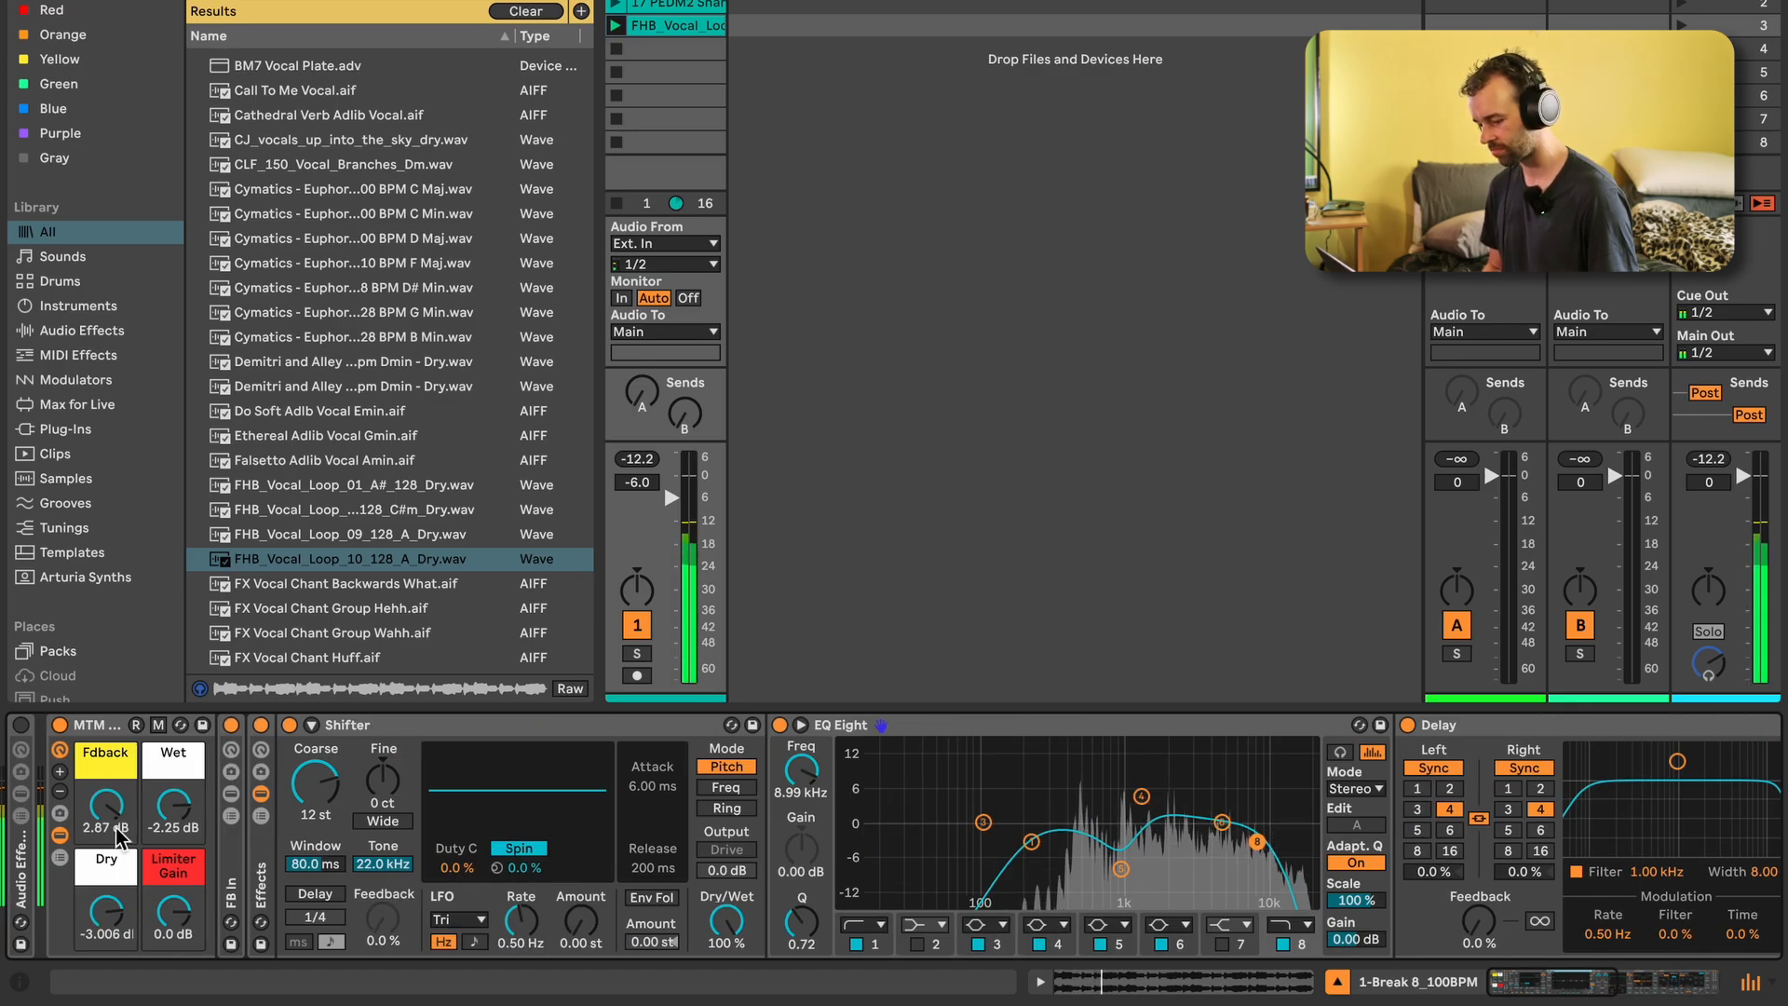
pyautogui.moveTo(105, 818); pyautogui.dragTo(173, 791)
pyautogui.moveTo(106, 911); pyautogui.dragTo(107, 932)
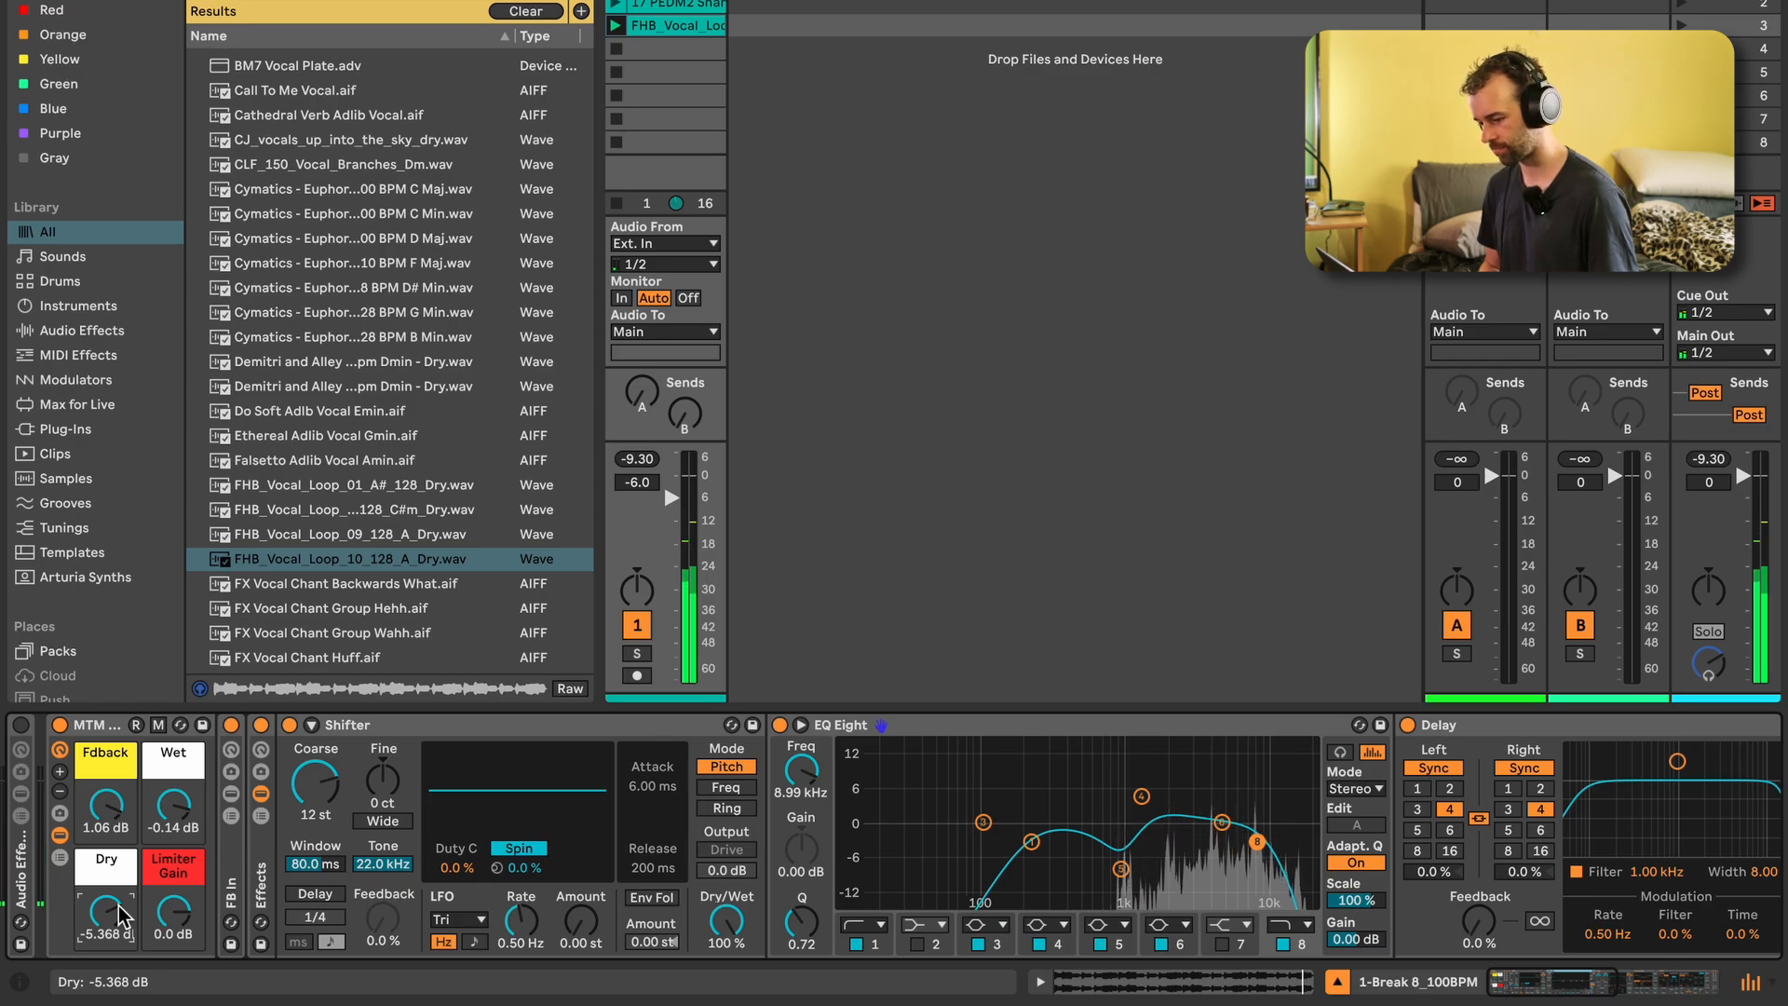
# Insert Beat Repeat before the Shifter and set its Variation to 6 and Chance to 53.3%
pyautogui.hotkey('ctrl', 'f')
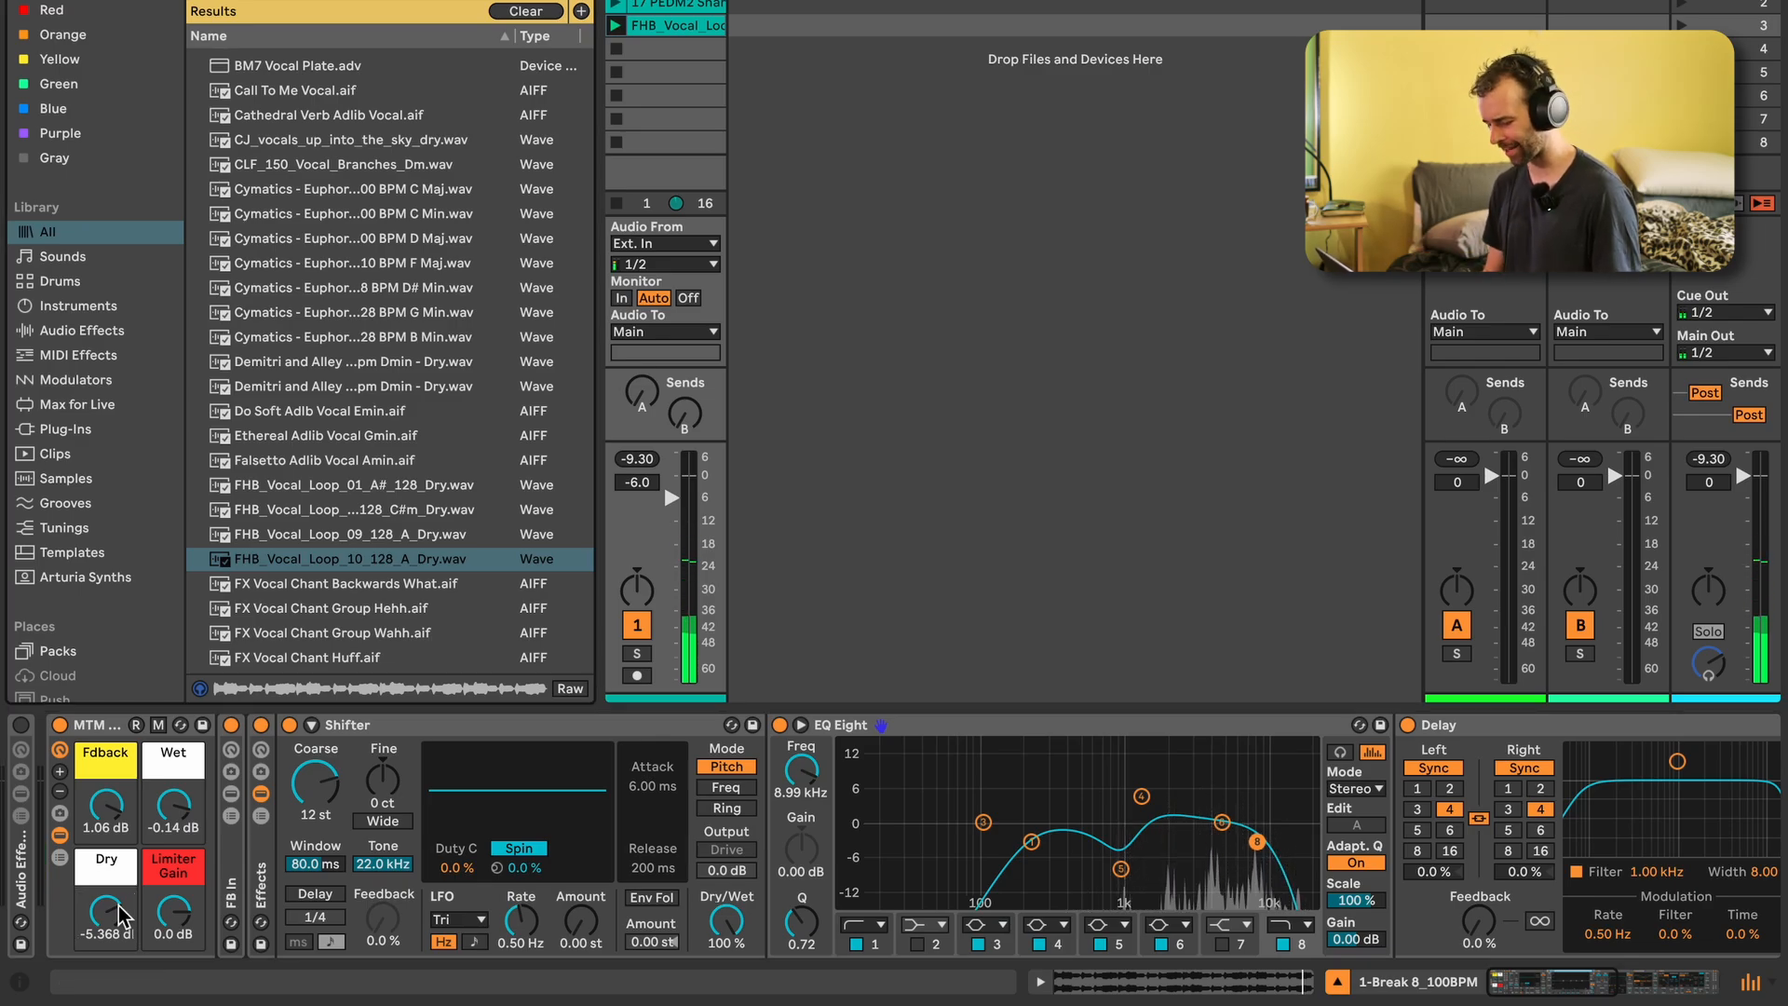
pyautogui.write('beat repeat')
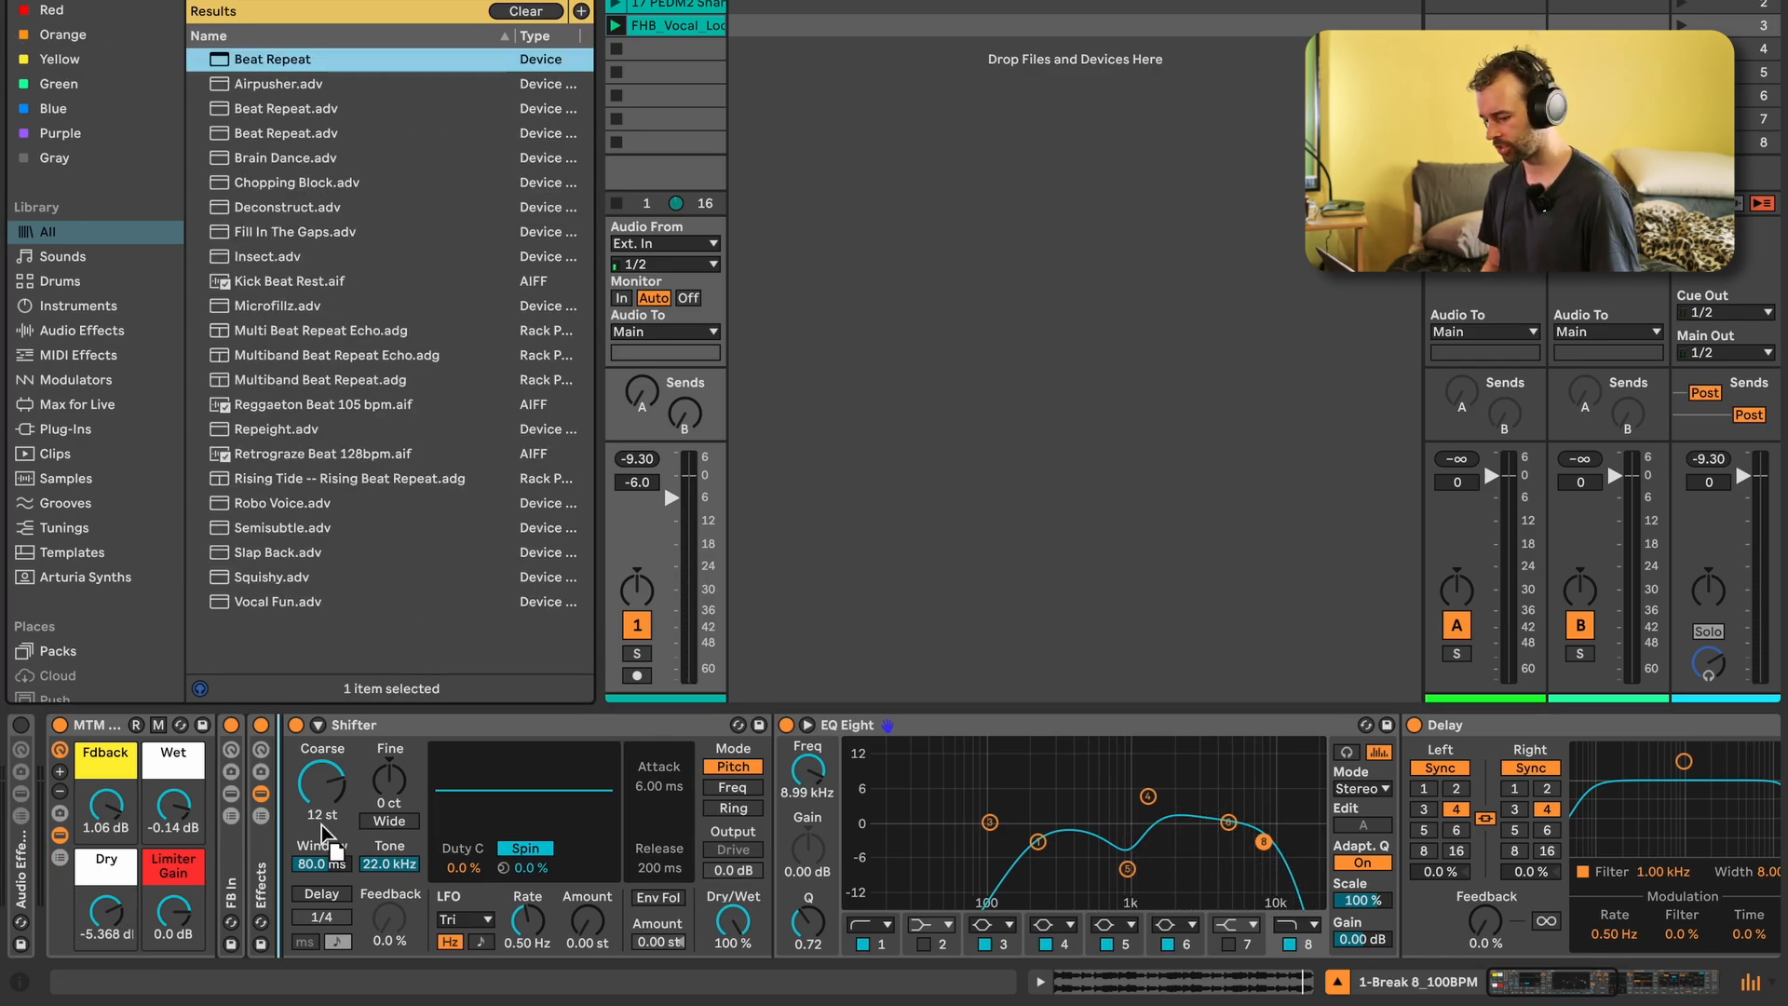
pyautogui.press('Return')
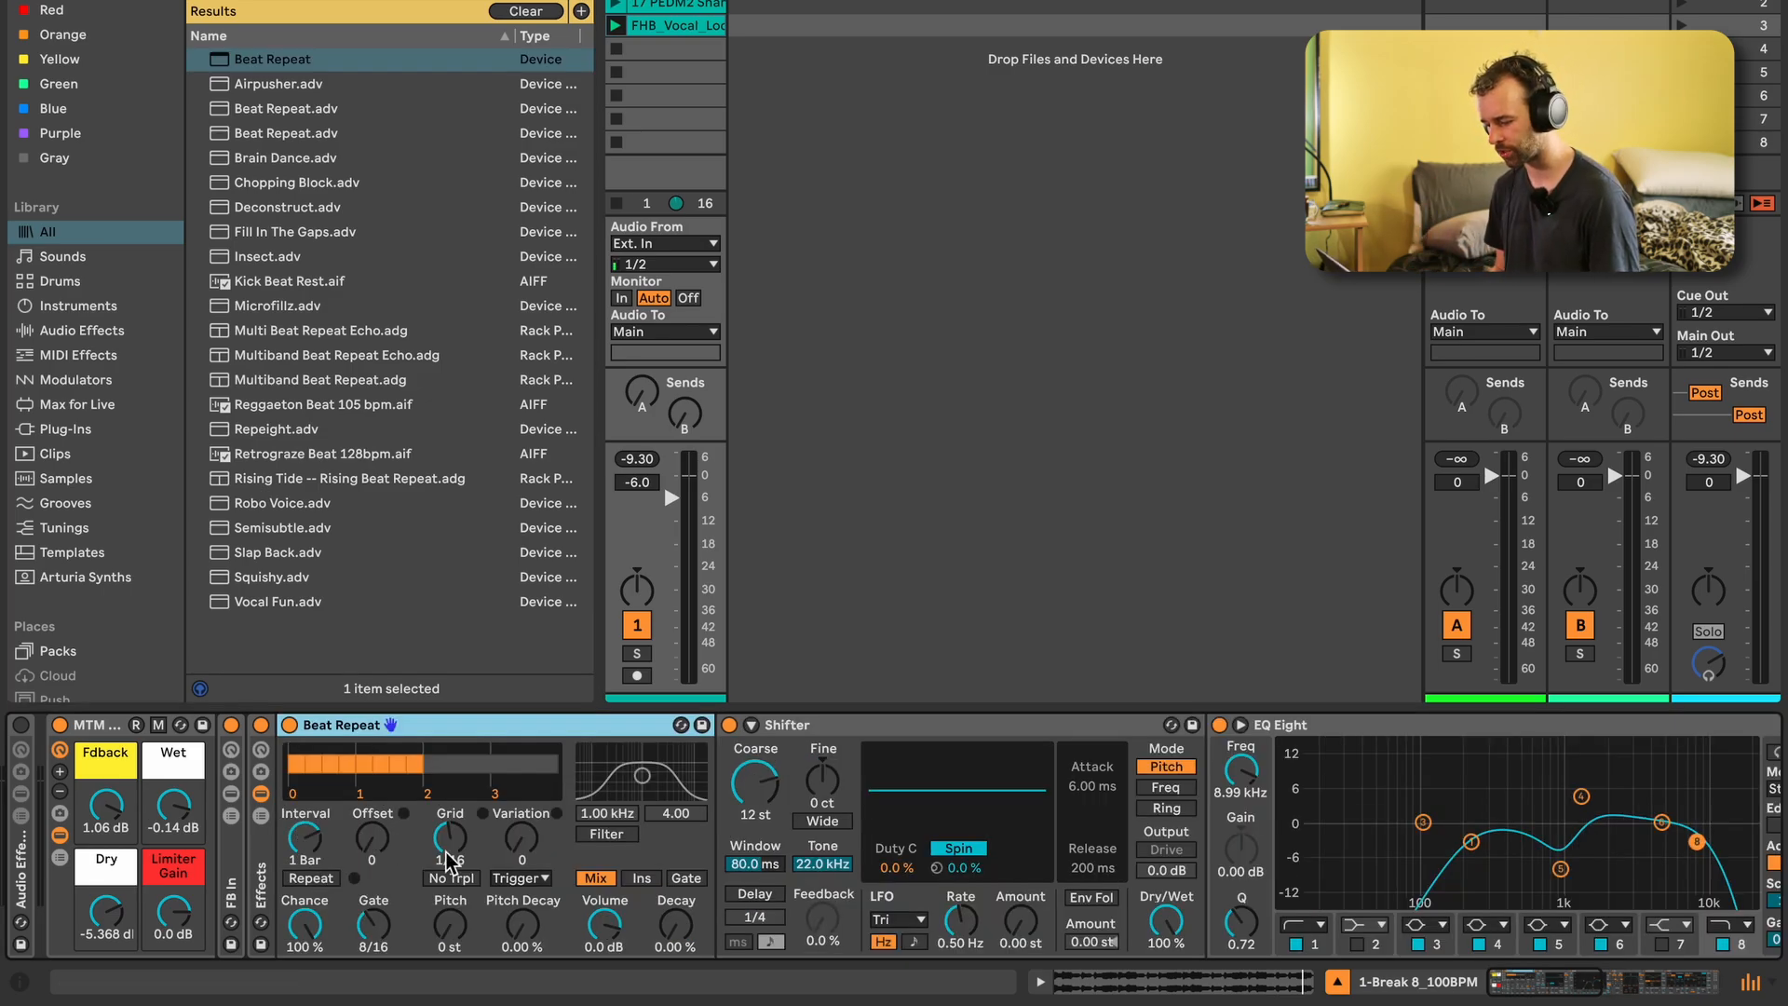
pyautogui.click(521, 837)
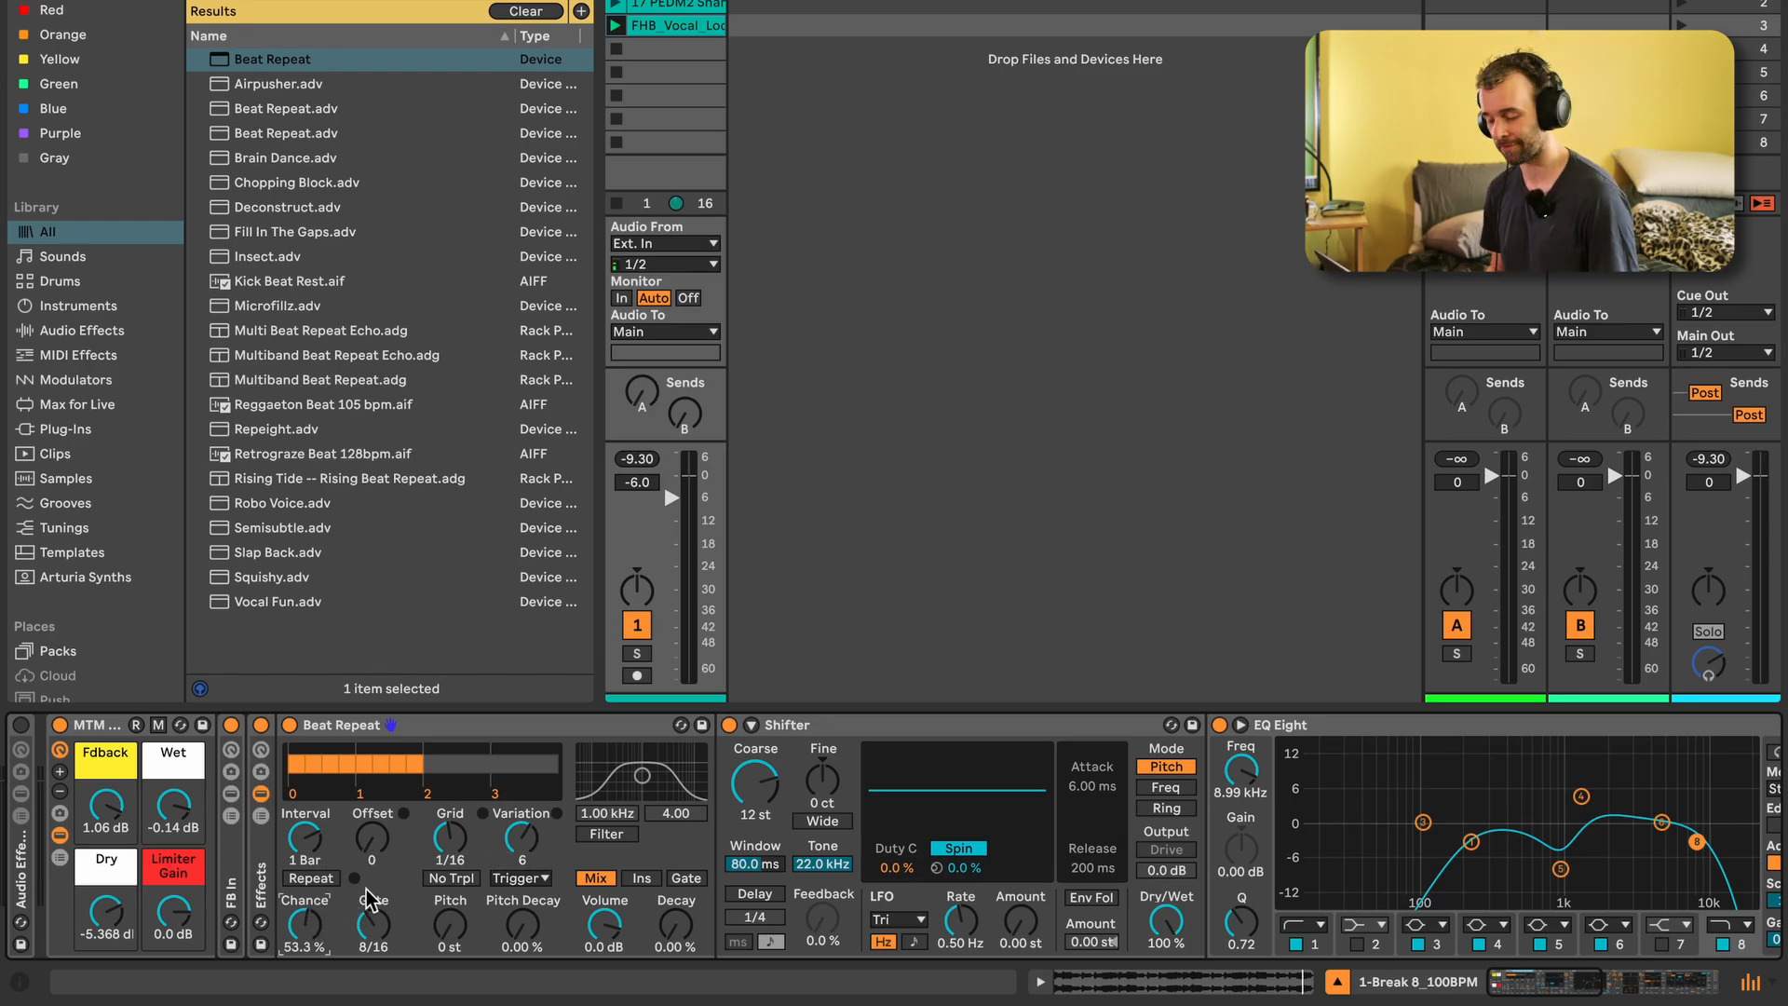
# During playback, set Beat Repeat's Interval to 1/4, its output mode to Ins, and its Offset to 9/16
pyautogui.press('space')
pyautogui.moveTo(302, 845)
pyautogui.mouseDown()
pyautogui.moveTo(302, 908)
pyautogui.moveTo(302, 867)
pyautogui.mouseUp()
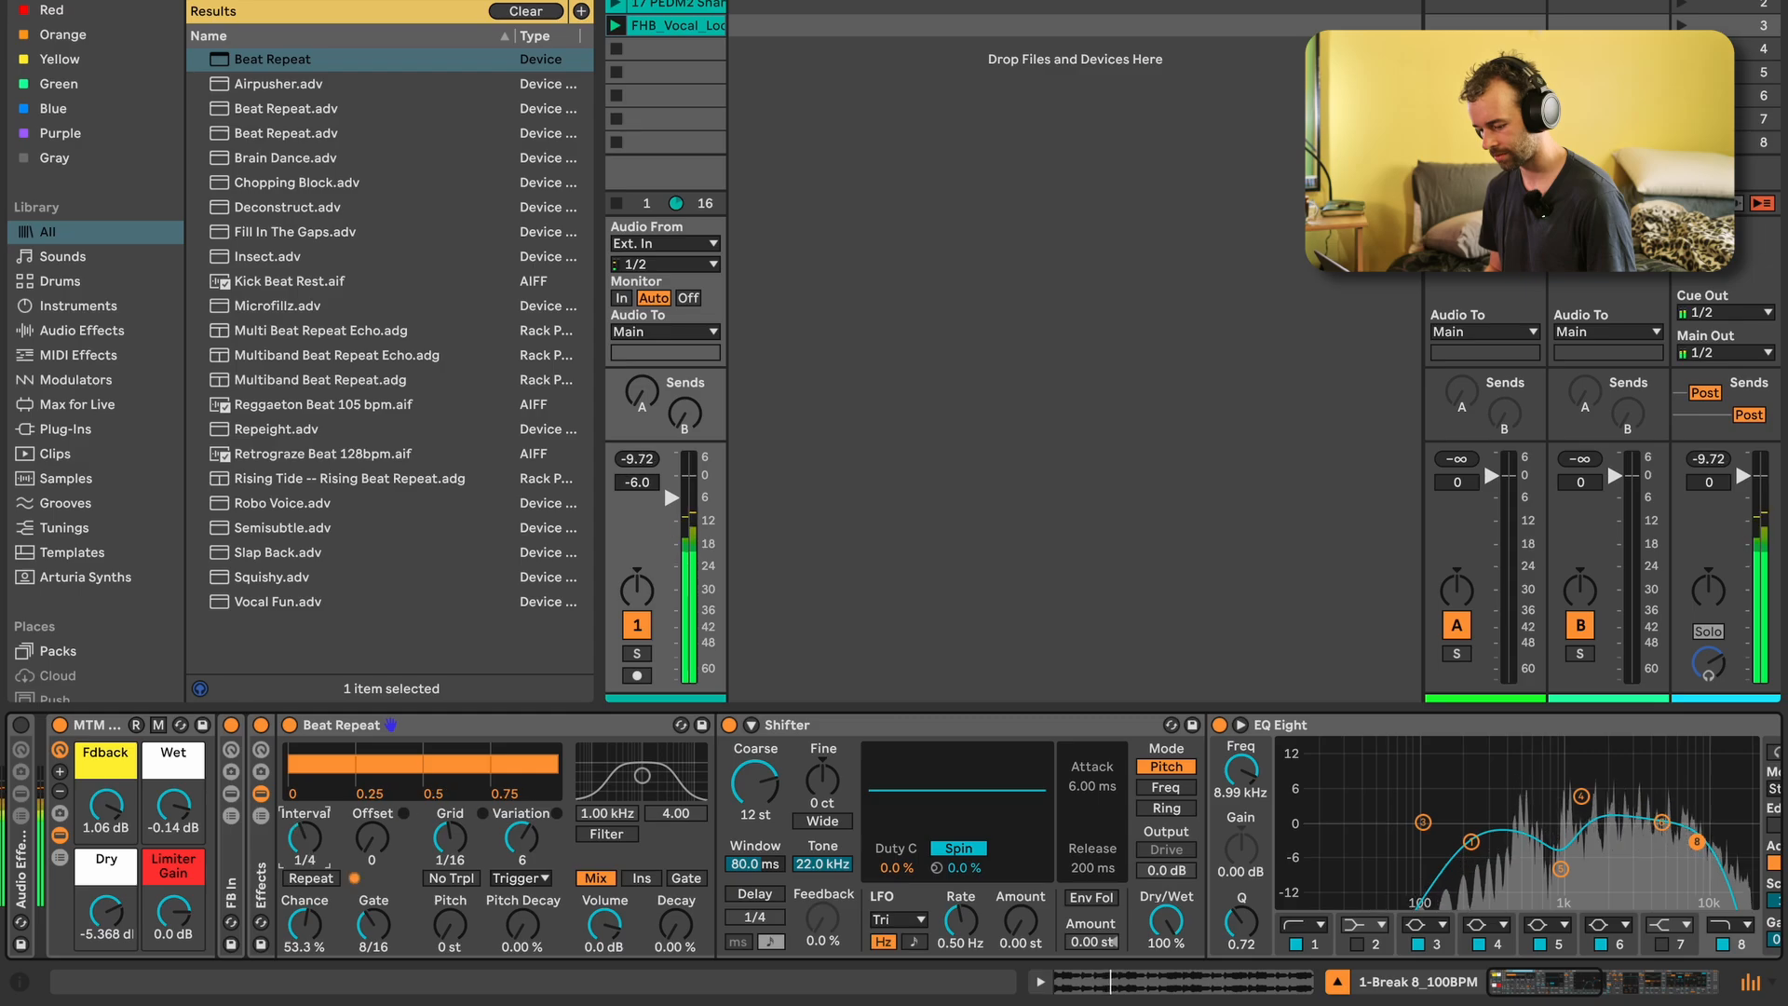
pyautogui.click(654, 882)
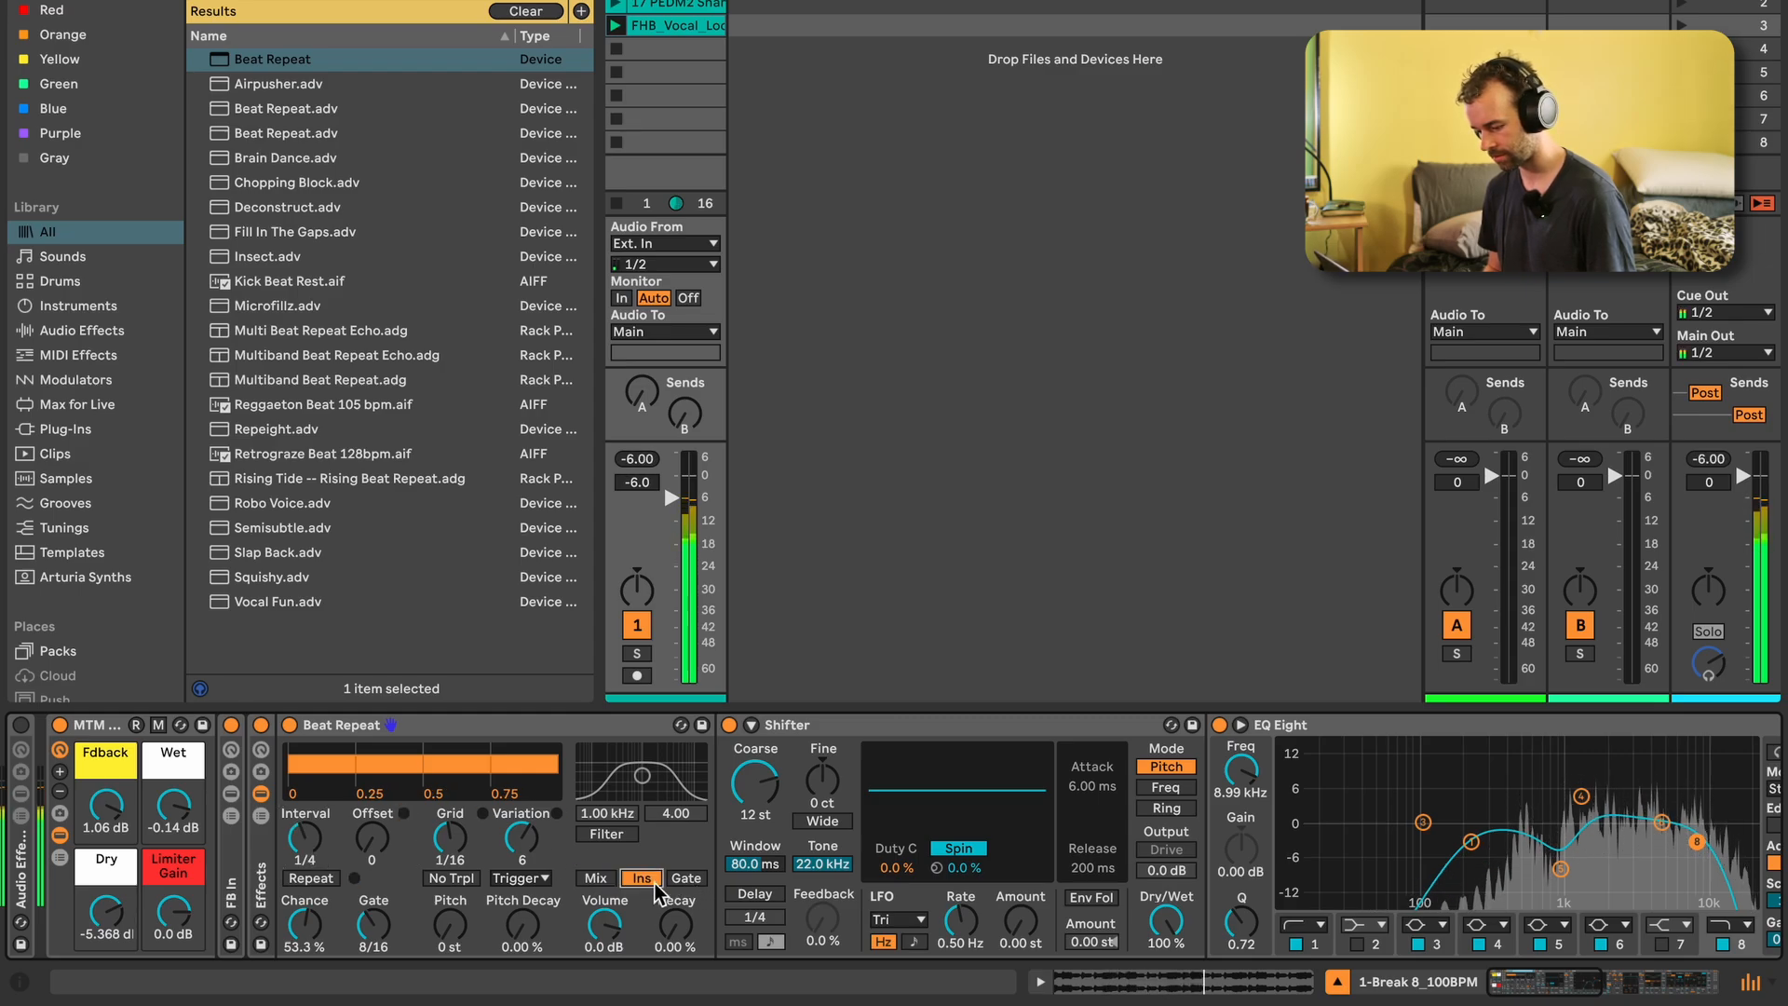
pyautogui.moveTo(604, 923); pyautogui.dragTo(604, 931)
pyautogui.moveTo(368, 843); pyautogui.dragTo(368, 810)
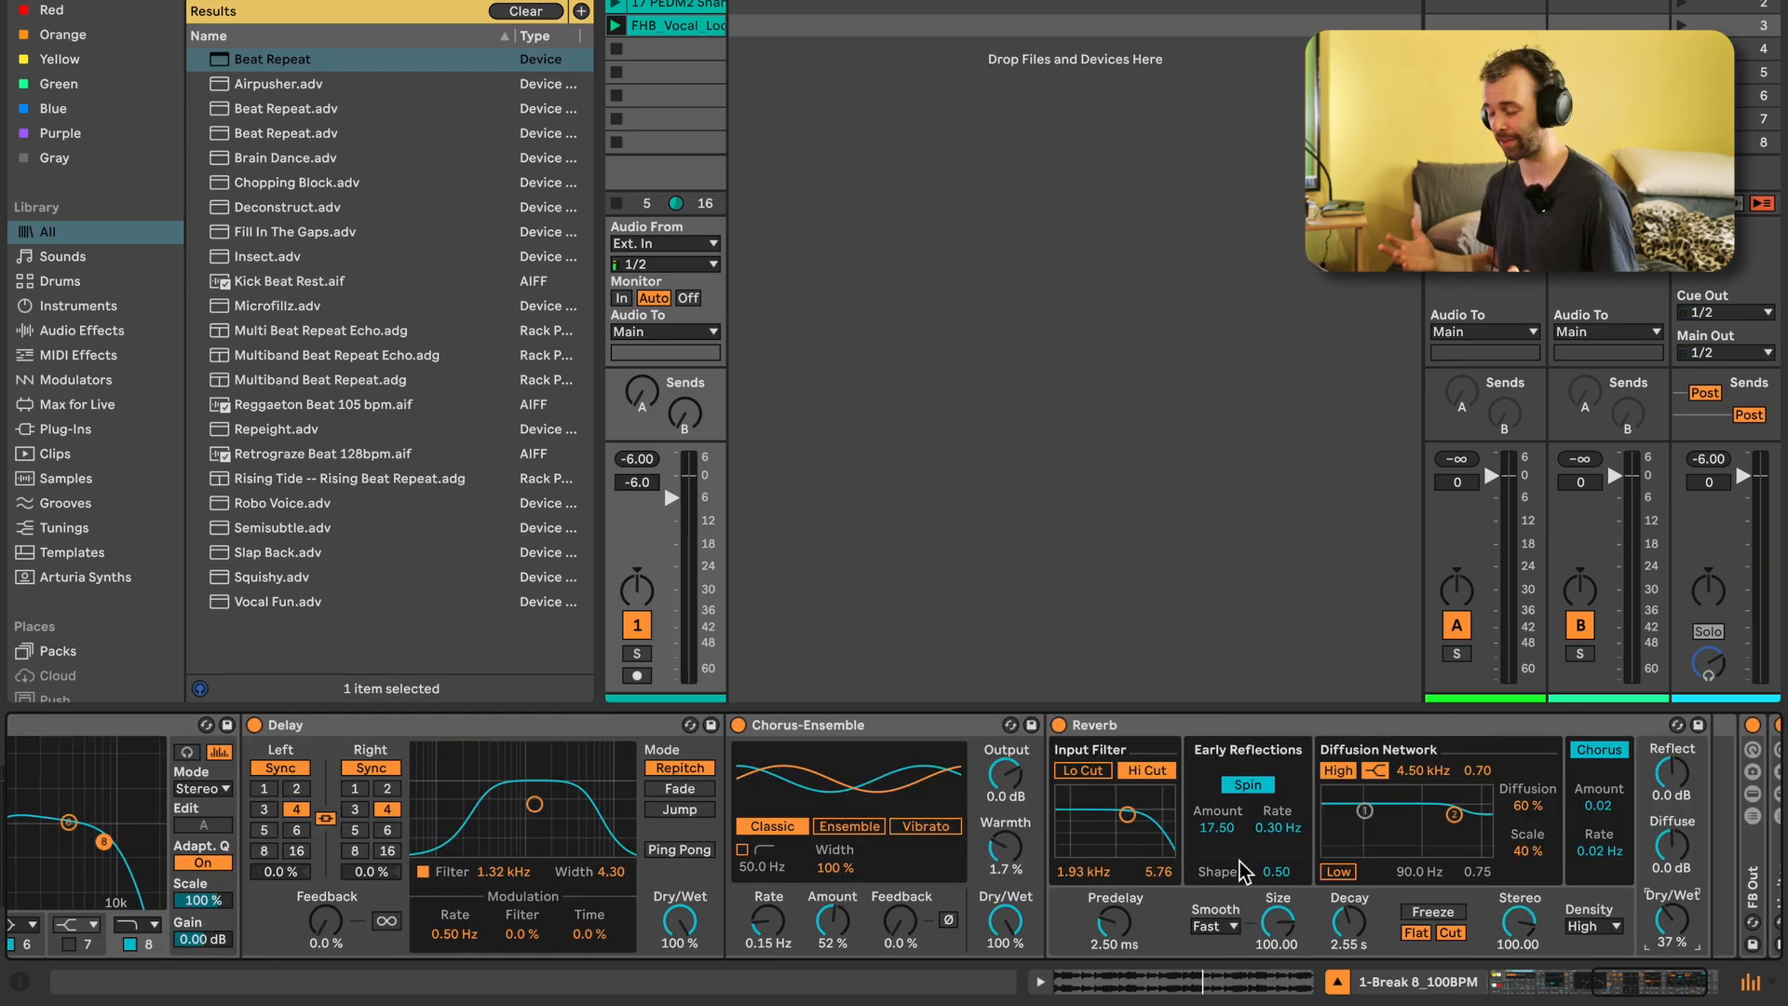
# Insert Grain Delay between the Delay and Chorus-Ensemble and set its Spray to 345 ms
pyautogui.press('super+f')
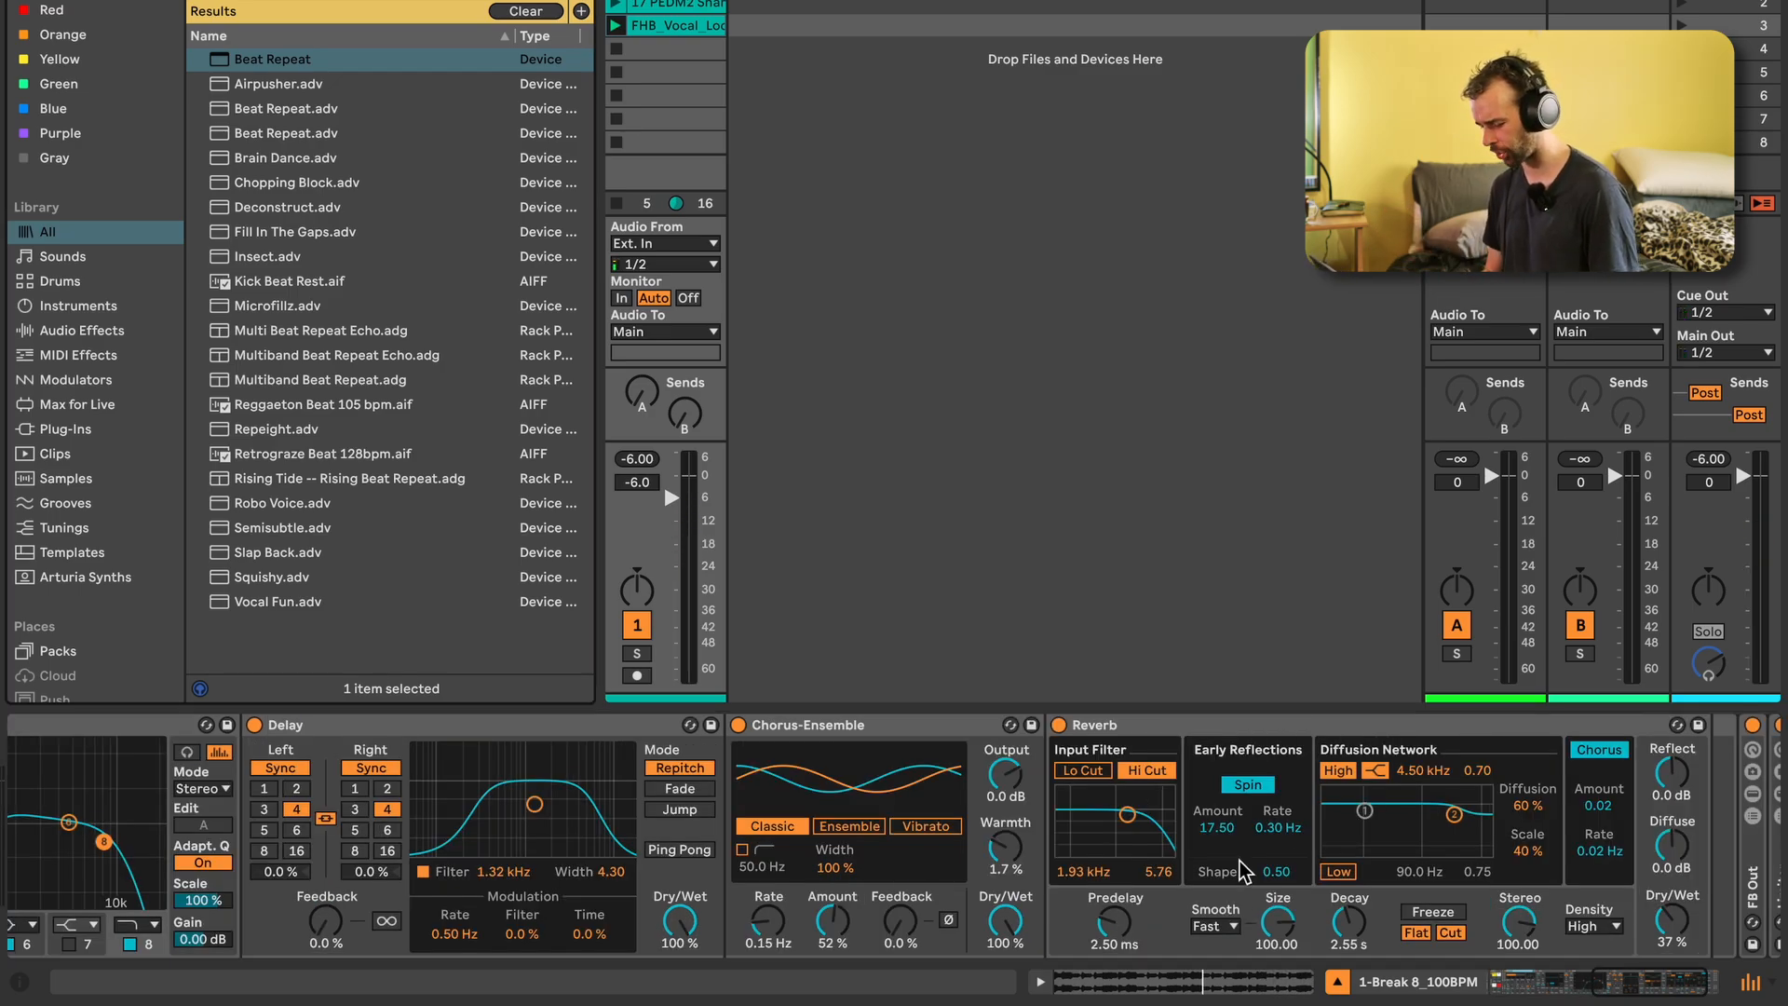
pyautogui.write('grain')
pyautogui.moveTo(289, 59); pyautogui.dragTo(750, 922)
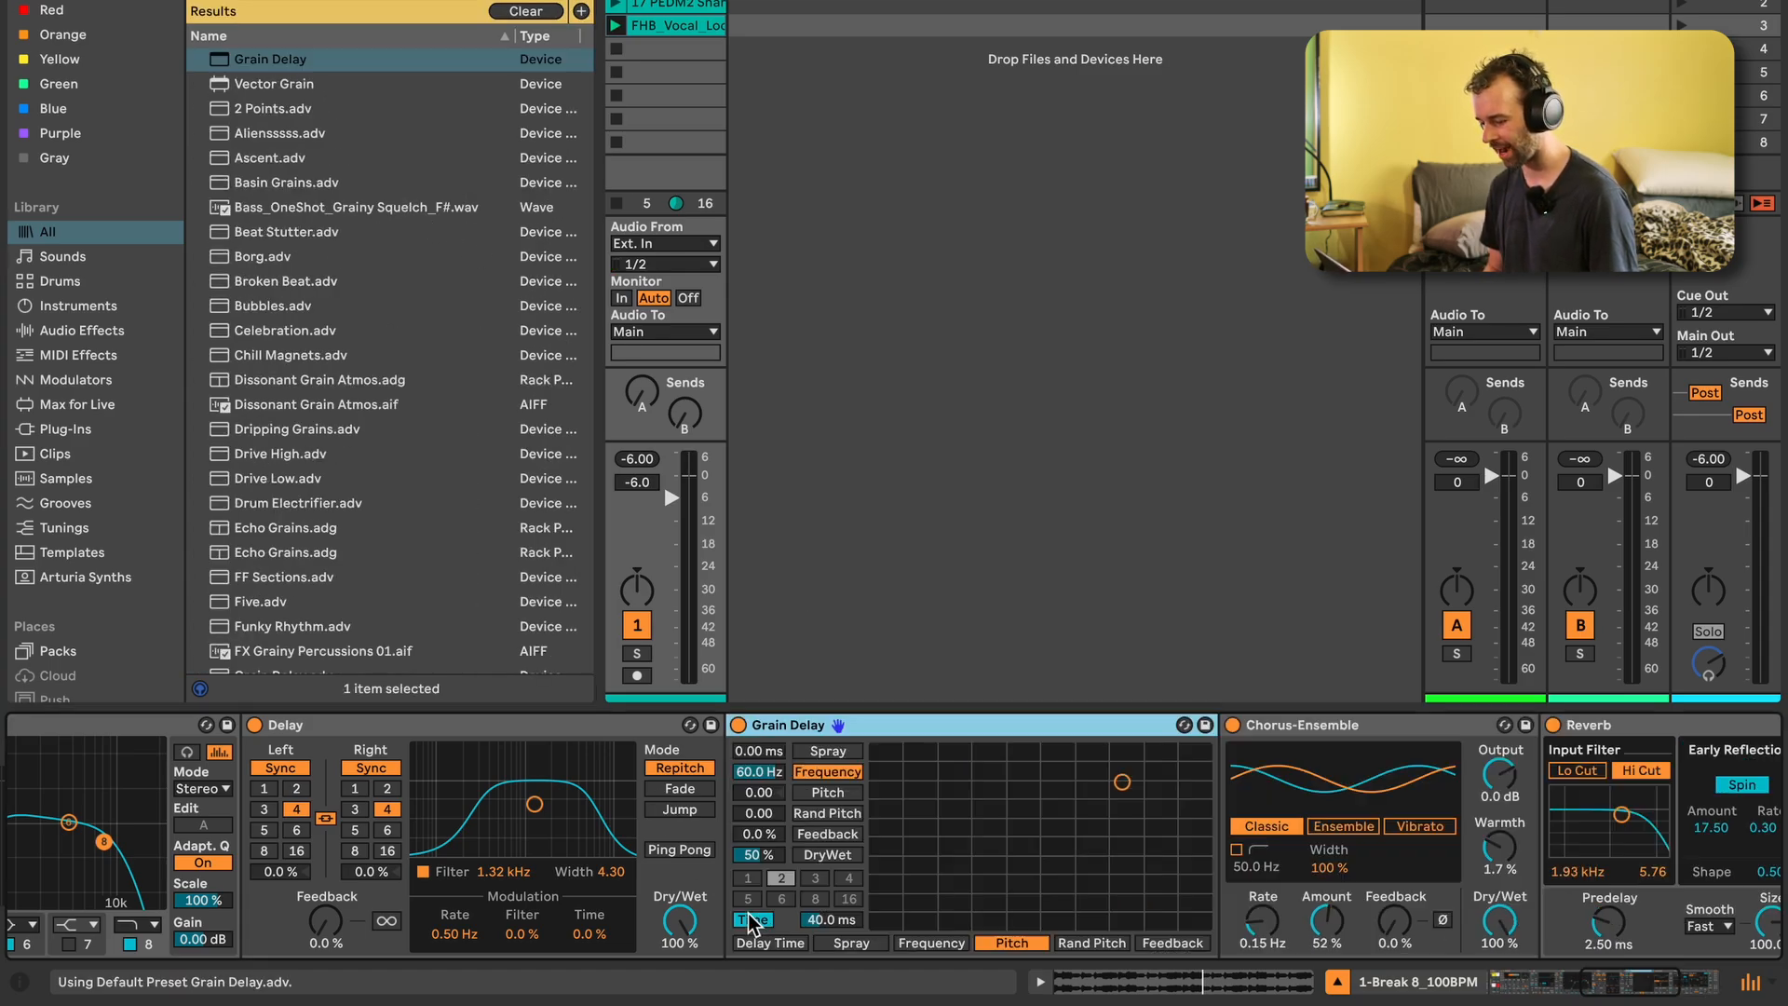
pyautogui.click(764, 750)
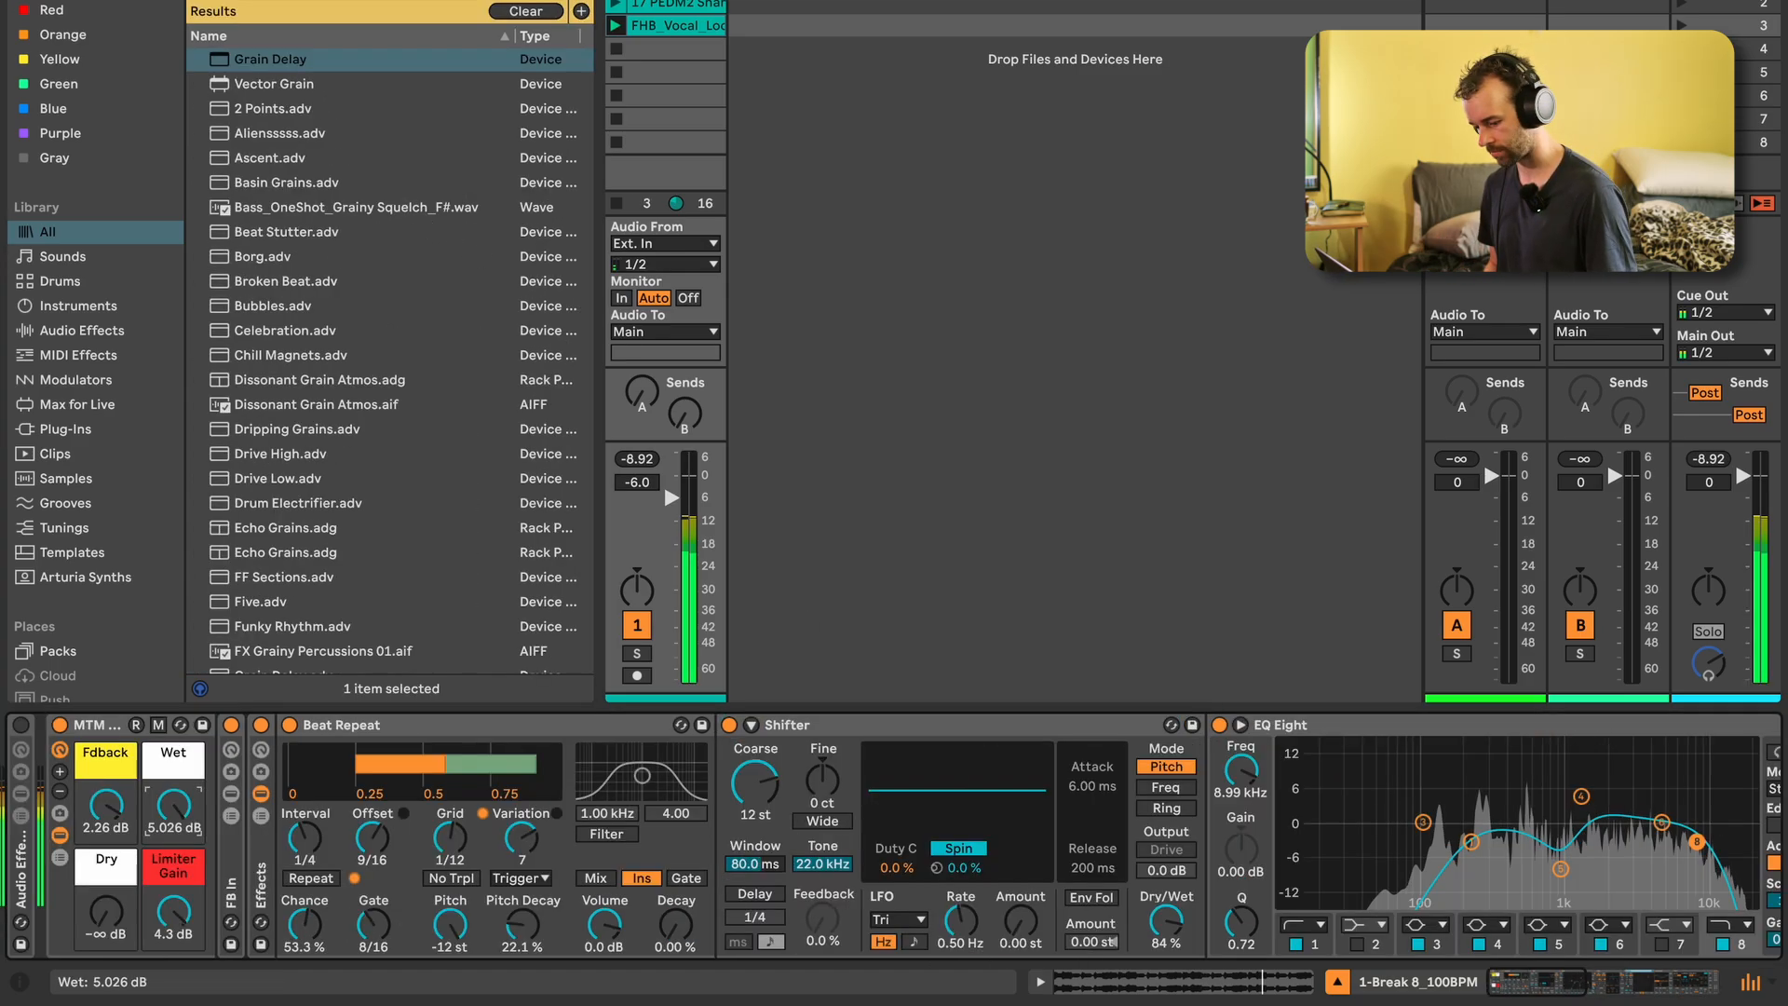
# Set Grain Delay's Rand Pitch to 2.88 and Feedback to 59%, and the Reverb's Decay to 12.4 s and Dry/Wet to 26%
pyautogui.hscroll(5, 116, 808)
pyautogui.hscroll(5, 117, 820)
pyautogui.hscroll(-1, 545, 931)
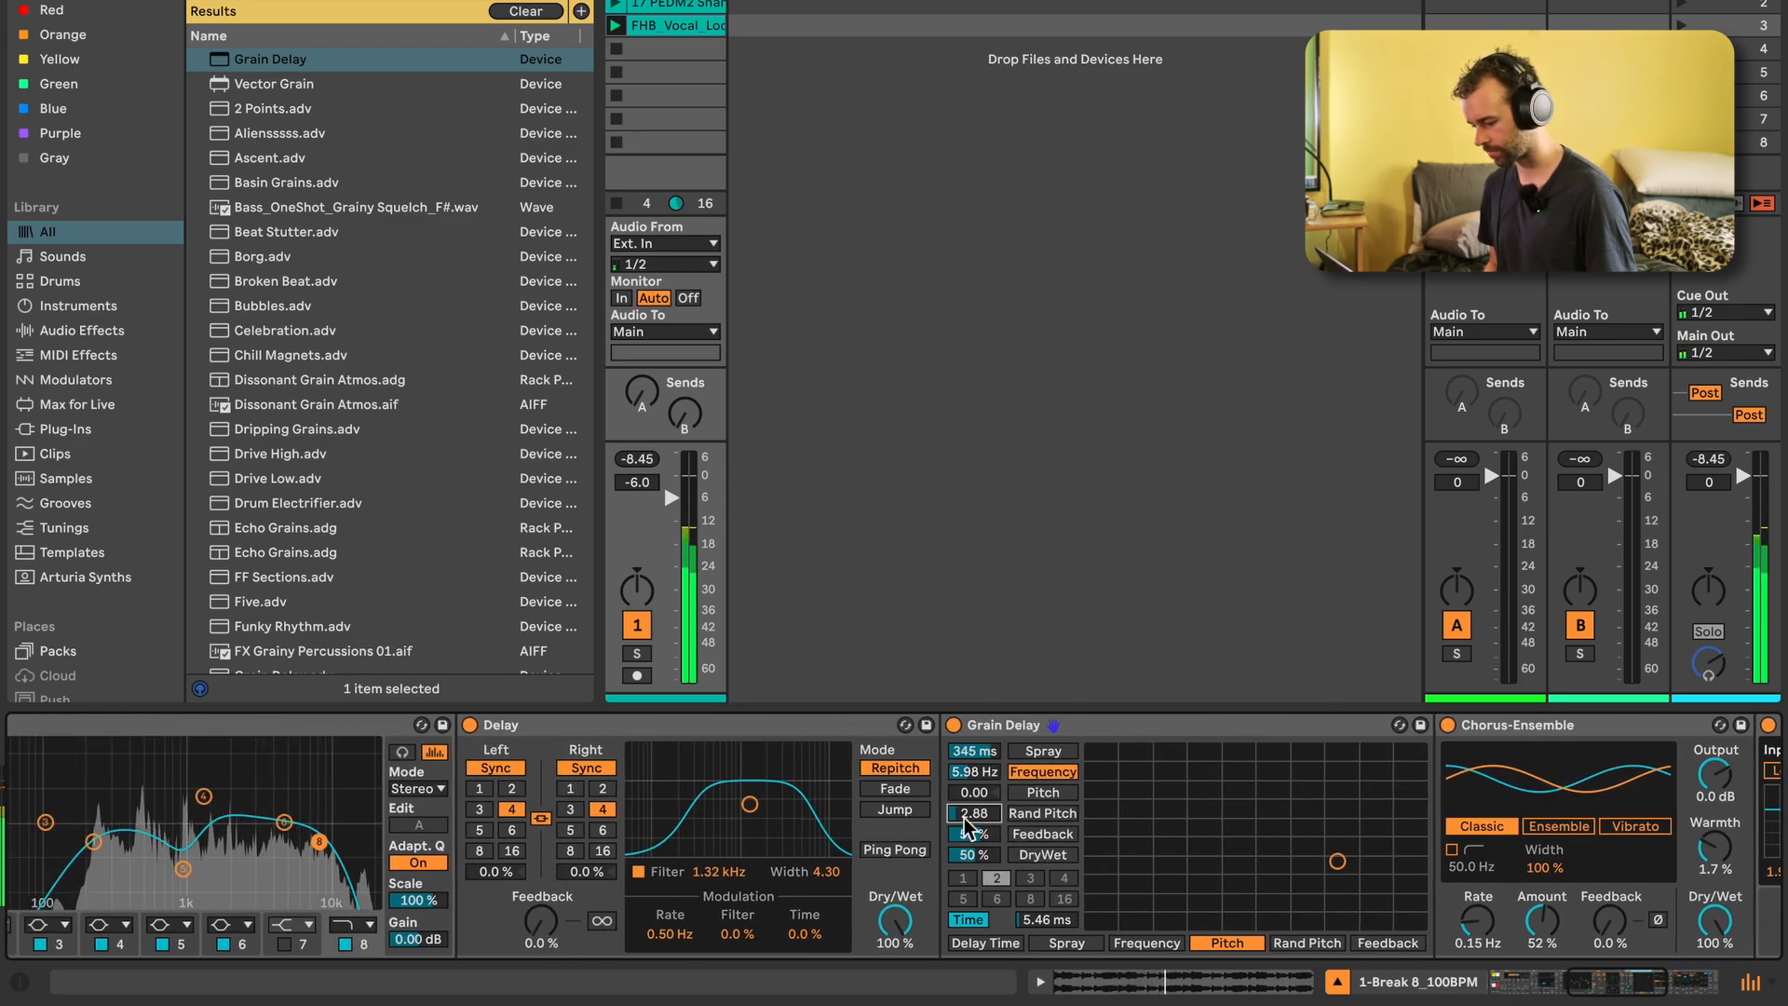
pyautogui.hscroll(5, 978, 810)
pyautogui.hscroll(5, 980, 802)
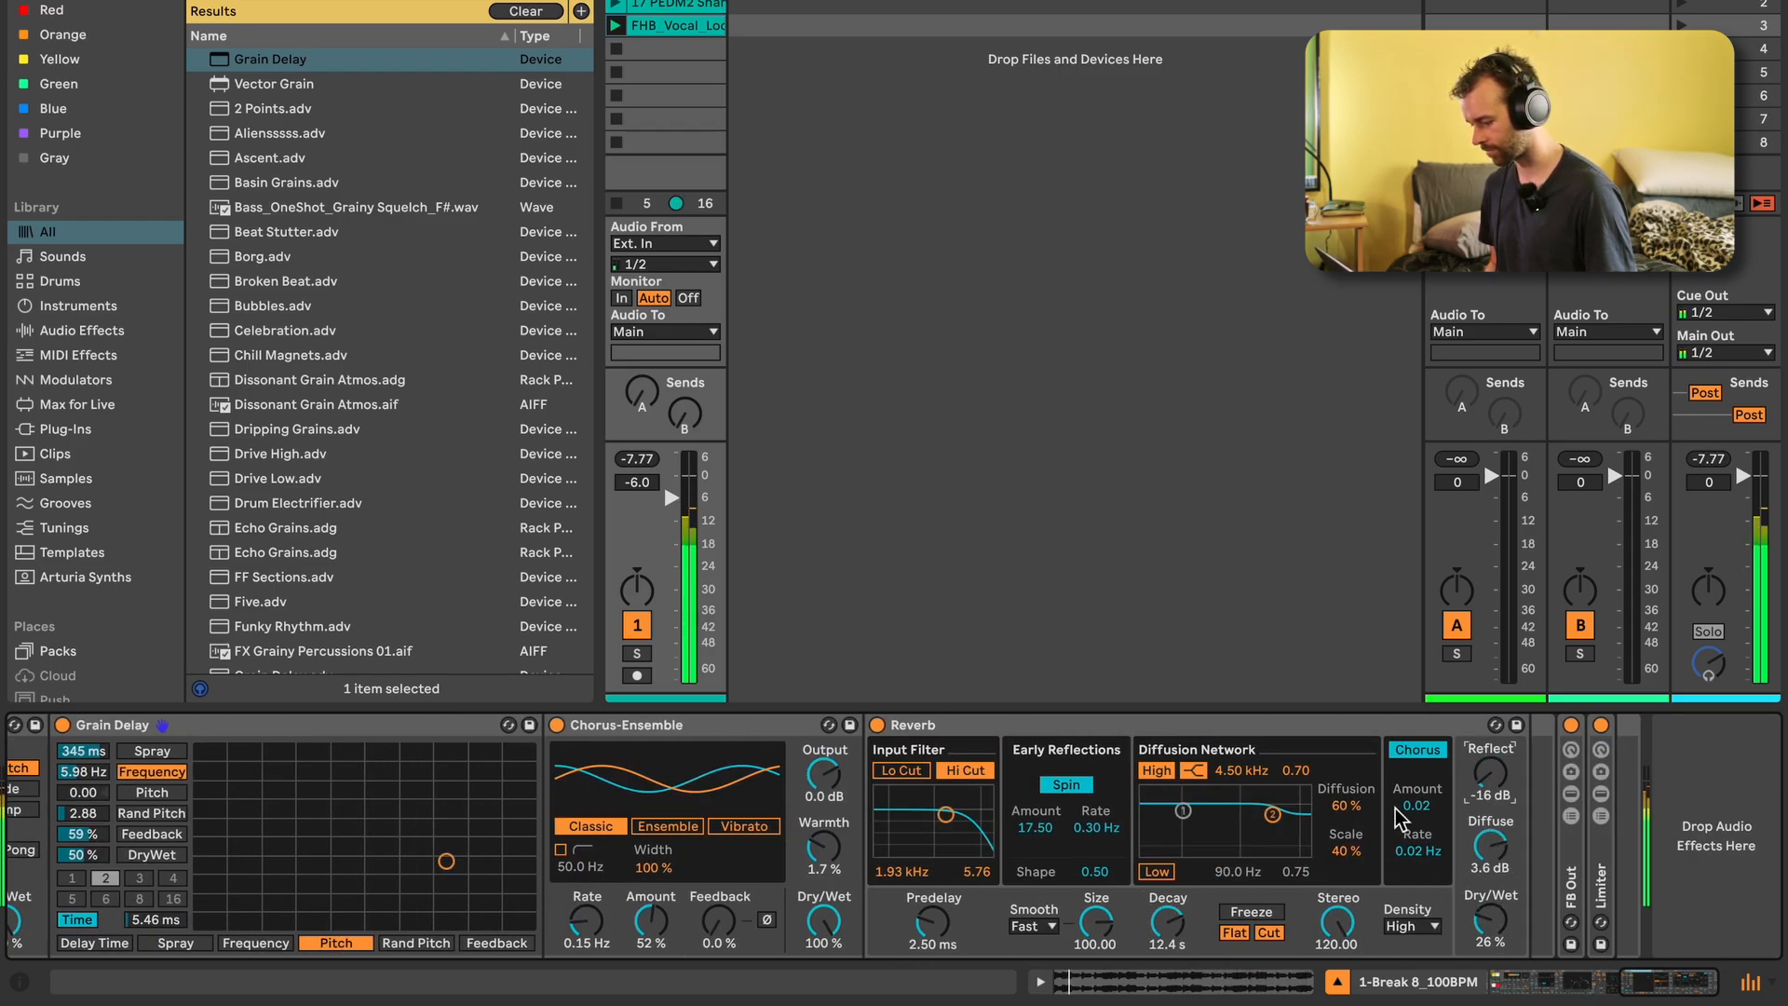
# Duplicate the Shifter and set the copy's Dry/Wet to 47%
pyautogui.hscroll(-15, 936, 930)
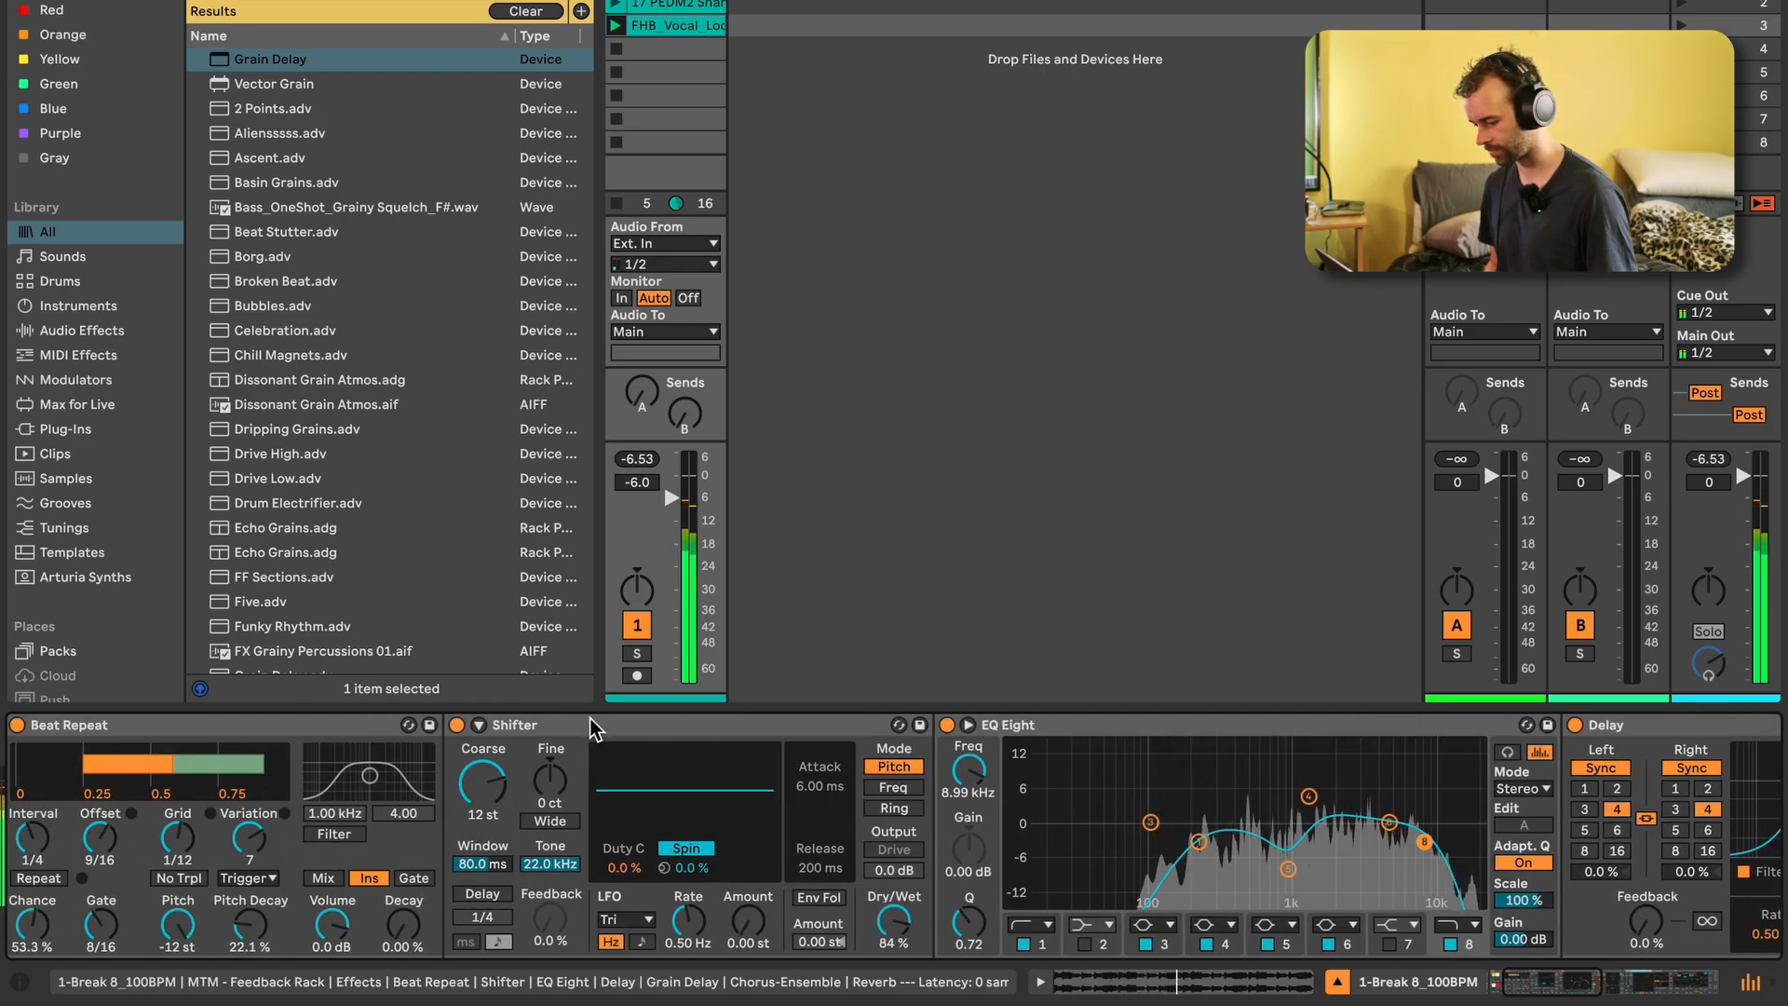
pyautogui.click(591, 728)
pyautogui.hotkey('ctrl', 'd')
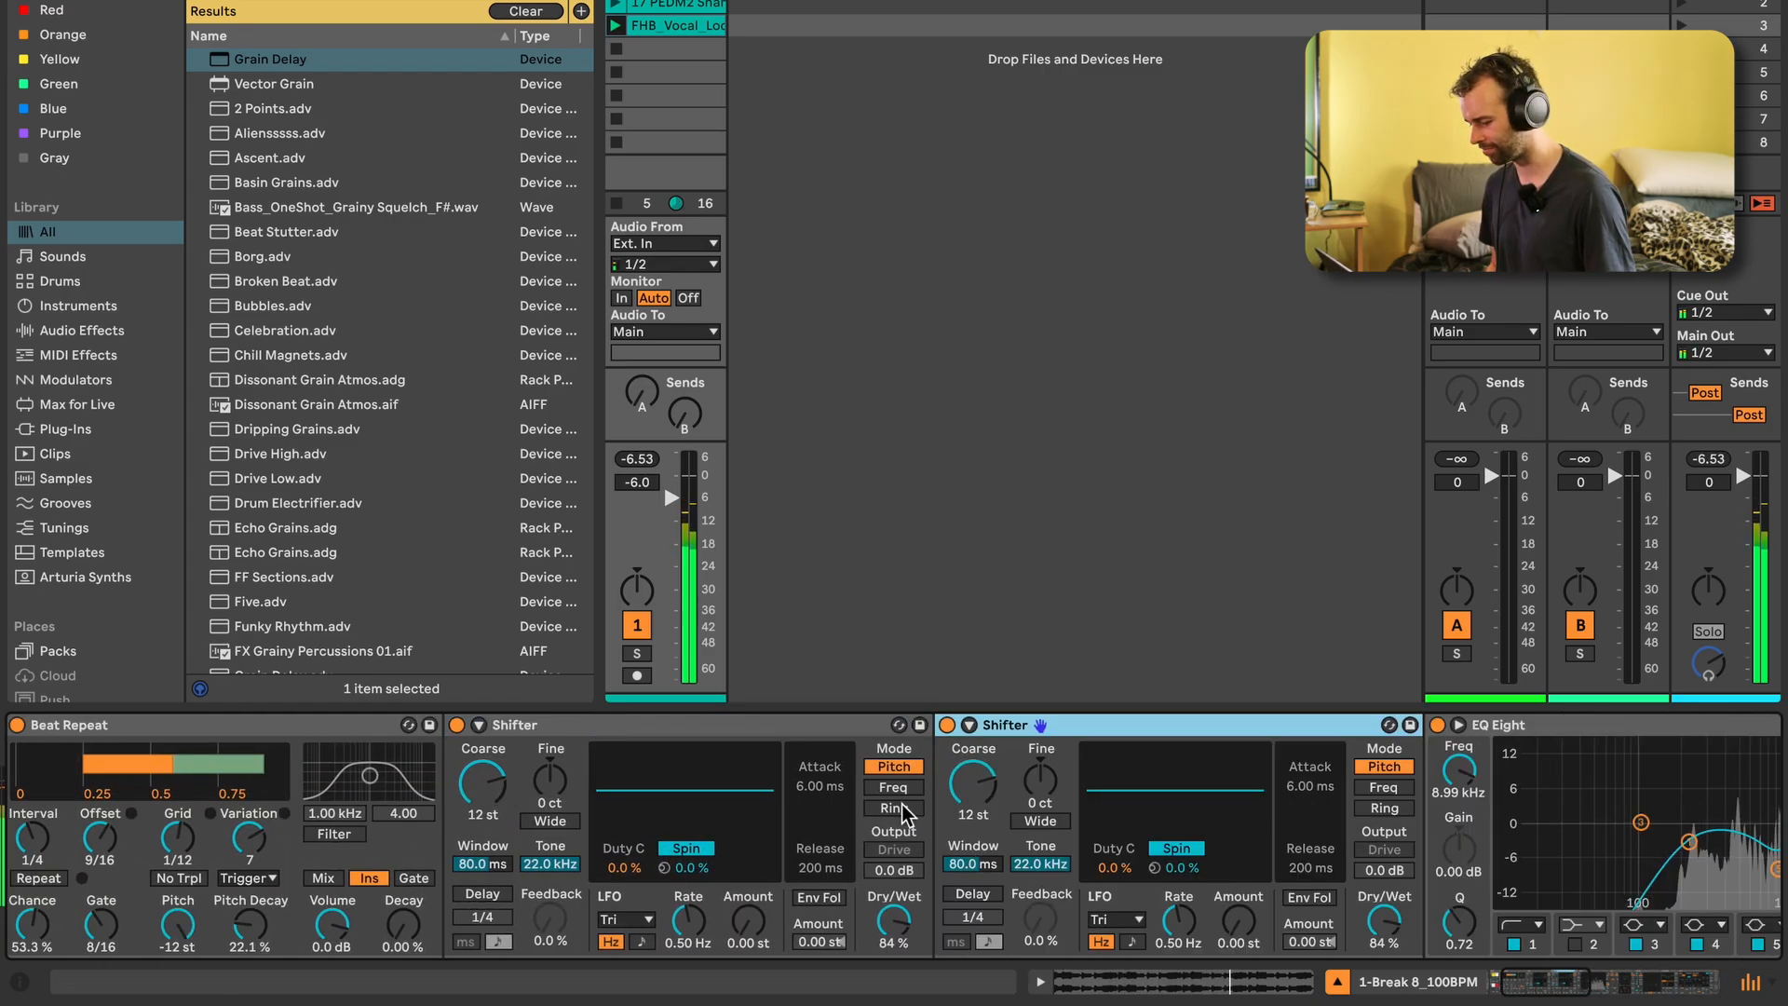
pyautogui.hscroll(5, 838, 819)
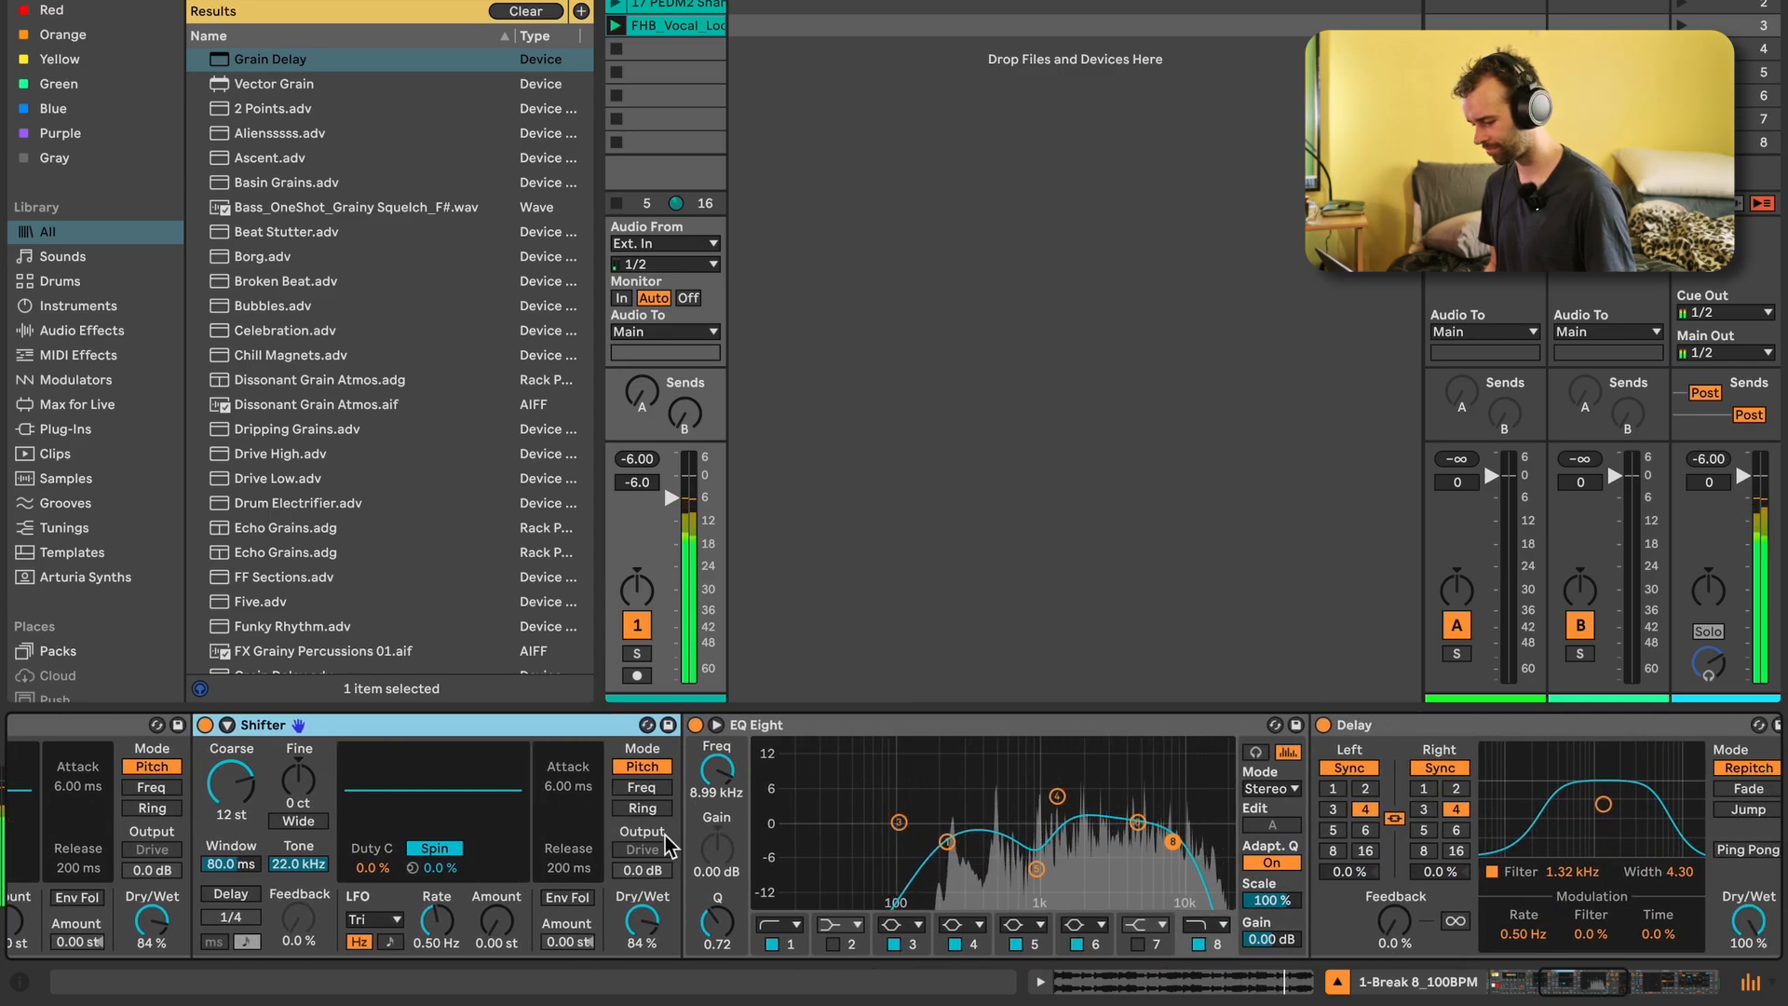
pyautogui.moveTo(643, 918); pyautogui.dragTo(659, 927)
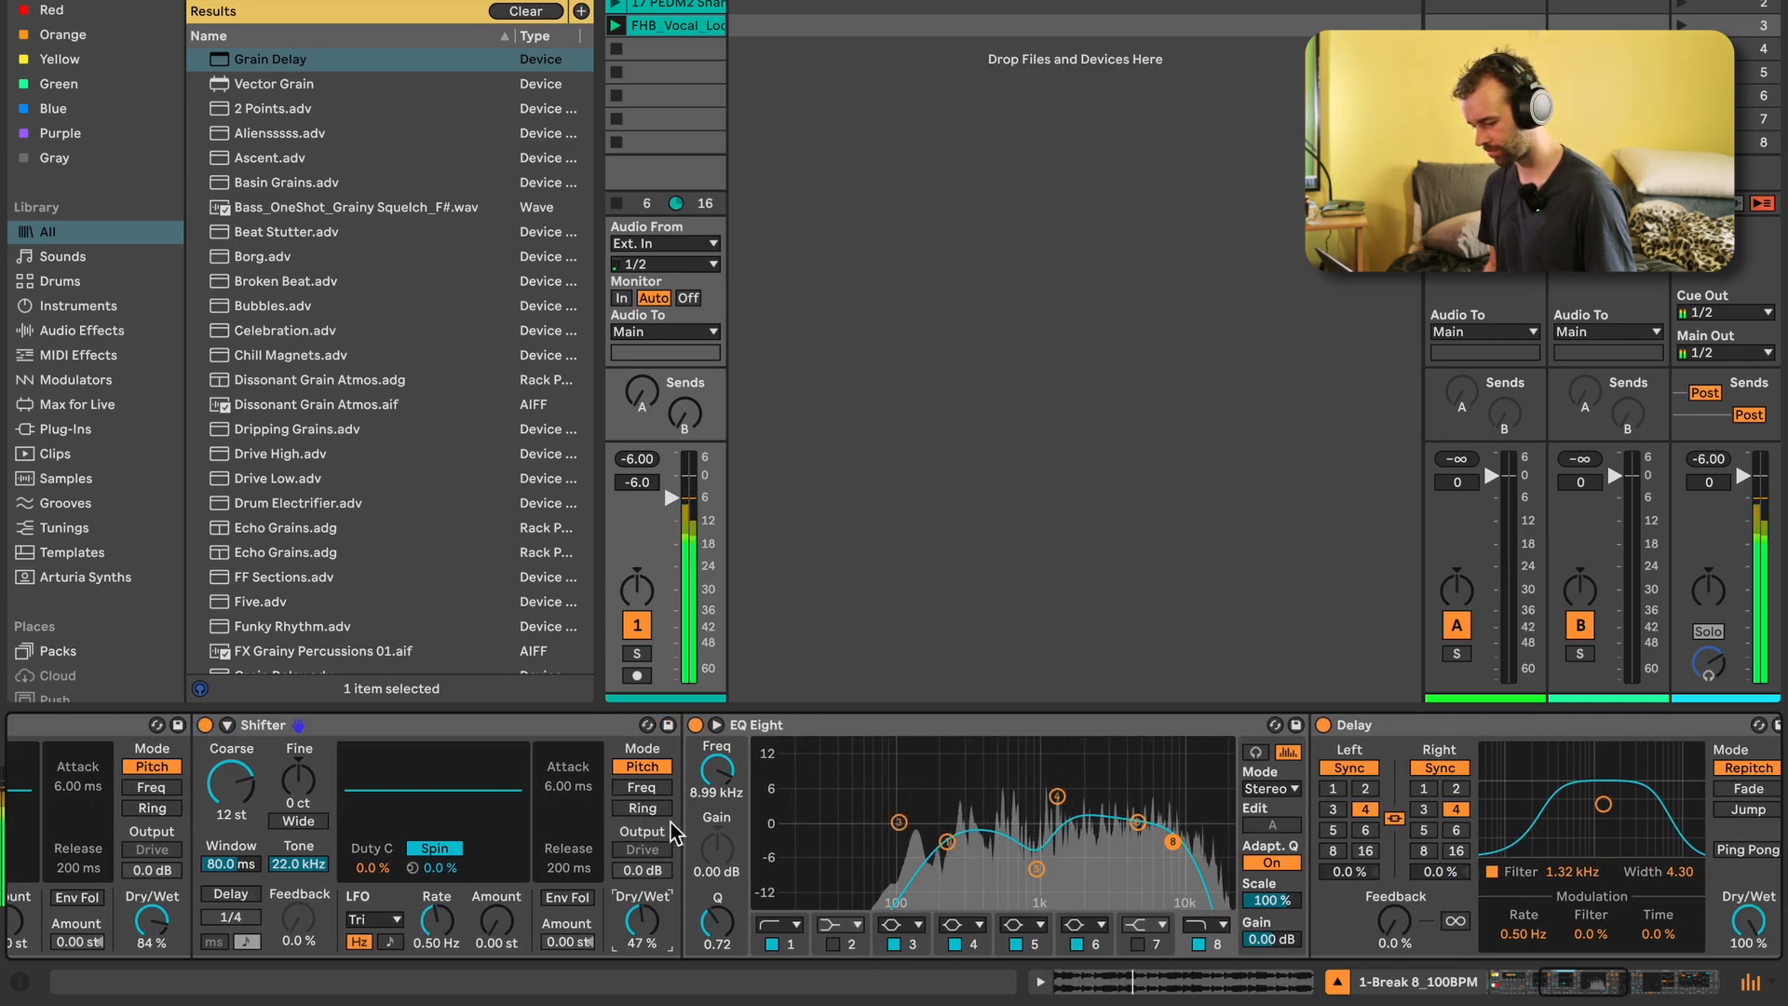
pyautogui.press('Return')
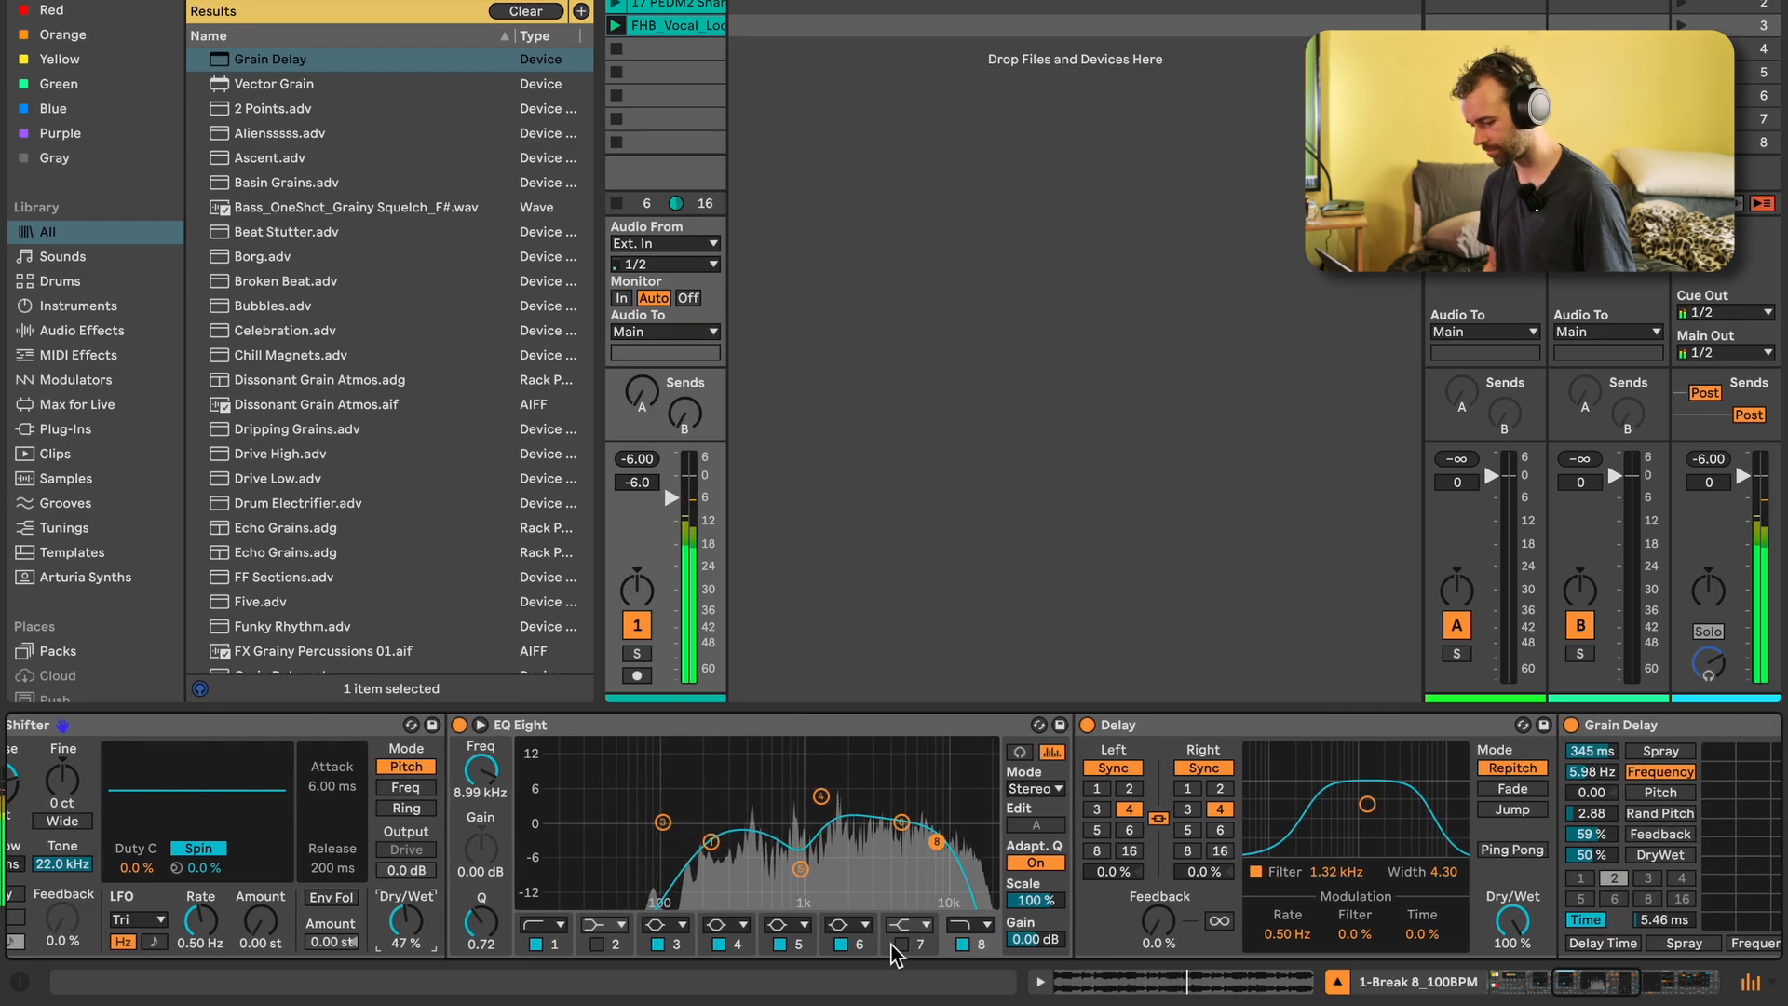
pyautogui.scroll(-5, 759, 922)
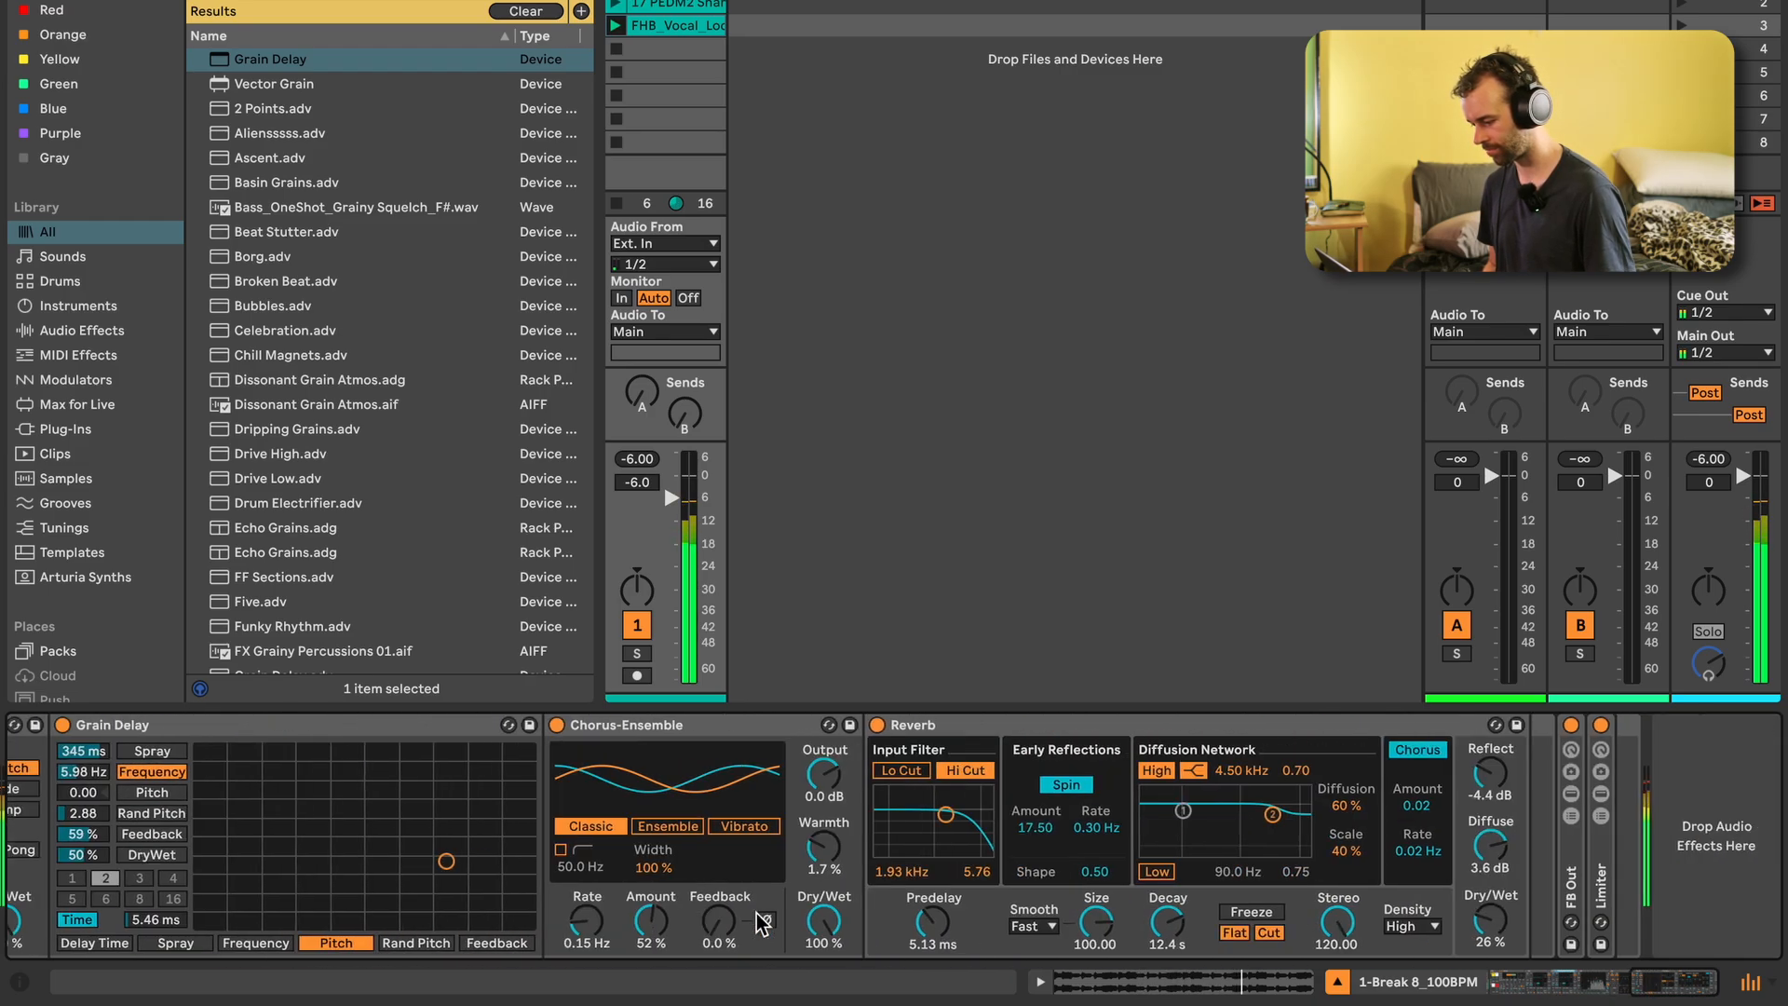